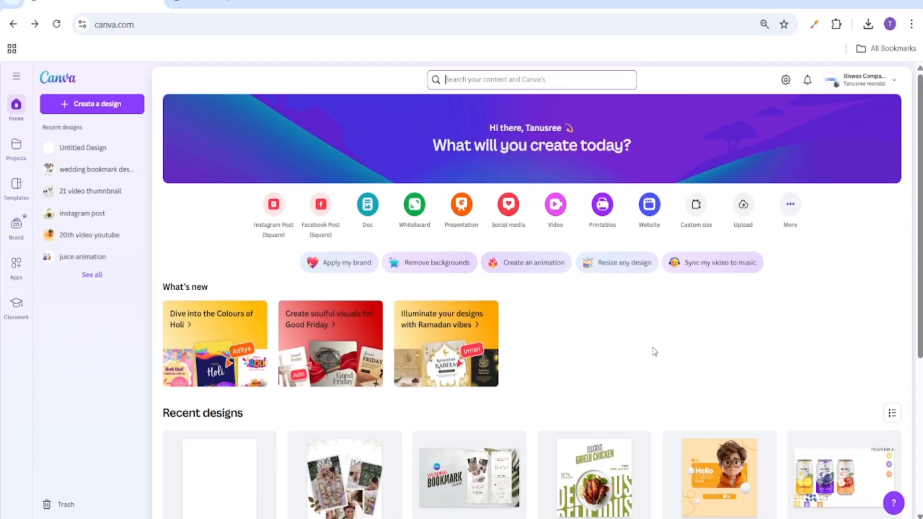
Set up a custom-size design in inches with a width of 3 and a height of 7.
{"action": "left_click", "coordinate": [115, 100]}
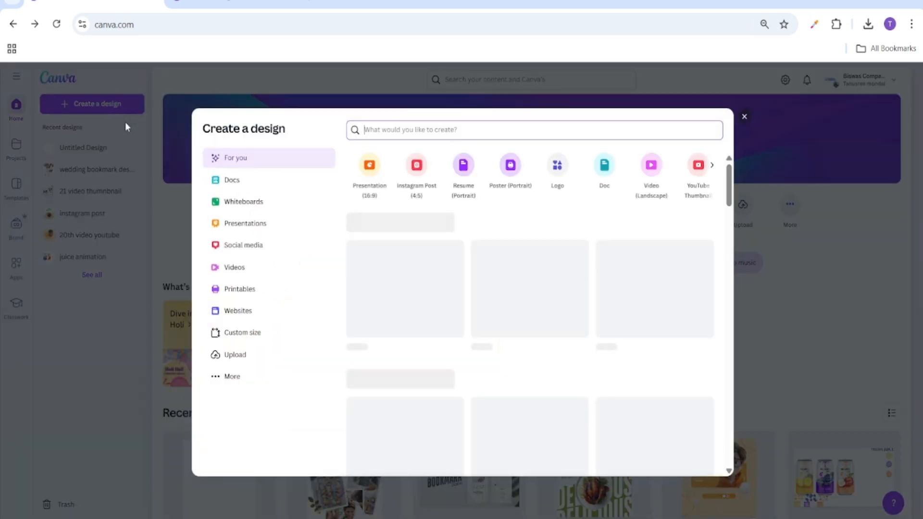
{"action": "left_click", "coordinate": [272, 339]}
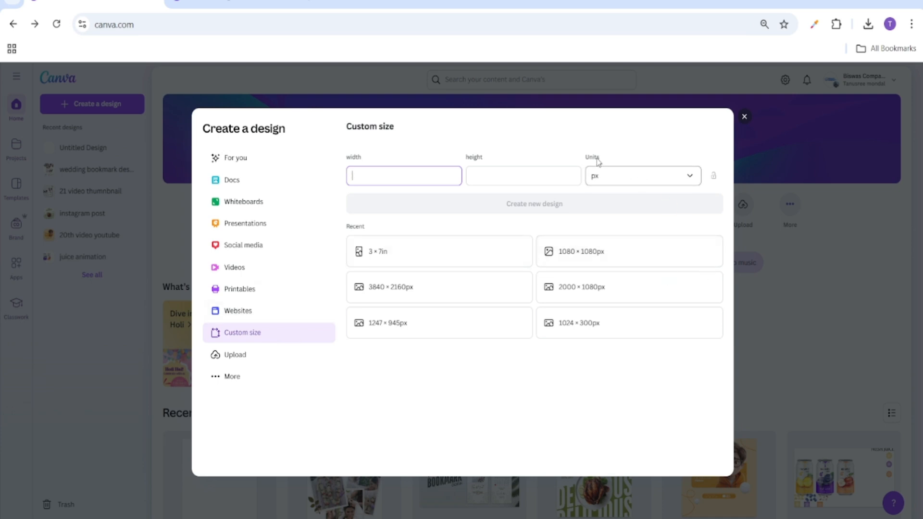
{"action": "left_click", "coordinate": [610, 176]}
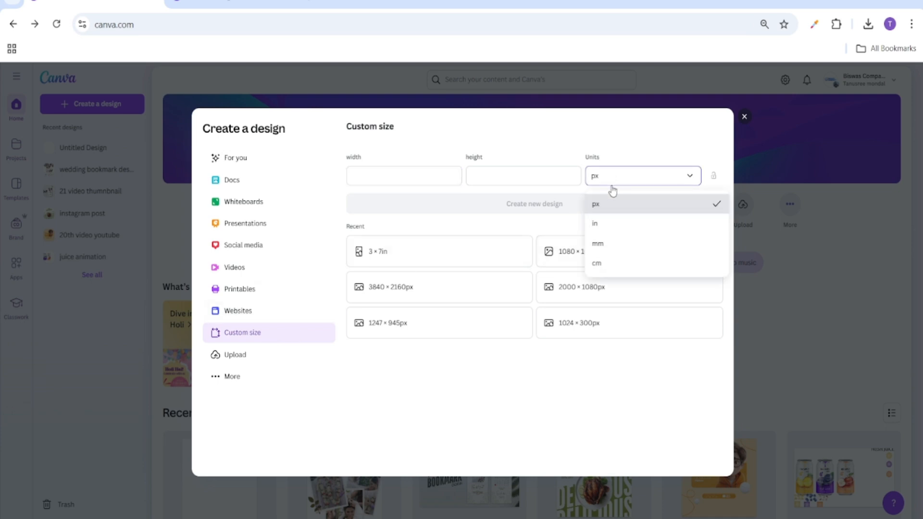
{"action": "left_click", "coordinate": [601, 224]}
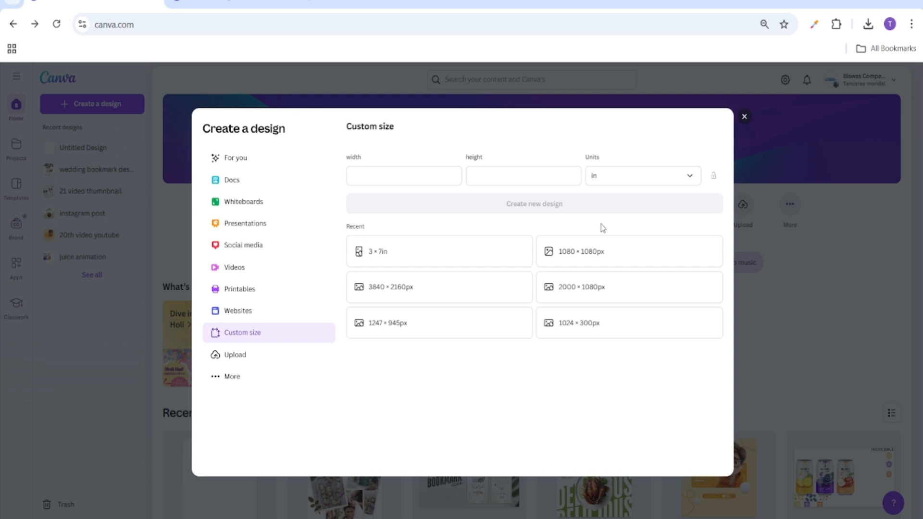
{"action": "left_click", "coordinate": [384, 178]}
{"action": "type", "text": "3"}
{"action": "left_click", "coordinate": [480, 177]}
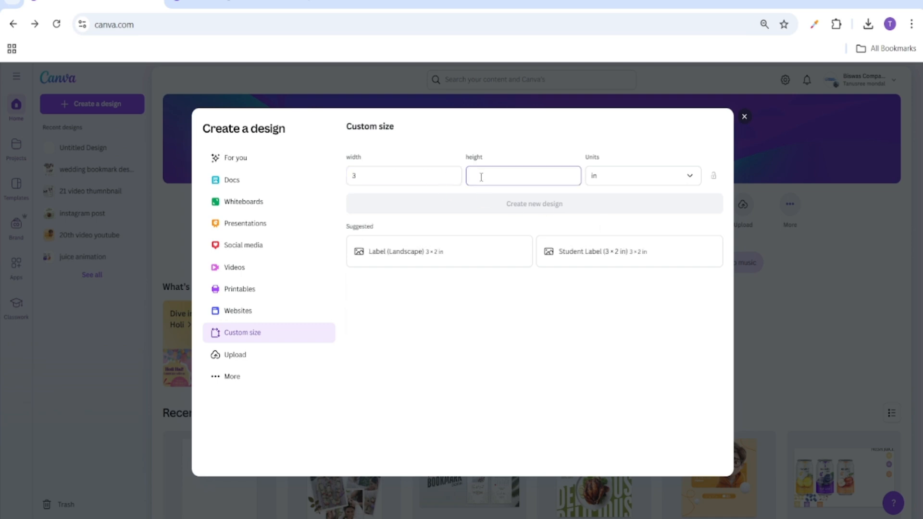
{"action": "type", "text": "7"}
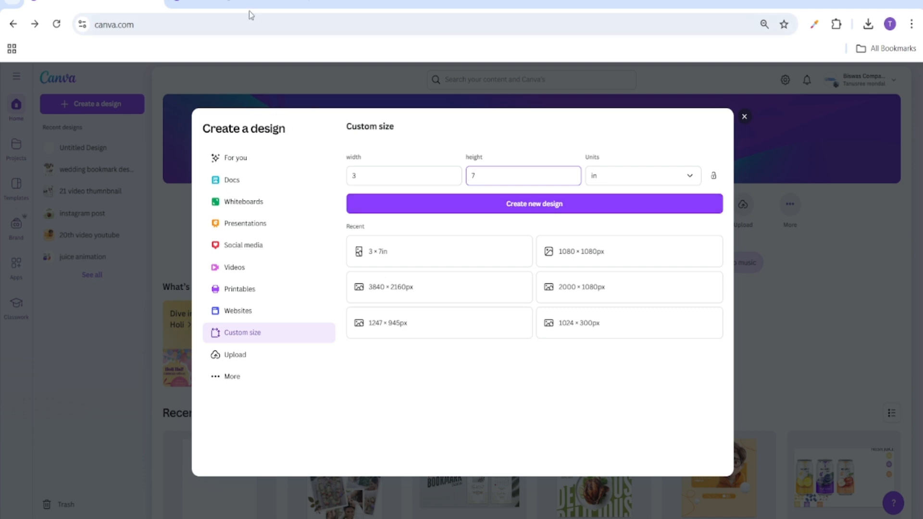
Switch to the already open 3 × 7 in design and add the portrait photo frame to page 1.
{"action": "left_click", "coordinate": [236, 2]}
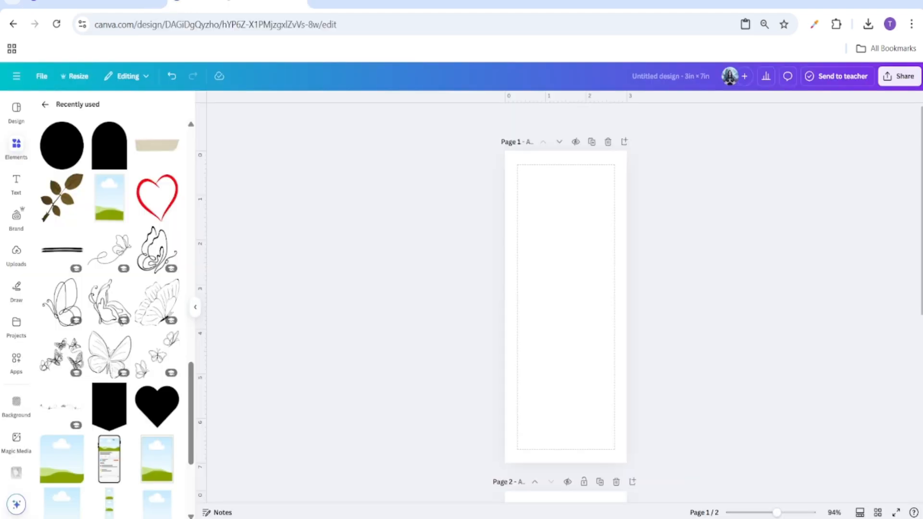
{"action": "left_click", "coordinate": [576, 274]}
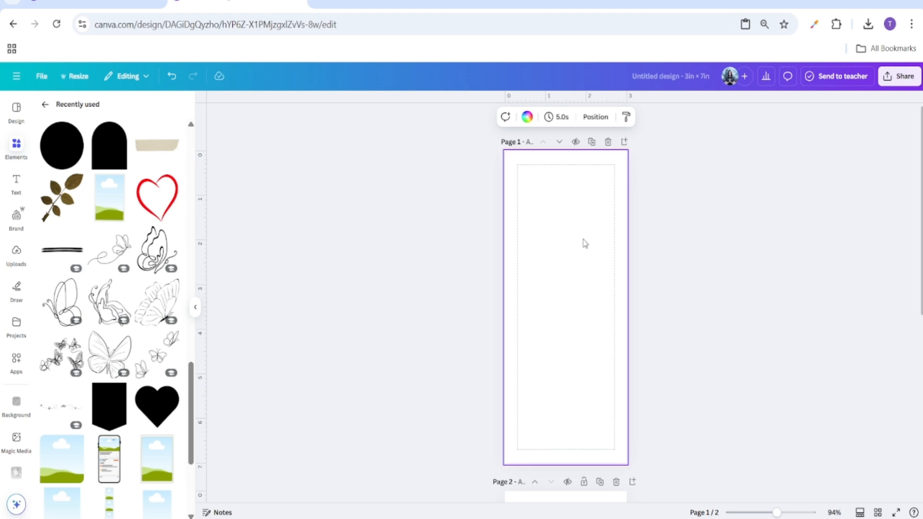
{"action": "left_click", "coordinate": [106, 205]}
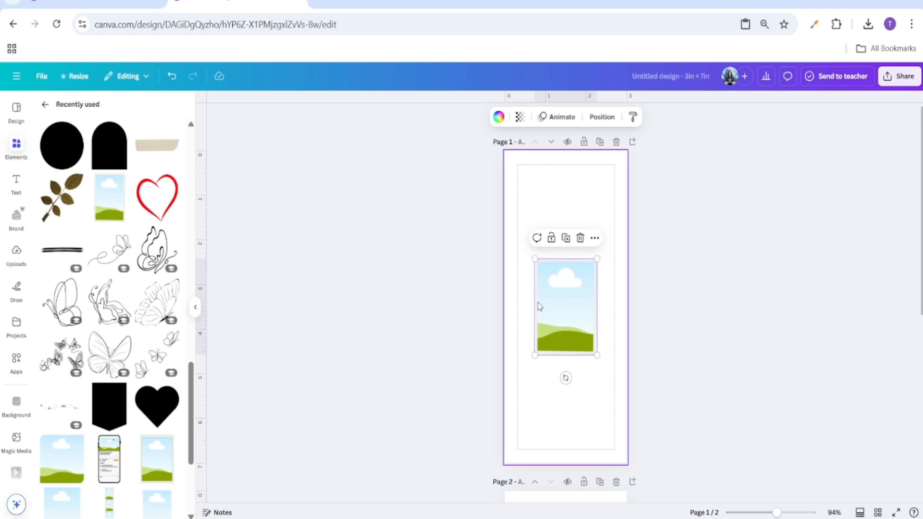
{"action": "left_click", "coordinate": [746, 285]}
Move the photo frame up the page and place a copy tilted counter-clockwise at the page's upper left.
{"action": "left_click_drag", "start_coordinate": [777, 513], "coordinate": [780, 513]}
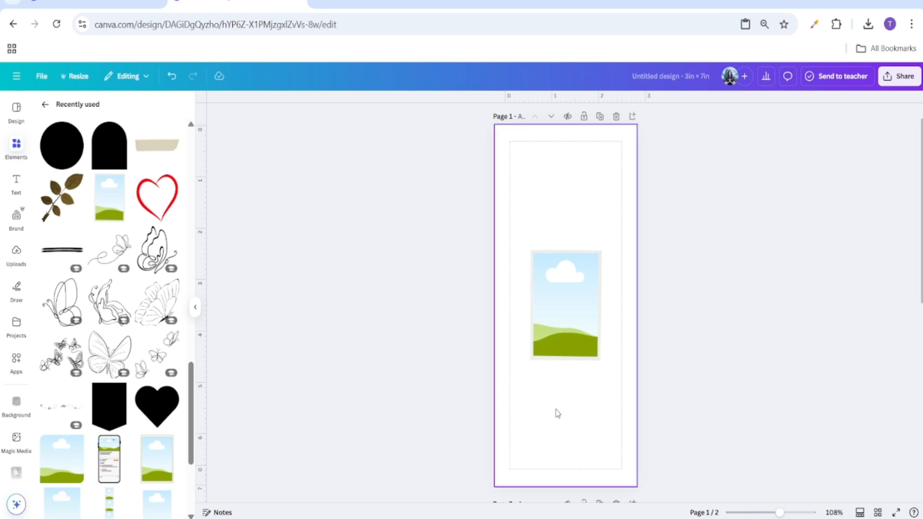
{"action": "left_click_drag", "start_coordinate": [780, 512], "coordinate": [780, 514]}
{"action": "left_click_drag", "start_coordinate": [570, 359], "coordinate": [608, 316]}
{"action": "left_click_drag", "start_coordinate": [583, 268], "coordinate": [544, 219]}
{"action": "left_click", "coordinate": [566, 186]}
{"action": "left_click_drag", "start_coordinate": [528, 293], "coordinate": [542, 289]}
{"action": "left_click", "coordinate": [421, 294]}
{"action": "left_click", "coordinate": [547, 269]}
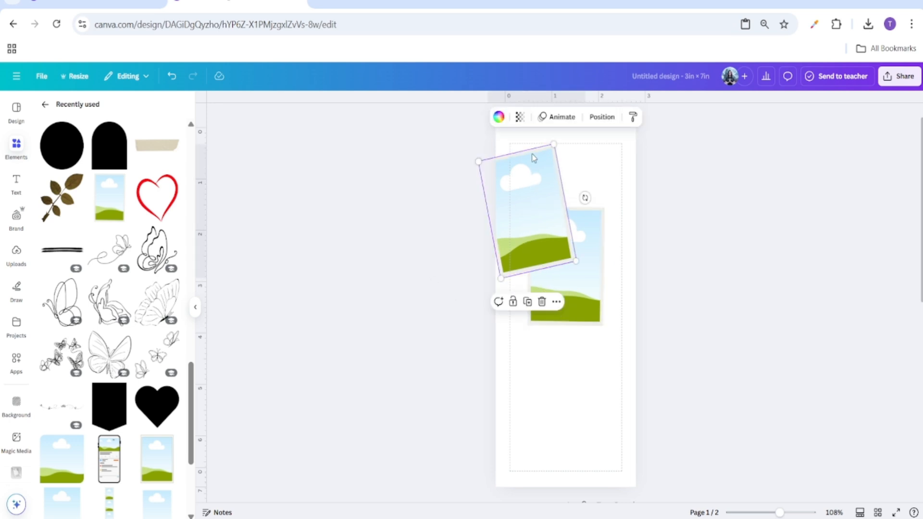
Duplicate the tilted frame, move the copy to the page's upper right and tilt it clockwise.
{"action": "left_click", "coordinate": [527, 302]}
{"action": "left_click_drag", "start_coordinate": [535, 217], "coordinate": [610, 215]}
{"action": "left_click_drag", "start_coordinate": [629, 303], "coordinate": [592, 330]}
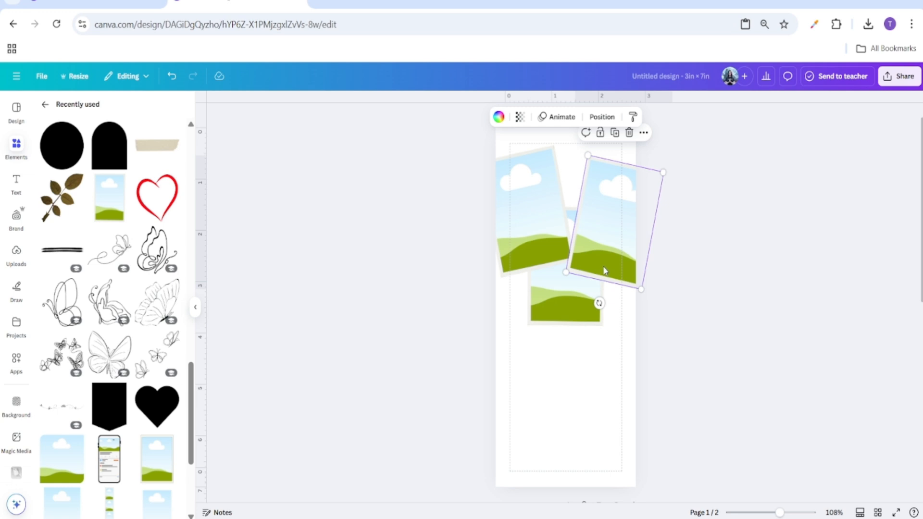
Send the upper-right tilted frame to the back, behind the other two frames.
{"action": "right_click", "coordinate": [605, 224]}
{"action": "mouse_move", "coordinate": [647, 348]}
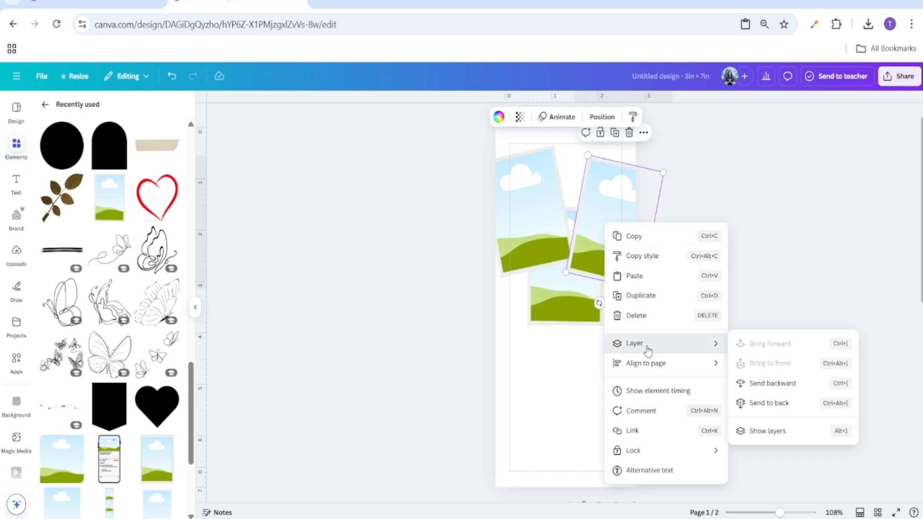
{"action": "left_click", "coordinate": [769, 403]}
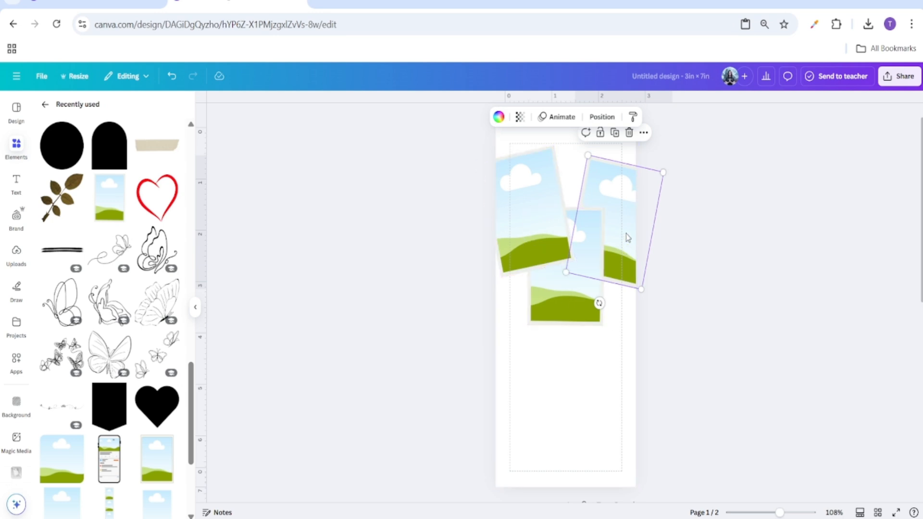
{"action": "left_click", "coordinate": [732, 266]}
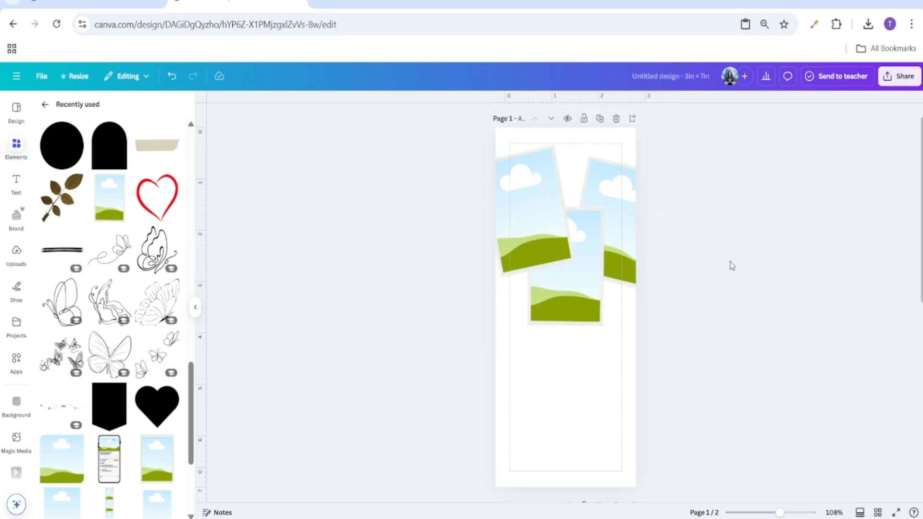
Fine-tune the placement of the three overlapping photo frames so both tilted frames sit evenly around the centre one.
{"action": "left_click", "coordinate": [626, 261]}
{"action": "left_click", "coordinate": [540, 252]}
{"action": "left_click_drag", "start_coordinate": [540, 251], "coordinate": [538, 246]}
{"action": "left_click", "coordinate": [405, 296]}
{"action": "scroll", "coordinate": [429, 359], "scroll_direction": "up", "scroll_amount": 1}
{"action": "left_click_drag", "start_coordinate": [780, 513], "coordinate": [790, 513]}
{"action": "scroll", "coordinate": [575, 372], "scroll_direction": "down", "scroll_amount": 1}
{"action": "left_click_drag", "start_coordinate": [575, 372], "coordinate": [575, 378]}
{"action": "left_click_drag", "start_coordinate": [538, 262], "coordinate": [538, 262]}
{"action": "left_click_drag", "start_coordinate": [639, 279], "coordinate": [633, 276]}
{"action": "mouse_move", "coordinate": [634, 276]}
{"action": "left_mouse_down"}
{"action": "mouse_move", "coordinate": [629, 261]}
{"action": "mouse_move", "coordinate": [632, 278]}
{"action": "left_mouse_up"}
{"action": "scroll", "coordinate": [532, 280], "scroll_direction": "up", "scroll_amount": 1}
{"action": "left_click", "coordinate": [371, 346]}
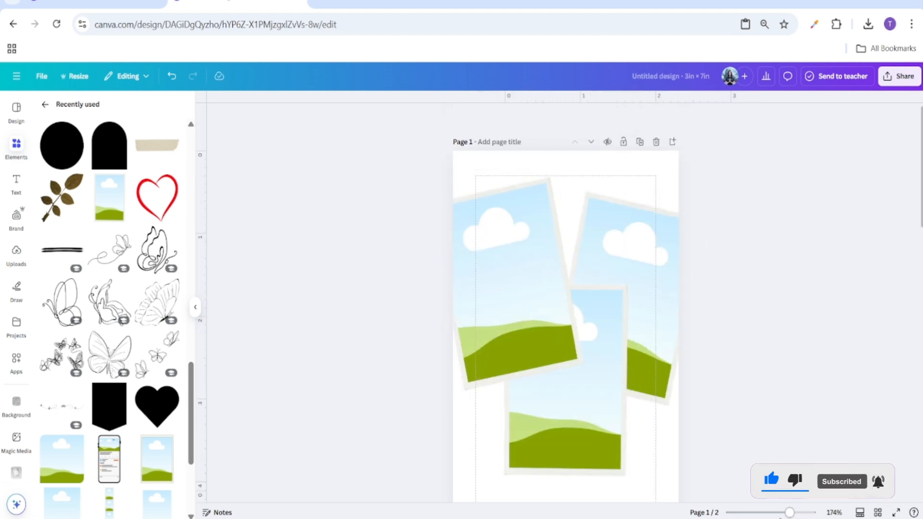
Select all three photo frames and move them together slightly down the page.
{"action": "scroll", "coordinate": [565, 327], "scroll_direction": "down", "scroll_amount": 5}
{"action": "left_click_drag", "start_coordinate": [468, 244], "coordinate": [641, 294]}
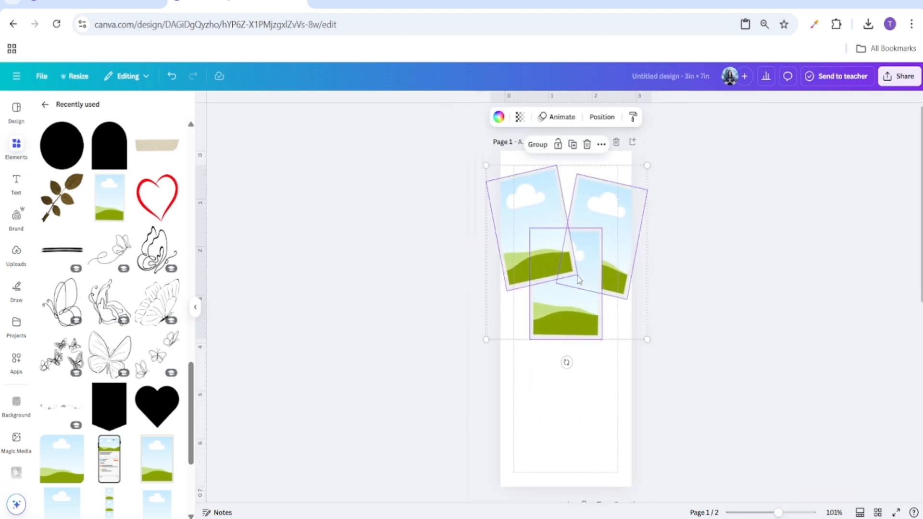
{"action": "left_click_drag", "start_coordinate": [578, 278], "coordinate": [578, 283]}
{"action": "left_click", "coordinate": [735, 340]}
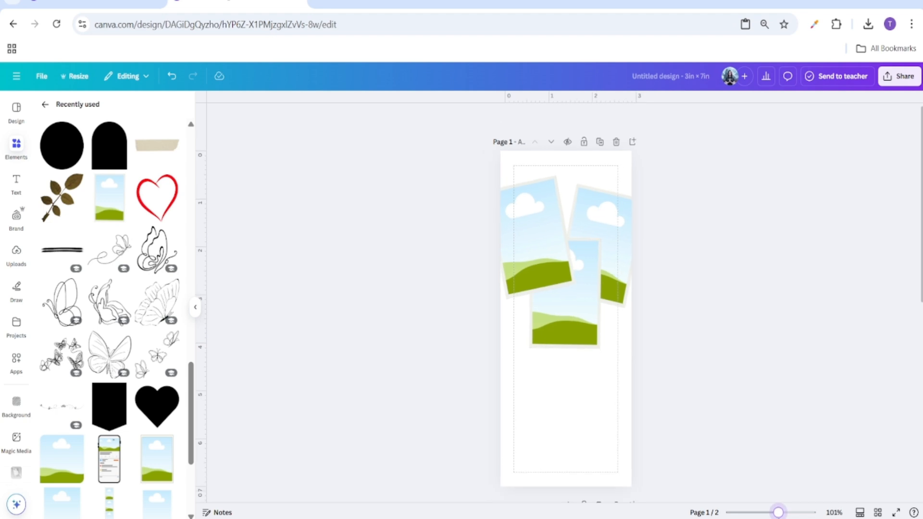
Add the Arch Up shape, enlarge it beyond the page width and place it over the page's lower half.
{"action": "mouse_move", "coordinate": [778, 513]}
{"action": "left_mouse_down"}
{"action": "mouse_move", "coordinate": [786, 513]}
{"action": "mouse_move", "coordinate": [778, 512]}
{"action": "left_mouse_up"}
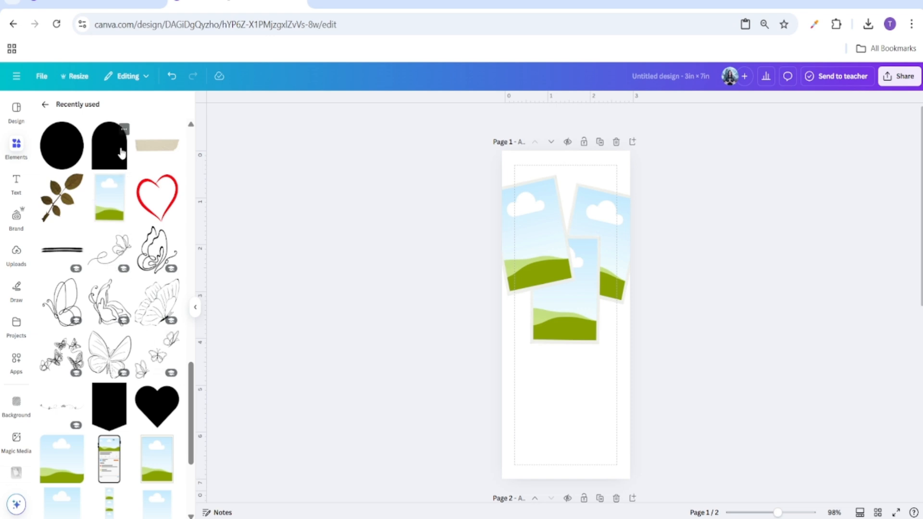
{"action": "left_click", "coordinate": [124, 129]}
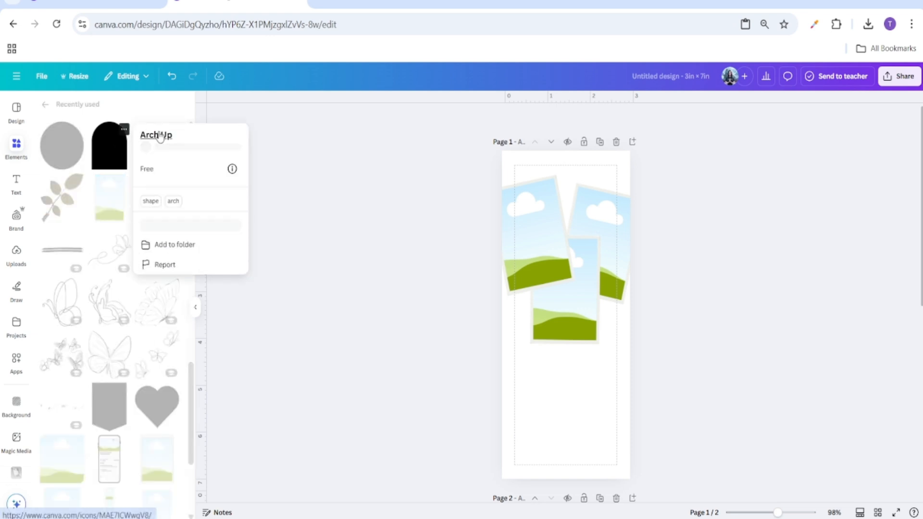
{"action": "left_click", "coordinate": [110, 146]}
{"action": "left_click", "coordinate": [563, 315]}
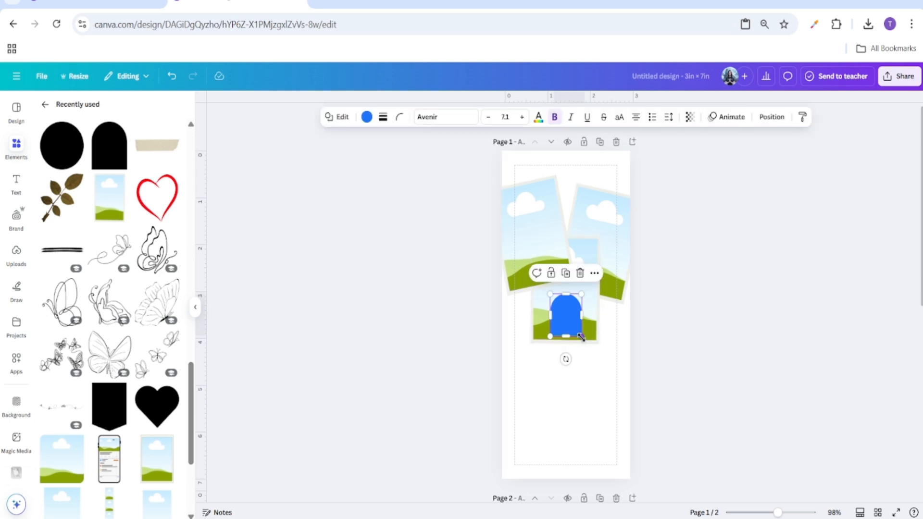
{"action": "left_click_drag", "start_coordinate": [582, 338], "coordinate": [652, 453]}
{"action": "left_click_drag", "start_coordinate": [579, 290], "coordinate": [575, 398]}
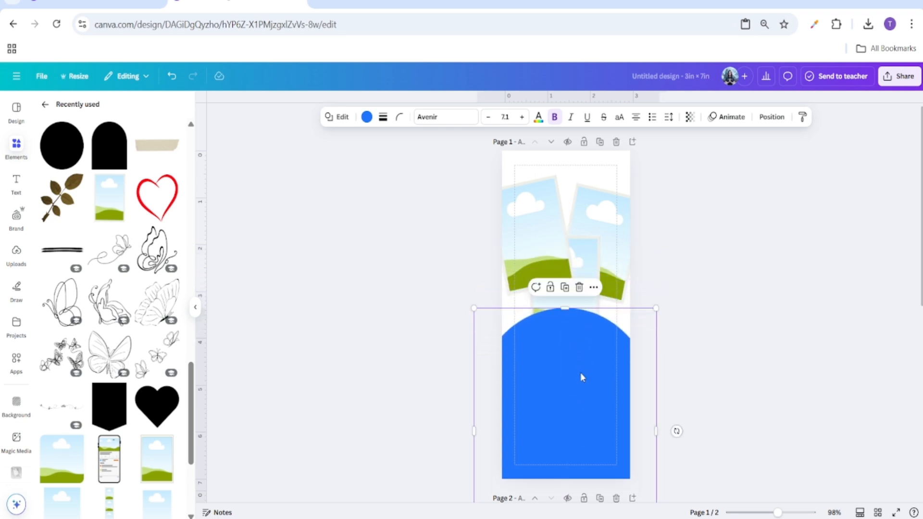
Send the arch to the back behind the photo frames and shift it slightly lower on the page.
{"action": "left_click", "coordinate": [772, 117]}
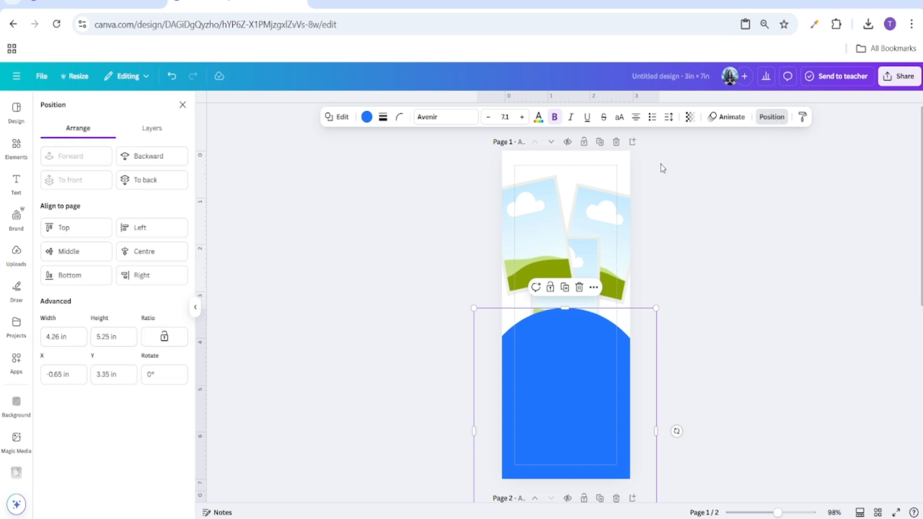
{"action": "left_click", "coordinate": [129, 179]}
{"action": "left_click", "coordinate": [702, 330]}
{"action": "left_click_drag", "start_coordinate": [605, 389], "coordinate": [603, 398]}
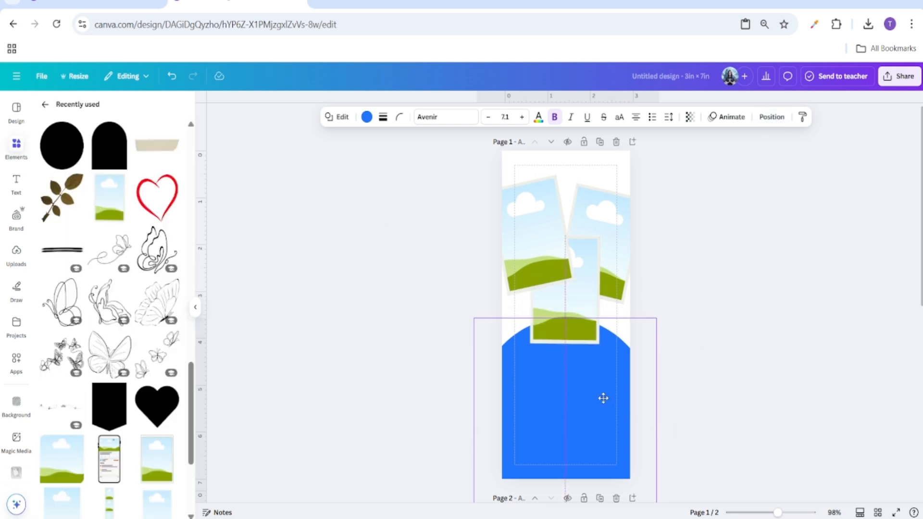
{"action": "left_click", "coordinate": [736, 389]}
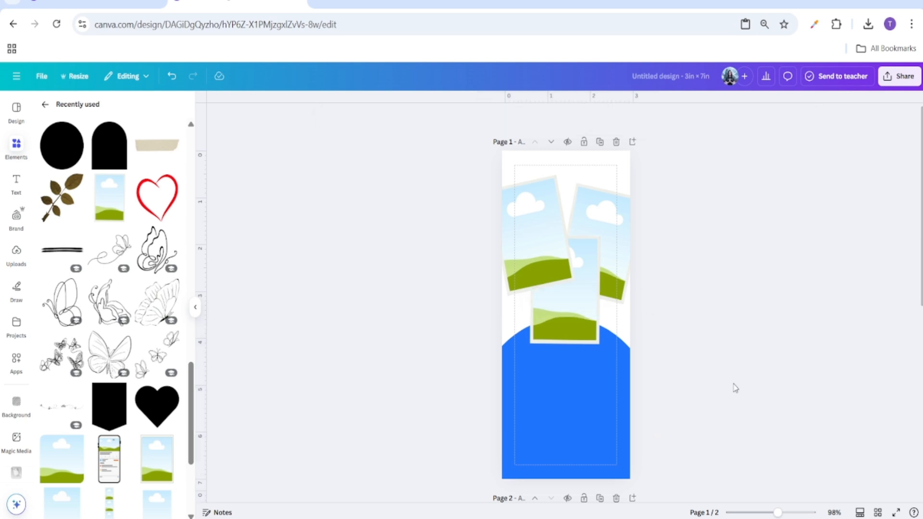
Recolour the arch with the fourth off-white swatch from the photo colours.
{"action": "left_click", "coordinate": [572, 406]}
{"action": "left_click", "coordinate": [366, 118]}
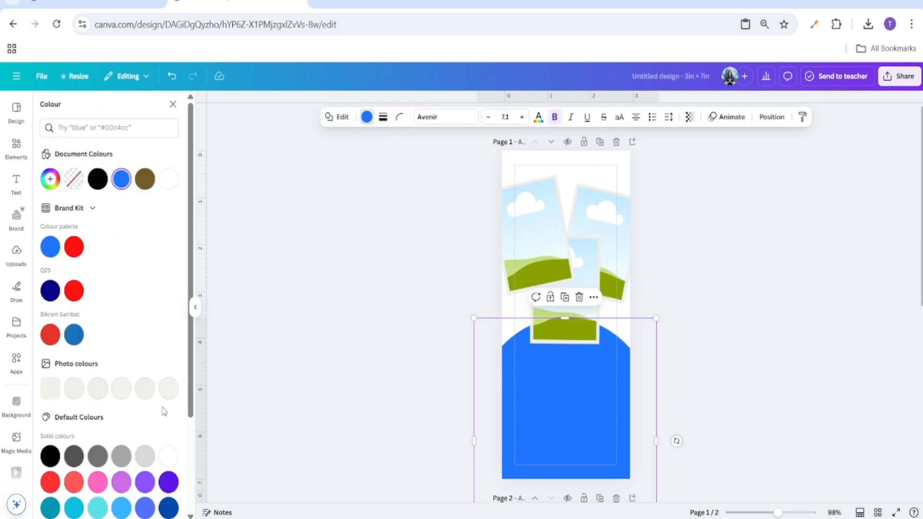
{"action": "left_click", "coordinate": [168, 390]}
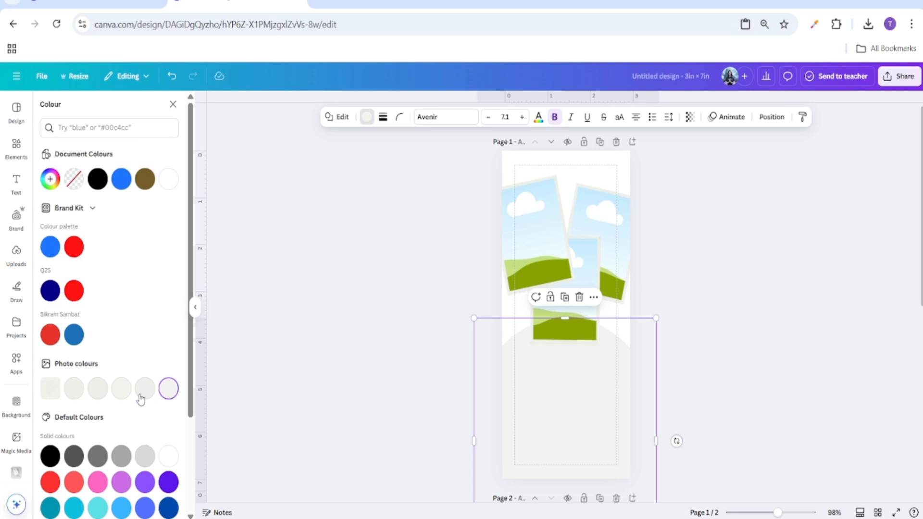
{"action": "left_click", "coordinate": [73, 390]}
{"action": "left_click", "coordinate": [97, 391]}
{"action": "left_click", "coordinate": [142, 392]}
{"action": "left_click", "coordinate": [125, 392]}
Widen the arch to about 5.7 in for a flatter curve and nudge it slightly down.
{"action": "scroll", "coordinate": [565, 433], "scroll_direction": "up", "scroll_amount": 5, "text": "ctrl"}
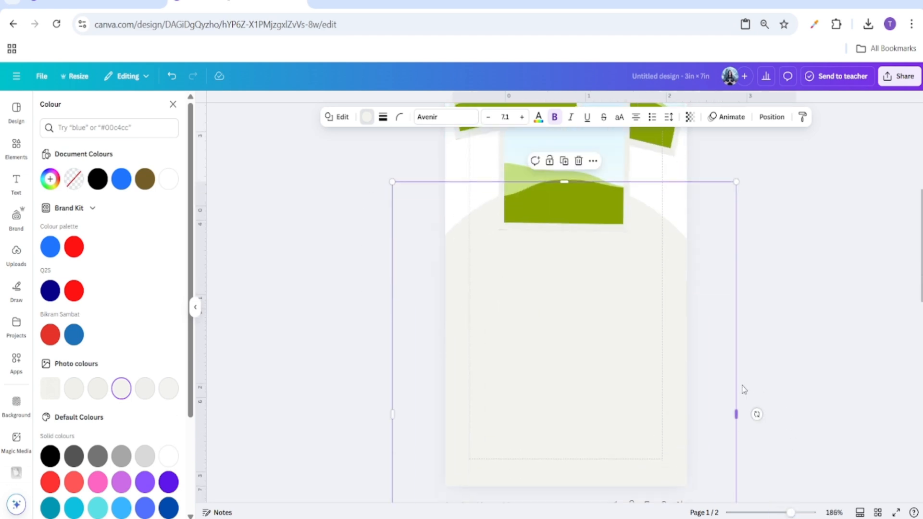
{"action": "left_click_drag", "start_coordinate": [735, 418], "coordinate": [792, 433]}
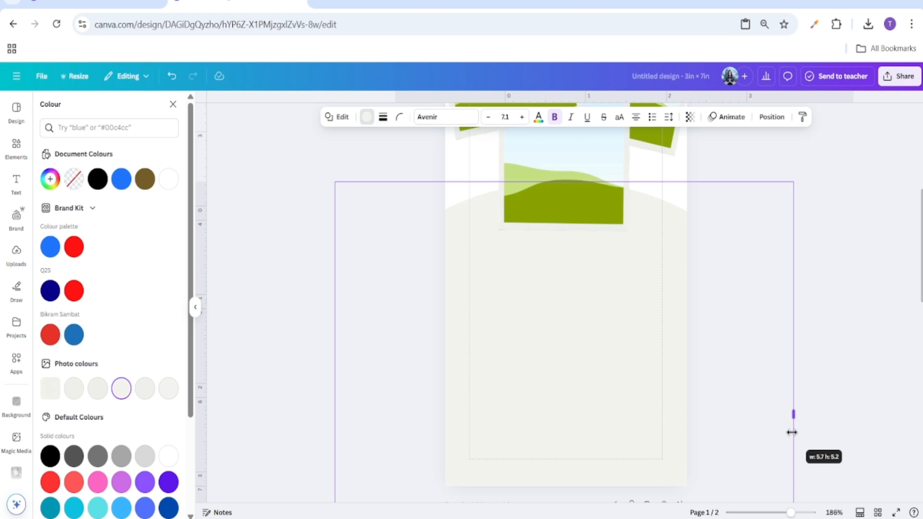
{"action": "left_click_drag", "start_coordinate": [686, 409], "coordinate": [665, 401]}
{"action": "key", "text": "Escape"}
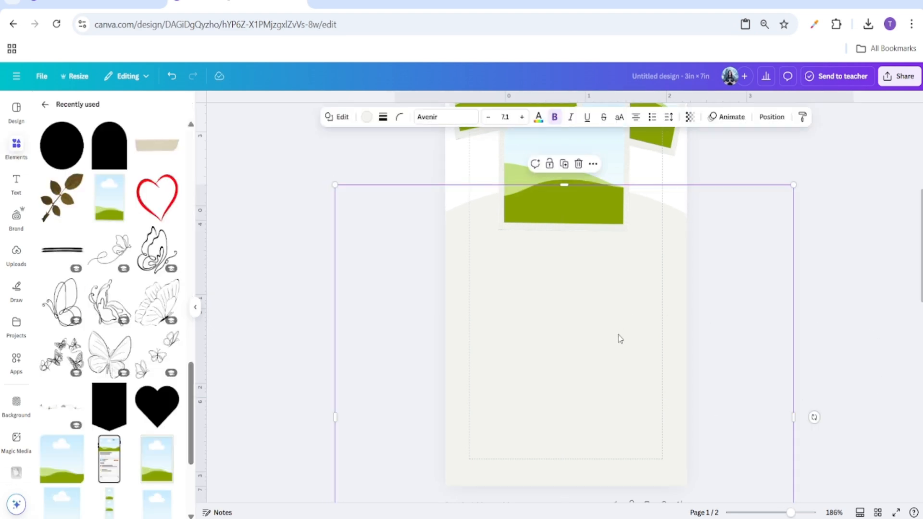
Make the off-white arch slightly transparent.
{"action": "left_click", "coordinate": [690, 117]}
{"action": "left_click", "coordinate": [679, 158]}
{"action": "left_click_drag", "start_coordinate": [679, 159], "coordinate": [702, 165]}
{"action": "left_click", "coordinate": [879, 173]}
Nudge the arch so it is centred horizontally on the page, and deselect it.
{"action": "left_click", "coordinate": [671, 315]}
{"action": "left_click_drag", "start_coordinate": [671, 314], "coordinate": [678, 316]}
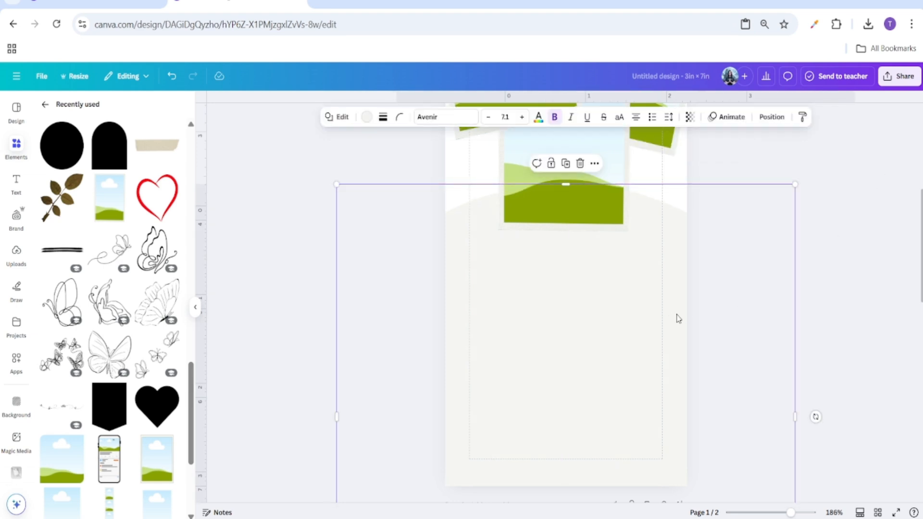
{"action": "left_click", "coordinate": [839, 315]}
Add the Dried and Pressed Leaves graphic and shrink it beside the centre frame's lower-right corner.
{"action": "scroll", "coordinate": [719, 416], "scroll_direction": "down", "scroll_amount": 5}
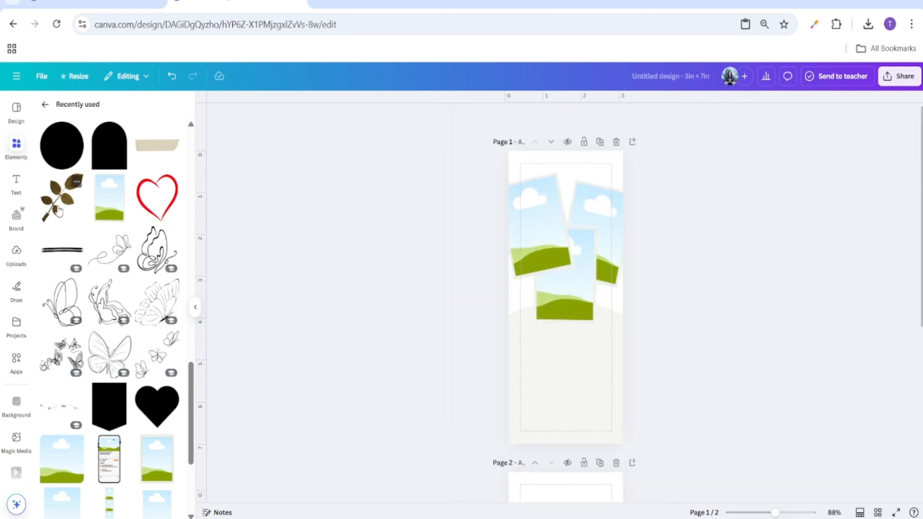
{"action": "left_click", "coordinate": [76, 182]}
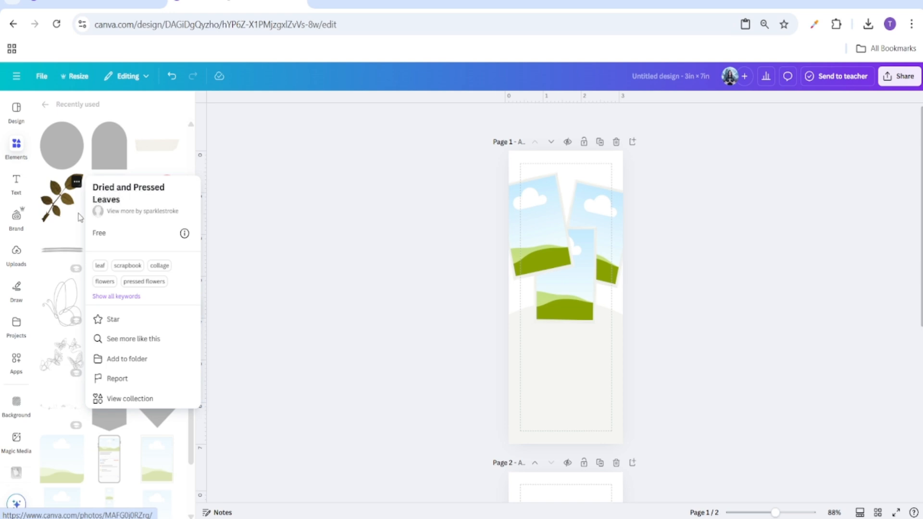
{"action": "left_click", "coordinate": [60, 219]}
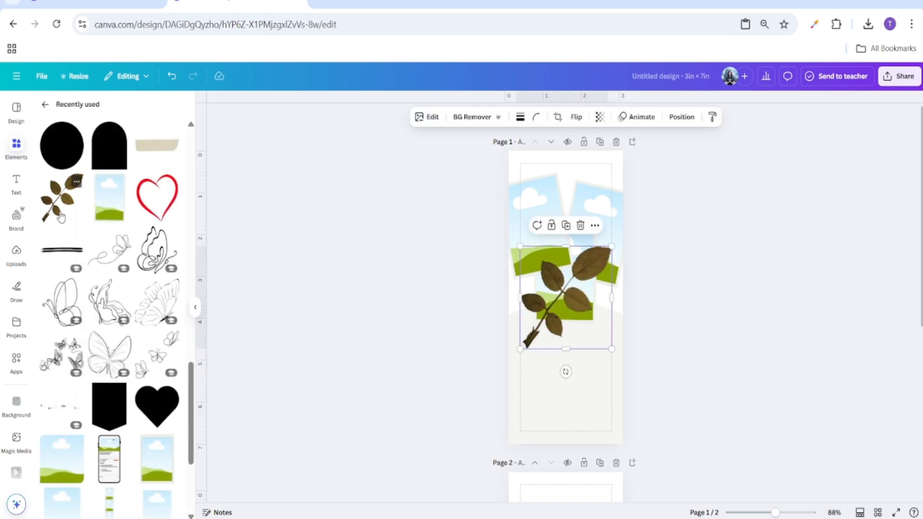
{"action": "left_click", "coordinate": [752, 357]}
{"action": "left_click_drag", "start_coordinate": [776, 514], "coordinate": [790, 514]}
{"action": "left_click", "coordinate": [557, 303]}
{"action": "left_click_drag", "start_coordinate": [467, 166], "coordinate": [598, 312]}
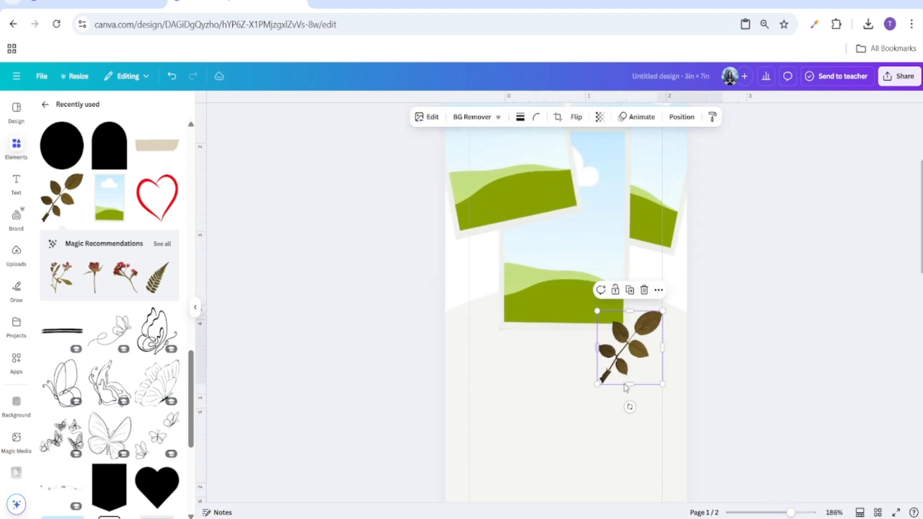
Rotate the dried leaf sprig more upright and move it up so it overlaps the centre frame's lower-right corner.
{"action": "left_click_drag", "start_coordinate": [629, 407], "coordinate": [650, 423]}
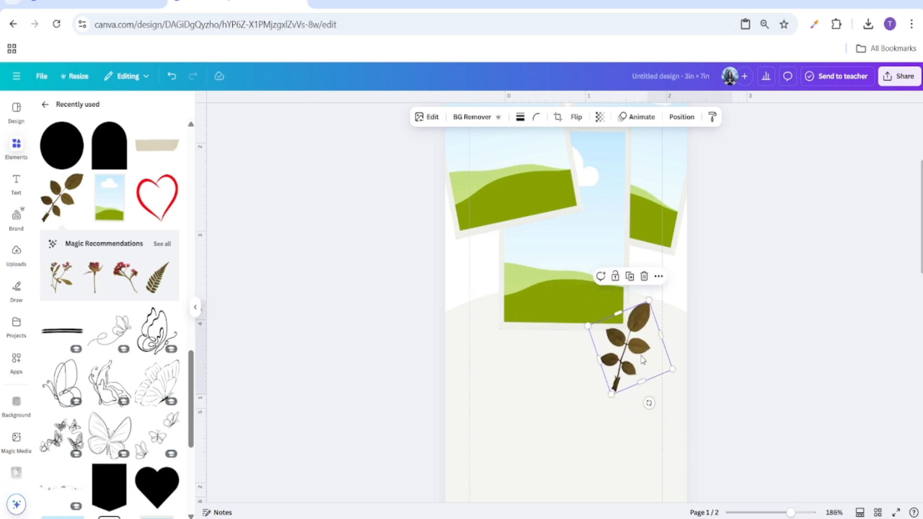
{"action": "left_click_drag", "start_coordinate": [643, 360], "coordinate": [646, 297]}
{"action": "mouse_move", "coordinate": [655, 243]}
{"action": "left_mouse_down"}
{"action": "mouse_move", "coordinate": [659, 233]}
{"action": "mouse_move", "coordinate": [655, 247]}
{"action": "left_mouse_up"}
{"action": "left_click", "coordinate": [777, 324]}
{"action": "left_click", "coordinate": [630, 320]}
{"action": "left_click_drag", "start_coordinate": [630, 318], "coordinate": [630, 318]}
{"action": "left_click", "coordinate": [750, 353]}
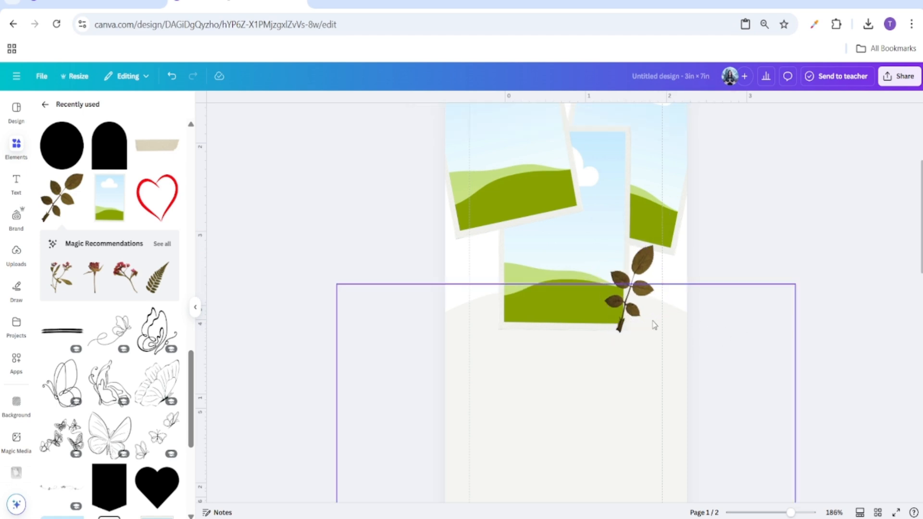
Add the Paper sticky tape graphic, shrink and tilt it, and place it across the leaf sprig's stem.
{"action": "scroll", "coordinate": [132, 272], "scroll_direction": "up", "scroll_amount": 1}
{"action": "right_click", "coordinate": [130, 271]}
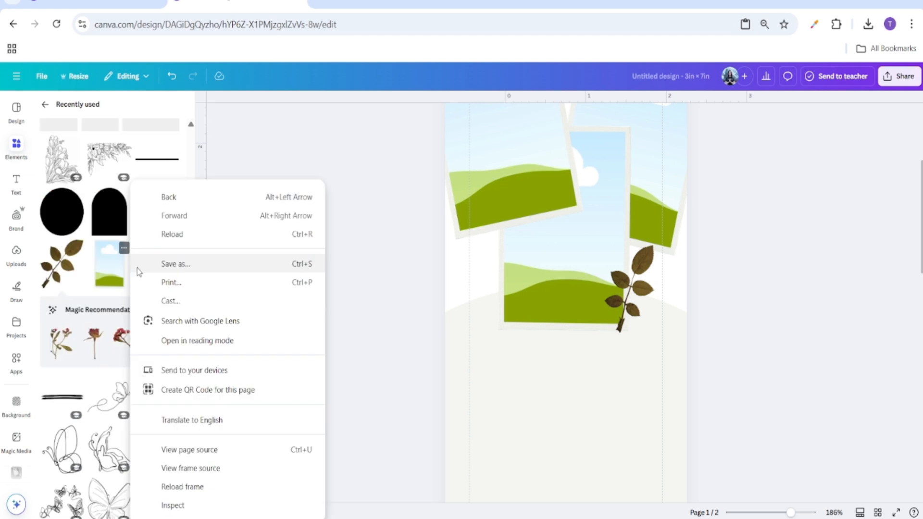
{"action": "left_click", "coordinate": [281, 152]}
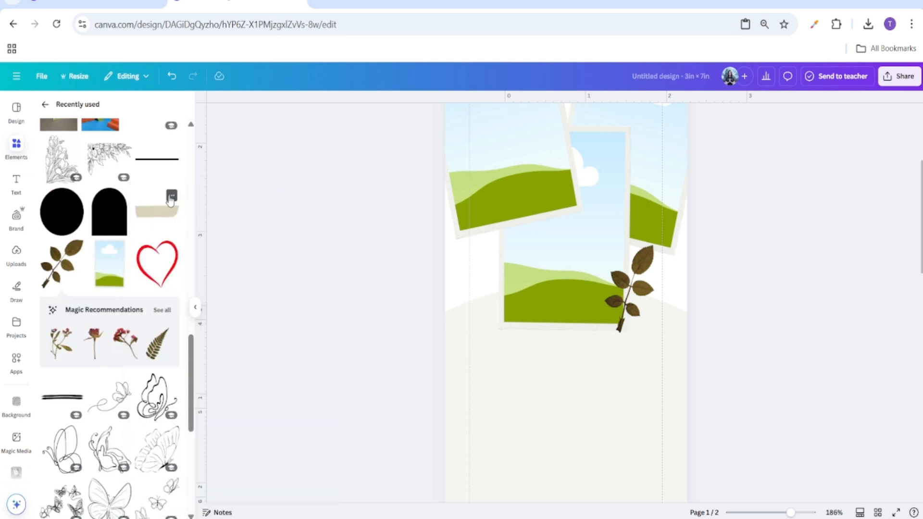
{"action": "left_click", "coordinate": [171, 196]}
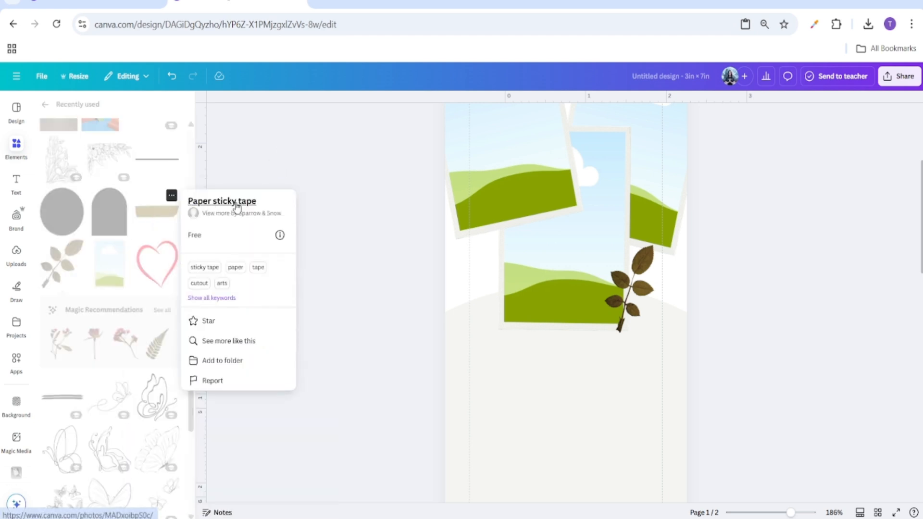
{"action": "left_click", "coordinate": [231, 188]}
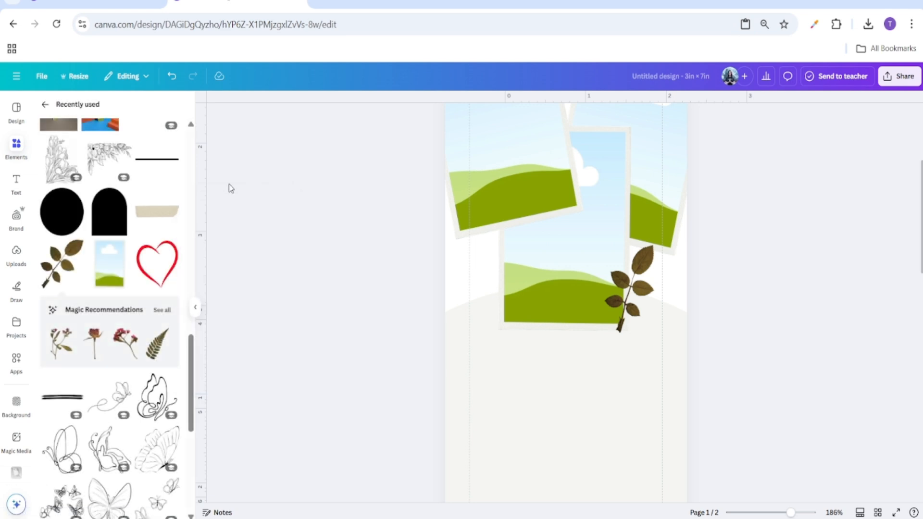
{"action": "left_click", "coordinate": [162, 211]}
{"action": "left_click_drag", "start_coordinate": [469, 249], "coordinate": [625, 292]}
{"action": "left_click_drag", "start_coordinate": [792, 512], "coordinate": [808, 513]}
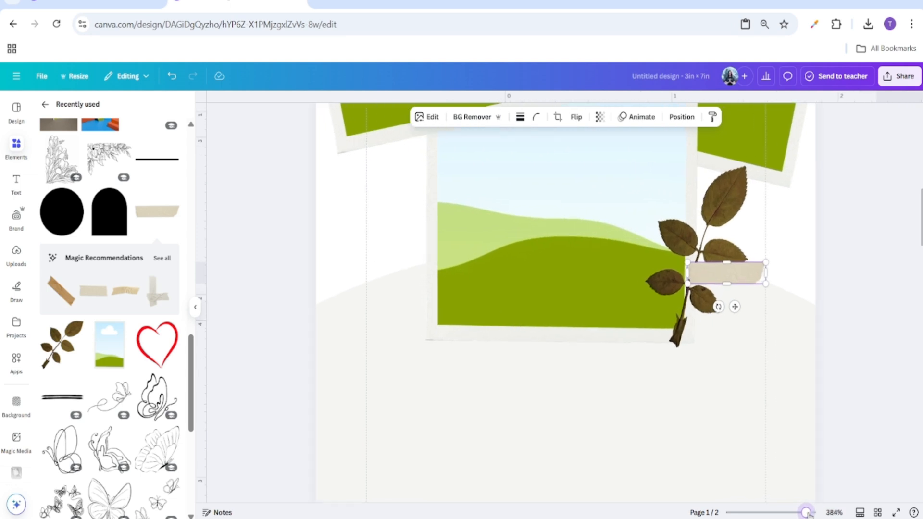
{"action": "left_click_drag", "start_coordinate": [725, 307], "coordinate": [685, 353]}
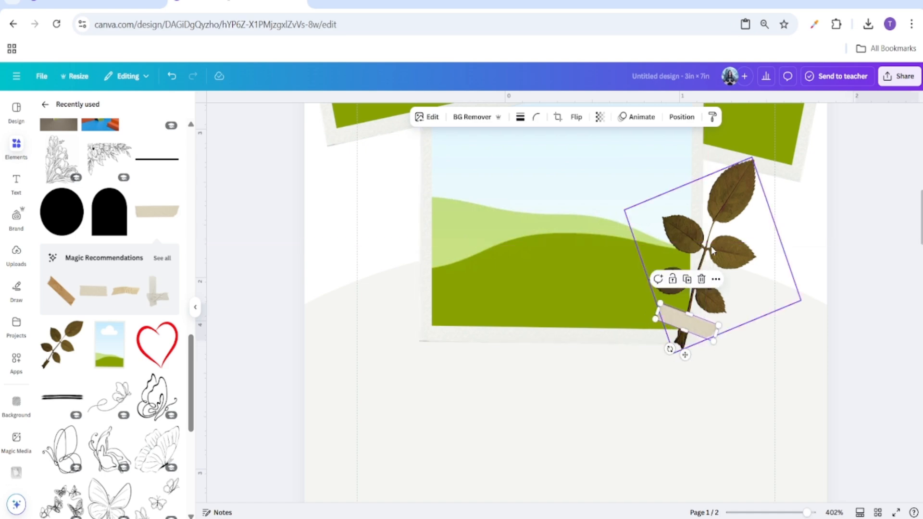
{"action": "left_click", "coordinate": [727, 370]}
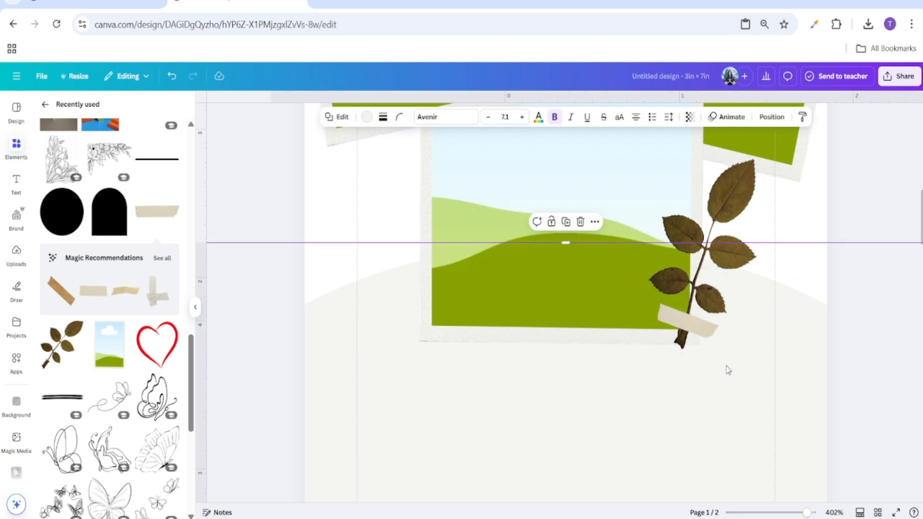
Set the sticky tape's transparency to about 84 so the stem shows through.
{"action": "left_click", "coordinate": [699, 332]}
{"action": "left_click", "coordinate": [600, 117]}
{"action": "left_click", "coordinate": [601, 159]}
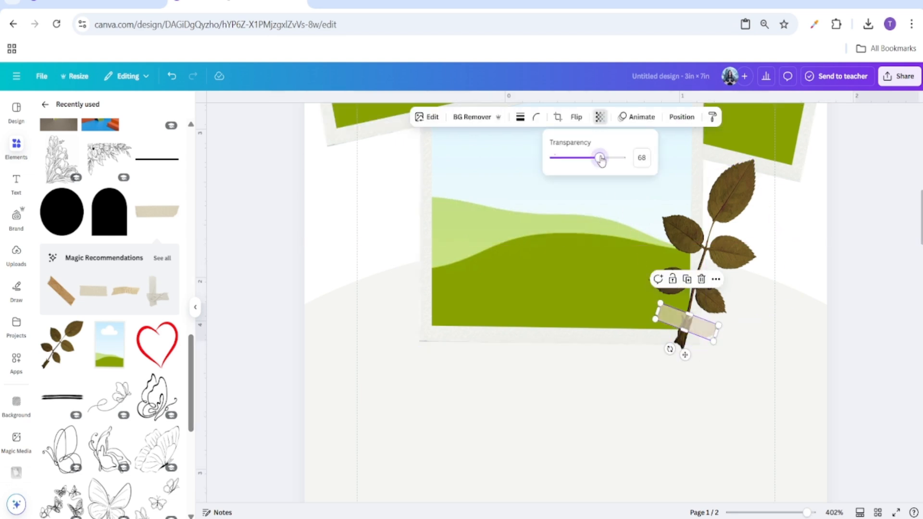
{"action": "left_click_drag", "start_coordinate": [602, 161], "coordinate": [615, 160]}
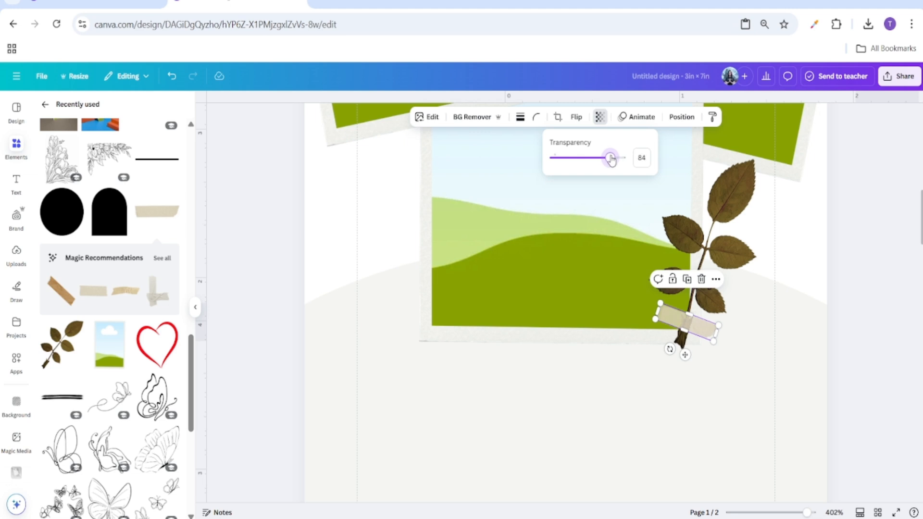
{"action": "left_click", "coordinate": [787, 318]}
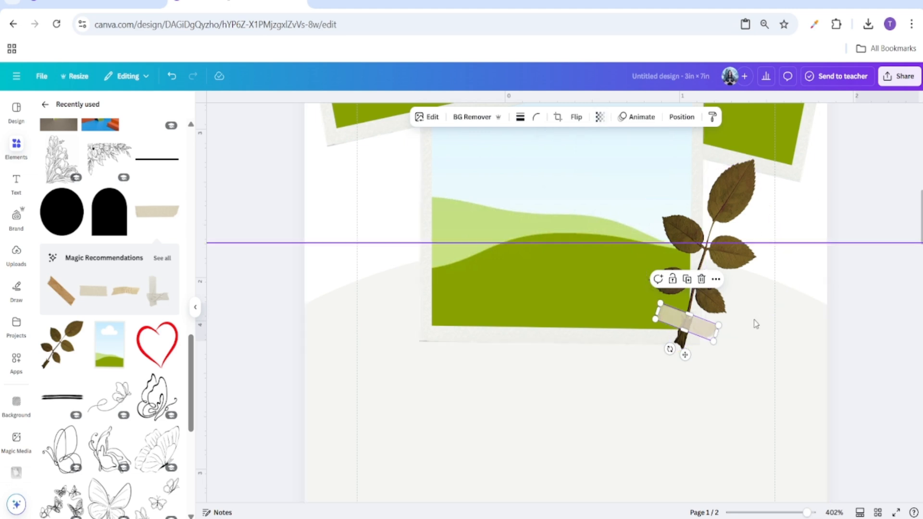
{"action": "left_click", "coordinate": [780, 348]}
Group the sticky tape with the leaf sprig.
{"action": "left_click", "coordinate": [683, 328]}
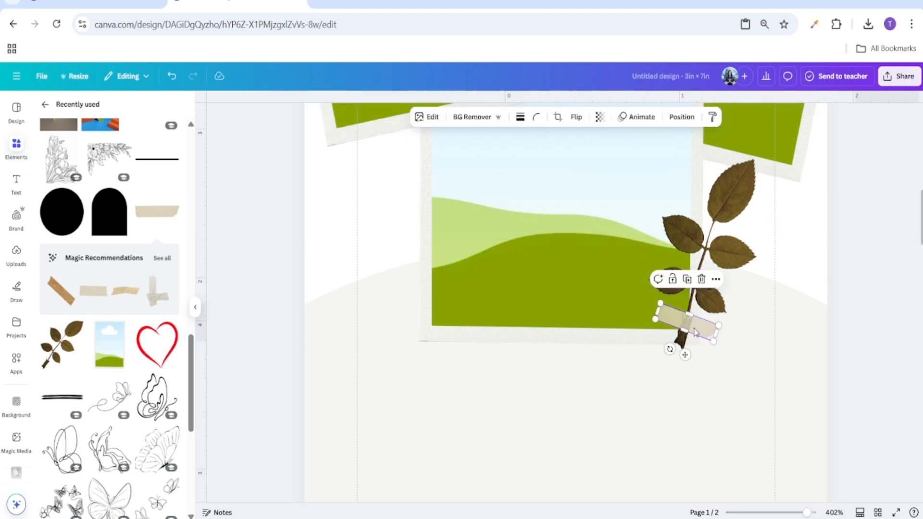
{"action": "left_click", "coordinate": [711, 225], "text": "shift"}
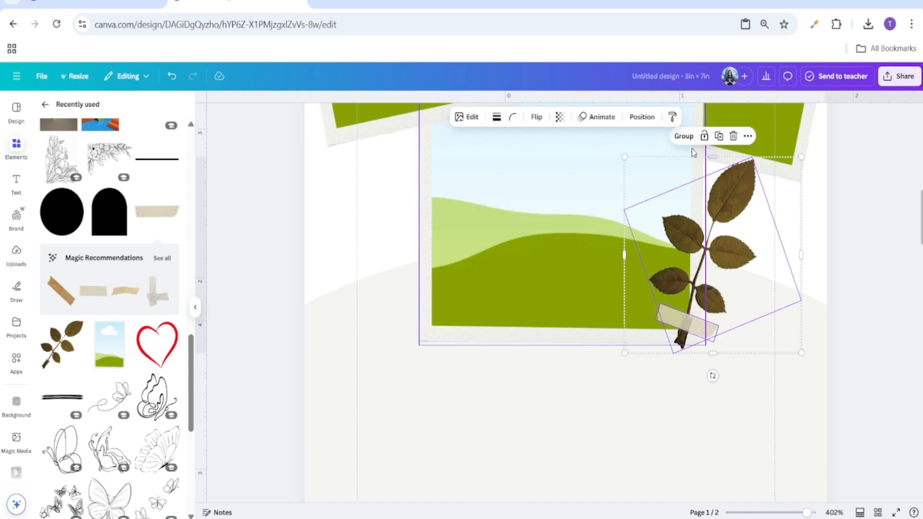
{"action": "left_click", "coordinate": [679, 136]}
Duplicate the taped leaf group, rotate the copy to lean left, and place it on the left frame's lower-left corner.
{"action": "left_click_drag", "start_coordinate": [807, 513], "coordinate": [796, 512]}
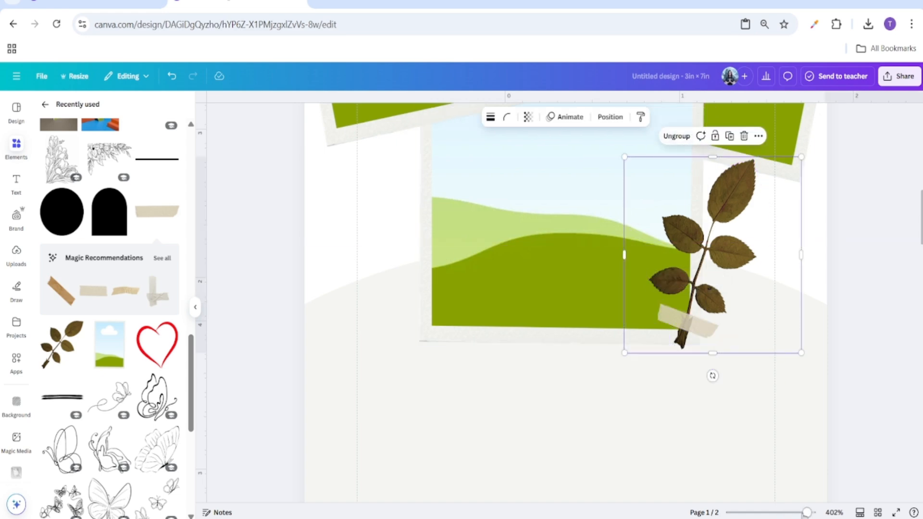
{"action": "left_click", "coordinate": [670, 205]}
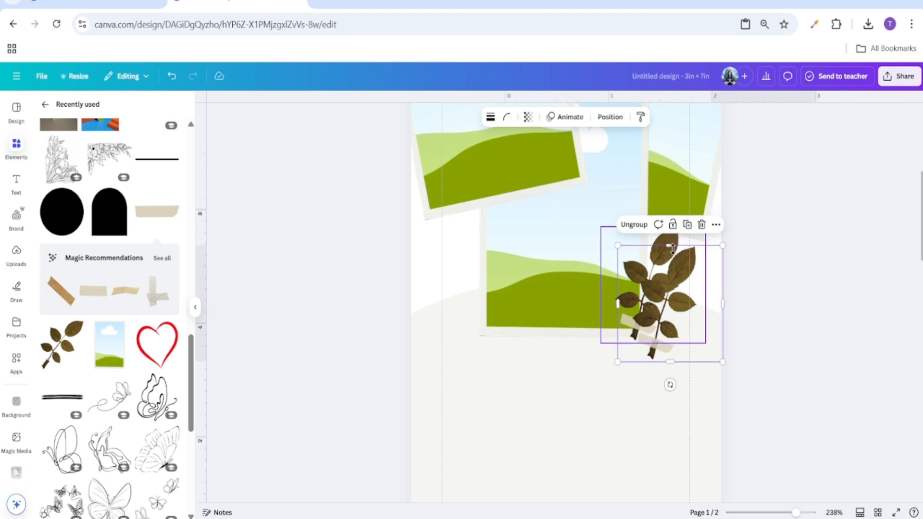
{"action": "left_click_drag", "start_coordinate": [677, 323], "coordinate": [452, 219]}
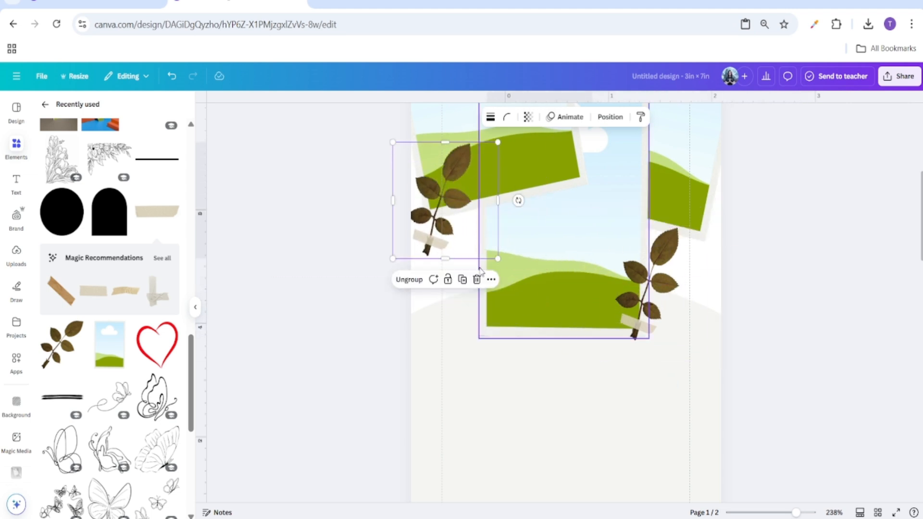
{"action": "left_click_drag", "start_coordinate": [519, 199], "coordinate": [510, 152]}
{"action": "left_click_drag", "start_coordinate": [494, 202], "coordinate": [498, 202]}
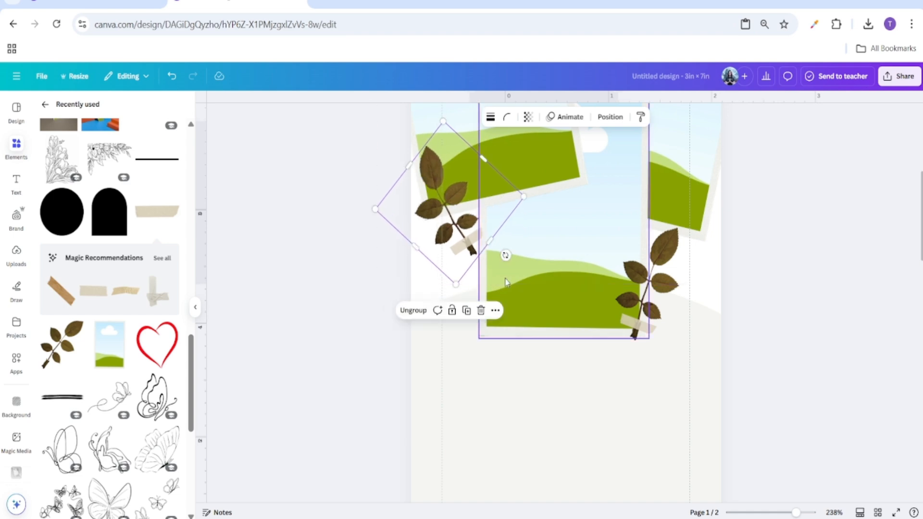
{"action": "left_click_drag", "start_coordinate": [460, 247], "coordinate": [455, 225]}
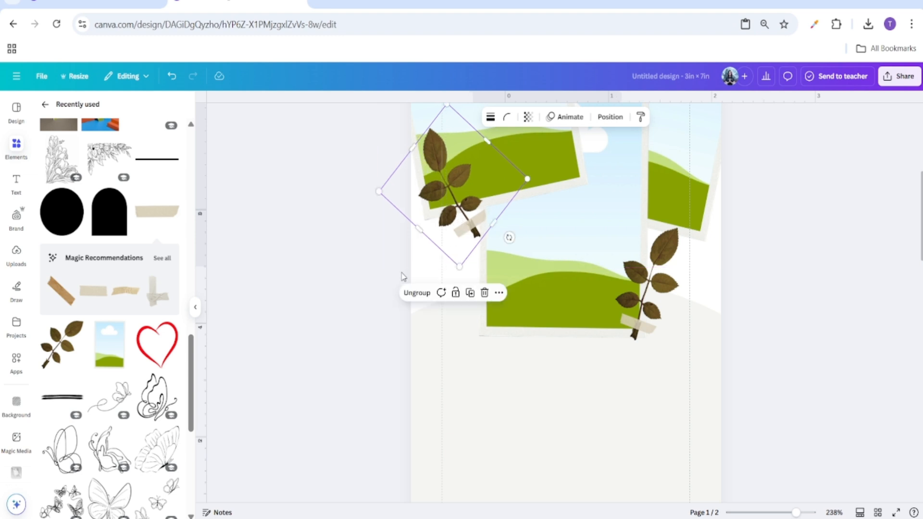
{"action": "scroll", "coordinate": [403, 273], "scroll_direction": "down", "scroll_amount": 5}
{"action": "left_click_drag", "start_coordinate": [499, 364], "coordinate": [500, 366]}
{"action": "left_click", "coordinate": [448, 414]}
Select all three photo frames with both leaf groups, shrink them together slightly, and move them down the page.
{"action": "scroll", "coordinate": [753, 387], "scroll_direction": "down", "scroll_amount": 3}
{"action": "scroll", "coordinate": [737, 402], "scroll_direction": "up", "scroll_amount": 3}
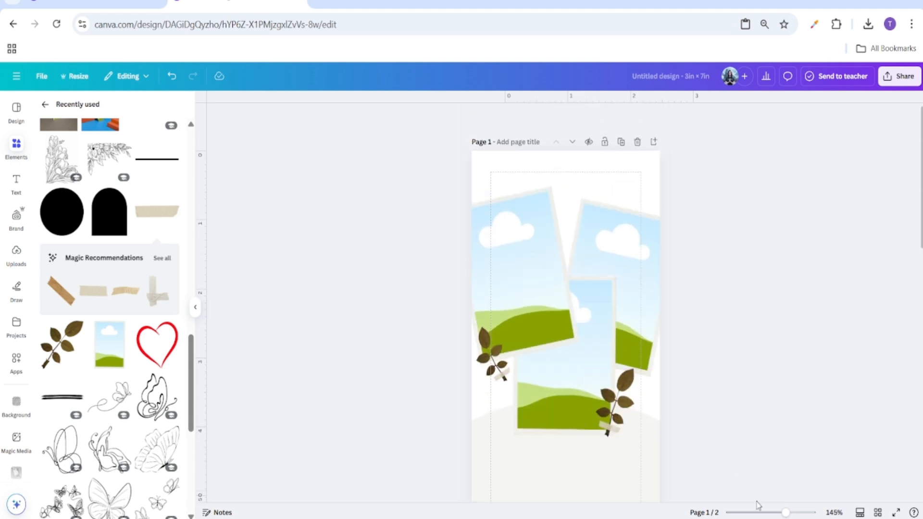
{"action": "left_click_drag", "start_coordinate": [787, 514], "coordinate": [775, 513]}
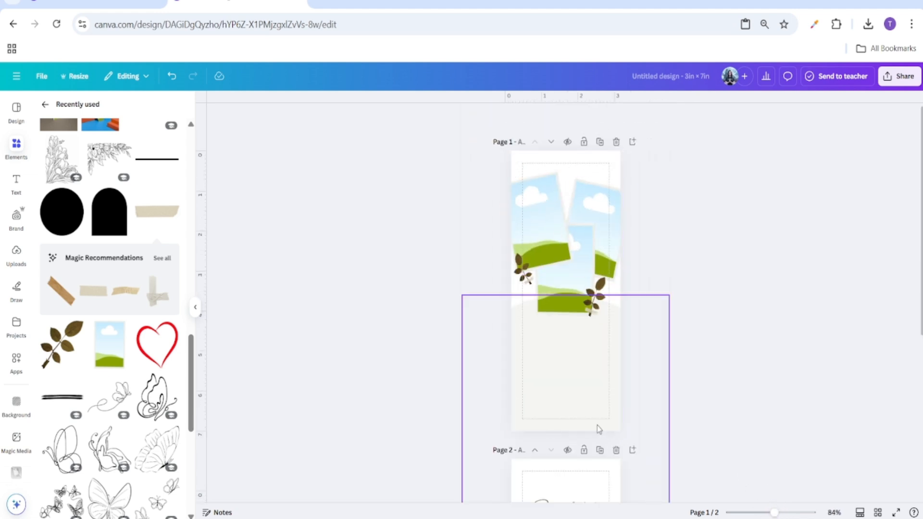
{"action": "left_click_drag", "start_coordinate": [442, 226], "coordinate": [623, 301]}
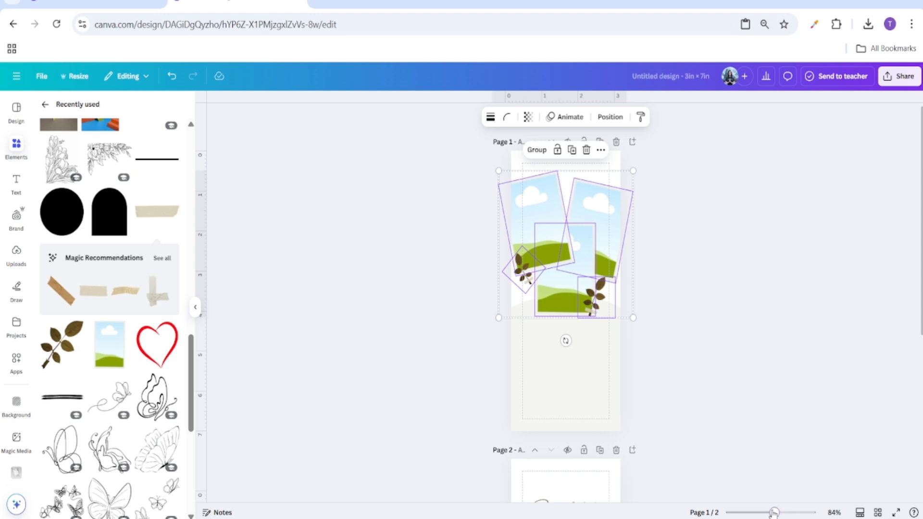
{"action": "left_click_drag", "start_coordinate": [774, 513], "coordinate": [785, 513]}
{"action": "scroll", "coordinate": [761, 412], "scroll_direction": "up", "scroll_amount": 3}
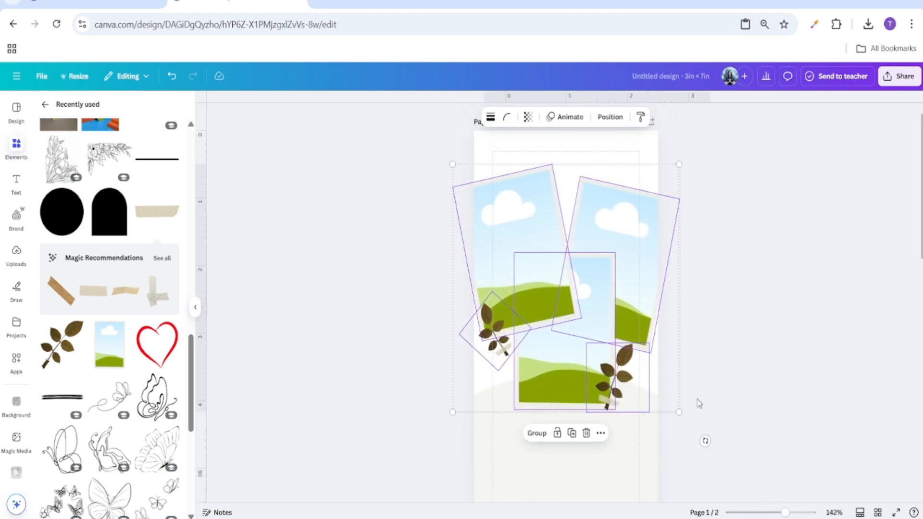
{"action": "left_click_drag", "start_coordinate": [679, 412], "coordinate": [669, 409]}
{"action": "left_click_drag", "start_coordinate": [596, 363], "coordinate": [597, 382]}
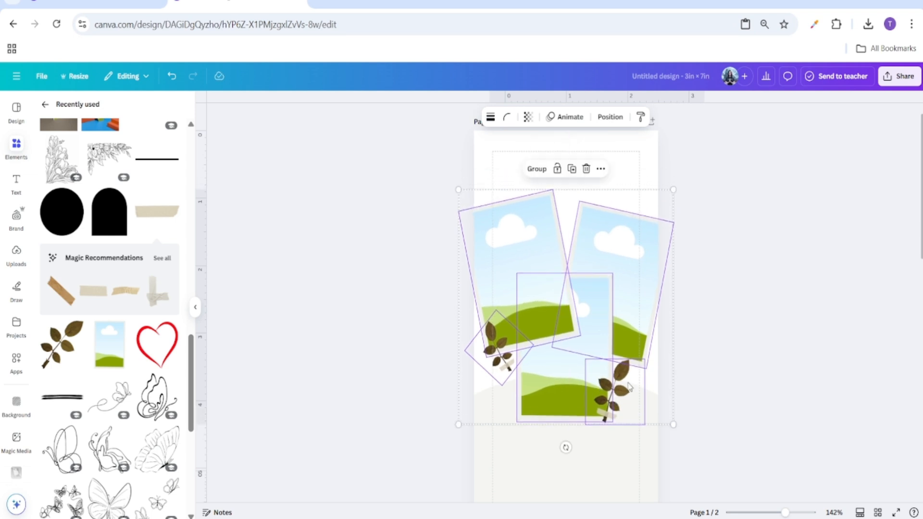
{"action": "left_click", "coordinate": [713, 379]}
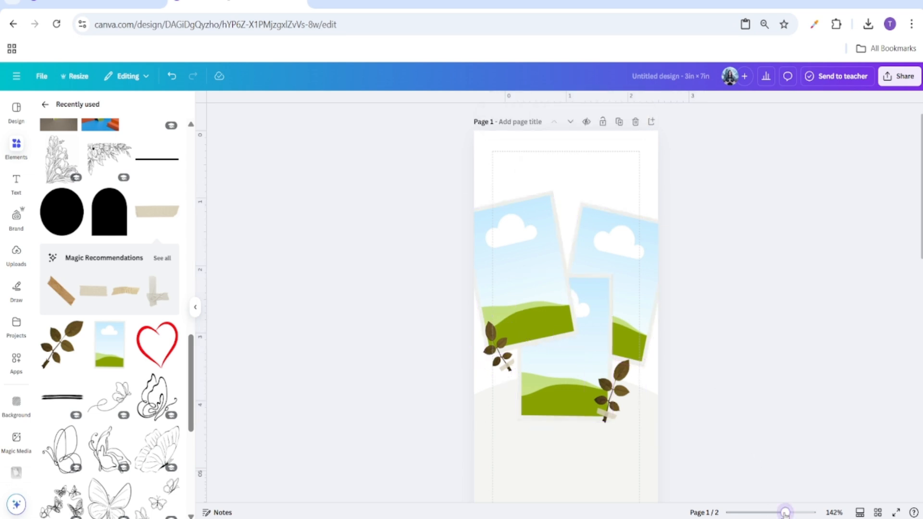
Add the Flowers and Leaves Border graphic and place it in the upper-left corner of page 1.
{"action": "left_click_drag", "start_coordinate": [785, 513], "coordinate": [783, 513]}
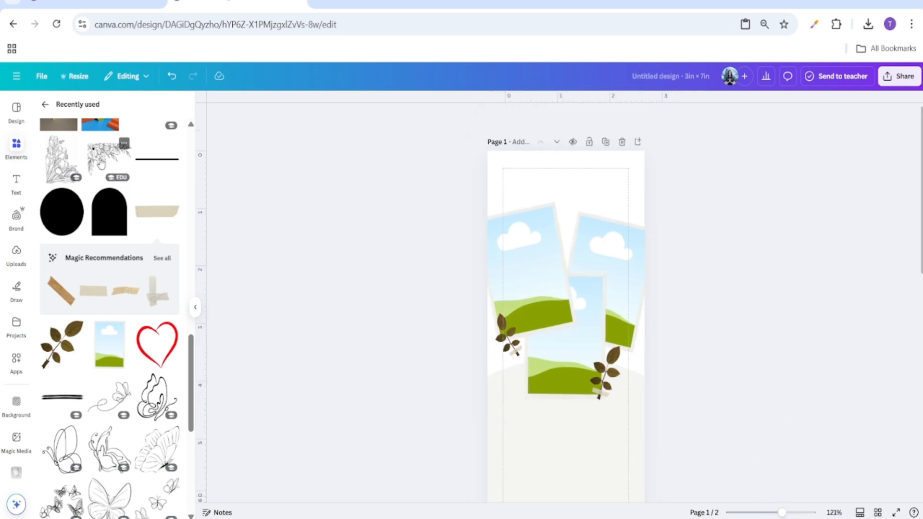
{"action": "scroll", "coordinate": [108, 161], "scroll_direction": "up", "scroll_amount": 1}
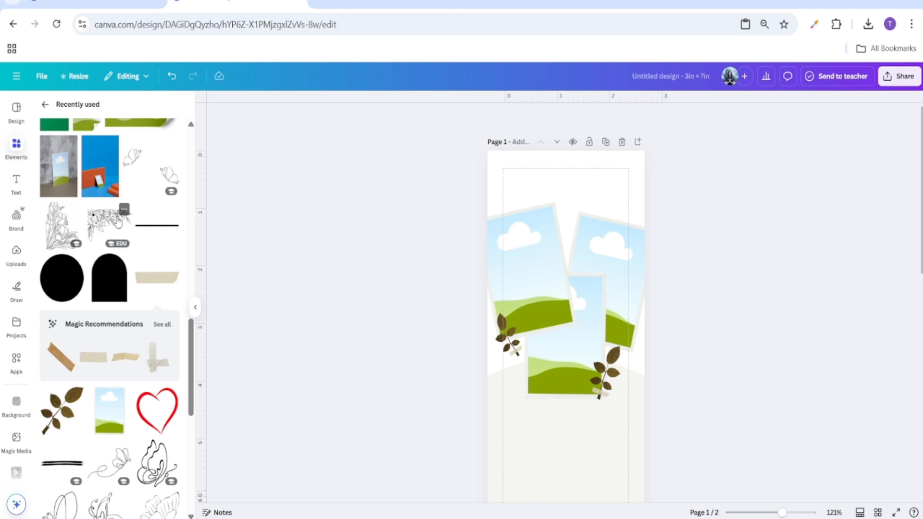
{"action": "left_click", "coordinate": [124, 211]}
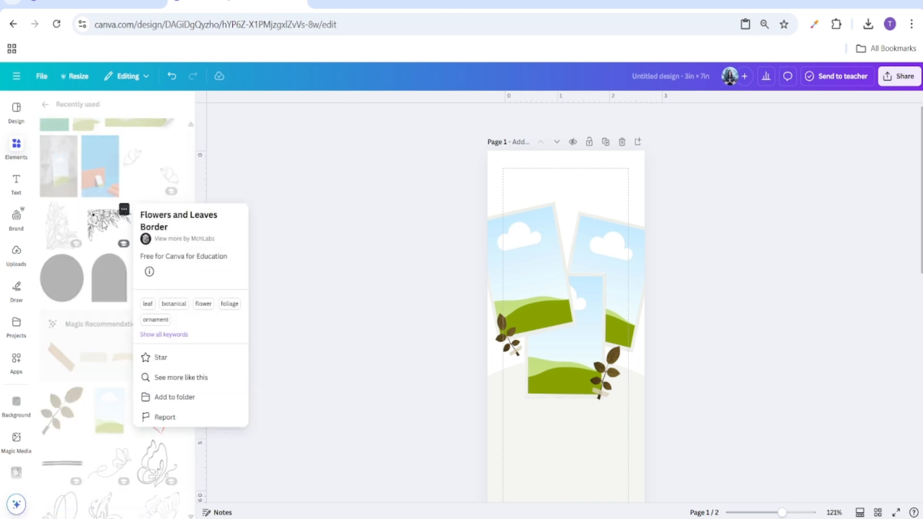
{"action": "left_click", "coordinate": [105, 223]}
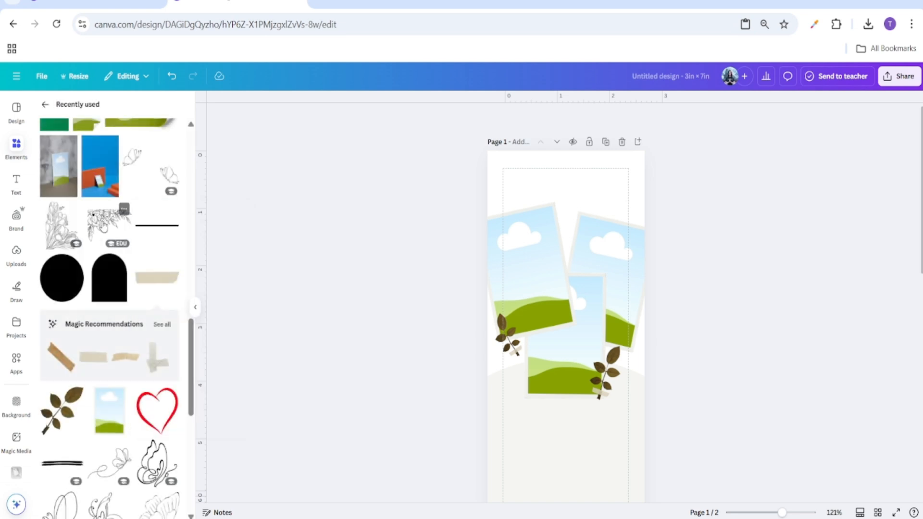
{"action": "left_click", "coordinate": [105, 224]}
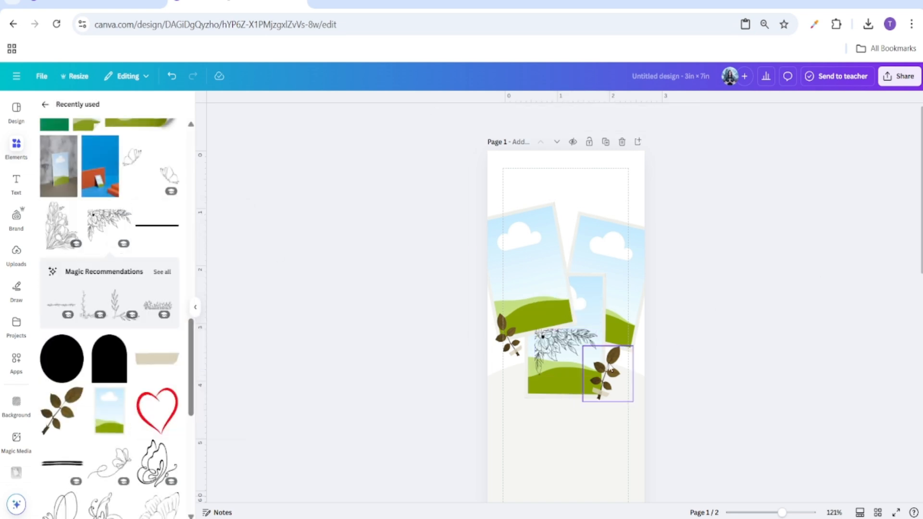
{"action": "left_click_drag", "start_coordinate": [576, 351], "coordinate": [532, 175]}
{"action": "left_click", "coordinate": [719, 422]}
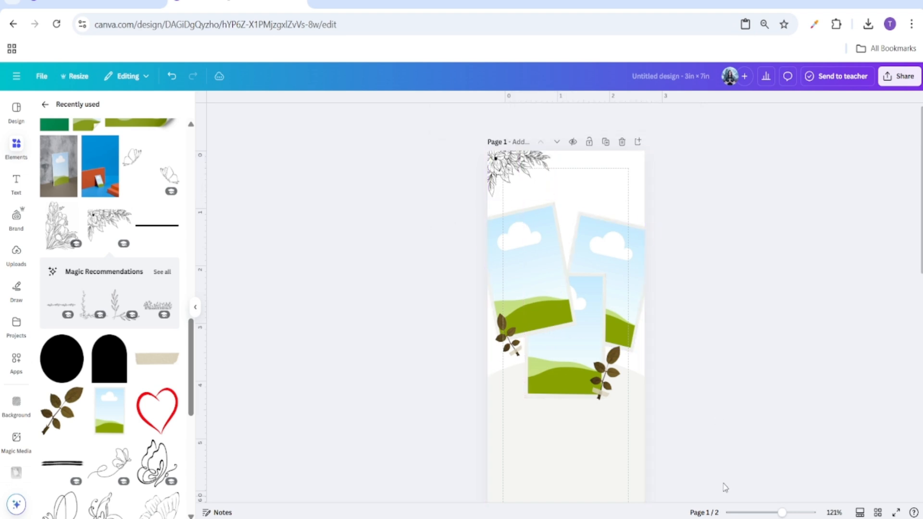
Enlarge the floral corner border slightly and recolour it with the brown document colour.
{"action": "left_click_drag", "start_coordinate": [783, 513], "coordinate": [799, 514]}
{"action": "scroll", "coordinate": [723, 373], "scroll_direction": "up", "scroll_amount": 4}
{"action": "left_click", "coordinate": [447, 179]}
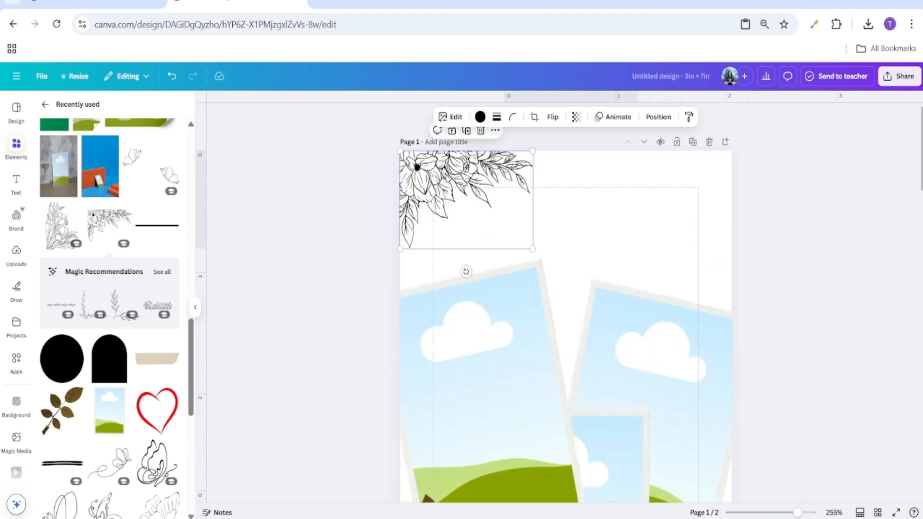
{"action": "left_click_drag", "start_coordinate": [534, 248], "coordinate": [549, 259]}
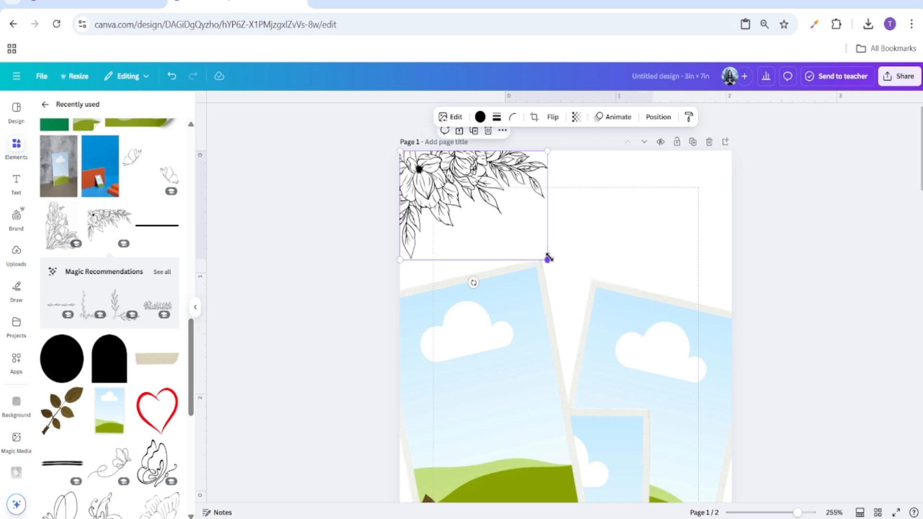
{"action": "left_click", "coordinate": [480, 116]}
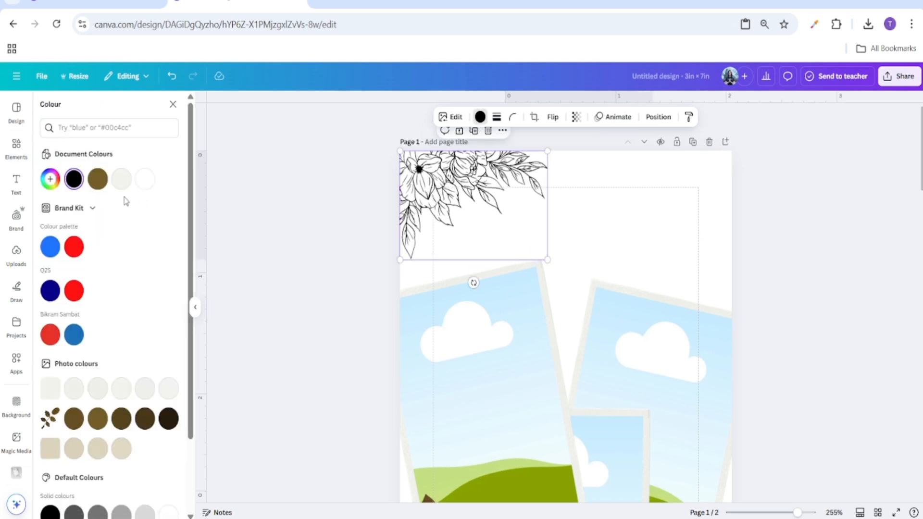
{"action": "left_click", "coordinate": [96, 182]}
{"action": "left_click", "coordinate": [342, 196]}
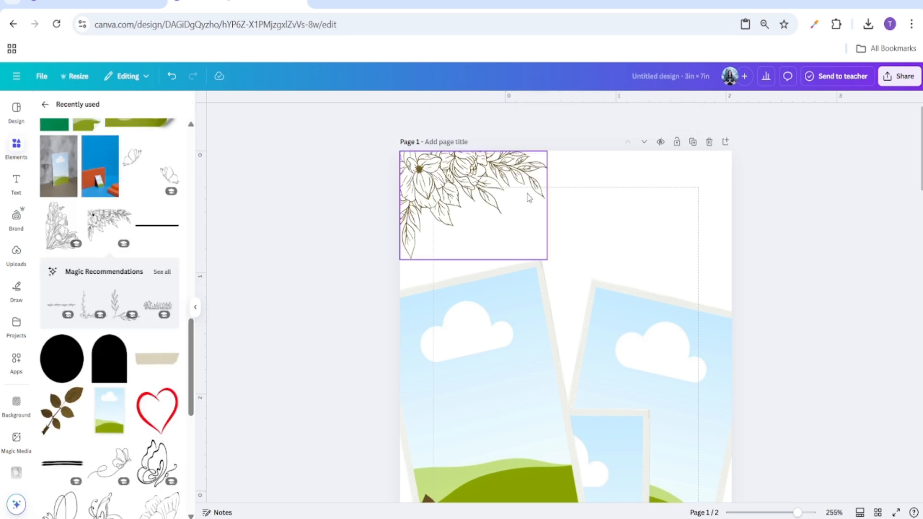
Duplicate the brown floral corner border, flip the copy horizontally, and place it in the upper-right corner of page 1.
{"action": "left_click", "coordinate": [488, 197]}
{"action": "left_click", "coordinate": [474, 131]}
{"action": "mouse_move", "coordinate": [466, 197]}
{"action": "left_mouse_down"}
{"action": "mouse_move", "coordinate": [440, 194]}
{"action": "mouse_move", "coordinate": [460, 197]}
{"action": "left_mouse_up"}
{"action": "left_click", "coordinate": [553, 118]}
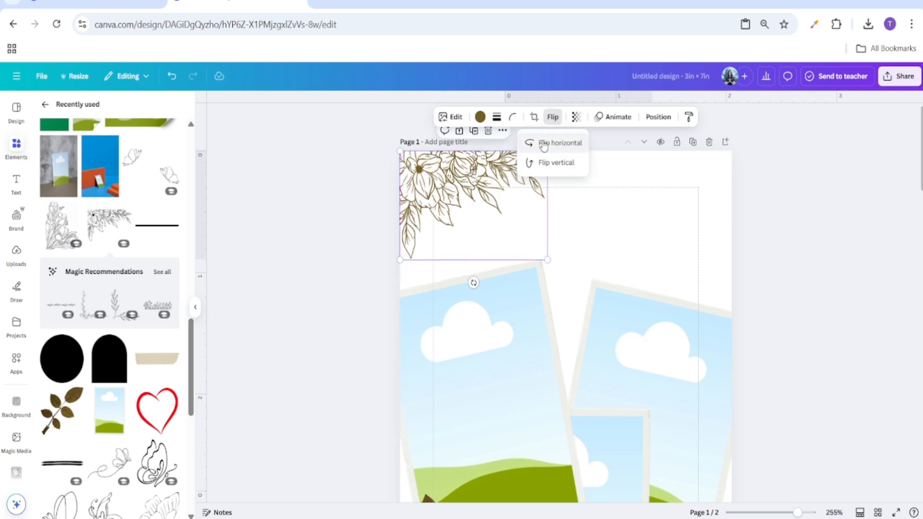
{"action": "left_click", "coordinate": [552, 146]}
{"action": "left_click_drag", "start_coordinate": [474, 188], "coordinate": [658, 193]}
{"action": "left_click", "coordinate": [777, 180]}
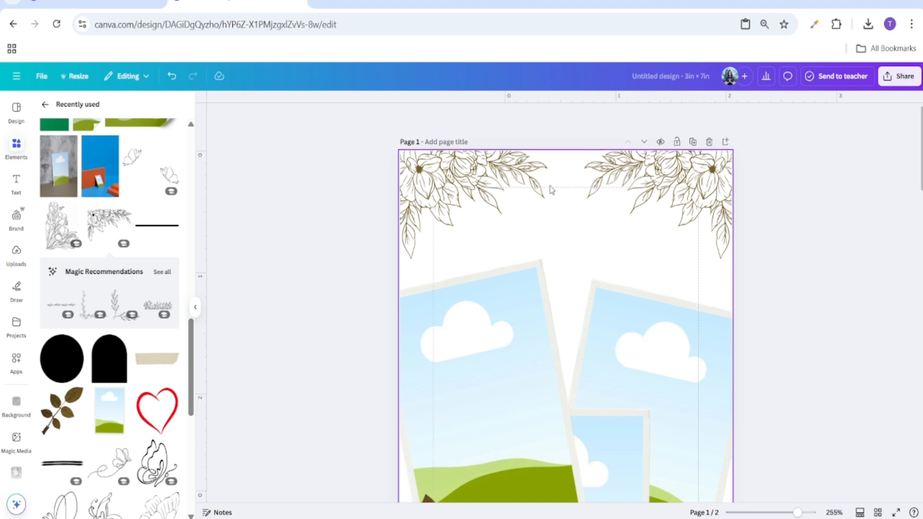
Nudge both upper floral borders slightly outward towards the page's corners.
{"action": "left_click", "coordinate": [489, 197]}
{"action": "left_click_drag", "start_coordinate": [485, 194], "coordinate": [482, 186]}
{"action": "mouse_move", "coordinate": [681, 202]}
{"action": "left_mouse_down"}
{"action": "mouse_move", "coordinate": [682, 190]}
{"action": "mouse_move", "coordinate": [687, 200]}
{"action": "left_mouse_up"}
{"action": "left_click", "coordinate": [771, 246]}
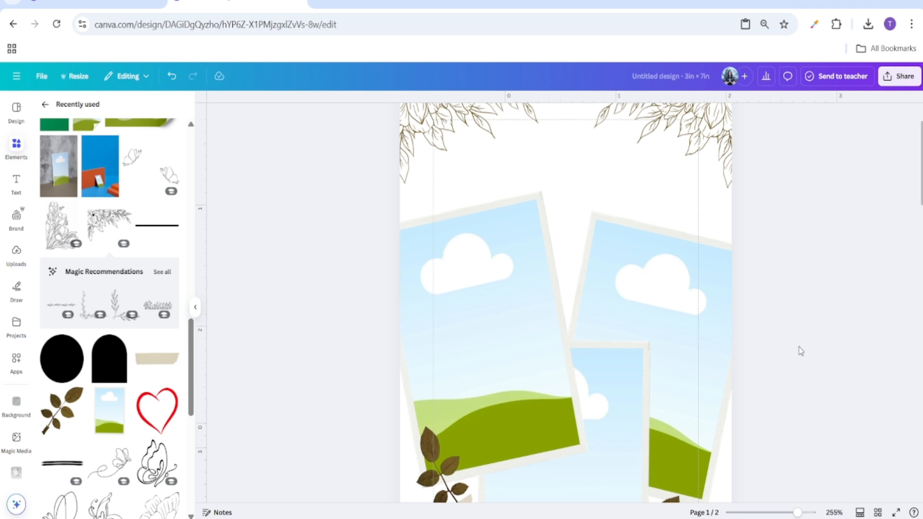
Add the Crocus or Saffron Flower bouquet graphic, enlarge it, and fit it into the lower-left corner of page 1.
{"action": "scroll", "coordinate": [800, 350], "scroll_direction": "down", "scroll_amount": 8}
{"action": "left_click_drag", "start_coordinate": [790, 515], "coordinate": [782, 514]}
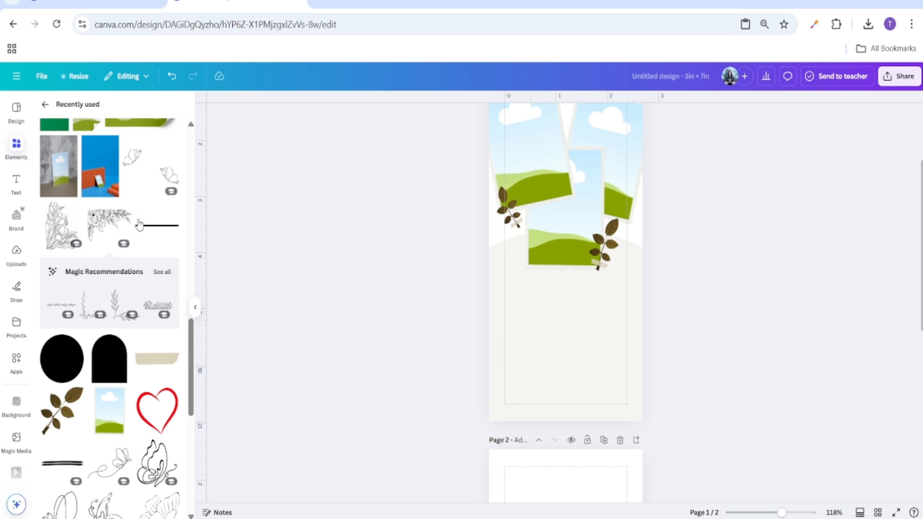
{"action": "left_click", "coordinate": [77, 210]}
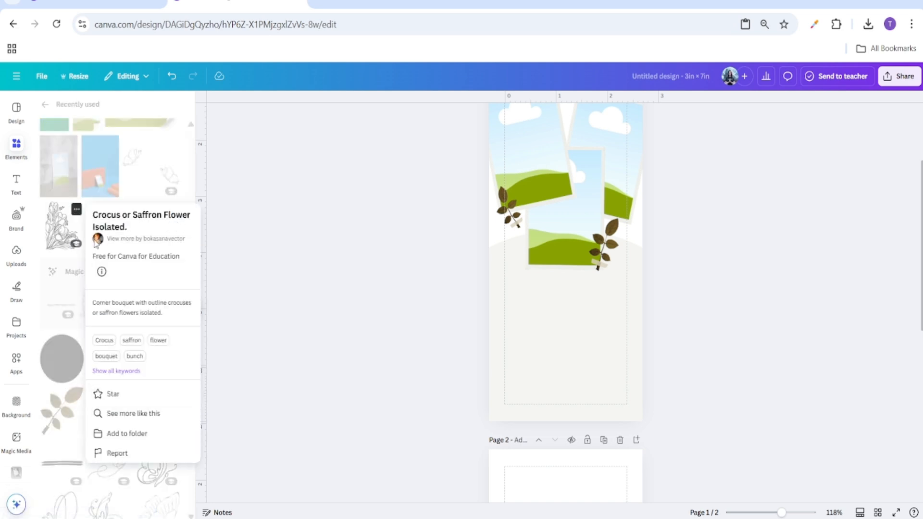
{"action": "left_click", "coordinate": [46, 249]}
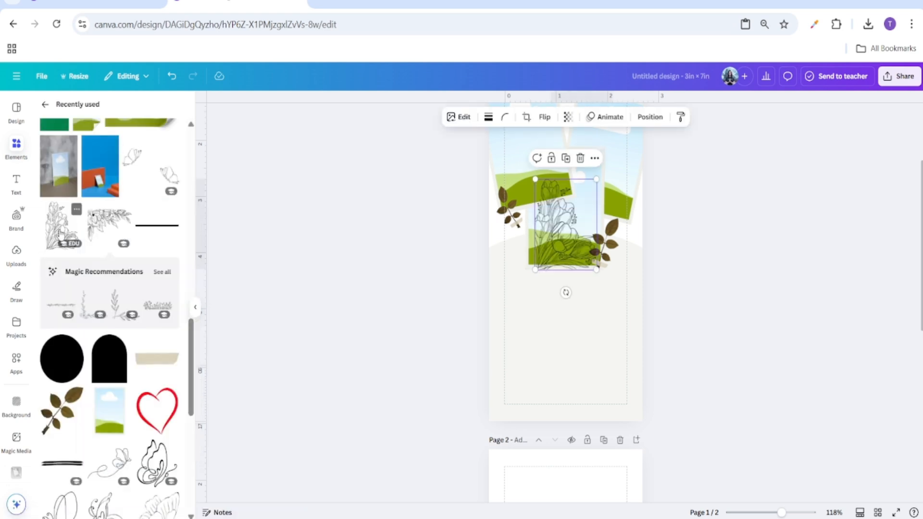
{"action": "left_click", "coordinate": [737, 240]}
{"action": "left_click_drag", "start_coordinate": [781, 513], "coordinate": [791, 512]}
{"action": "left_click_drag", "start_coordinate": [541, 226], "coordinate": [471, 474]}
{"action": "scroll", "coordinate": [344, 432], "scroll_direction": "down", "scroll_amount": 2}
{"action": "left_click", "coordinate": [447, 421]}
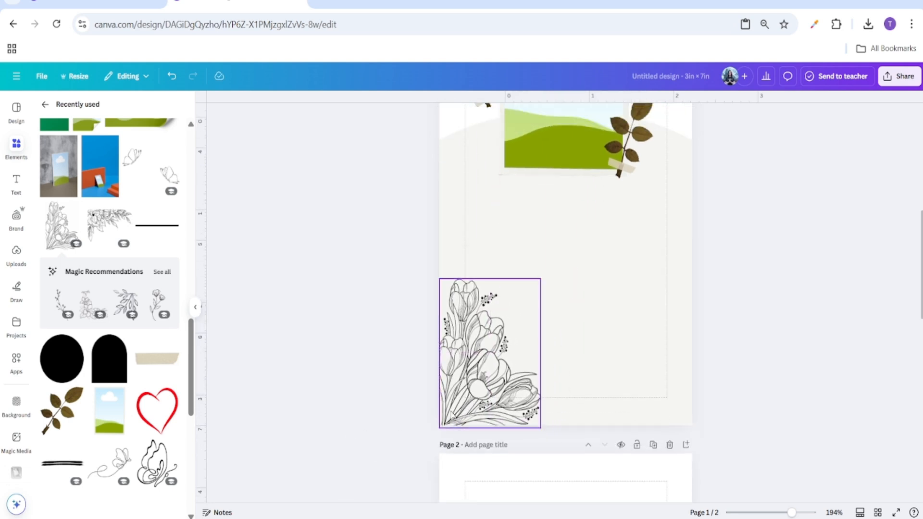
{"action": "left_click_drag", "start_coordinate": [453, 422], "coordinate": [465, 416]}
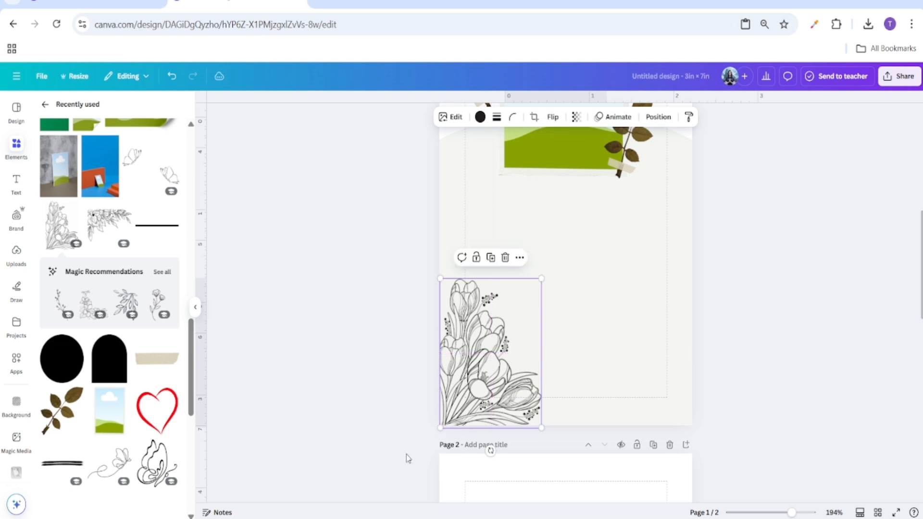
Recolour the crocus bouquet with the brown document colour.
{"action": "left_click", "coordinate": [480, 117]}
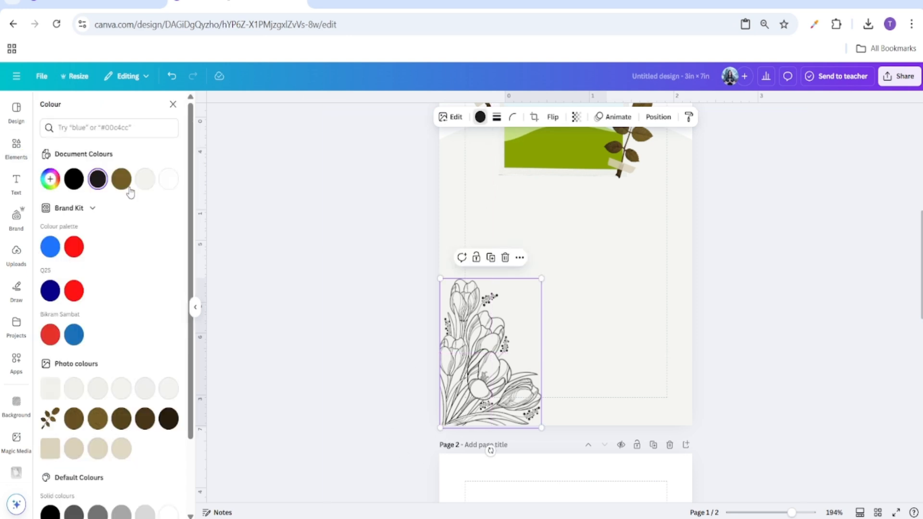
{"action": "left_click", "coordinate": [121, 179]}
{"action": "left_click", "coordinate": [298, 319]}
Duplicate the brown crocus bouquet, flip the copy horizontally, and place it in the lower-right corner of page 1.
{"action": "left_click", "coordinate": [498, 365]}
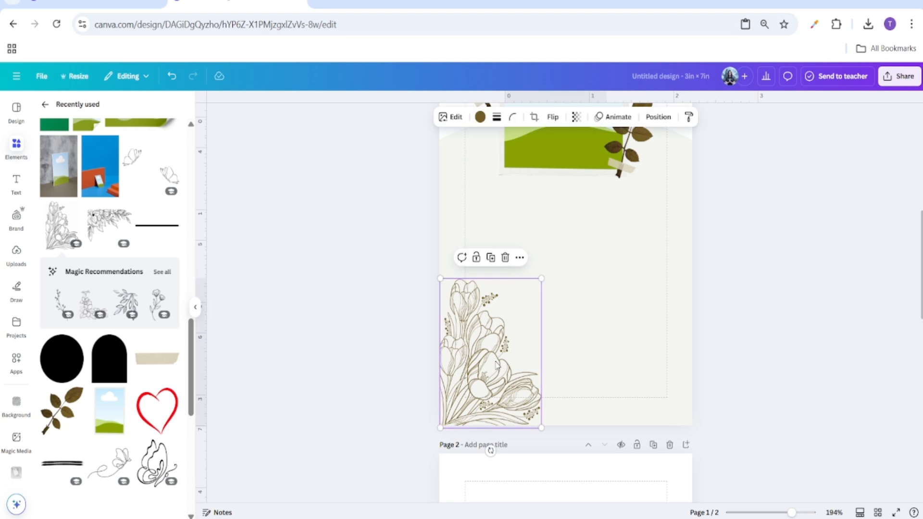
{"action": "left_click", "coordinate": [490, 258]}
{"action": "left_click_drag", "start_coordinate": [490, 390], "coordinate": [646, 379]}
{"action": "left_click", "coordinate": [553, 122]}
{"action": "left_click", "coordinate": [550, 143]}
{"action": "left_click", "coordinate": [798, 381]}
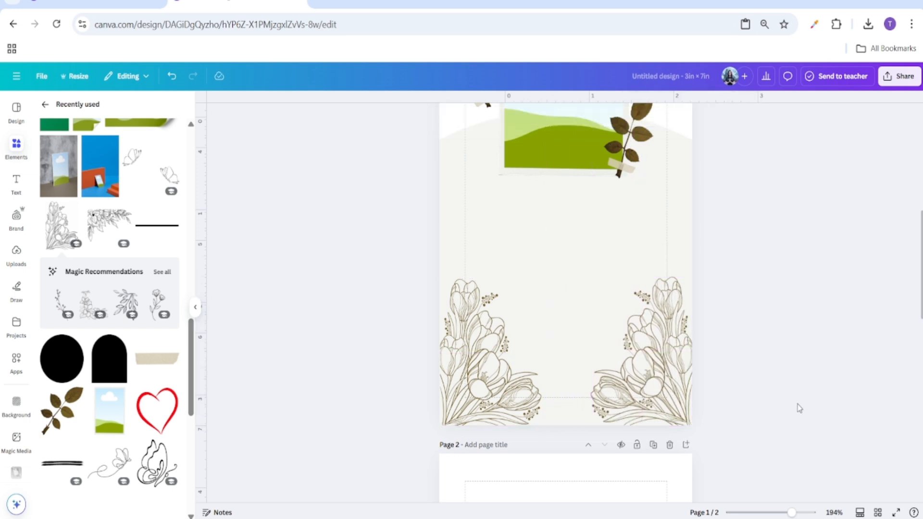
Fine-tune the positions of both crocus bouquets so they sit evenly in the page's lower corners.
{"action": "left_click_drag", "start_coordinate": [488, 342], "coordinate": [490, 345]}
{"action": "left_click_drag", "start_coordinate": [677, 361], "coordinate": [678, 363]}
{"action": "left_click", "coordinate": [506, 408]}
{"action": "left_click_drag", "start_coordinate": [506, 408], "coordinate": [504, 398]}
{"action": "left_click", "coordinate": [750, 398]}
Add a heading text box and move it just below the photo frames on the off-white arch.
{"action": "scroll", "coordinate": [758, 432], "scroll_direction": "up", "scroll_amount": 3}
{"action": "left_click_drag", "start_coordinate": [788, 512], "coordinate": [774, 512]}
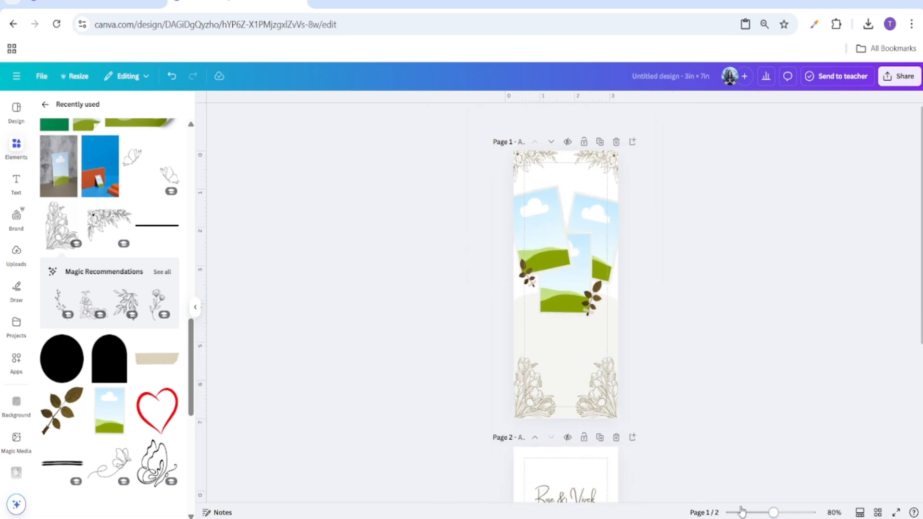
{"action": "left_click_drag", "start_coordinate": [775, 513], "coordinate": [781, 514]}
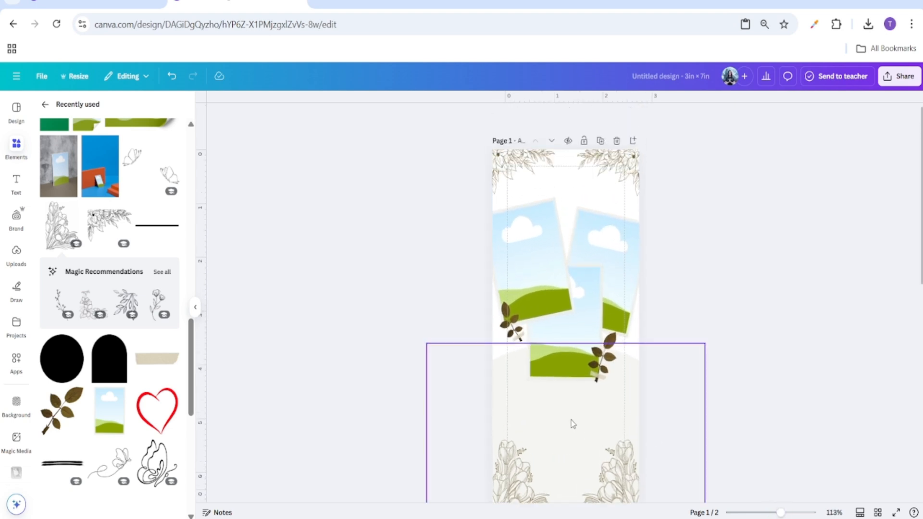
{"action": "scroll", "coordinate": [663, 425], "scroll_direction": "up", "scroll_amount": 4}
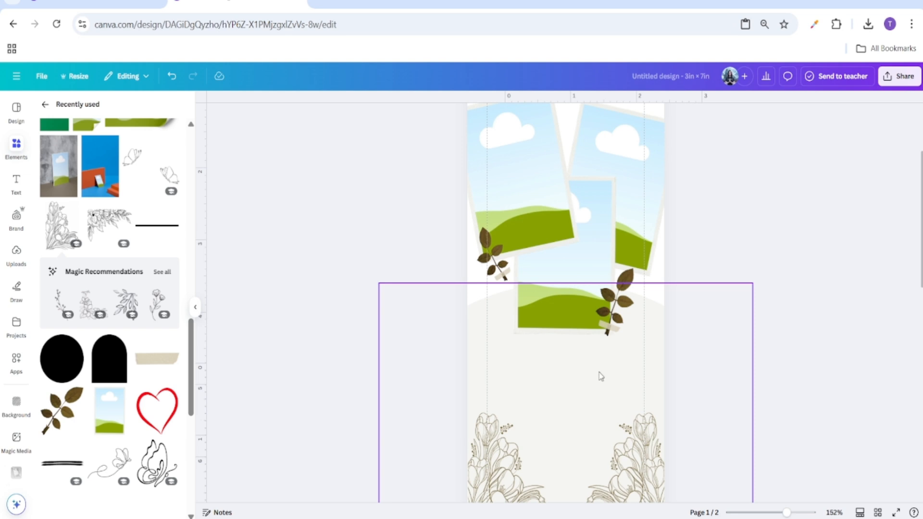
{"action": "left_click", "coordinate": [16, 185]}
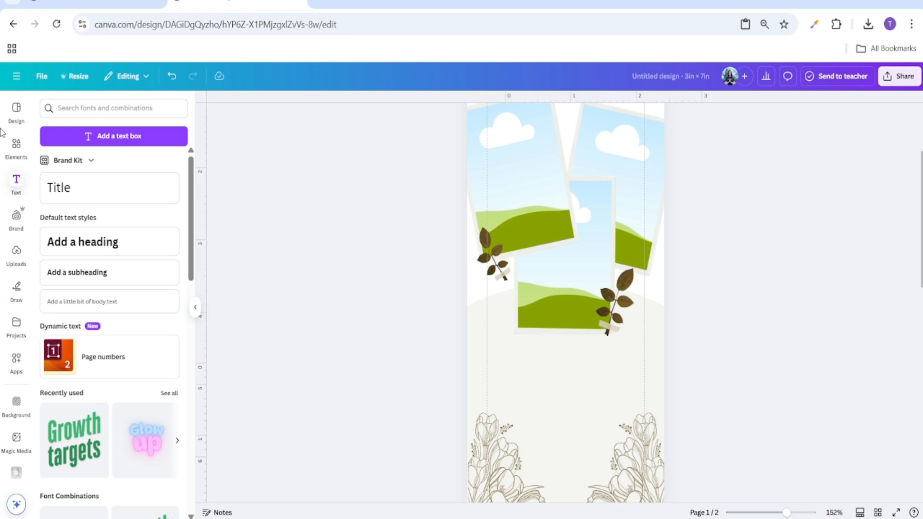
{"action": "left_click", "coordinate": [126, 251]}
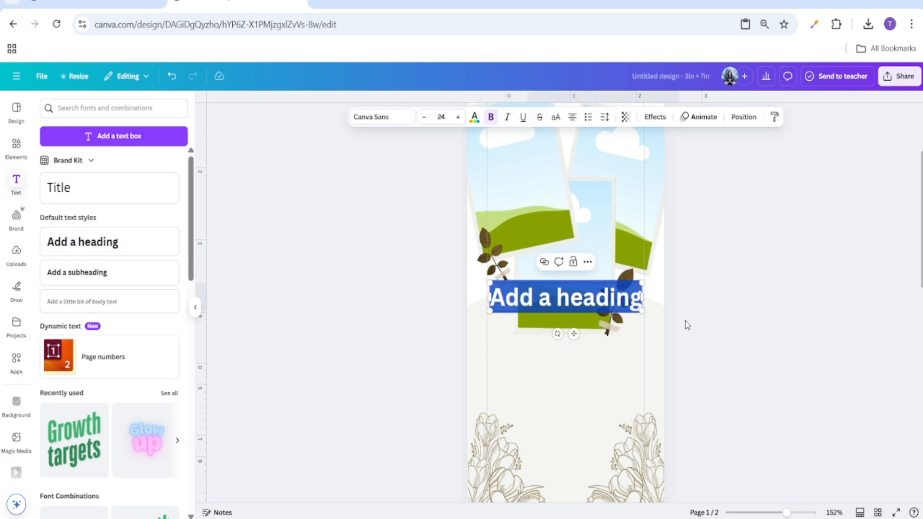
{"action": "left_click_drag", "start_coordinate": [575, 334], "coordinate": [573, 395]}
Replace the heading's placeholder text with the couple's first names, capitalised and joined by an ampersand.
{"action": "triple_click", "coordinate": [577, 355]}
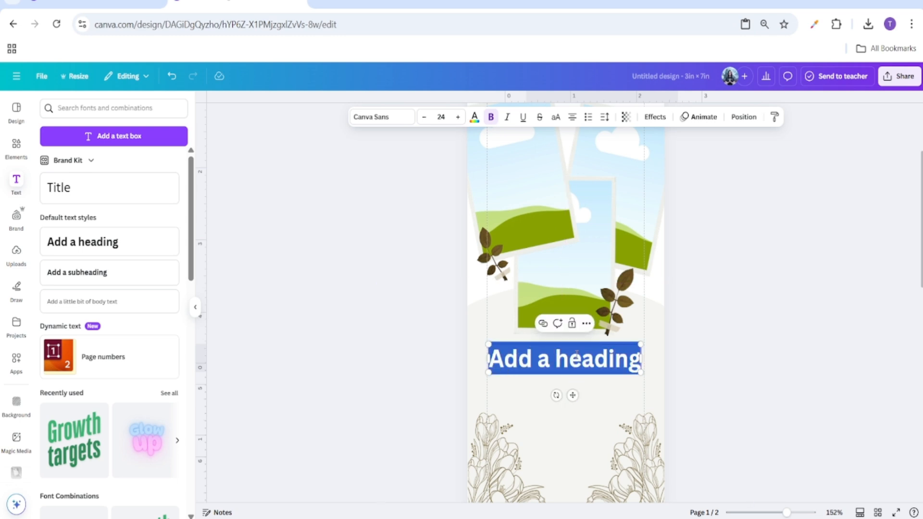
{"action": "type", "text": "rose"}
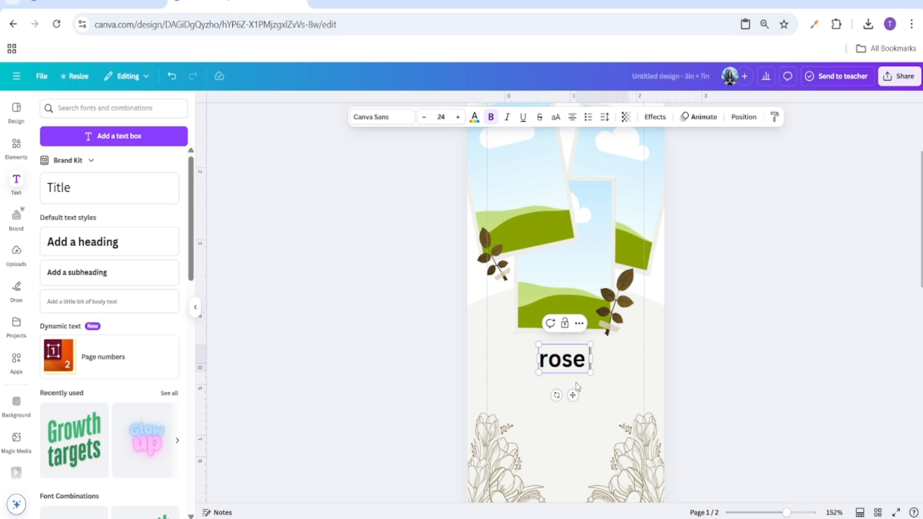
{"action": "type", "text": " & Vivek"}
{"action": "left_click", "coordinate": [509, 362]}
{"action": "key", "text": "BackSpace"}
{"action": "type", "text": "R"}
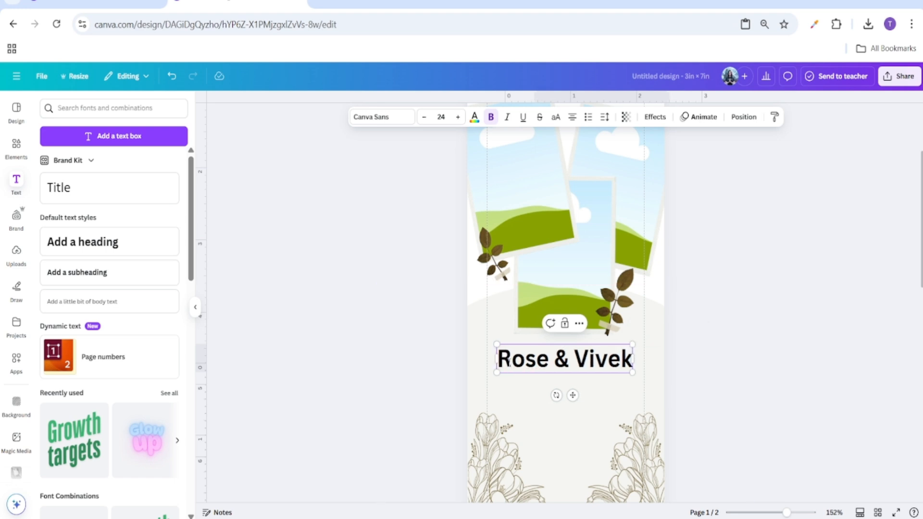
{"action": "left_click", "coordinate": [807, 391]}
Change the couple's names to the handwriting font Amsterdam Two.
{"action": "left_click", "coordinate": [567, 365]}
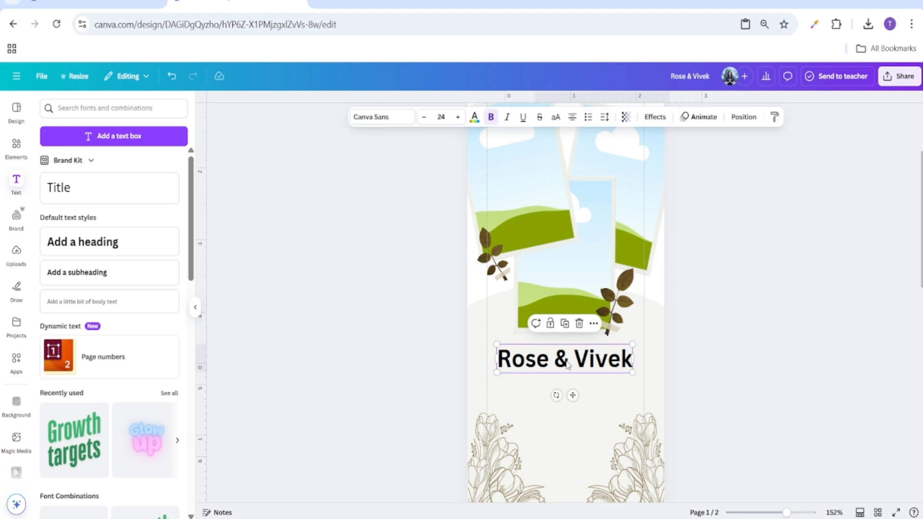
{"action": "left_click", "coordinate": [397, 120]}
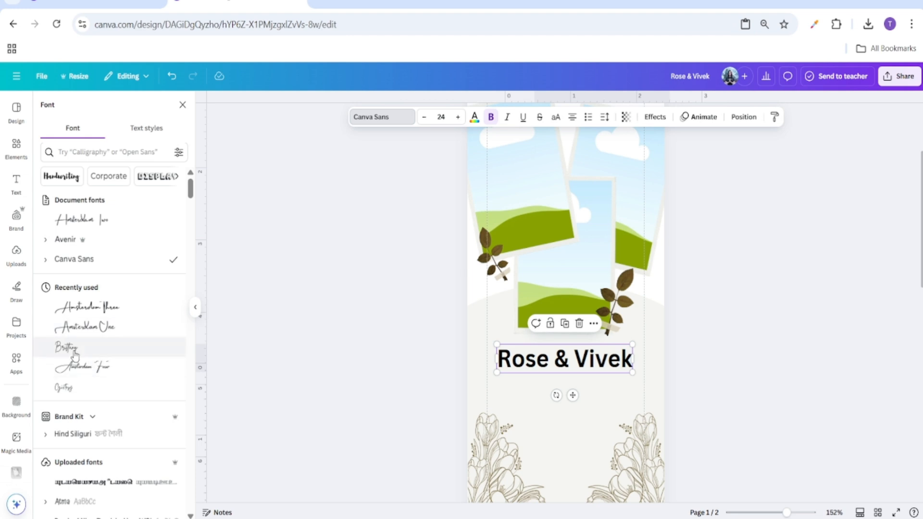
{"action": "left_click", "coordinate": [61, 179]}
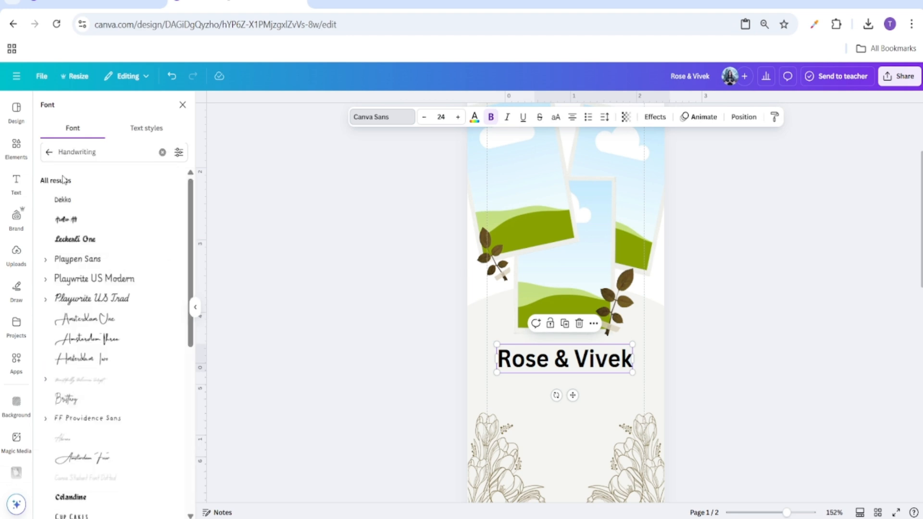
{"action": "left_click", "coordinate": [103, 364]}
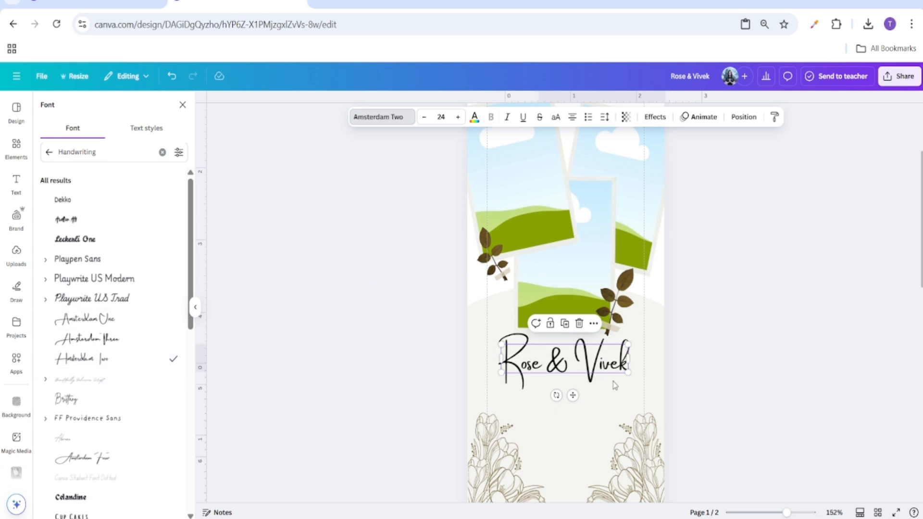
Recolour the couple's names with the brown document colour and set the font size to 21.
{"action": "left_click", "coordinate": [475, 117]}
{"action": "left_click", "coordinate": [98, 180]}
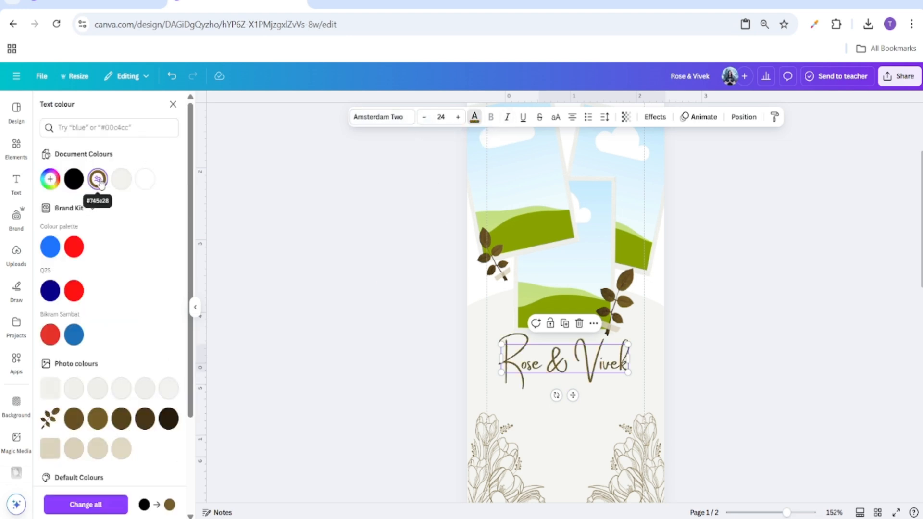
{"action": "left_click", "coordinate": [444, 115]}
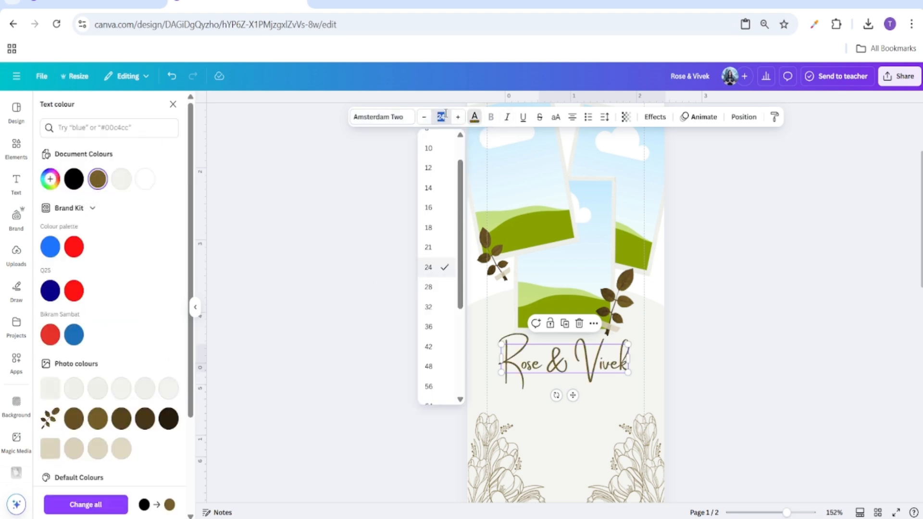
{"action": "left_click", "coordinate": [428, 247]}
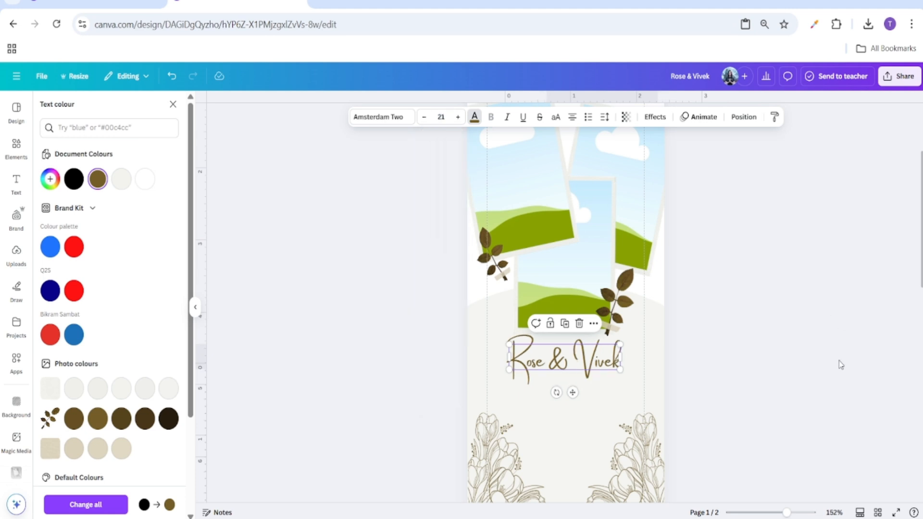
{"action": "left_click", "coordinate": [770, 369]}
Adjust the couple's names slightly under the photo frames and align the text to the page's centre.
{"action": "scroll", "coordinate": [772, 371], "scroll_direction": "down", "scroll_amount": 1}
{"action": "left_click_drag", "start_coordinate": [576, 298], "coordinate": [579, 306]}
{"action": "right_click", "coordinate": [578, 306]}
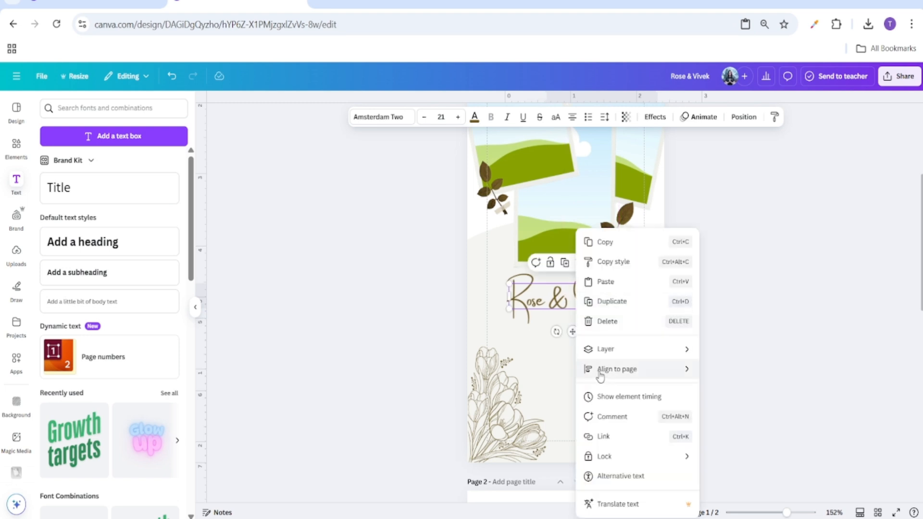
{"action": "mouse_move", "coordinate": [647, 373]}
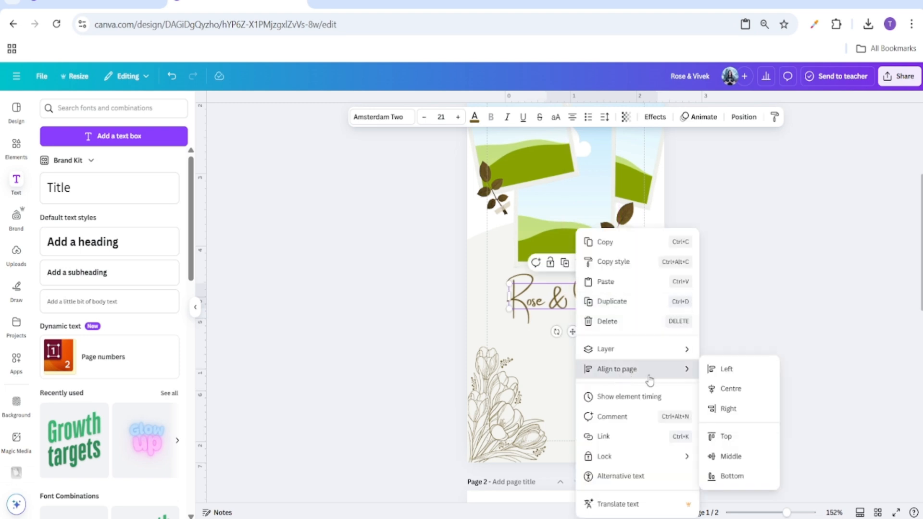
{"action": "left_click", "coordinate": [742, 392]}
{"action": "left_click", "coordinate": [742, 393]}
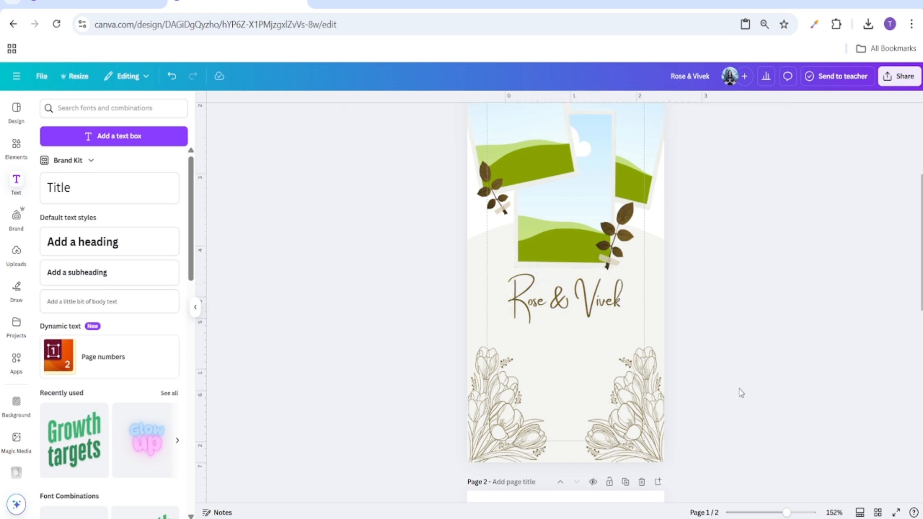
Add the recently used circle shape and move it below the couple's names, between the two crocus bouquets.
{"action": "left_click", "coordinate": [15, 148]}
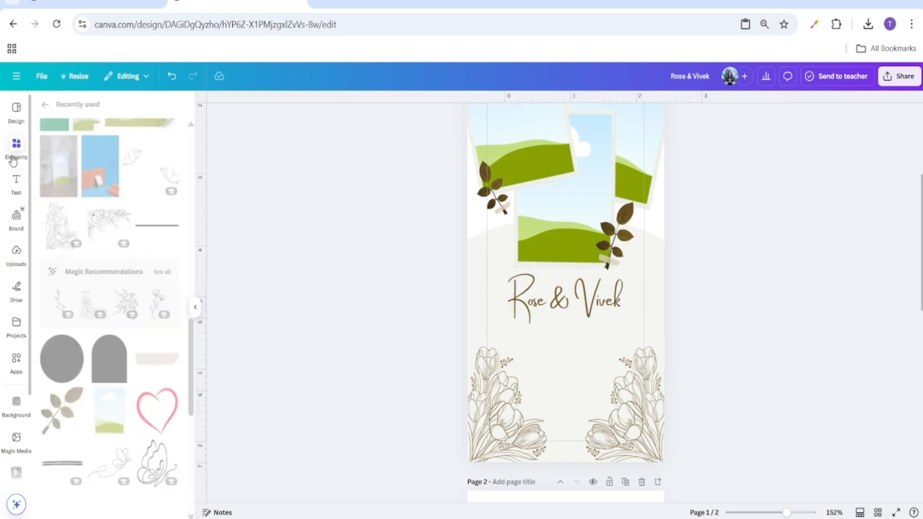
{"action": "scroll", "coordinate": [92, 245], "scroll_direction": "down", "scroll_amount": 3}
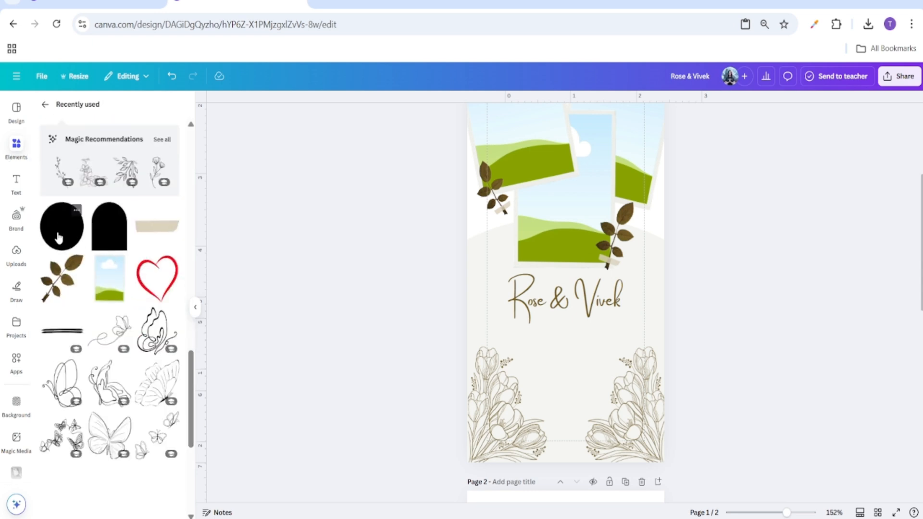
{"action": "left_click", "coordinate": [63, 237]}
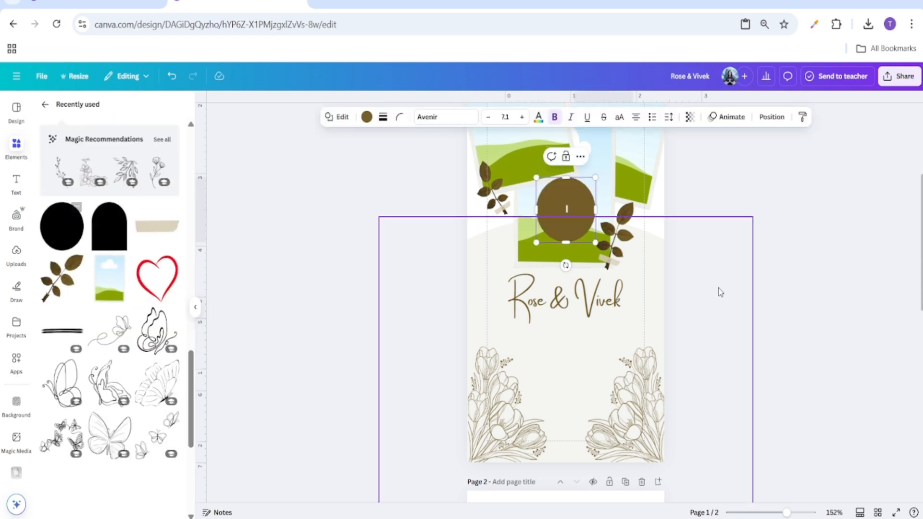
{"action": "left_click", "coordinate": [795, 260]}
{"action": "left_click_drag", "start_coordinate": [799, 515], "coordinate": [793, 513]}
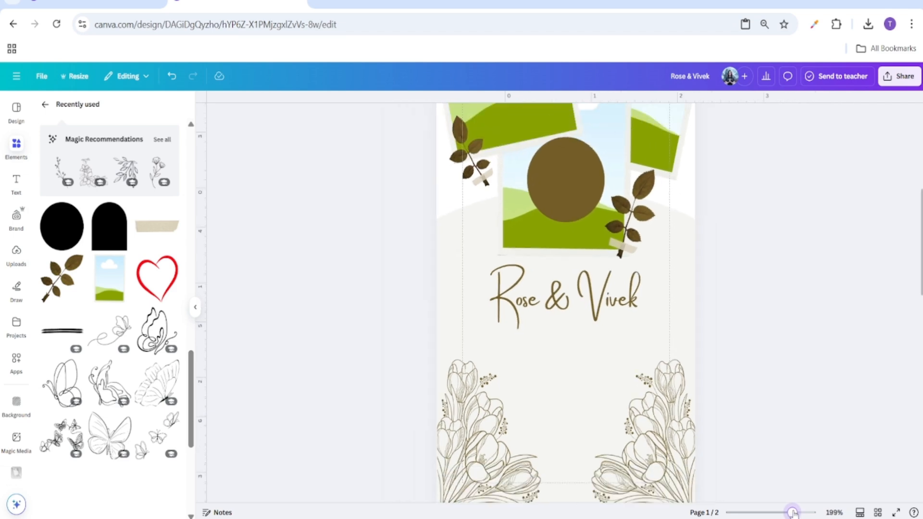
{"action": "left_click_drag", "start_coordinate": [557, 198], "coordinate": [559, 380]}
{"action": "left_click", "coordinate": [757, 385]}
Shrink the brown circle to about two thirds of its size and centre it beneath the couple's names.
{"action": "left_click_drag", "start_coordinate": [792, 513], "coordinate": [803, 513]}
{"action": "left_click", "coordinate": [586, 334]}
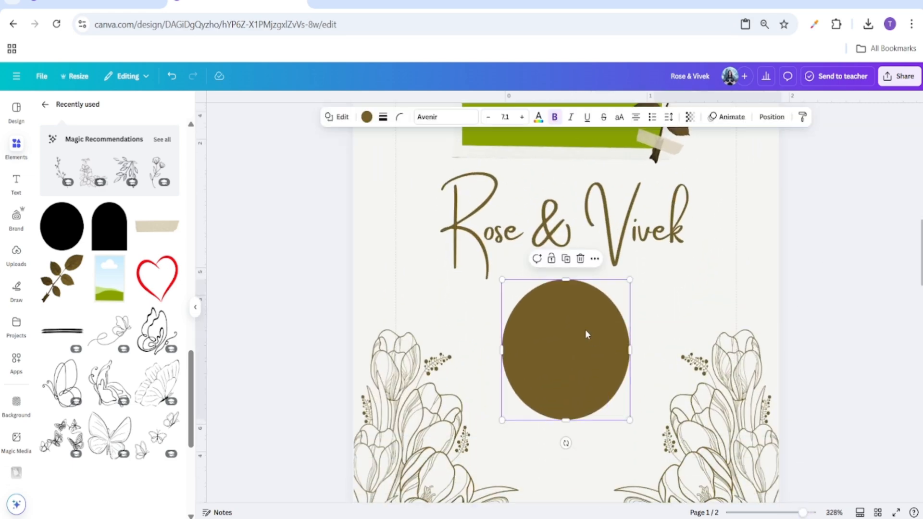
{"action": "left_click_drag", "start_coordinate": [630, 419], "coordinate": [608, 393]}
{"action": "left_click", "coordinate": [815, 315]}
{"action": "left_click_drag", "start_coordinate": [583, 340], "coordinate": [582, 335]}
{"action": "left_click", "coordinate": [575, 335]}
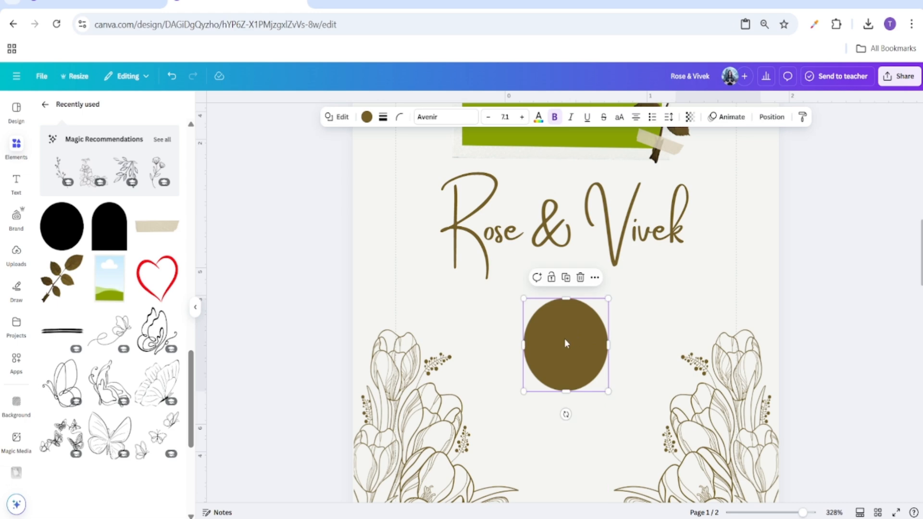
Give the brown circle a solid border of weight 1 in the brown document colour #745e28.
{"action": "left_click", "coordinate": [383, 118]}
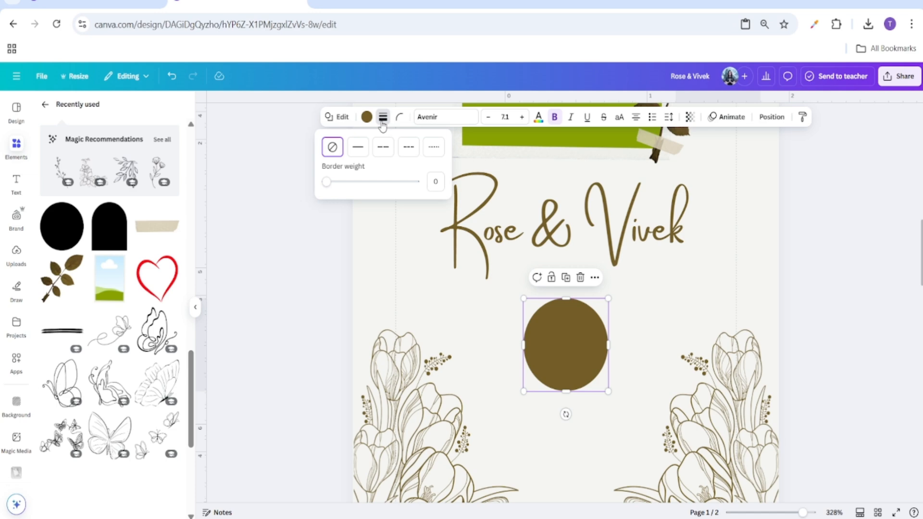
{"action": "left_click", "coordinate": [357, 148]}
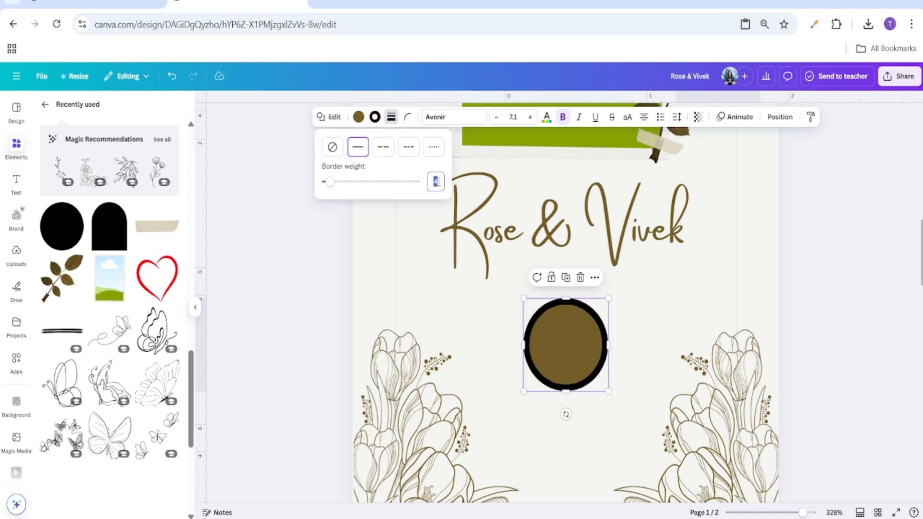
{"action": "key", "text": "Return"}
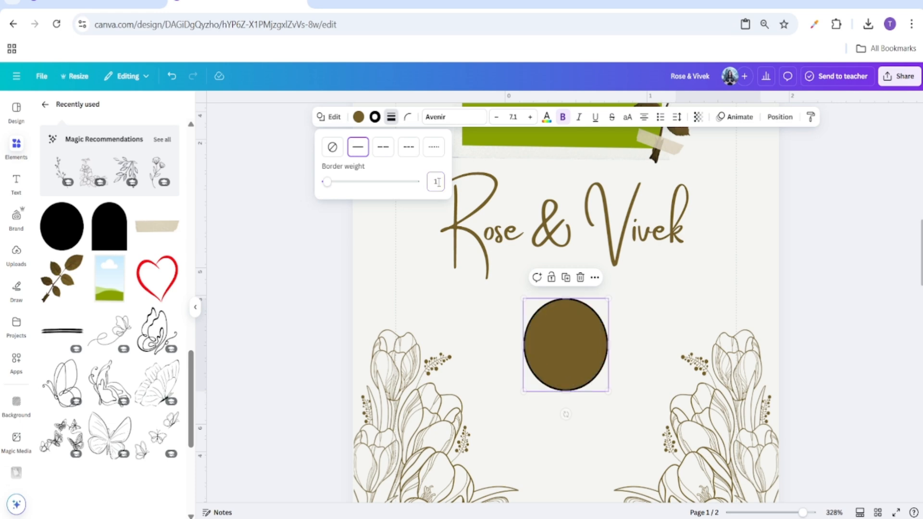
{"action": "left_click", "coordinate": [375, 117]}
{"action": "left_click", "coordinate": [97, 179]}
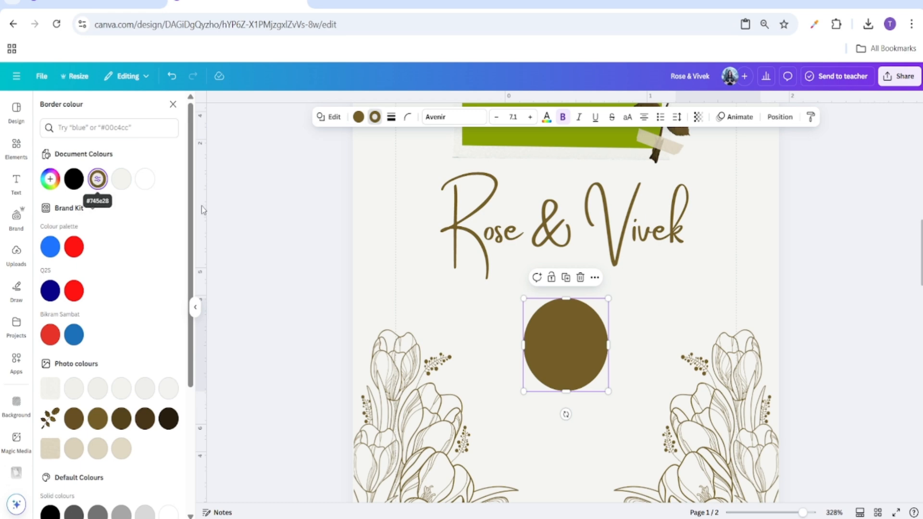
Remove the circle's fill by setting it to no colour, leaving only the brown outline.
{"action": "left_click", "coordinate": [360, 123]}
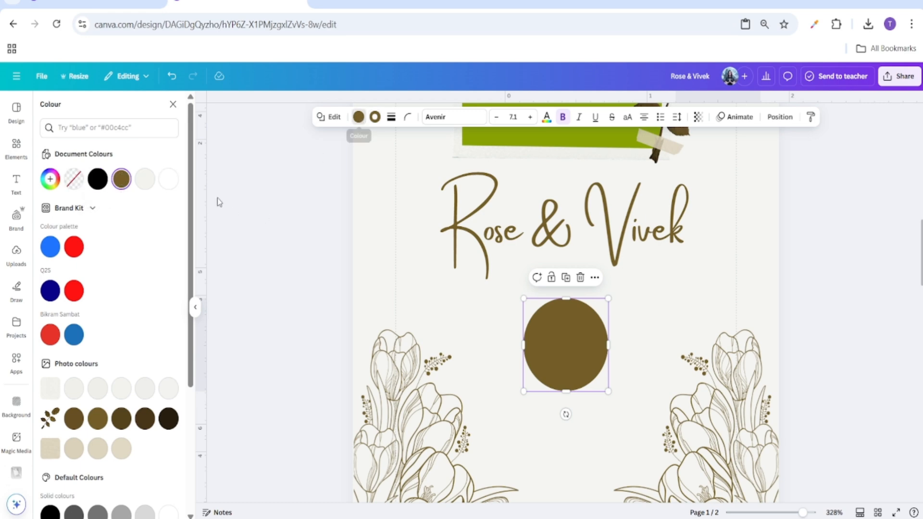
{"action": "left_click", "coordinate": [74, 181]}
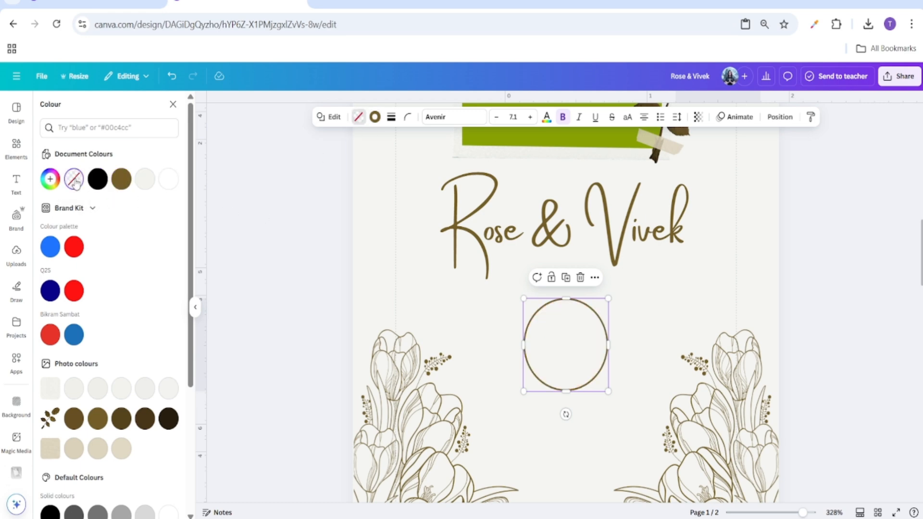
{"action": "left_click", "coordinate": [289, 294]}
Duplicate the outlined circle, place the copy exactly over the original and shrink it slightly to form an inner ring.
{"action": "left_click", "coordinate": [574, 345]}
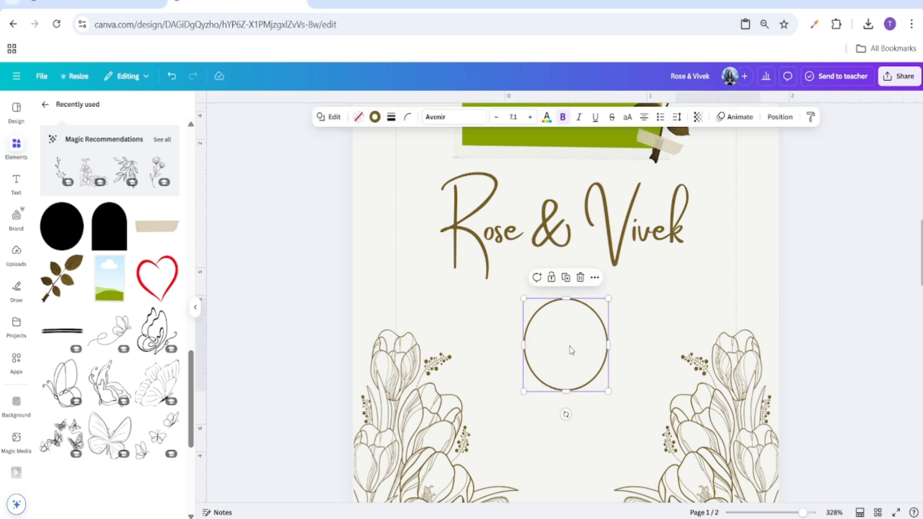
{"action": "left_click", "coordinate": [566, 278]}
{"action": "left_click_drag", "start_coordinate": [590, 359], "coordinate": [567, 347]}
{"action": "left_click_drag", "start_coordinate": [608, 390], "coordinate": [601, 384]}
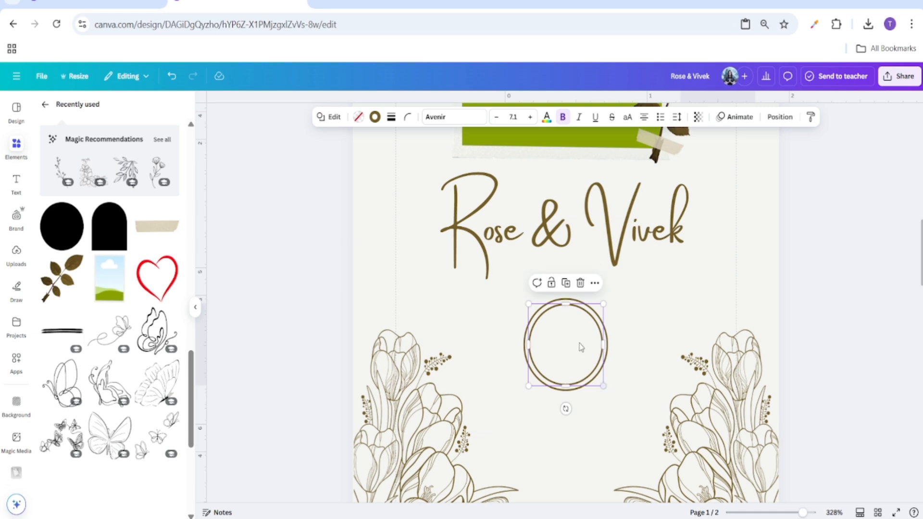
Set the inner ring's border weight to 2.
{"action": "left_click", "coordinate": [375, 117]}
{"action": "left_click", "coordinate": [375, 117]}
{"action": "left_click", "coordinate": [391, 117]}
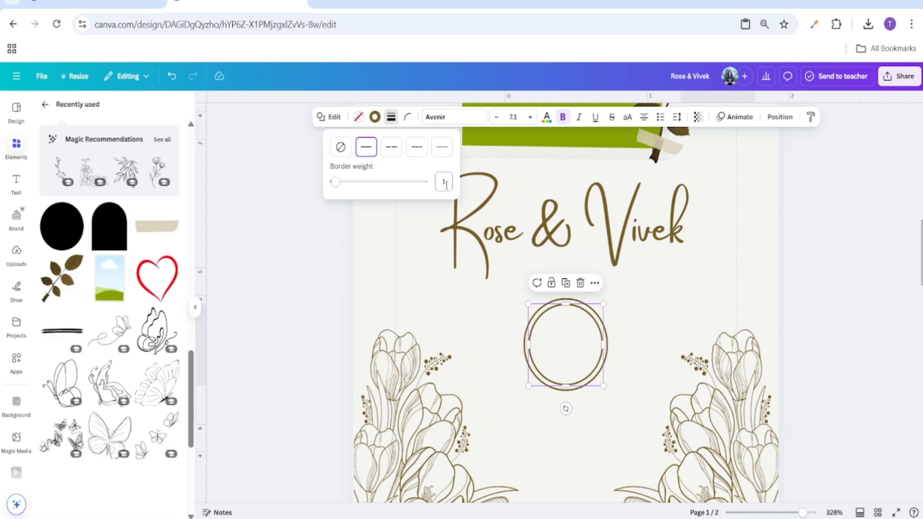
{"action": "type", "text": "2"}
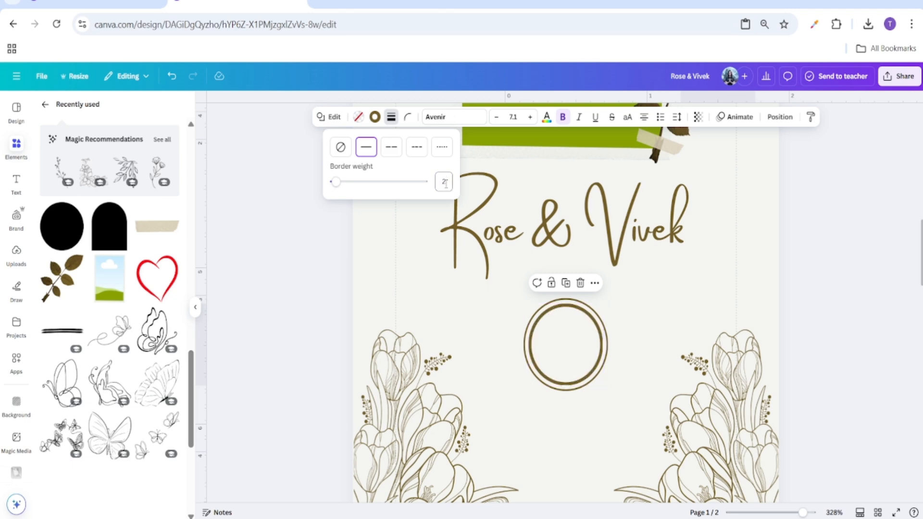
{"action": "left_click", "coordinate": [903, 285]}
{"action": "left_click", "coordinate": [903, 284]}
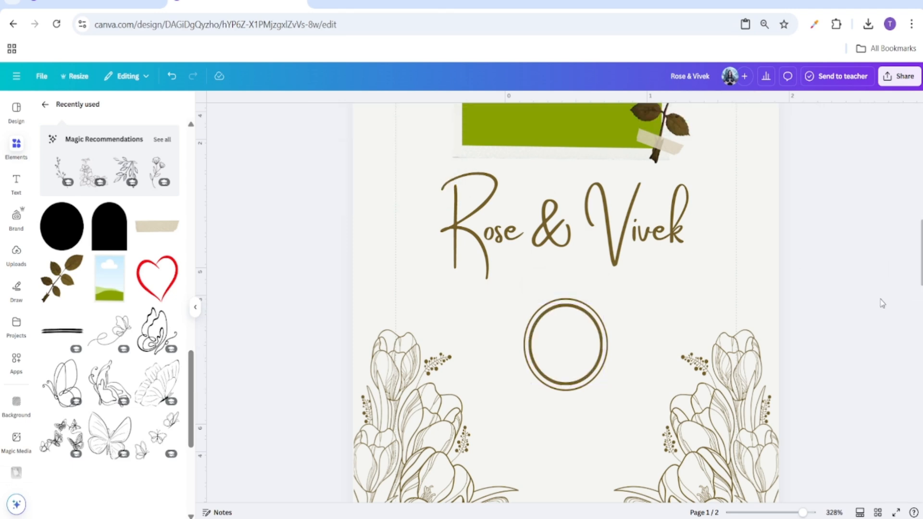
Select the inner and outer rings together and group them.
{"action": "left_click_drag", "start_coordinate": [803, 513], "coordinate": [815, 514]}
{"action": "scroll", "coordinate": [707, 419], "scroll_direction": "down", "scroll_amount": 3}
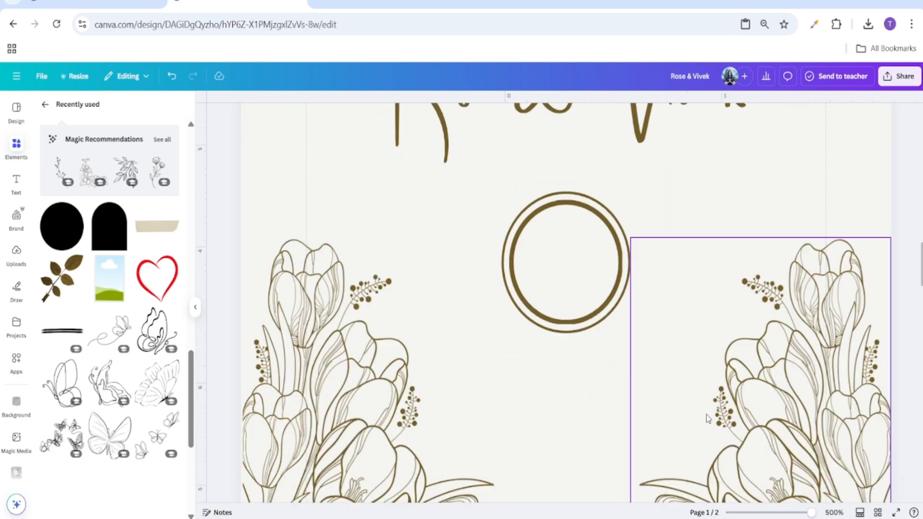
{"action": "left_click", "coordinate": [590, 234]}
{"action": "left_click", "coordinate": [580, 298], "text": "shift"}
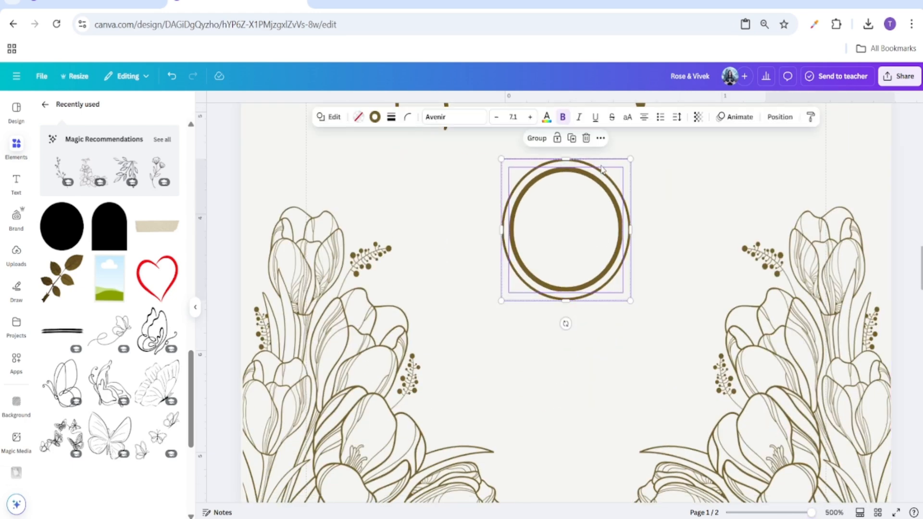
{"action": "left_click", "coordinate": [600, 140]}
{"action": "mouse_move", "coordinate": [702, 294]}
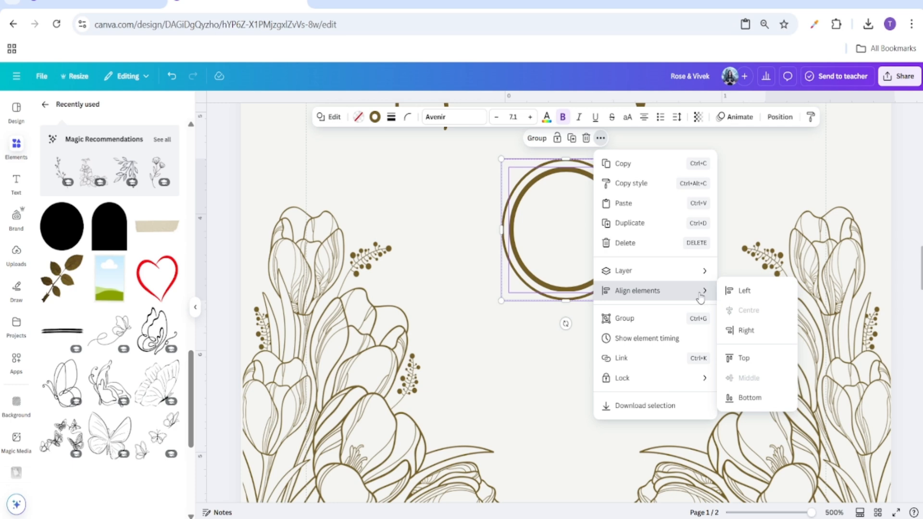
{"action": "left_click", "coordinate": [541, 140]}
Move the grouped rings up so they sit centred just beneath the couple's names.
{"action": "mouse_move", "coordinate": [811, 514]}
{"action": "left_mouse_down"}
{"action": "mouse_move", "coordinate": [787, 513]}
{"action": "mouse_move", "coordinate": [806, 513]}
{"action": "left_mouse_up"}
{"action": "left_click_drag", "start_coordinate": [573, 263], "coordinate": [569, 239]}
{"action": "right_click", "coordinate": [569, 239]}
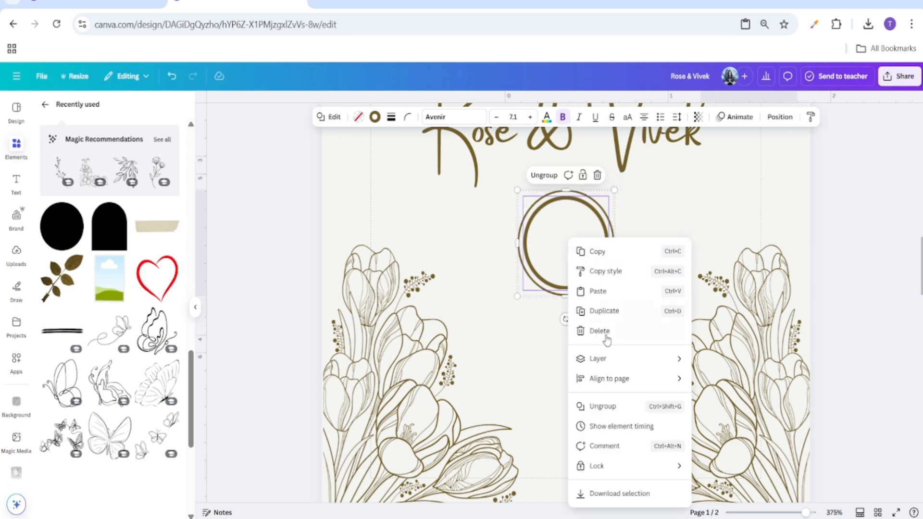
{"action": "left_click", "coordinate": [859, 201]}
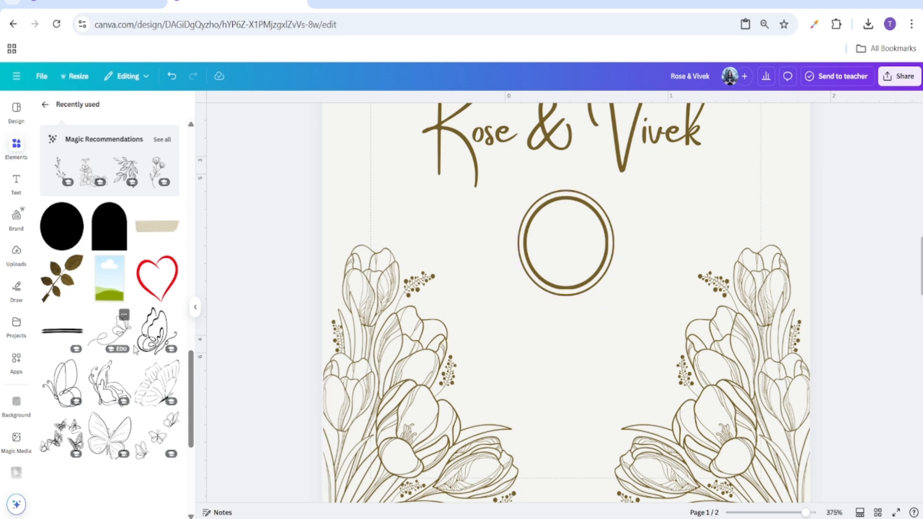
Add the recently used straight line and move it below the couple's names, extending right from the double ring's upper part.
{"action": "scroll", "coordinate": [125, 315], "scroll_direction": "down", "scroll_amount": 5}
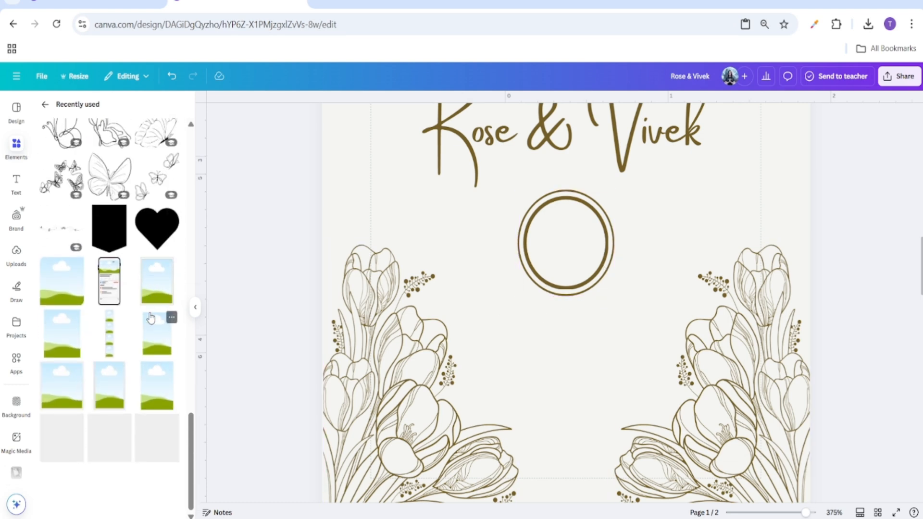
{"action": "scroll", "coordinate": [150, 322], "scroll_direction": "up", "scroll_amount": 6}
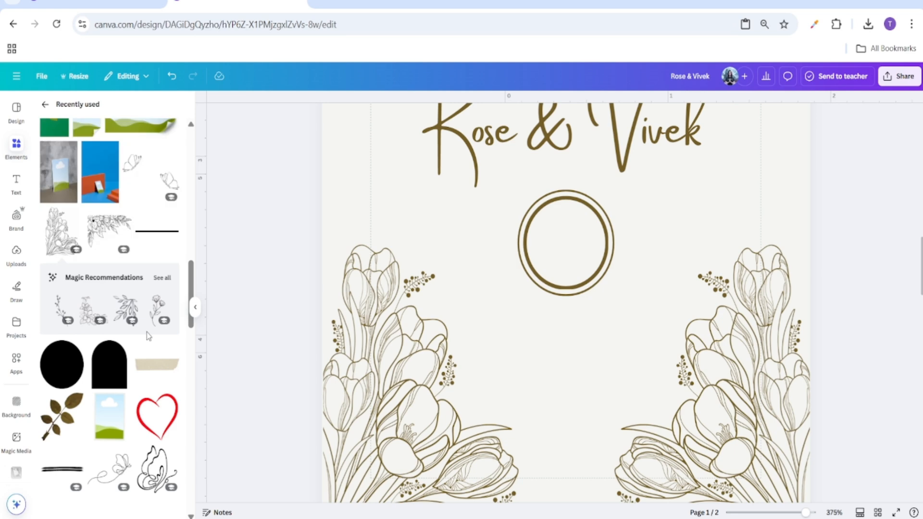
{"action": "left_click", "coordinate": [157, 234]}
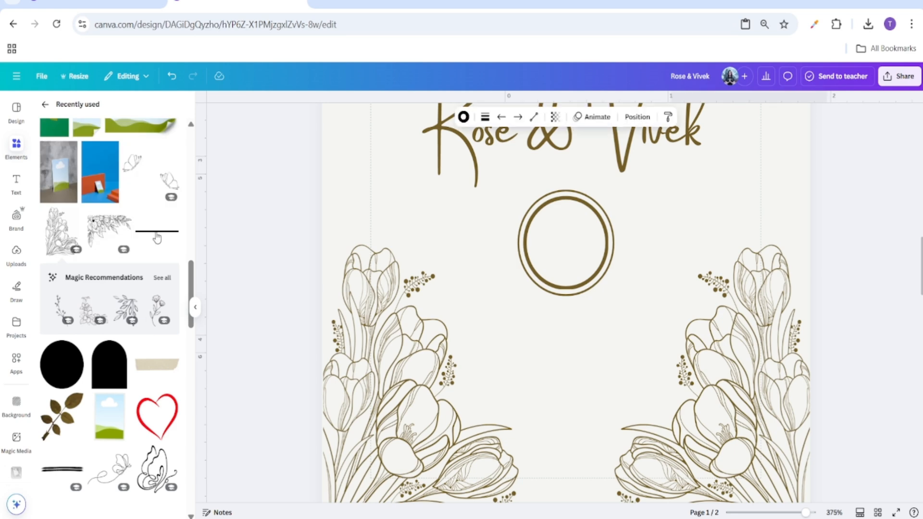
{"action": "scroll", "coordinate": [702, 270], "scroll_direction": "up", "scroll_amount": 3}
{"action": "scroll", "coordinate": [702, 265], "scroll_direction": "up", "scroll_amount": 5}
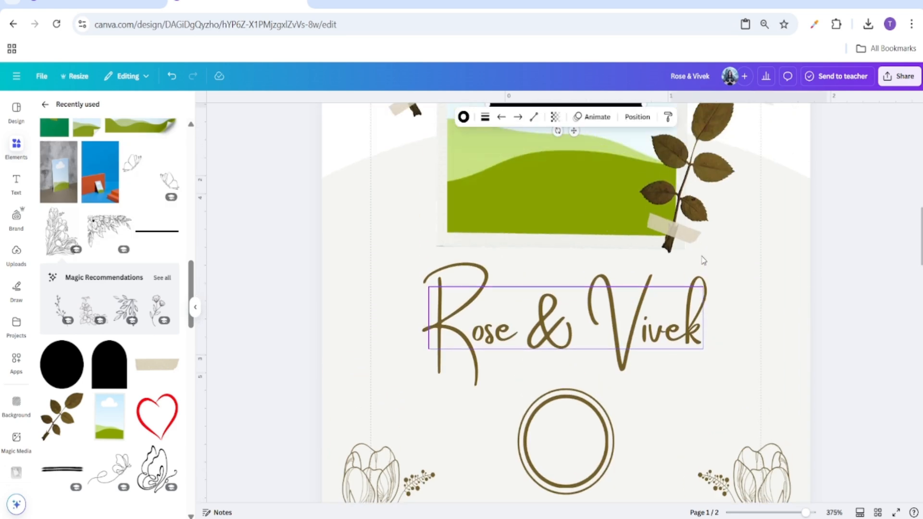
{"action": "left_click_drag", "start_coordinate": [576, 264], "coordinate": [670, 494]}
{"action": "scroll", "coordinate": [695, 308], "scroll_direction": "down", "scroll_amount": 4}
{"action": "left_click_drag", "start_coordinate": [667, 295], "coordinate": [684, 366]}
Set the line weight to 1, turn on rounded end points and colour the line with the brown document colour.
{"action": "left_click", "coordinate": [485, 118]}
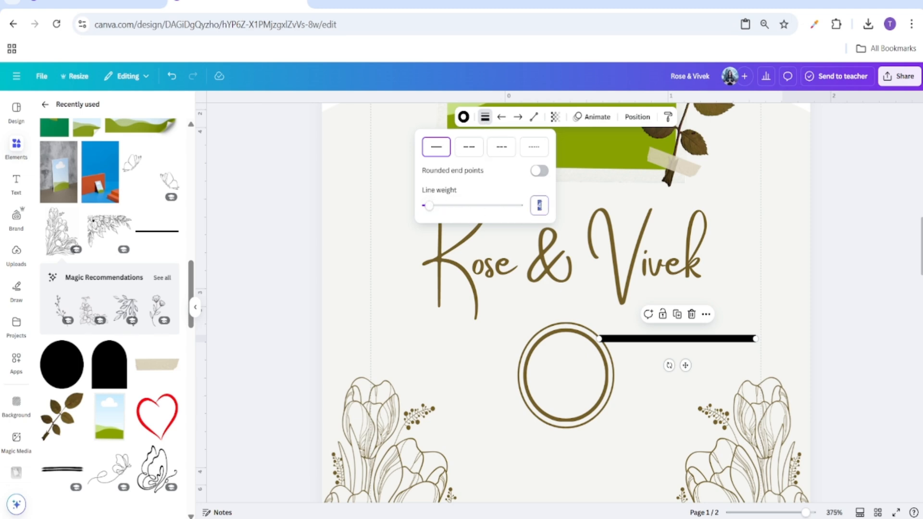
{"action": "key", "text": "Return"}
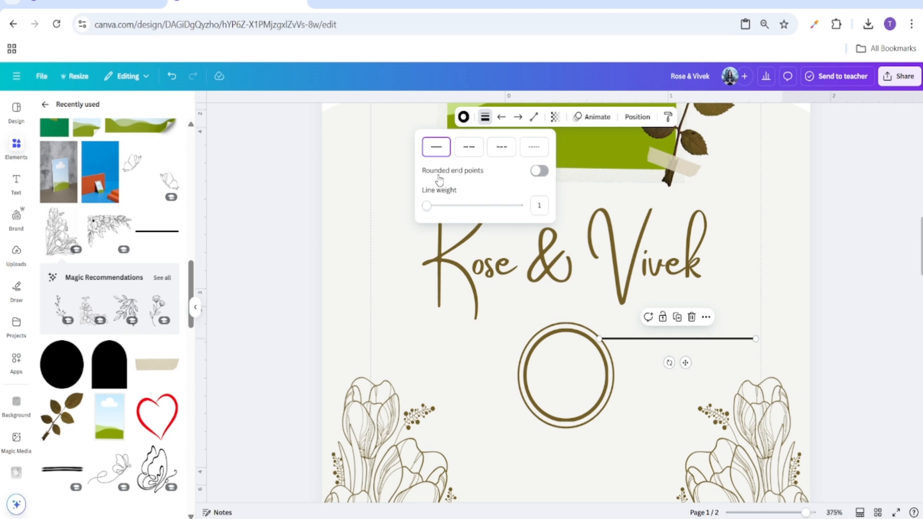
{"action": "left_click", "coordinate": [542, 172]}
{"action": "left_click", "coordinate": [463, 117]}
{"action": "left_click", "coordinate": [98, 180]}
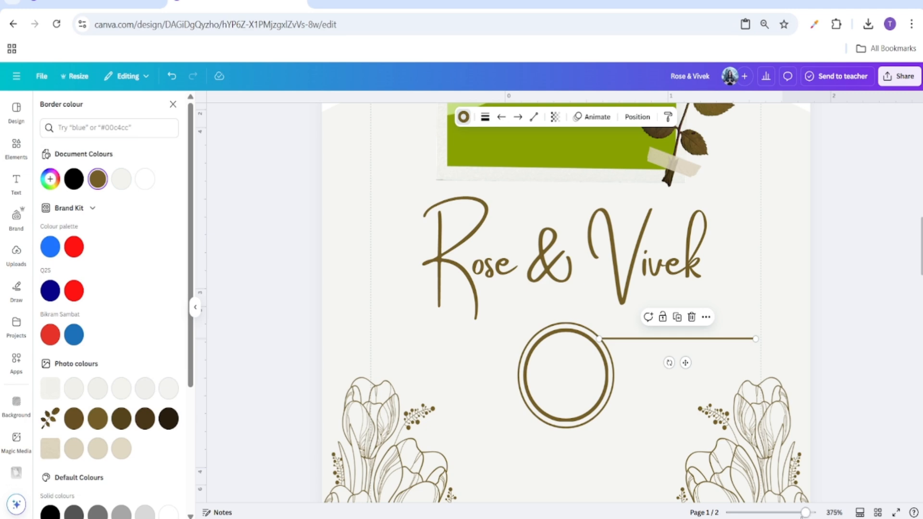
Shorten the brown line to about half its length and raise it against the ring's upper right edge.
{"action": "left_click_drag", "start_coordinate": [806, 513], "coordinate": [813, 513]}
{"action": "left_click_drag", "start_coordinate": [724, 378], "coordinate": [739, 413]}
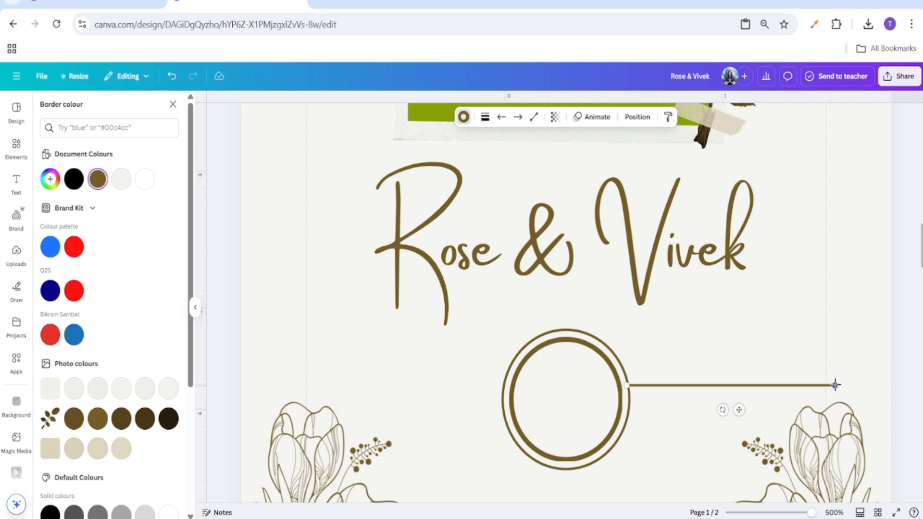
{"action": "left_click_drag", "start_coordinate": [834, 385], "coordinate": [726, 388]}
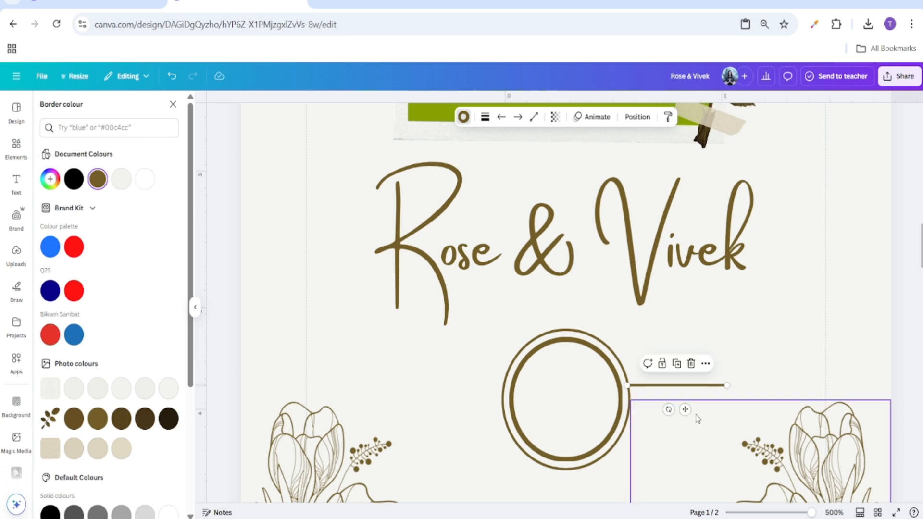
{"action": "left_click_drag", "start_coordinate": [686, 410], "coordinate": [681, 393]}
Duplicate the short line, place the copy below it against the ring, and align its outer end with the upper line's.
{"action": "left_click", "coordinate": [672, 346]}
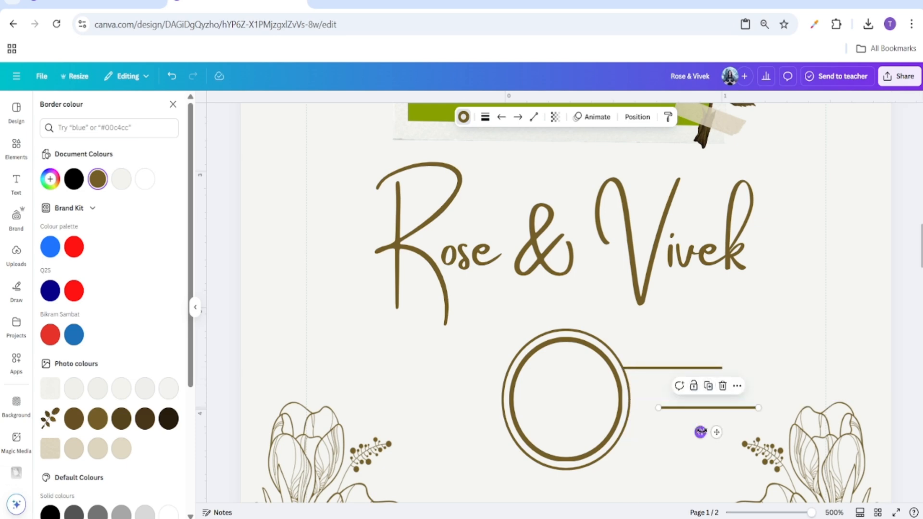
{"action": "left_click_drag", "start_coordinate": [716, 433], "coordinate": [688, 435]}
{"action": "left_click_drag", "start_coordinate": [812, 513], "coordinate": [812, 513]}
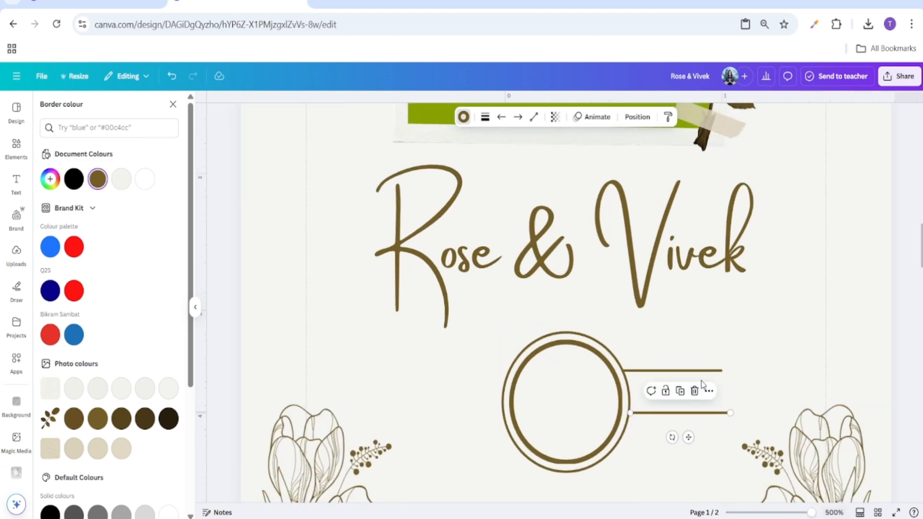
{"action": "left_click_drag", "start_coordinate": [730, 413], "coordinate": [722, 412]}
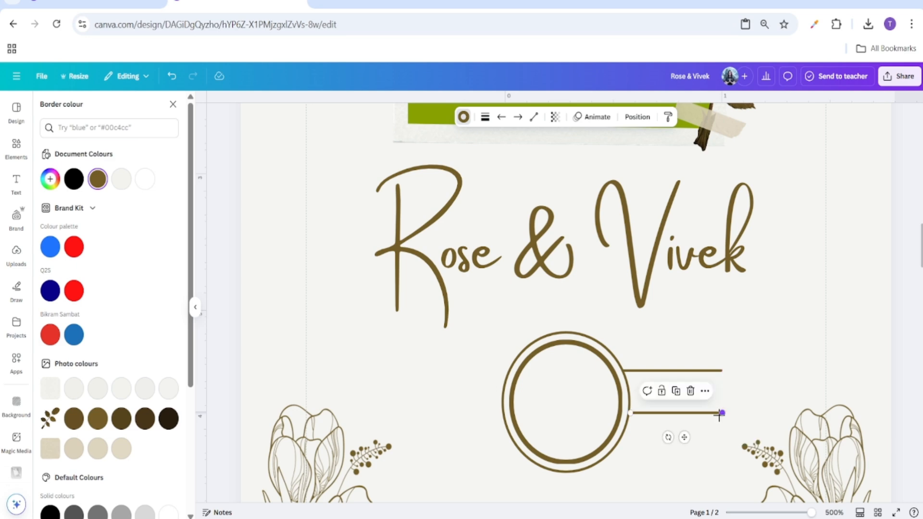
Duplicate the upper line and place the copy on the ring's left side at about the same height.
{"action": "left_click", "coordinate": [780, 340]}
{"action": "left_click", "coordinate": [699, 414], "text": "shift"}
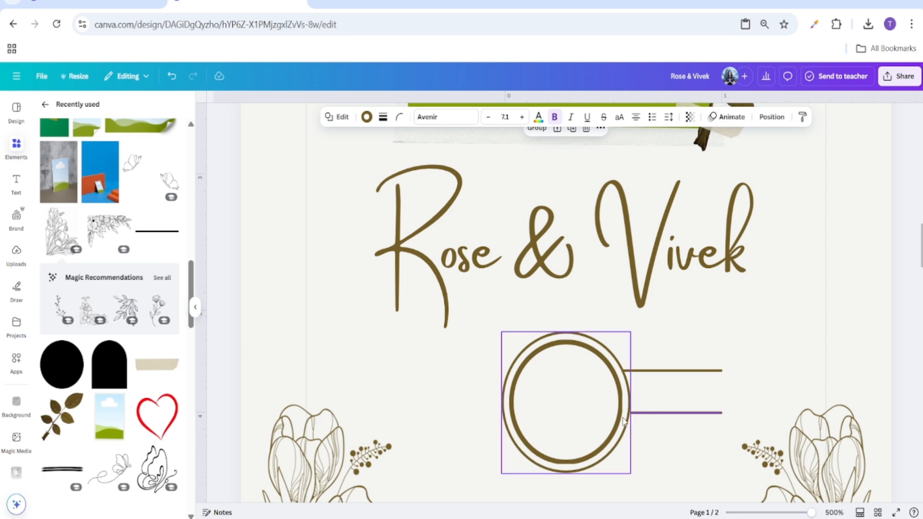
{"action": "left_click", "coordinate": [665, 412]}
{"action": "scroll", "coordinate": [672, 245], "scroll_direction": "down", "scroll_amount": 3}
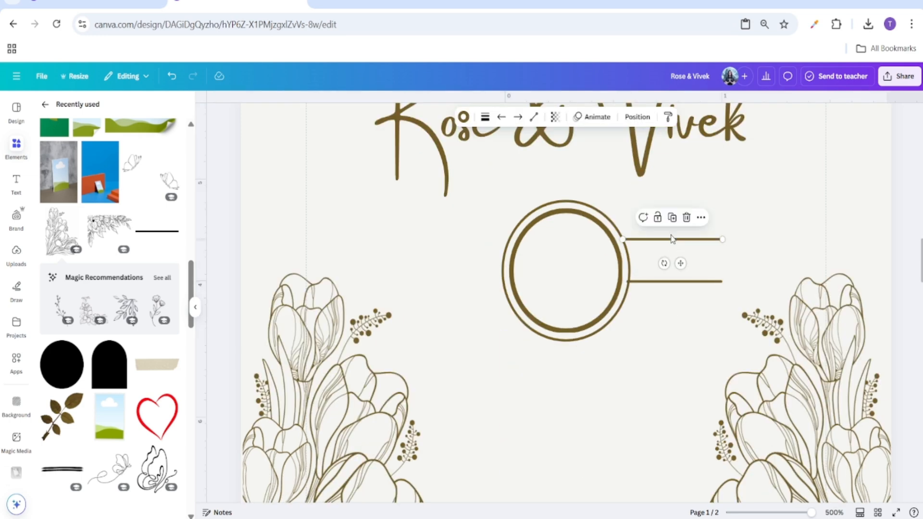
{"action": "left_click_drag", "start_coordinate": [682, 306], "coordinate": [462, 257]}
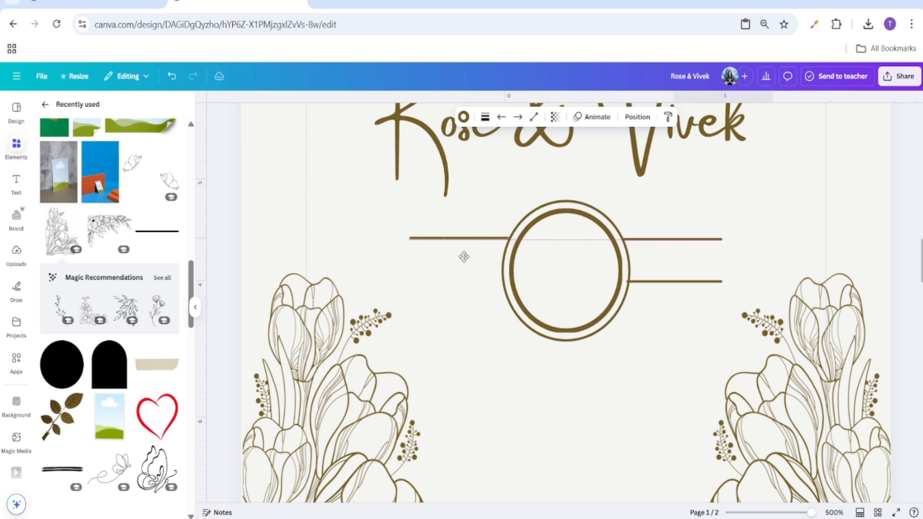
{"action": "left_click_drag", "start_coordinate": [465, 258], "coordinate": [465, 262]}
Duplicate the left line, place the copy lower against the ring, and shift the upper left line slightly down.
{"action": "left_click", "coordinate": [457, 220]}
{"action": "left_click_drag", "start_coordinate": [253, 266], "coordinate": [464, 326]}
{"action": "left_click", "coordinate": [450, 241]}
{"action": "left_click_drag", "start_coordinate": [467, 265], "coordinate": [462, 279]}
Adjust the inner end of the upper left line to meet the ring's outer edge.
{"action": "left_click_drag", "start_coordinate": [502, 254], "coordinate": [503, 253]}
{"action": "left_click", "coordinate": [505, 260]}
{"action": "left_click", "coordinate": [478, 254]}
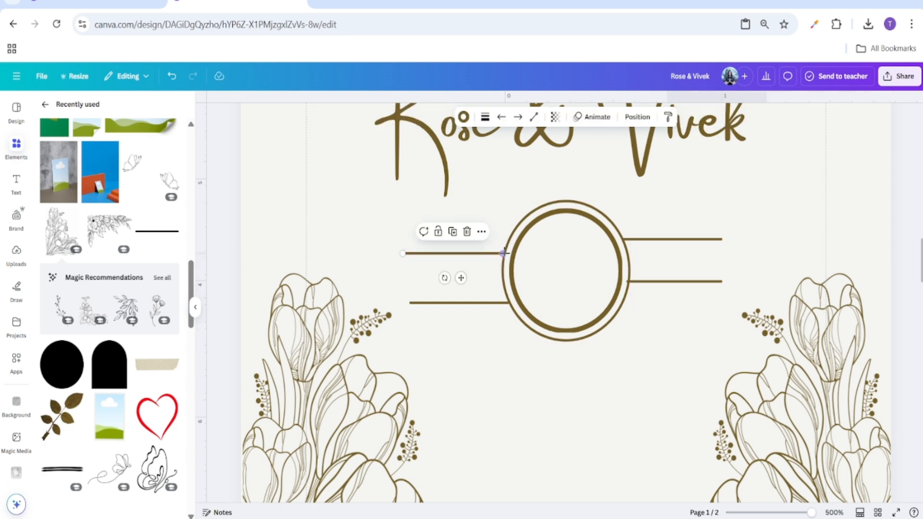
{"action": "left_click_drag", "start_coordinate": [503, 254], "coordinate": [504, 254]}
{"action": "left_click", "coordinate": [519, 235]}
{"action": "left_click", "coordinate": [501, 256]}
{"action": "left_click", "coordinate": [492, 242]}
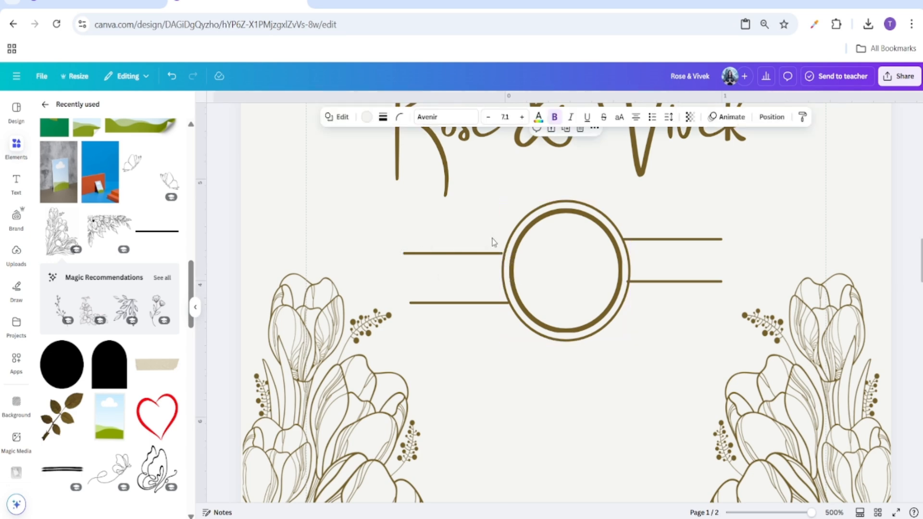
{"action": "left_click", "coordinate": [498, 257], "text": "shift"}
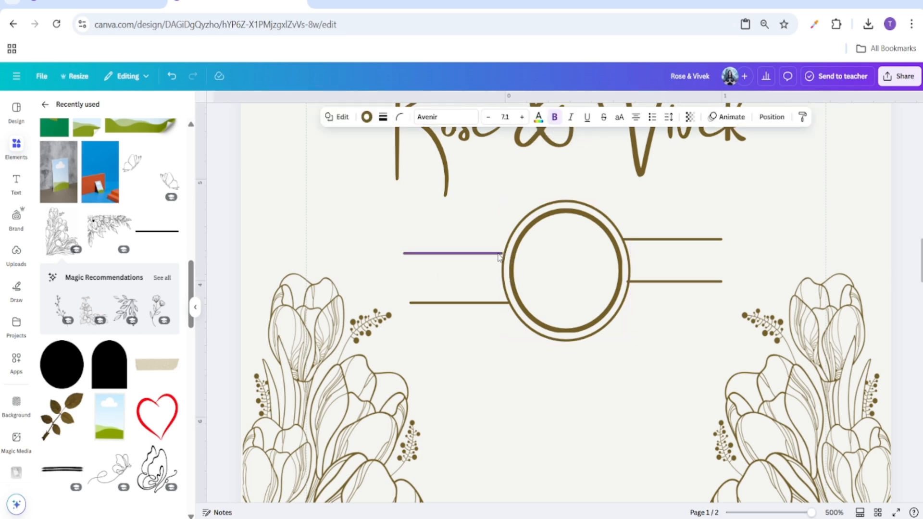
Adjust the inner ends of both left lines so they meet the ring's outer edge.
{"action": "left_click", "coordinate": [492, 305]}
{"action": "left_click_drag", "start_coordinate": [507, 303], "coordinate": [507, 303]}
{"action": "left_click", "coordinate": [498, 260]}
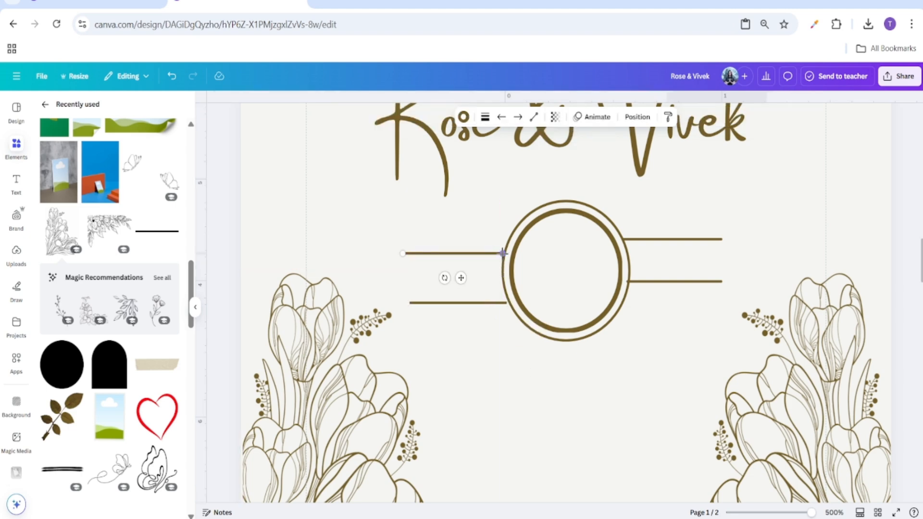
{"action": "left_click_drag", "start_coordinate": [504, 253], "coordinate": [507, 253]}
{"action": "left_click", "coordinate": [677, 203]}
Move both lines on the ring's right side slightly down, keeping them against the ring.
{"action": "left_click", "coordinate": [665, 282]}
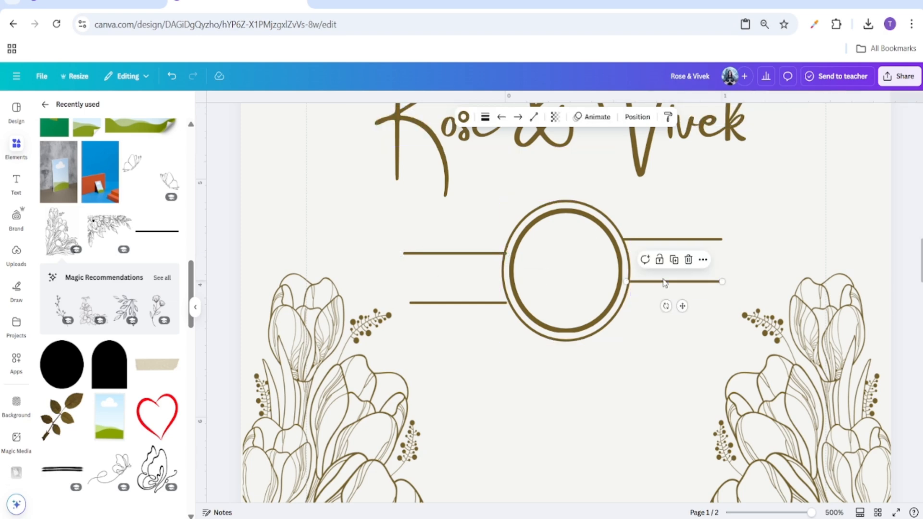
{"action": "left_click_drag", "start_coordinate": [682, 306], "coordinate": [681, 330]}
{"action": "left_click", "coordinate": [704, 239]}
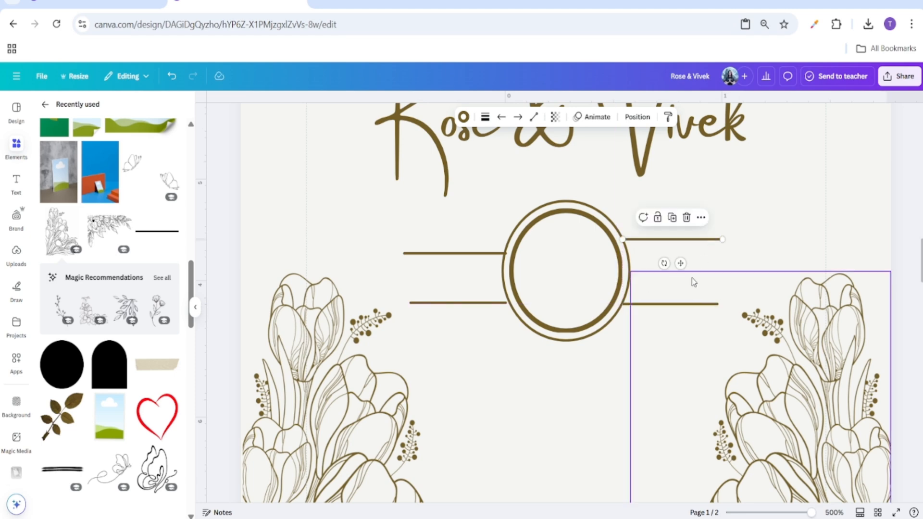
{"action": "left_click_drag", "start_coordinate": [681, 262], "coordinate": [683, 284]}
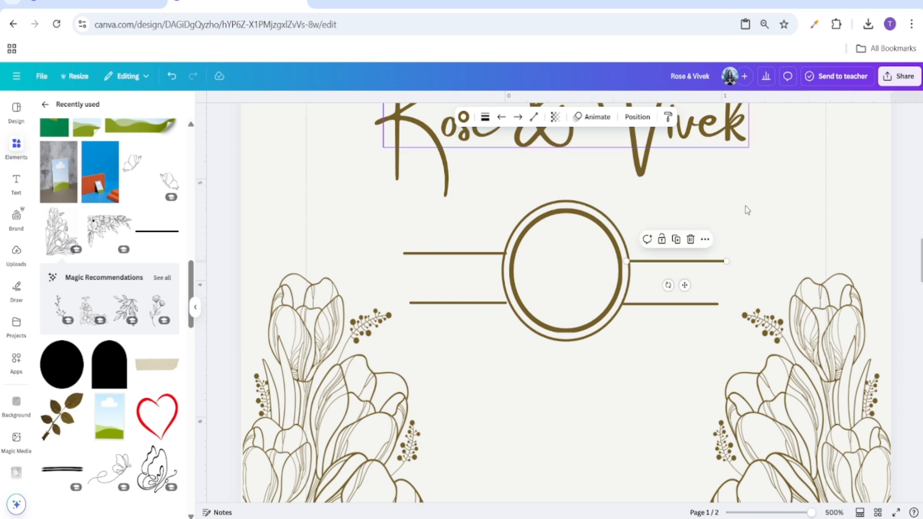
Trim the inner end of the upper right line to the ring's outer edge.
{"action": "left_click", "coordinate": [734, 138]}
{"action": "left_click", "coordinate": [675, 263]}
{"action": "left_click_drag", "start_coordinate": [628, 261], "coordinate": [630, 262]}
{"action": "left_click", "coordinate": [723, 228]}
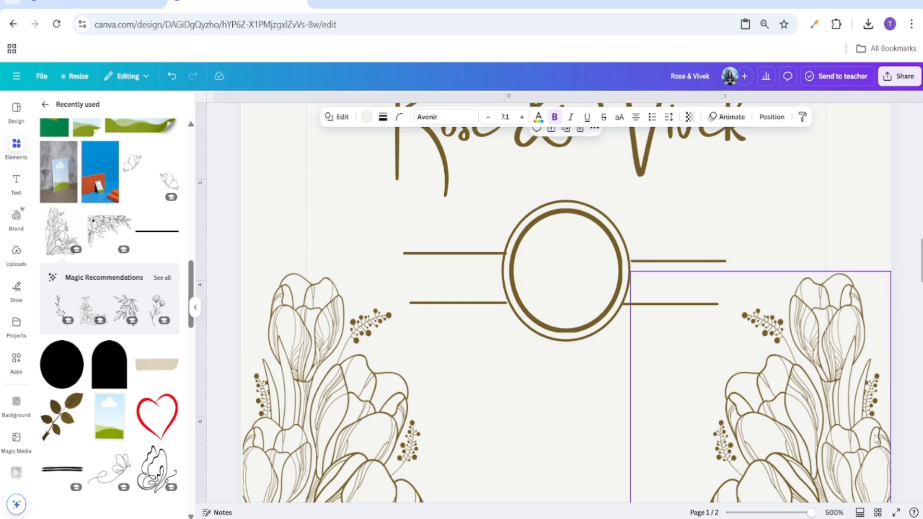
Shorten the upper left line at both ends, aligning its outer end with the lower left line's.
{"action": "left_click", "coordinate": [491, 255]}
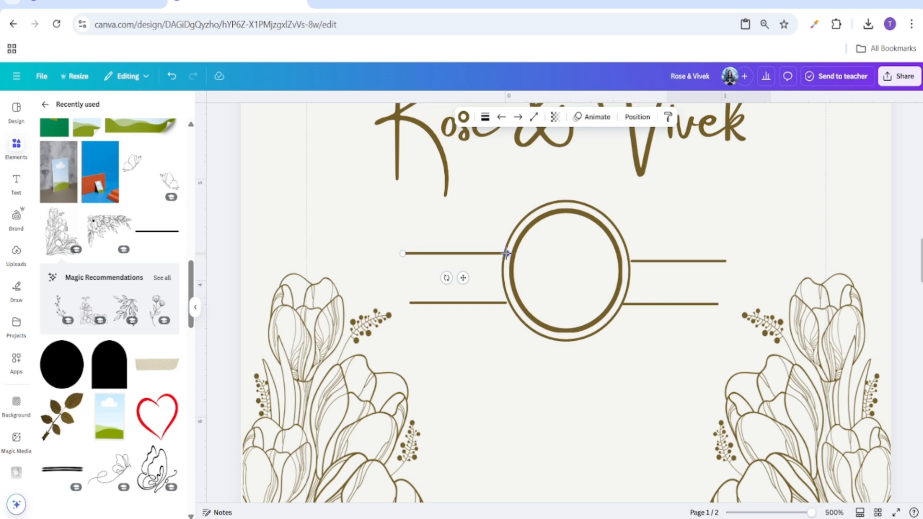
{"action": "left_click_drag", "start_coordinate": [507, 254], "coordinate": [504, 253]}
{"action": "left_click_drag", "start_coordinate": [404, 254], "coordinate": [409, 254]}
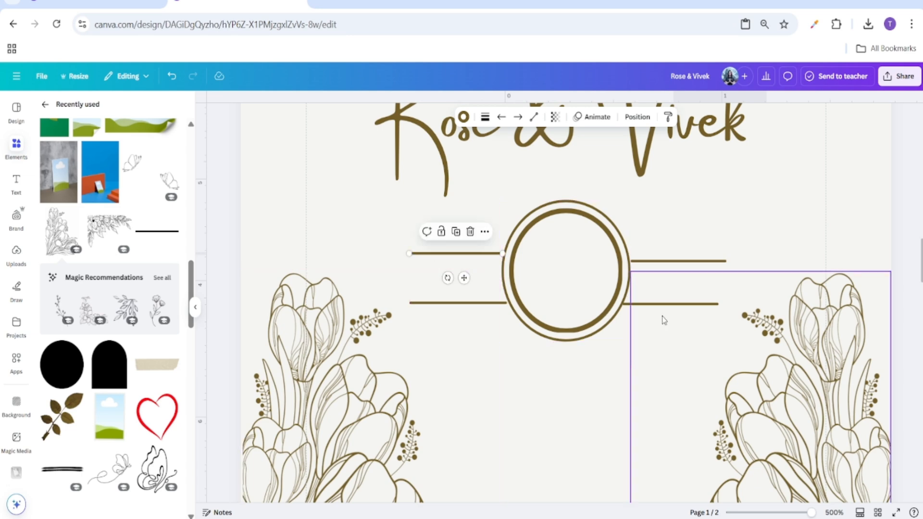
Select the two right lines together and move them slightly up beside the ring.
{"action": "left_click", "coordinate": [707, 305]}
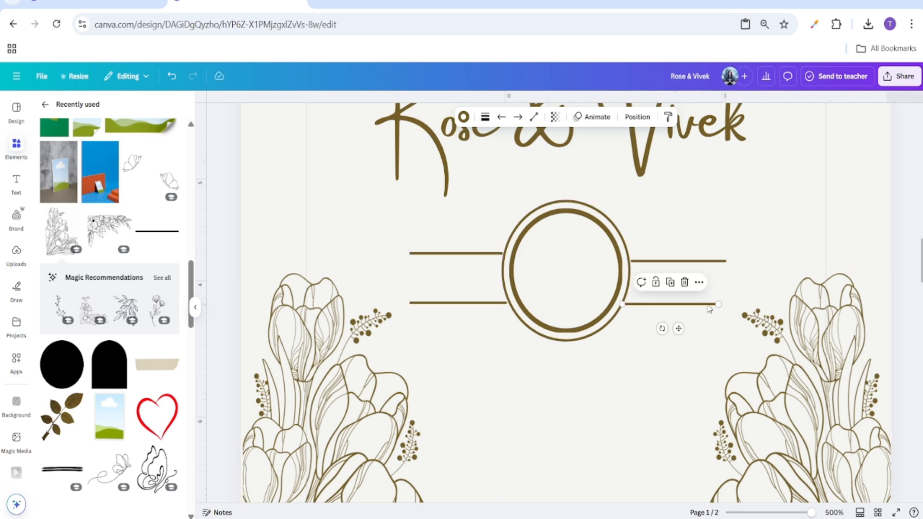
{"action": "left_click", "coordinate": [725, 260]}
{"action": "left_click_drag", "start_coordinate": [726, 260], "coordinate": [691, 275]}
{"action": "left_click", "coordinate": [699, 305], "text": "shift"}
{"action": "left_click", "coordinate": [728, 264]}
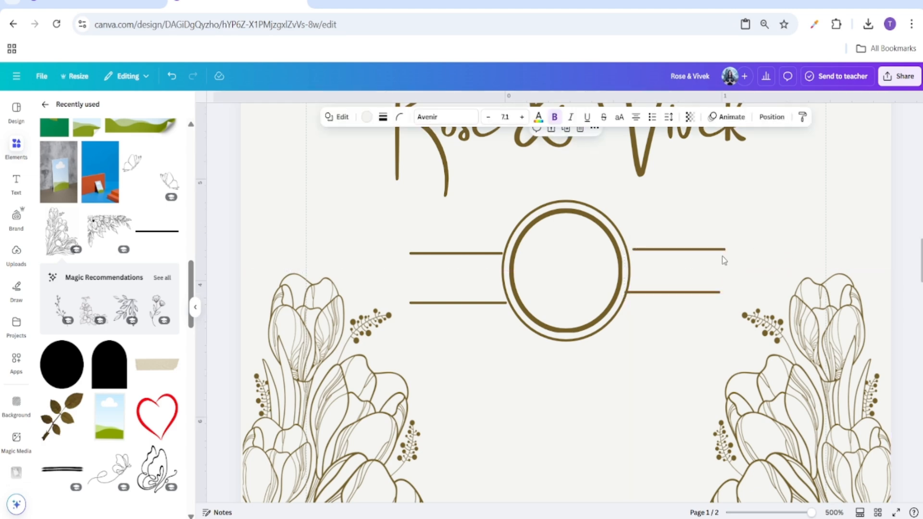
Shift the upper right line toward the ring so its ends align with the lower right line's.
{"action": "left_click", "coordinate": [683, 269]}
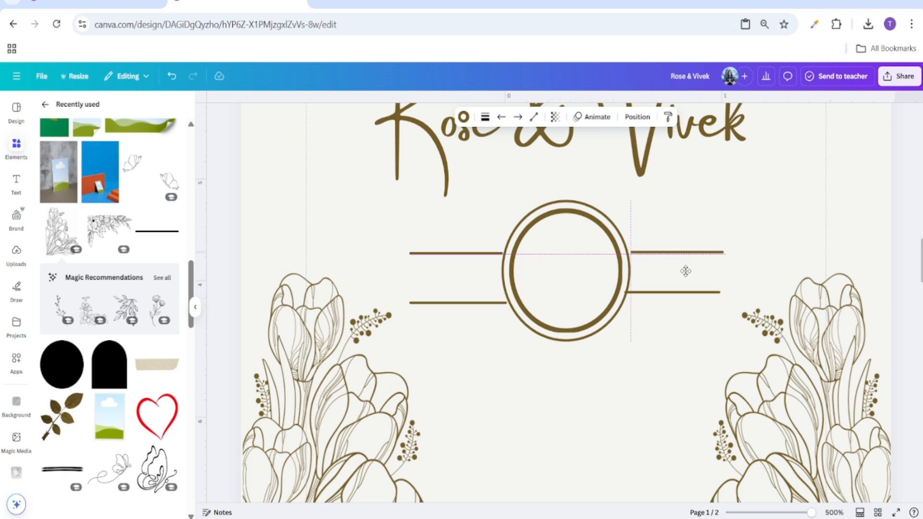
{"action": "left_click_drag", "start_coordinate": [683, 269], "coordinate": [683, 268]}
{"action": "key", "text": "ctrl+z"}
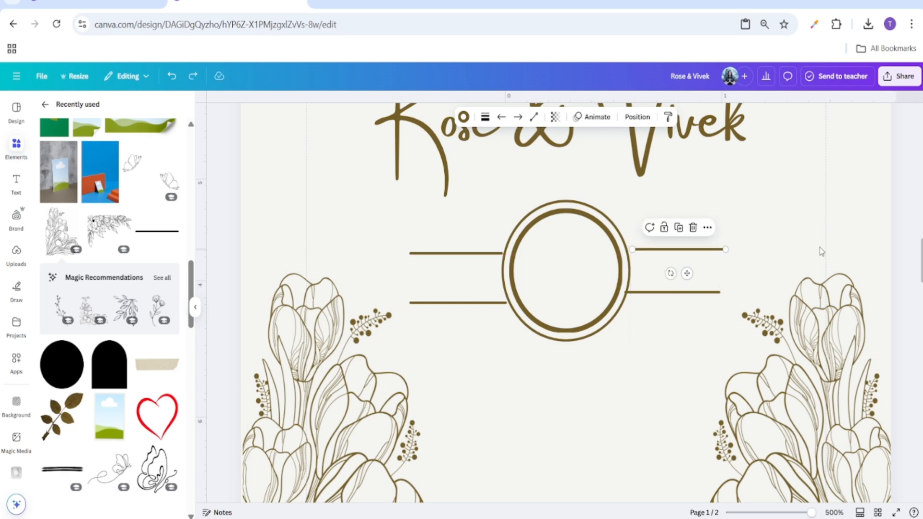
{"action": "key", "text": "ctrl+y"}
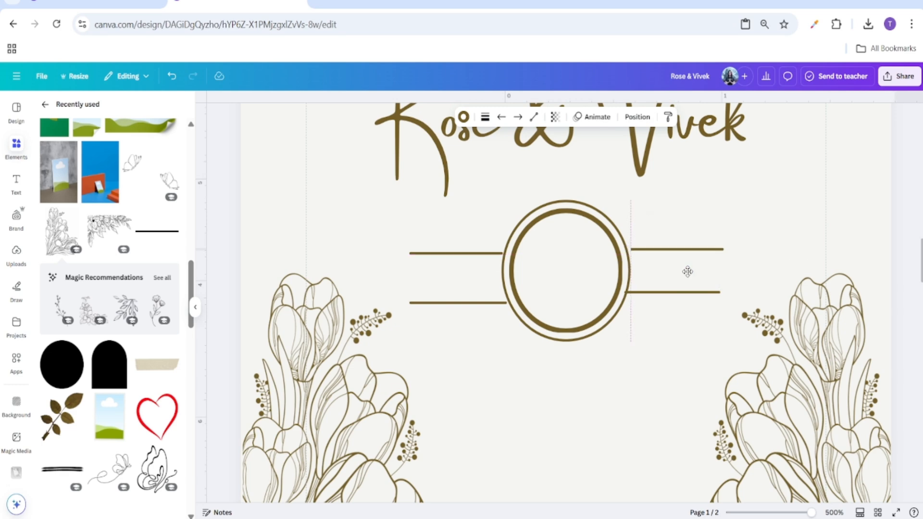
{"action": "left_click", "coordinate": [686, 271]}
Select the two left lines together and move them slightly up to roughly match the right pair's height.
{"action": "left_click", "coordinate": [488, 253]}
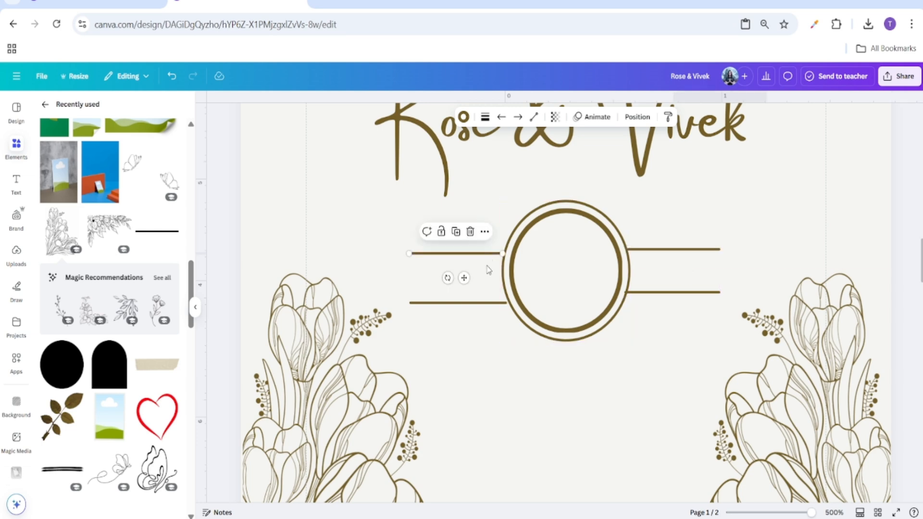
{"action": "left_click", "coordinate": [488, 304], "text": "shift"}
{"action": "left_click_drag", "start_coordinate": [487, 292], "coordinate": [486, 283]}
{"action": "left_click", "coordinate": [801, 235]}
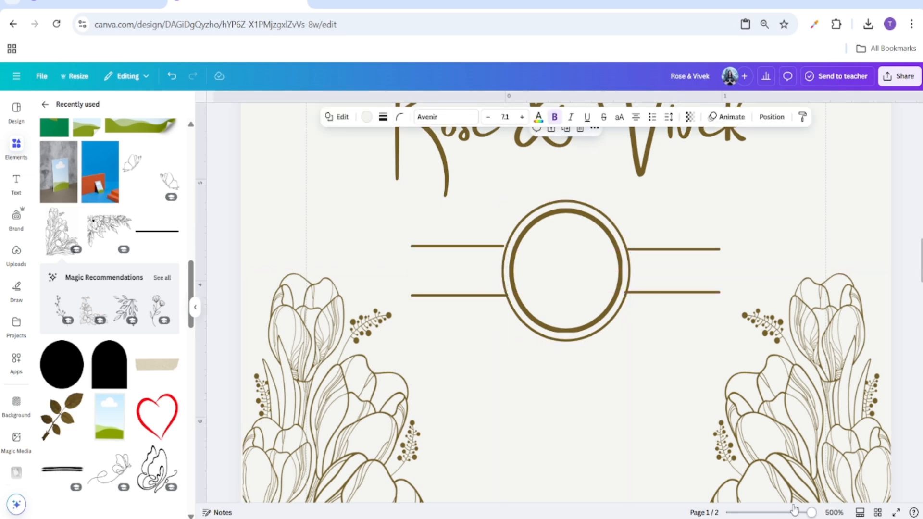
Add a body text box reading "25" inside the ring.
{"action": "mouse_move", "coordinate": [802, 513]}
{"action": "left_mouse_down"}
{"action": "mouse_move", "coordinate": [779, 513]}
{"action": "mouse_move", "coordinate": [816, 513]}
{"action": "left_mouse_up"}
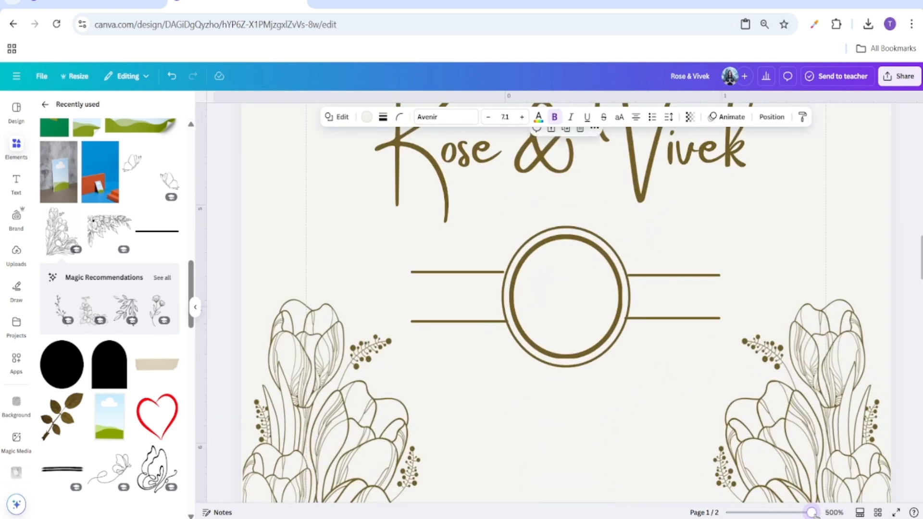
{"action": "scroll", "coordinate": [611, 310], "scroll_direction": "down", "scroll_amount": 4}
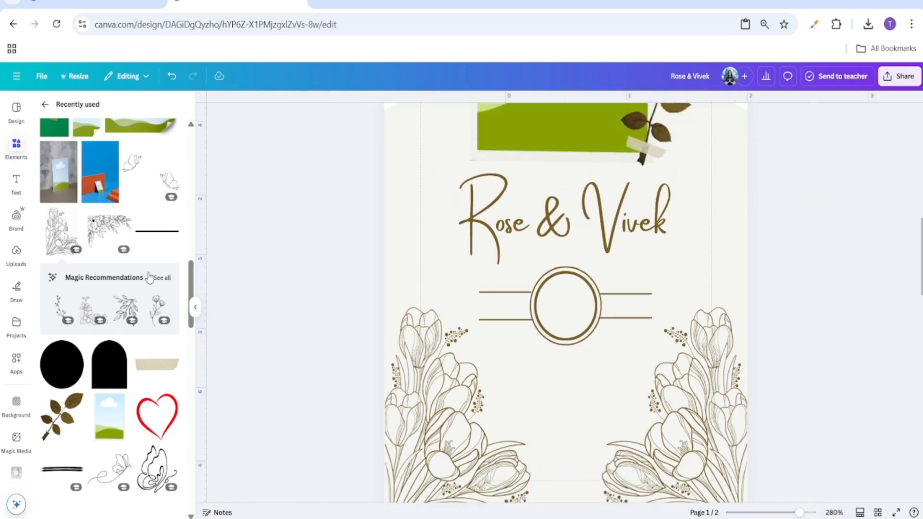
{"action": "left_click", "coordinate": [16, 183]}
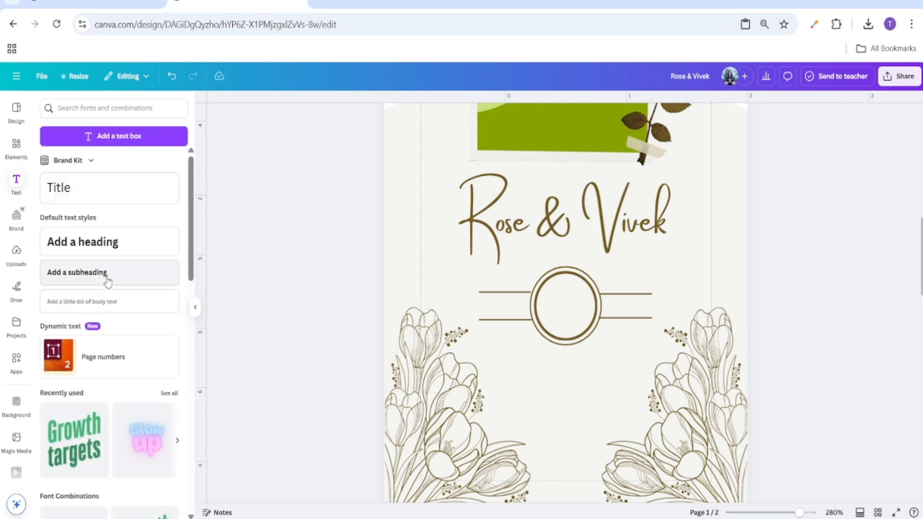
{"action": "left_click", "coordinate": [116, 310]}
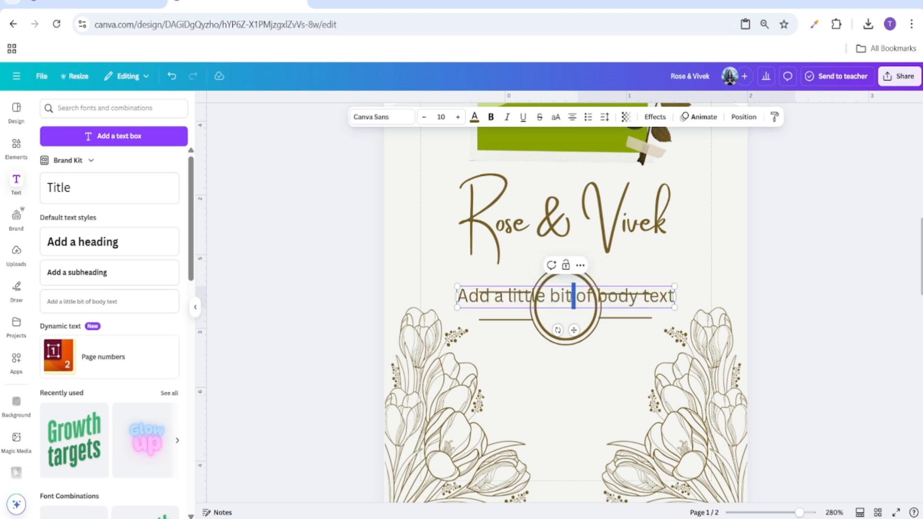
{"action": "type", "text": "25"}
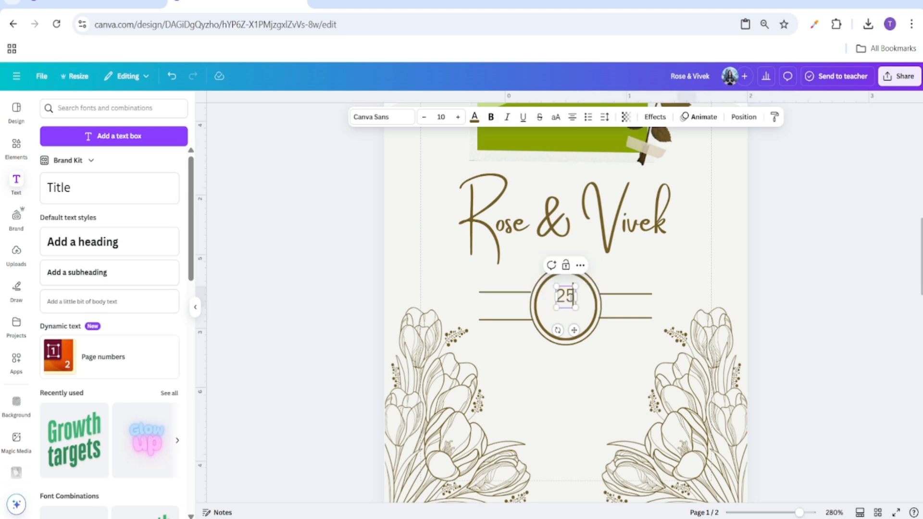
Set the "25" text's font to Avenir in the Bold weight.
{"action": "left_click", "coordinate": [374, 117]}
{"action": "left_click", "coordinate": [50, 152]}
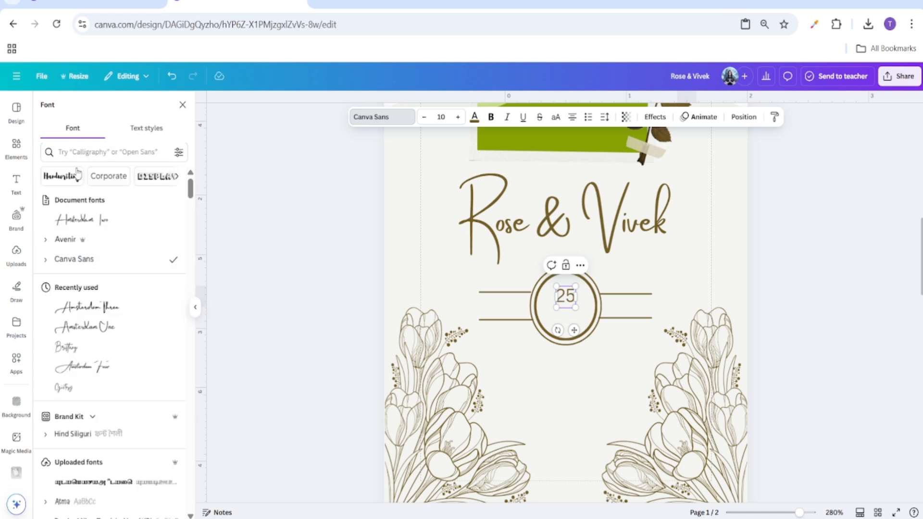
{"action": "left_click", "coordinate": [68, 245]}
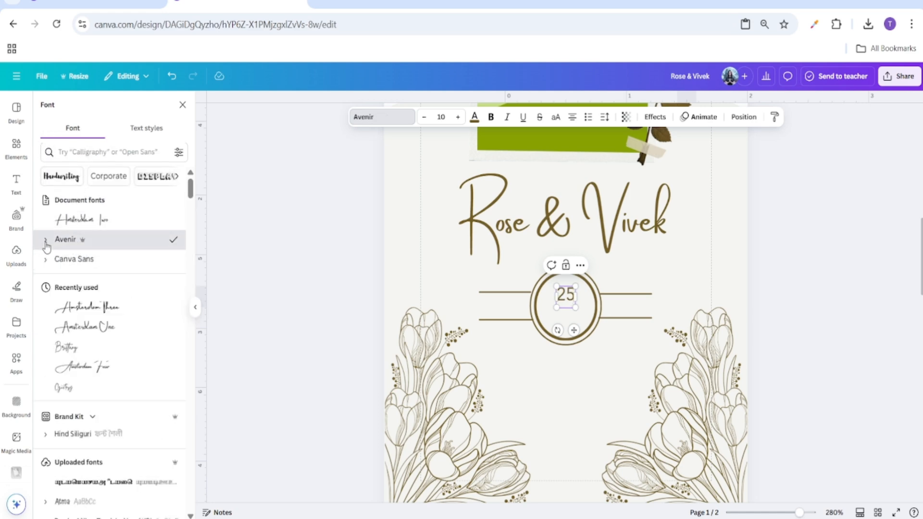
{"action": "left_click", "coordinate": [45, 239]}
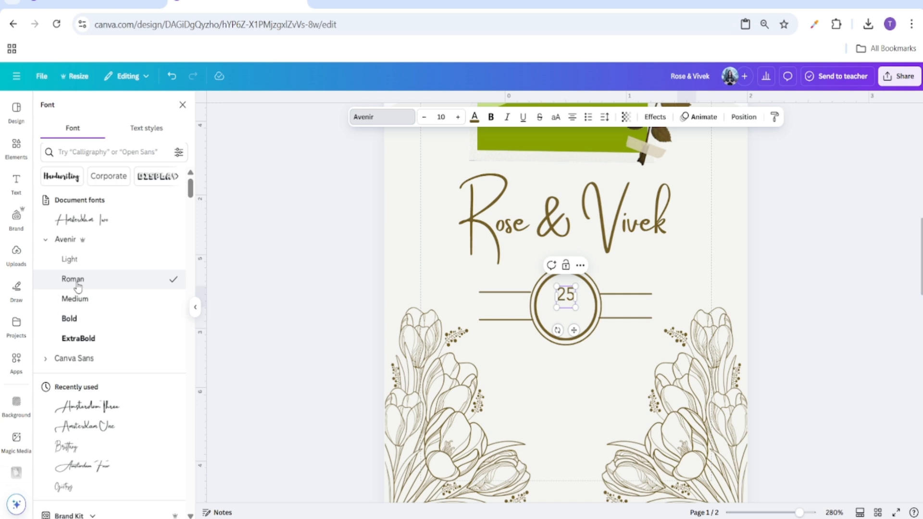
{"action": "left_click", "coordinate": [93, 321]}
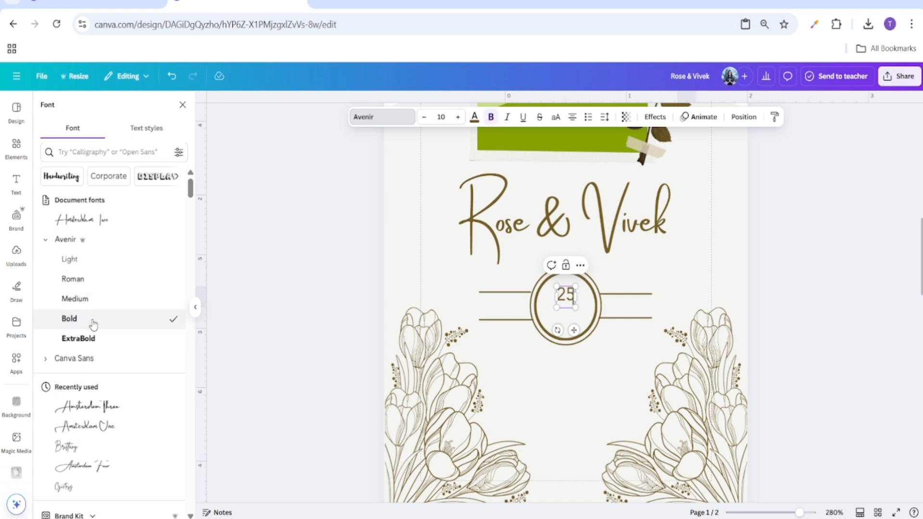
{"action": "double_click", "coordinate": [566, 297]}
{"action": "left_click", "coordinate": [102, 327]}
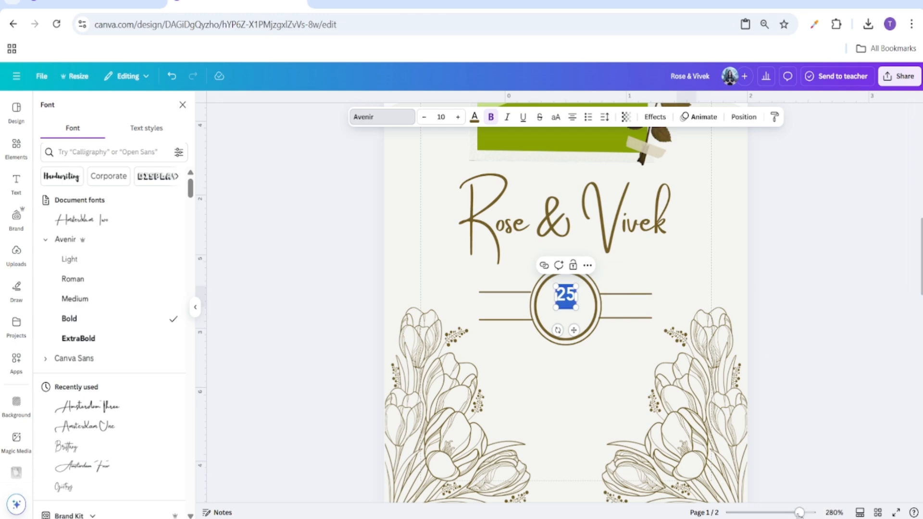
Set the "25" text's size to 15 and reposition it slightly in the upper part of the ring.
{"action": "left_click_drag", "start_coordinate": [800, 513], "coordinate": [809, 513]}
{"action": "left_click", "coordinate": [441, 117]}
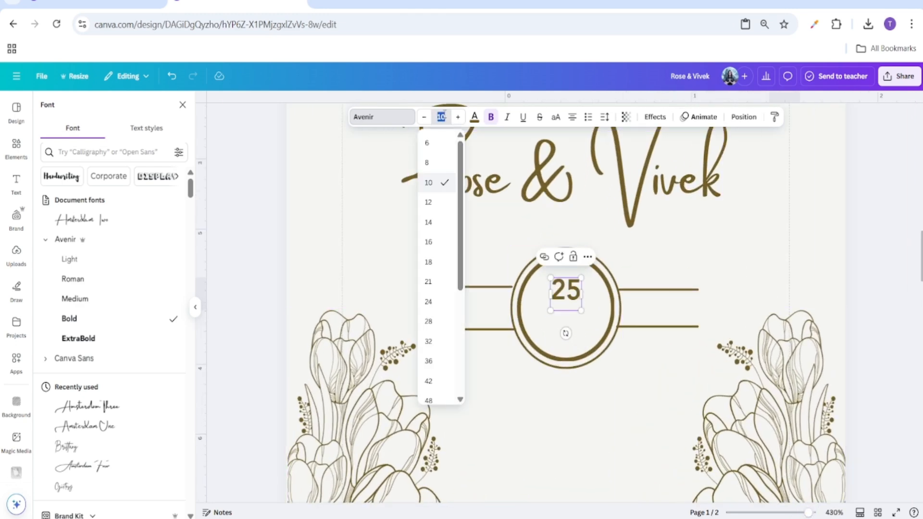
{"action": "key", "text": "Return"}
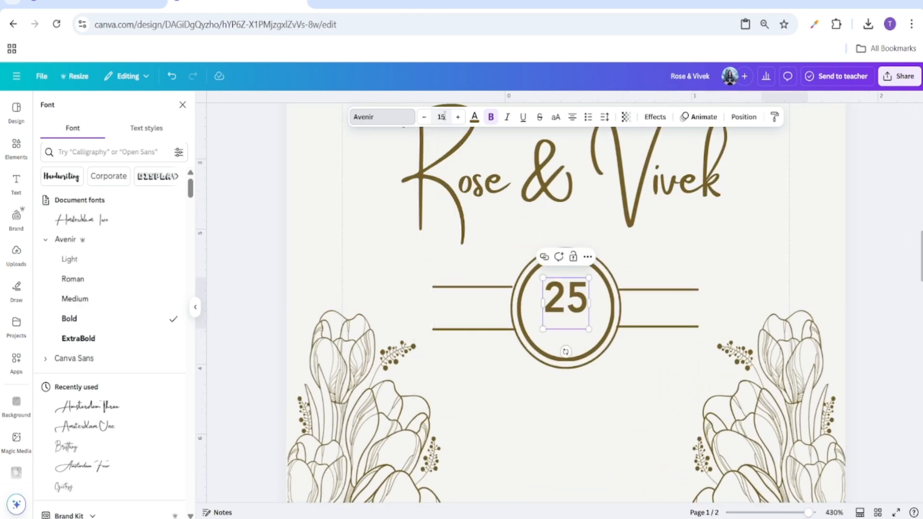
{"action": "left_click", "coordinate": [870, 276]}
{"action": "left_click_drag", "start_coordinate": [573, 308], "coordinate": [570, 307]}
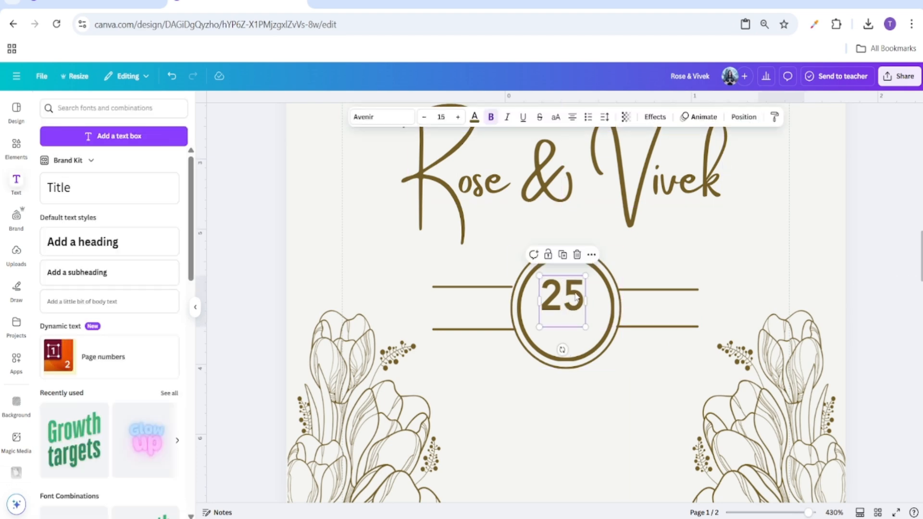
Tighten the "25" text's letter spacing to about -70 and recenter the number in the ring.
{"action": "left_click", "coordinate": [607, 118]}
{"action": "left_click_drag", "start_coordinate": [571, 158], "coordinate": [568, 159]}
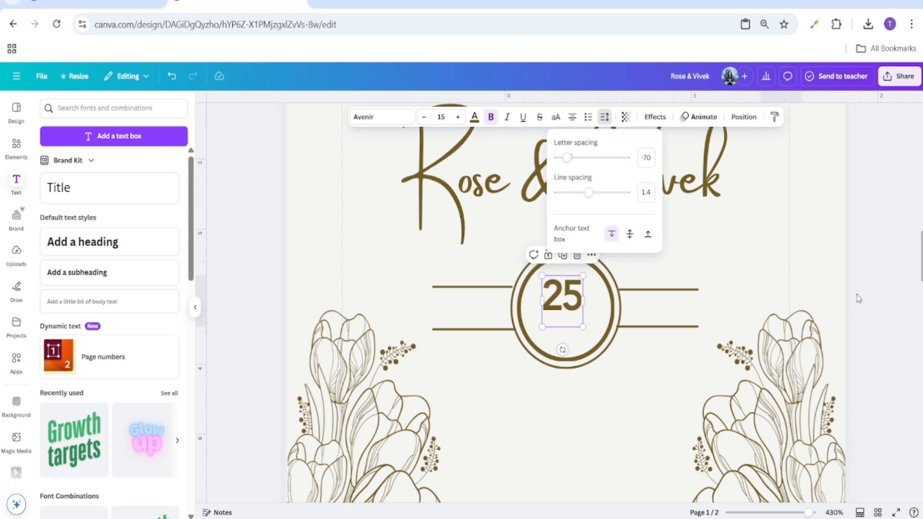
{"action": "mouse_move", "coordinate": [568, 159]}
{"action": "left_mouse_down"}
{"action": "mouse_move", "coordinate": [560, 166]}
{"action": "mouse_move", "coordinate": [569, 164]}
{"action": "left_mouse_up"}
{"action": "left_click", "coordinate": [881, 248]}
{"action": "left_click", "coordinate": [567, 305]}
{"action": "left_click_drag", "start_coordinate": [567, 306], "coordinate": [571, 303]}
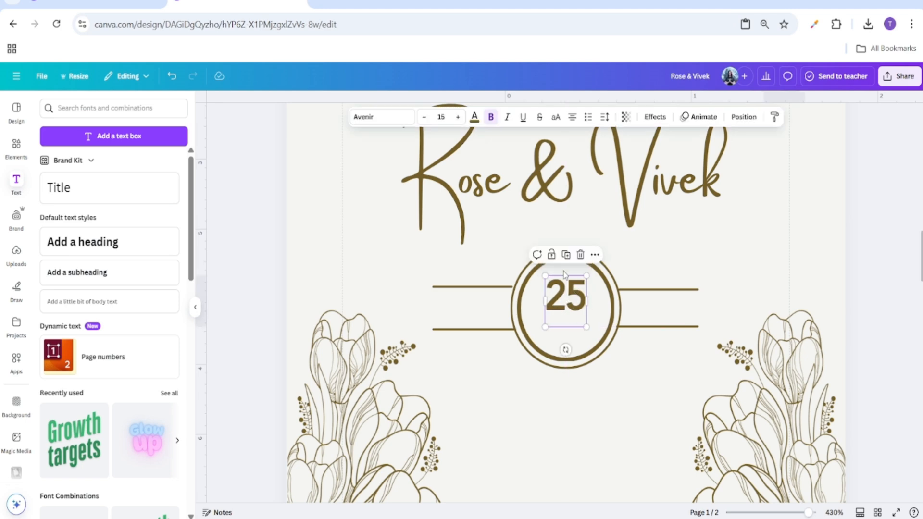
Duplicate the "25" text three times: between the left lines, between the right lines, and below the number in the ring.
{"action": "left_click", "coordinate": [566, 255]}
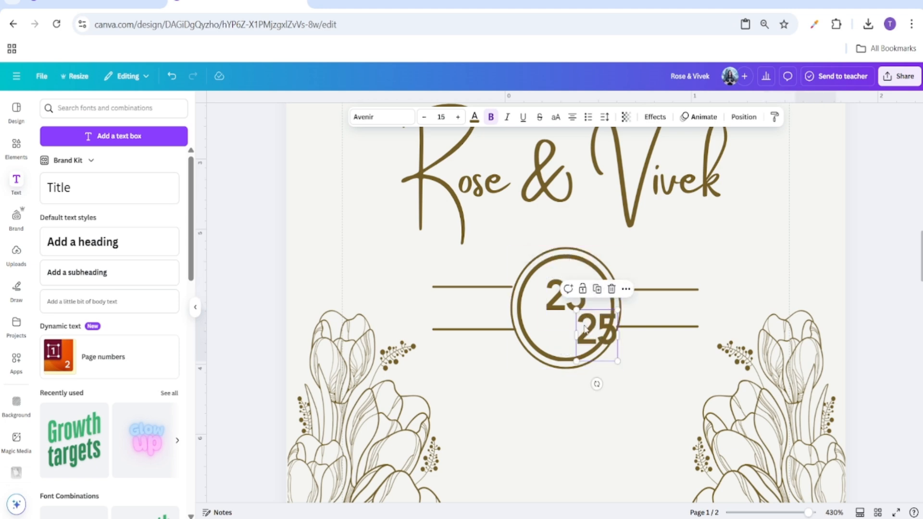
{"action": "left_click_drag", "start_coordinate": [614, 339], "coordinate": [489, 313]}
{"action": "left_click", "coordinate": [474, 268]}
{"action": "left_click_drag", "start_coordinate": [404, 323], "coordinate": [668, 314]}
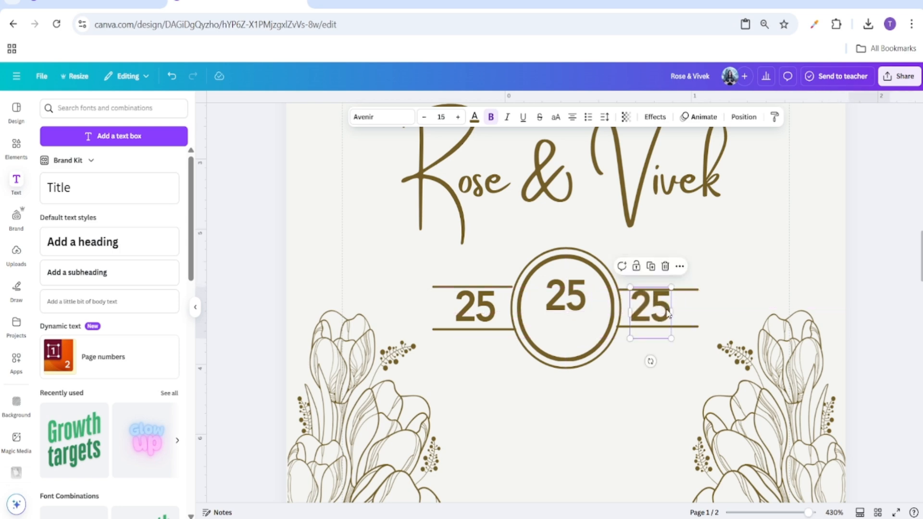
{"action": "left_click_drag", "start_coordinate": [820, 315], "coordinate": [563, 340]}
Replace the lower number in the ring with "may" and set it to uppercase.
{"action": "double_click", "coordinate": [572, 342]}
{"action": "type", "text": "may"}
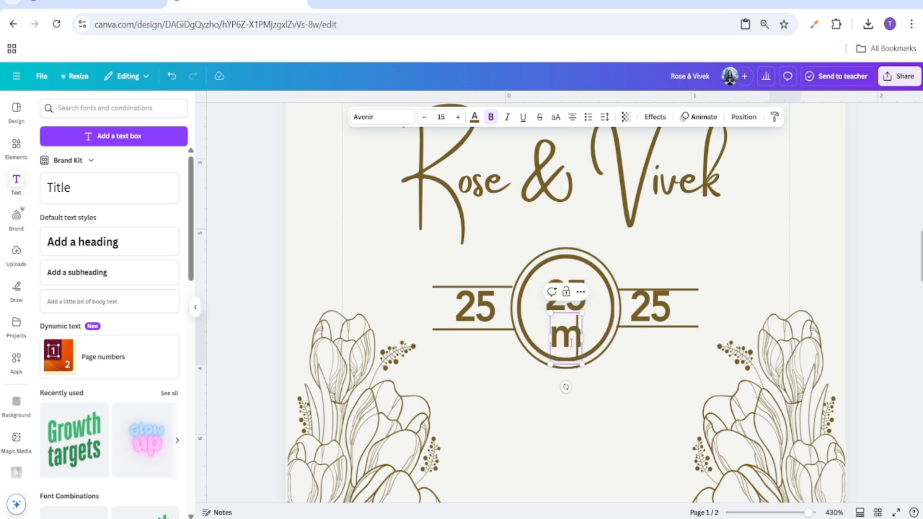
{"action": "left_click", "coordinate": [577, 403]}
{"action": "left_click", "coordinate": [564, 341]}
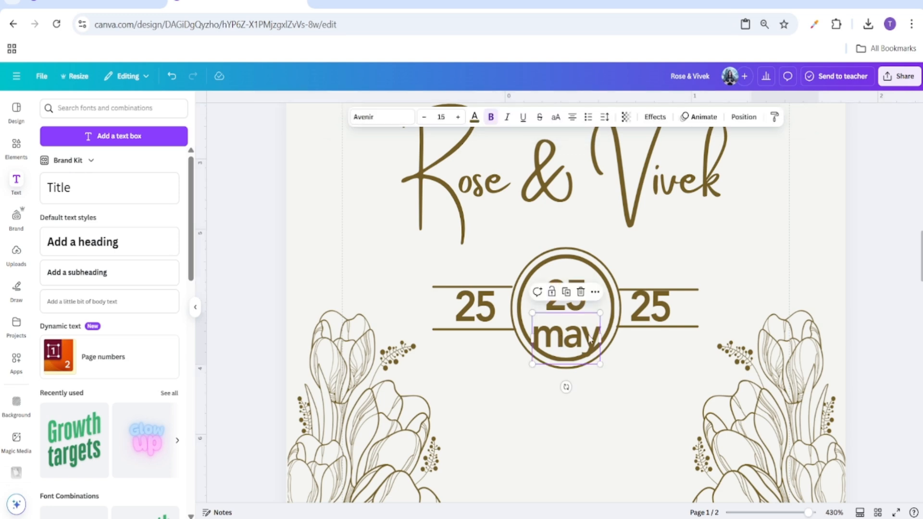
{"action": "left_click", "coordinate": [556, 117]}
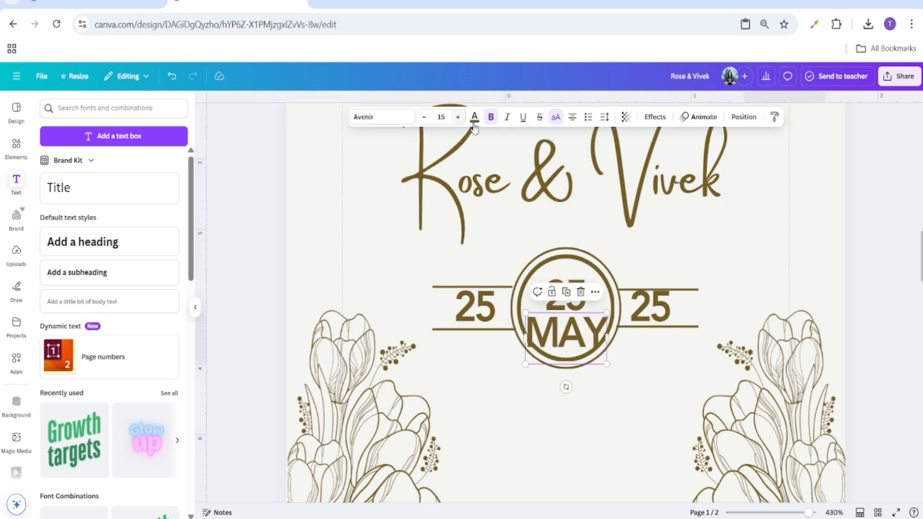
Set the "MAY" text's Avenir weight to Roman and its font size to 8.
{"action": "left_click", "coordinate": [377, 119]}
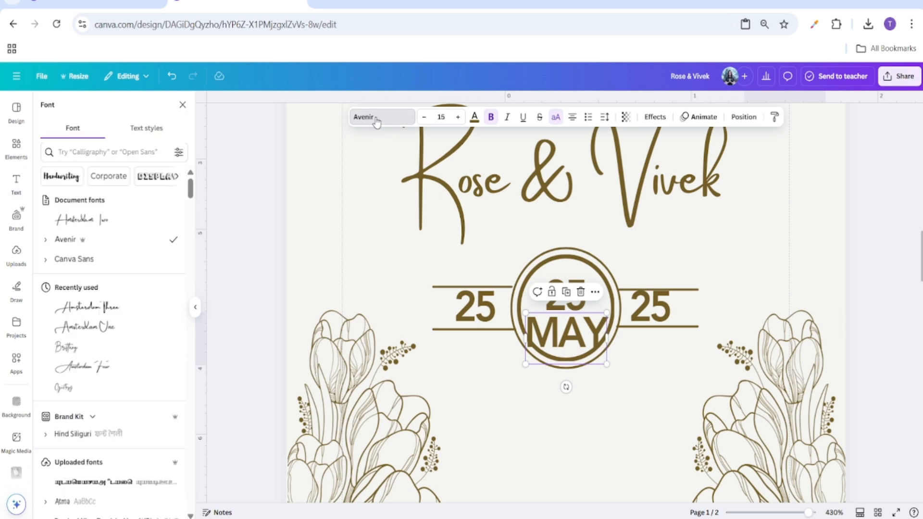
{"action": "left_click", "coordinate": [46, 241]}
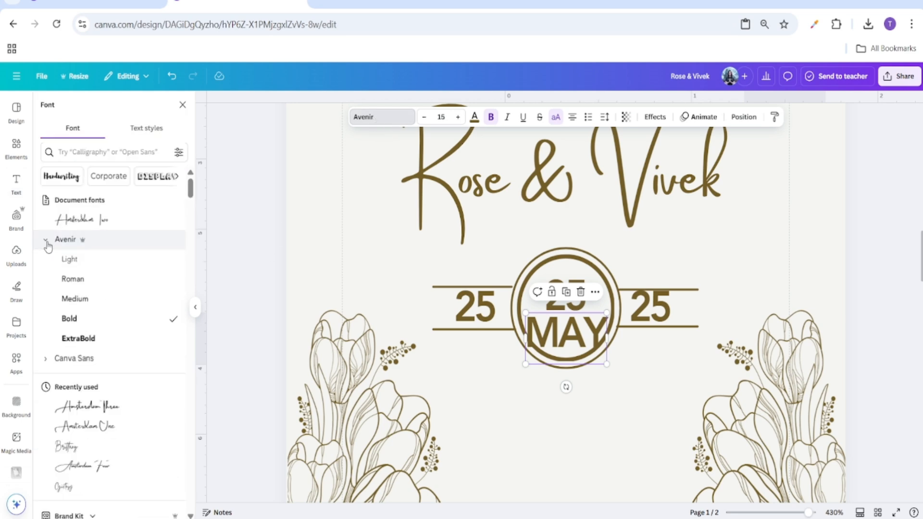
{"action": "left_click", "coordinate": [85, 284]}
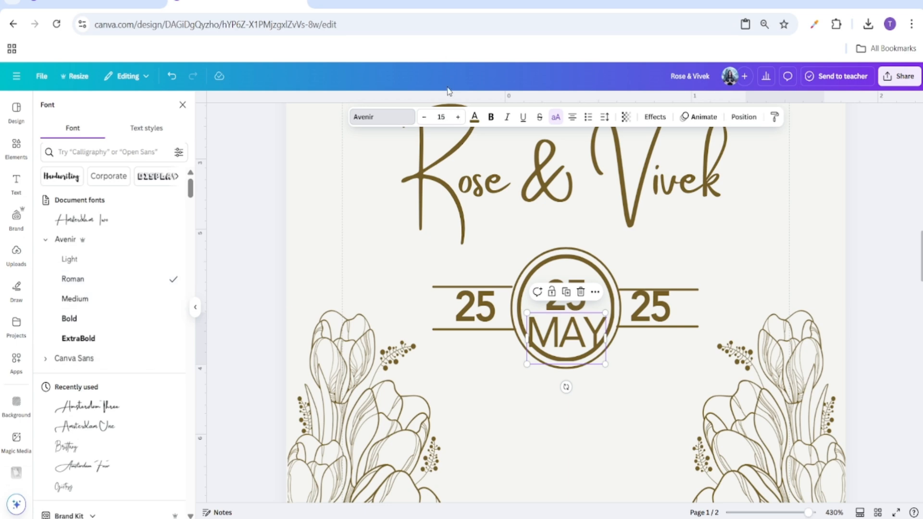
{"action": "left_click", "coordinate": [441, 117]}
{"action": "left_click", "coordinate": [426, 163]}
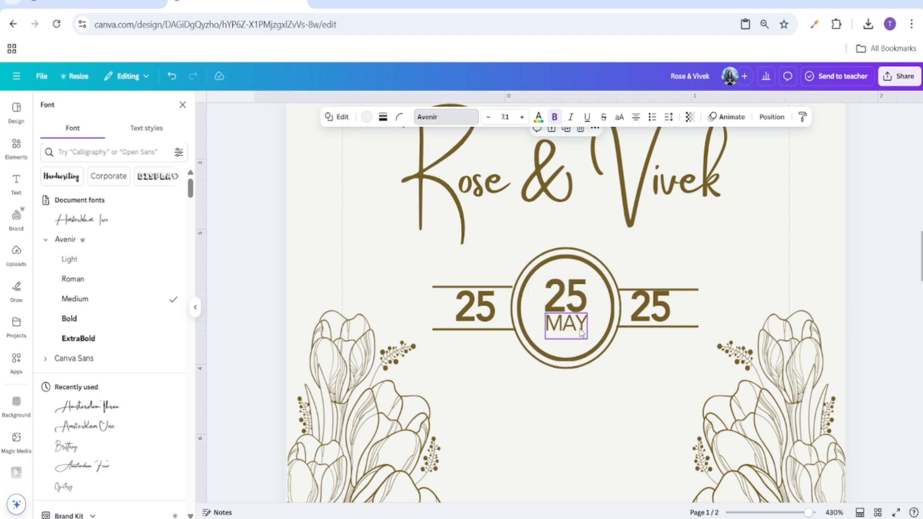
Centre-align the "25" and "MAY" texts with each other and adjust their placement inside the ring.
{"action": "left_click", "coordinate": [562, 307], "text": "shift"}
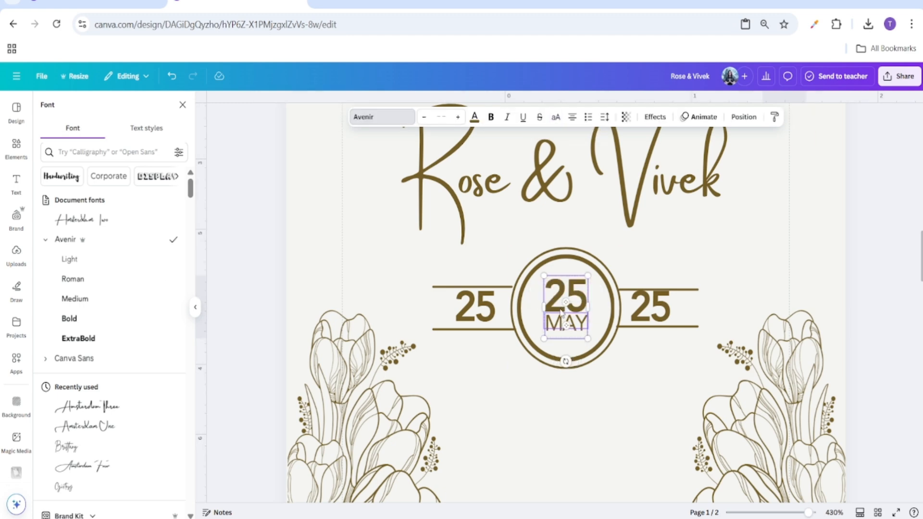
{"action": "left_click", "coordinate": [601, 255]}
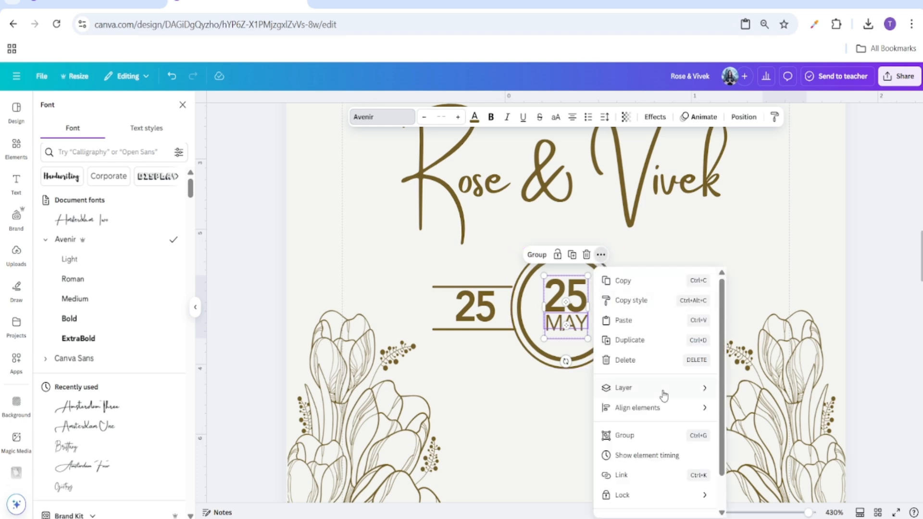
{"action": "mouse_move", "coordinate": [672, 420]}
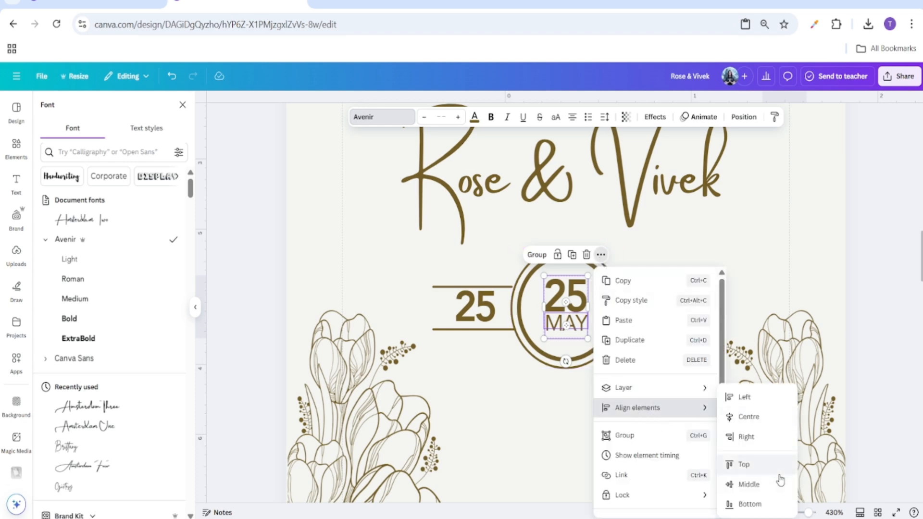
{"action": "left_click", "coordinate": [745, 418]}
{"action": "mouse_move", "coordinate": [568, 307]}
{"action": "left_mouse_down"}
{"action": "mouse_move", "coordinate": [580, 306]}
{"action": "mouse_move", "coordinate": [581, 318]}
{"action": "left_mouse_up"}
Set the "MAY" text's letter spacing to 0.
{"action": "left_click", "coordinate": [566, 324]}
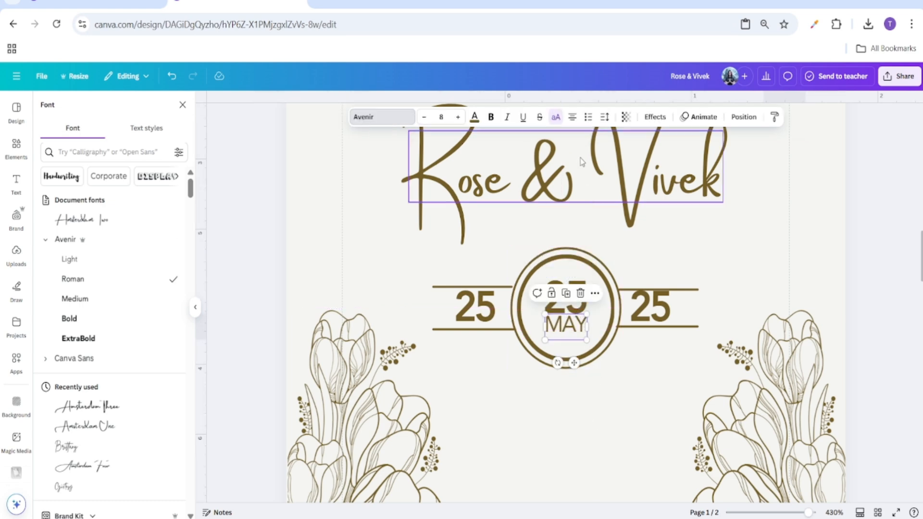
{"action": "left_click", "coordinate": [604, 117]}
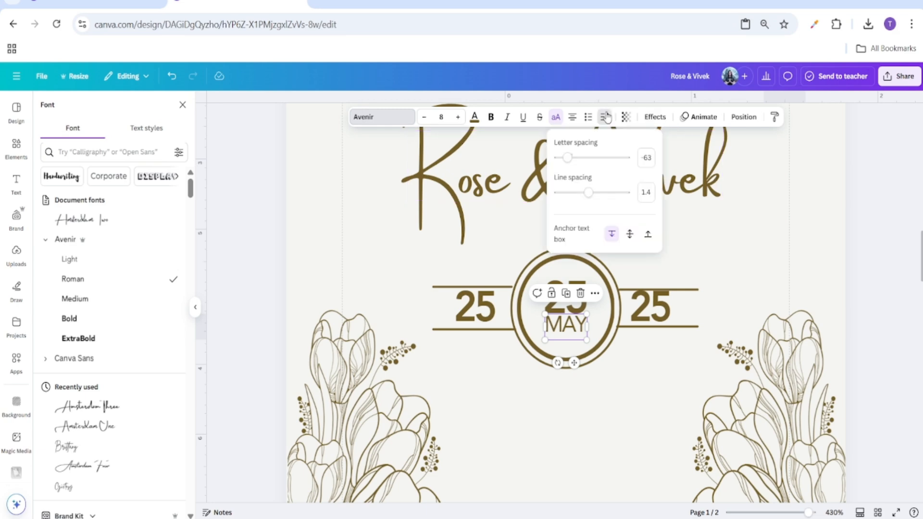
{"action": "left_click_drag", "start_coordinate": [810, 513], "coordinate": [817, 513]}
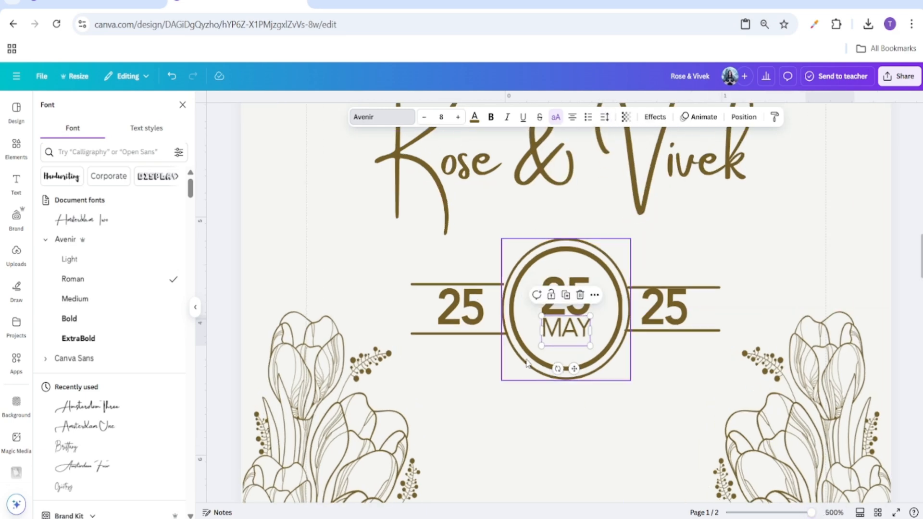
{"action": "left_click", "coordinate": [605, 118]}
{"action": "left_click_drag", "start_coordinate": [567, 158], "coordinate": [573, 161]}
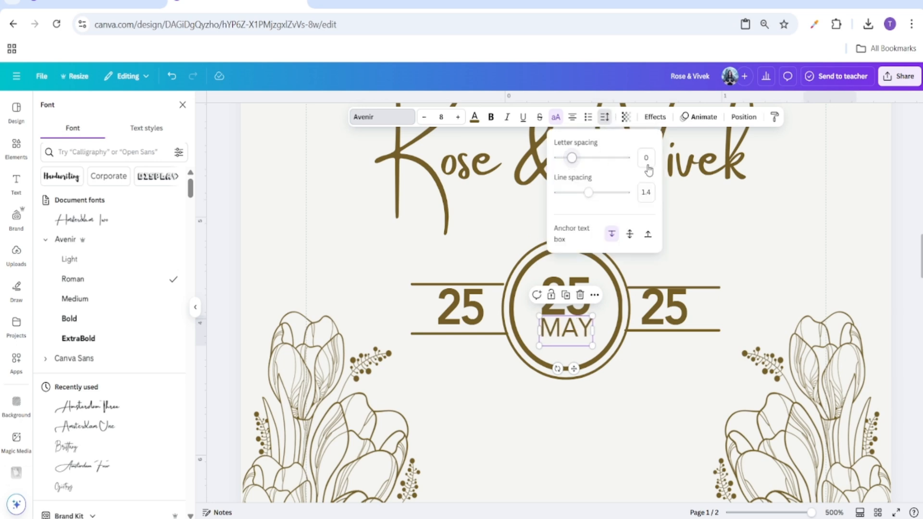
{"action": "left_click", "coordinate": [862, 238]}
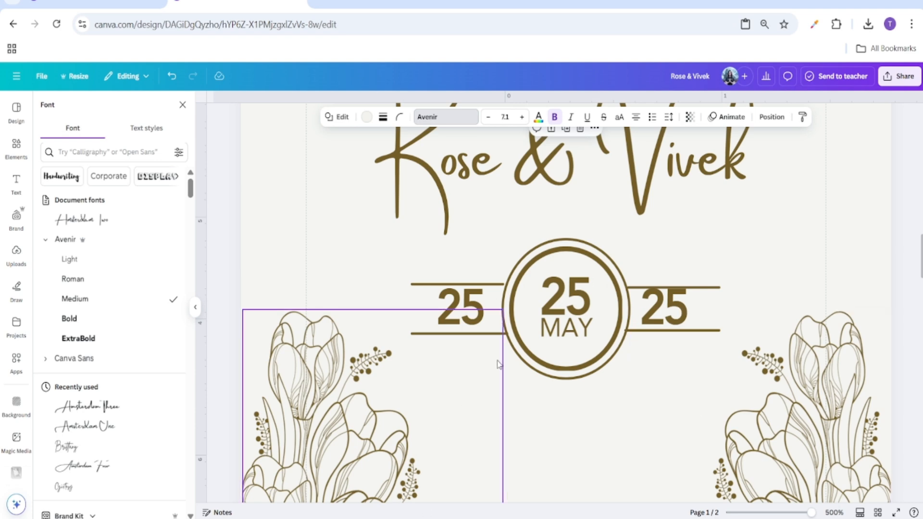
Replace the number between the left lines with "10:00" and the number between the right lines with "2025".
{"action": "left_click", "coordinate": [467, 329]}
{"action": "double_click", "coordinate": [467, 317]}
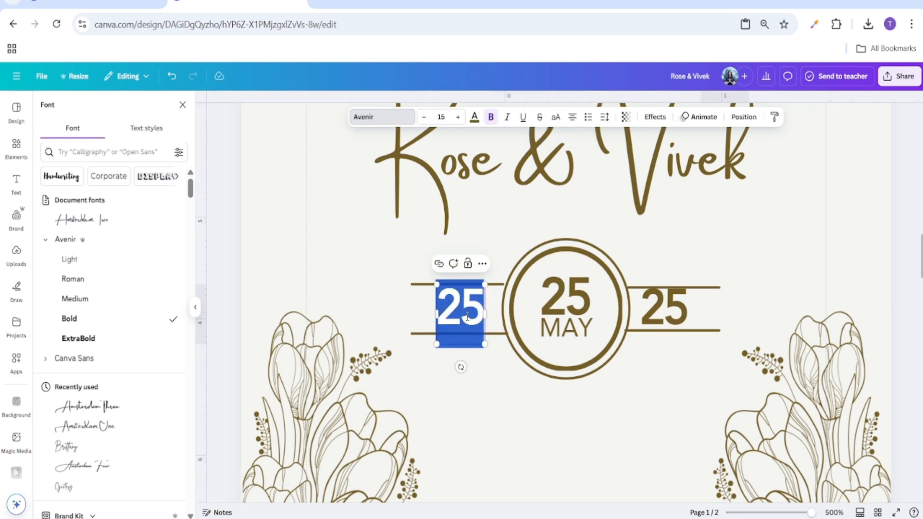
{"action": "type", "text": "10"}
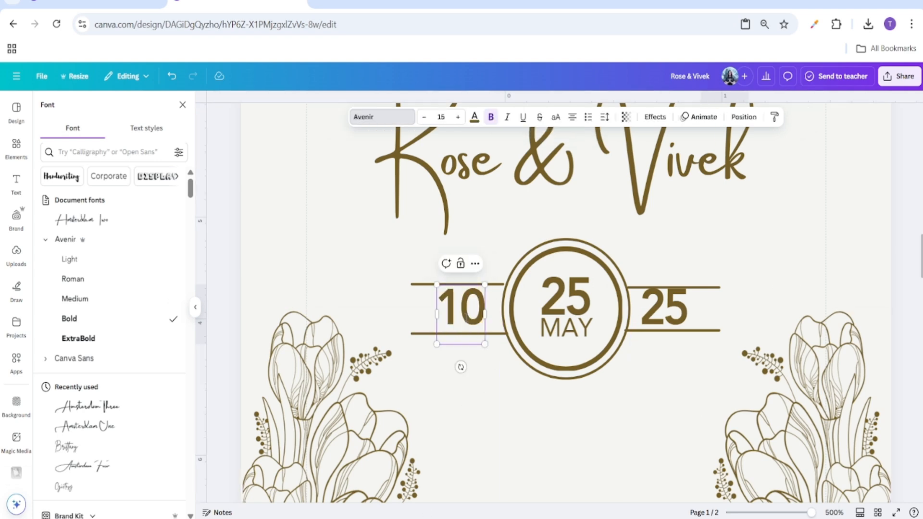
{"action": "type", "text": ":"}
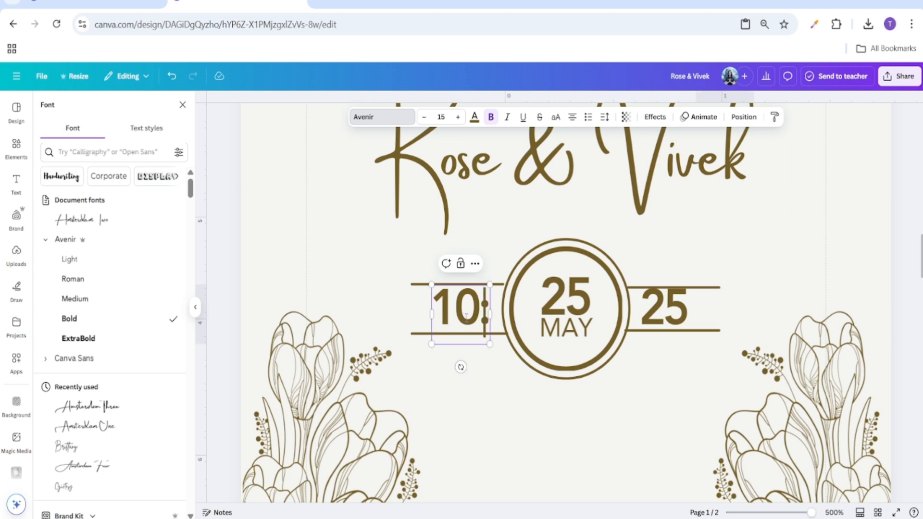
{"action": "type", "text": "00"}
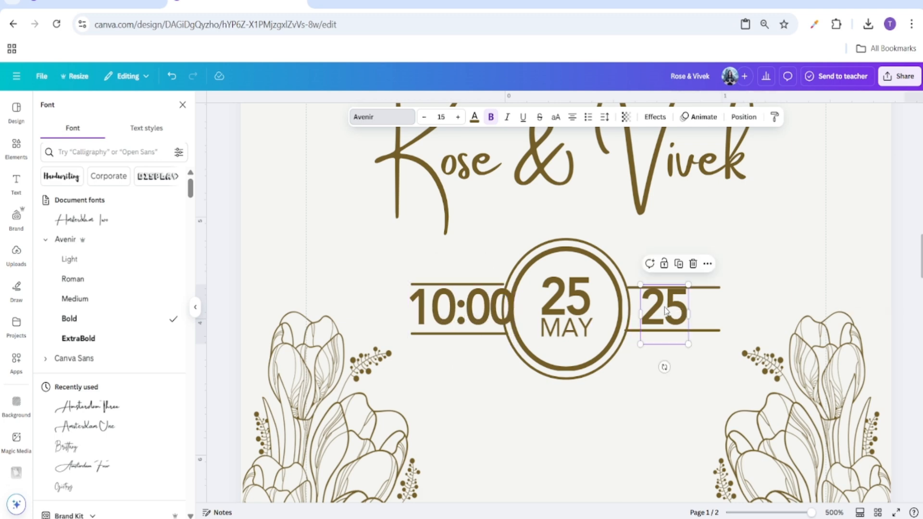
{"action": "double_click", "coordinate": [665, 308]}
{"action": "type", "text": "2025"}
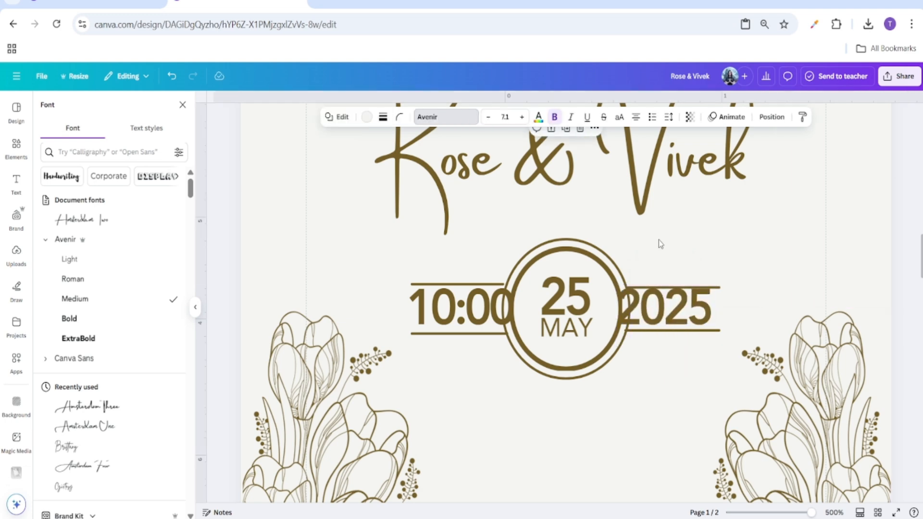
Set the font size of both the "10:00" and "2025" texts to 10.
{"action": "left_click", "coordinate": [459, 305]}
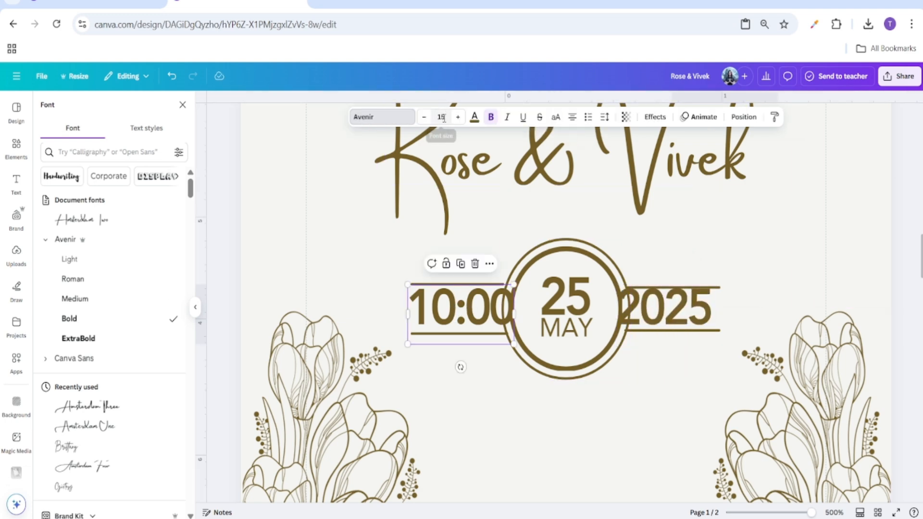
{"action": "left_click", "coordinate": [441, 117]}
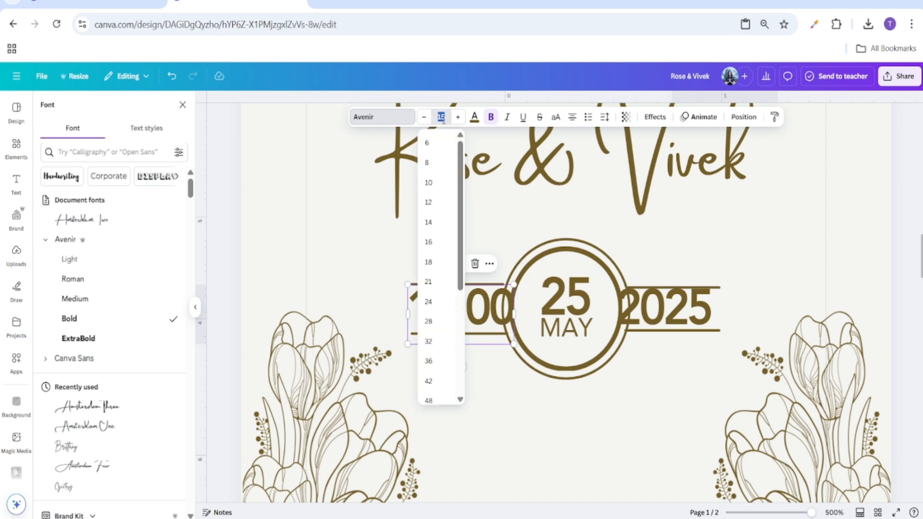
{"action": "key", "text": "Return"}
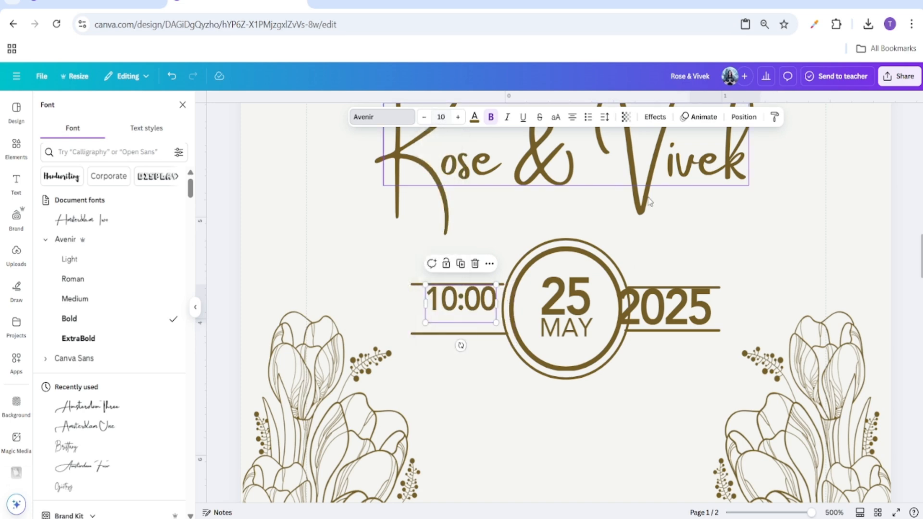
{"action": "left_click", "coordinate": [686, 314]}
{"action": "double_click", "coordinate": [686, 313]}
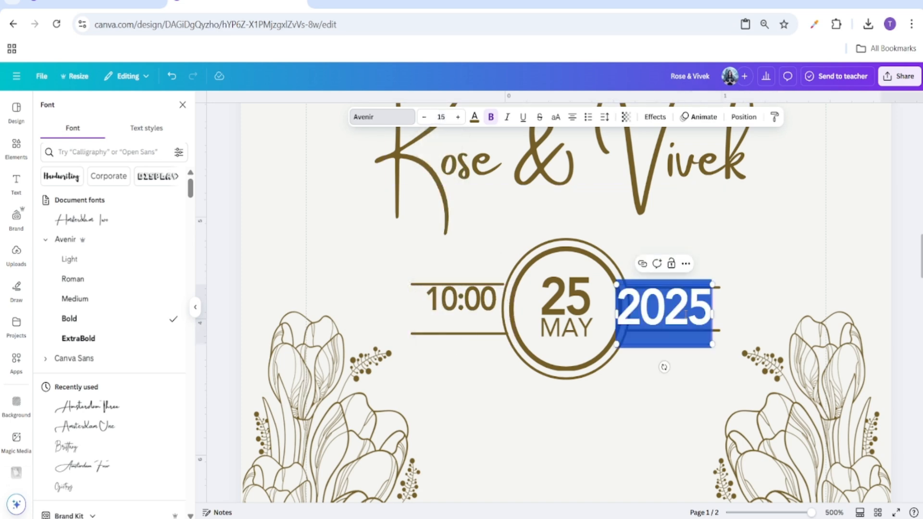
{"action": "left_click", "coordinate": [441, 117]}
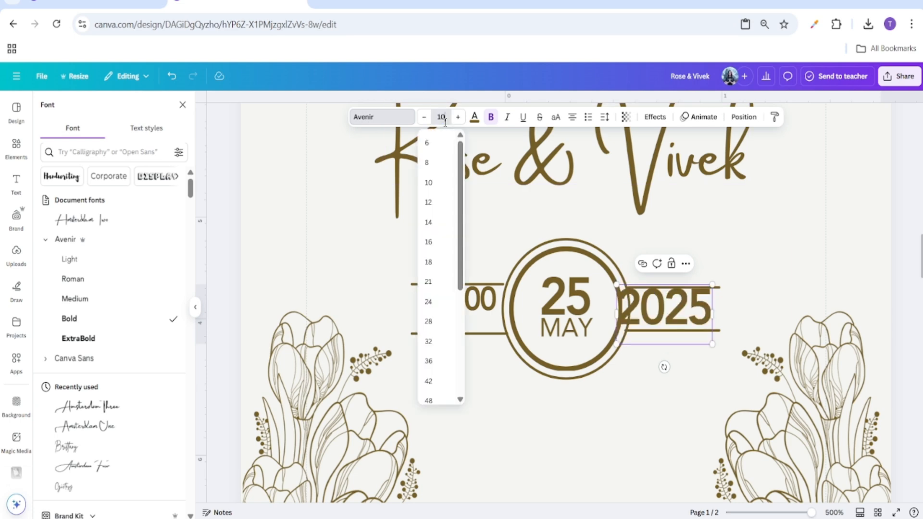
{"action": "type", "text": "10"}
{"action": "key", "text": "Return"}
{"action": "left_click", "coordinate": [756, 247]}
Move the "10:00" and "2025" texts down slightly so each sits between its pair of lines.
{"action": "scroll", "coordinate": [756, 247], "scroll_direction": "down", "scroll_amount": 3}
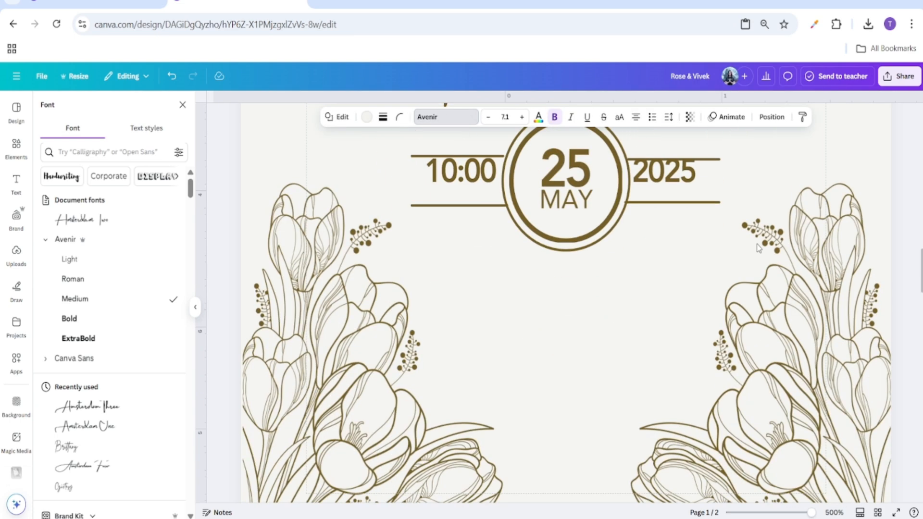
{"action": "left_click", "coordinate": [471, 176]}
{"action": "left_click_drag", "start_coordinate": [472, 176], "coordinate": [470, 178]}
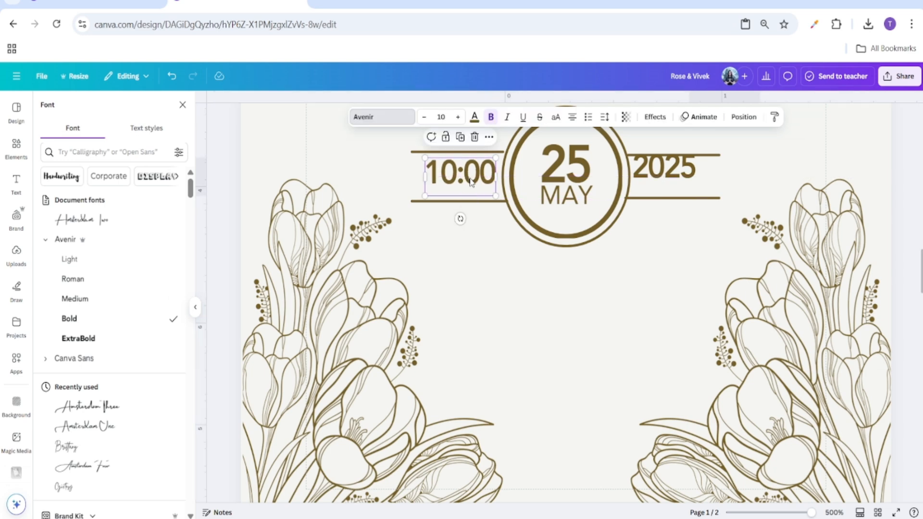
{"action": "left_click", "coordinate": [689, 170]}
{"action": "left_click_drag", "start_coordinate": [688, 169], "coordinate": [685, 176]}
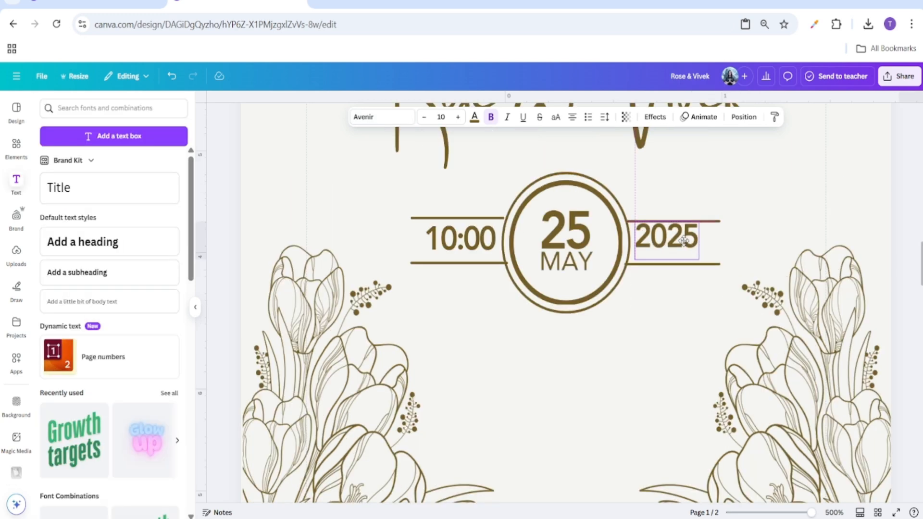
Fine-tune the "2025" and "10:00" texts so they are level and equally spaced from the ring.
{"action": "key", "text": "Down"}
{"action": "key", "text": "Down"}
{"action": "key", "text": "Up"}
{"action": "key", "text": "Up"}
{"action": "left_click_drag", "start_coordinate": [685, 240], "coordinate": [685, 242]}
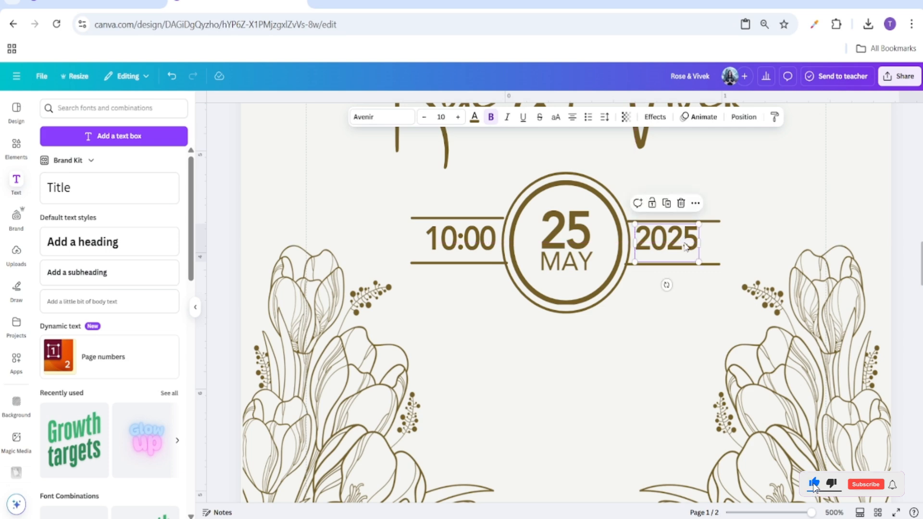
{"action": "left_click", "coordinate": [475, 250]}
{"action": "left_click_drag", "start_coordinate": [475, 250], "coordinate": [476, 248]}
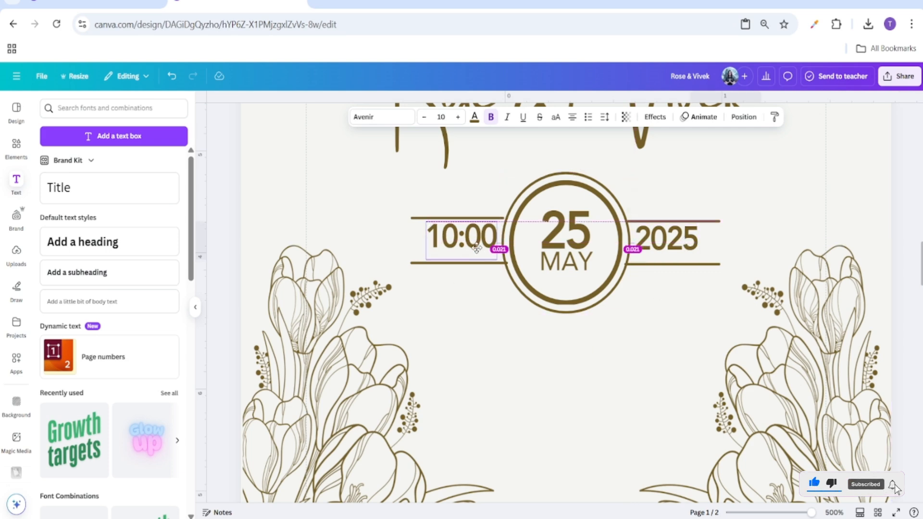
{"action": "left_click", "coordinate": [611, 327]}
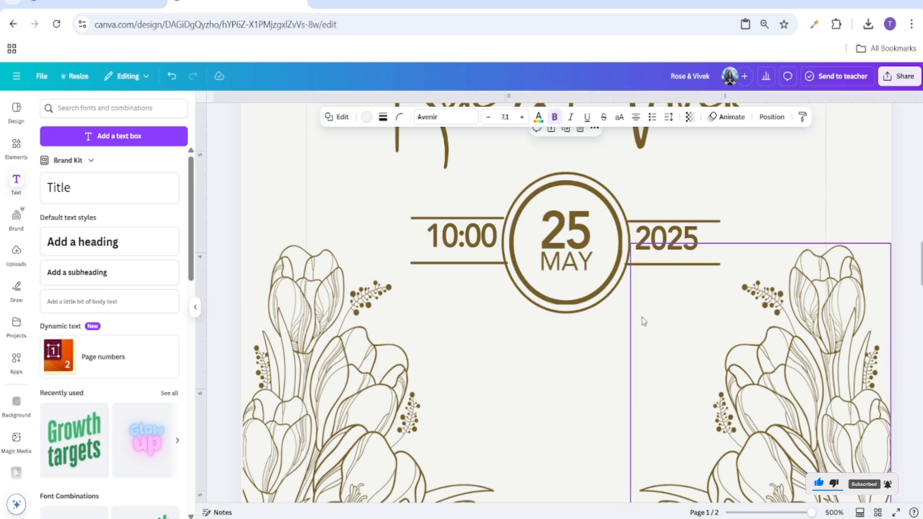
Show the page's layer list and group the two lines around "2025".
{"action": "left_click_drag", "start_coordinate": [812, 514], "coordinate": [791, 512]}
{"action": "left_click", "coordinate": [648, 323]}
{"action": "left_click", "coordinate": [666, 251]}
{"action": "left_click", "coordinate": [594, 382]}
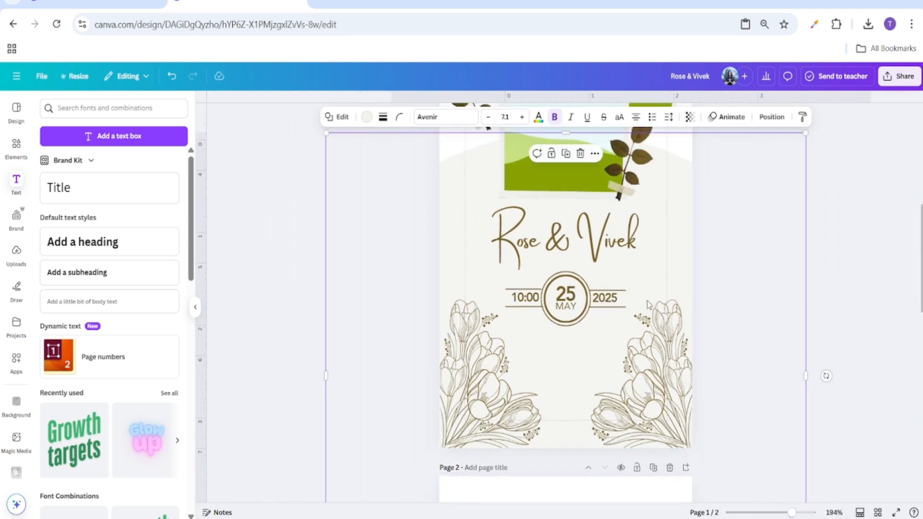
{"action": "left_click", "coordinate": [772, 118]}
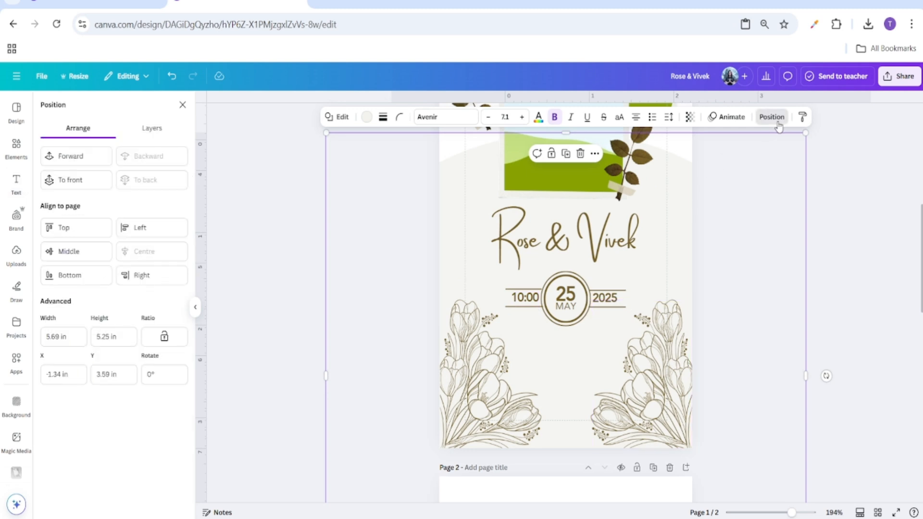
{"action": "left_click", "coordinate": [166, 131]}
{"action": "scroll", "coordinate": [154, 228], "scroll_direction": "up", "scroll_amount": 6}
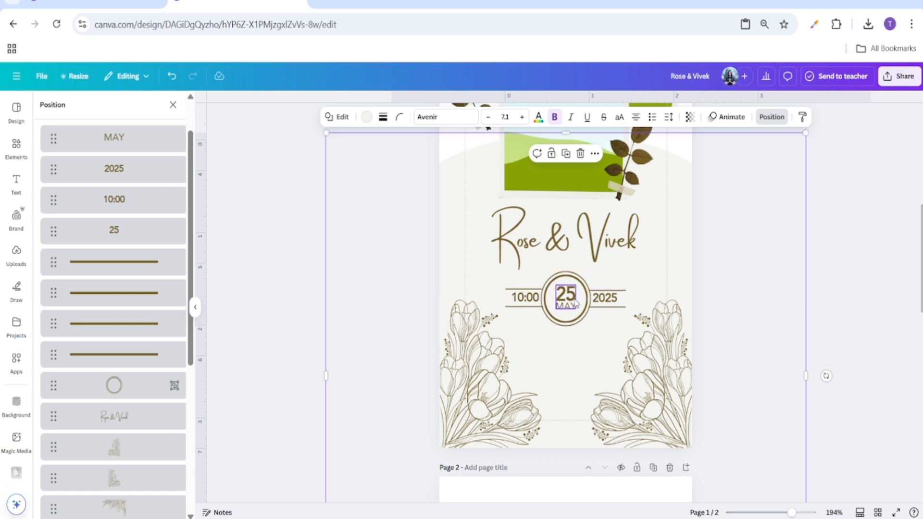
{"action": "left_click", "coordinate": [121, 360]}
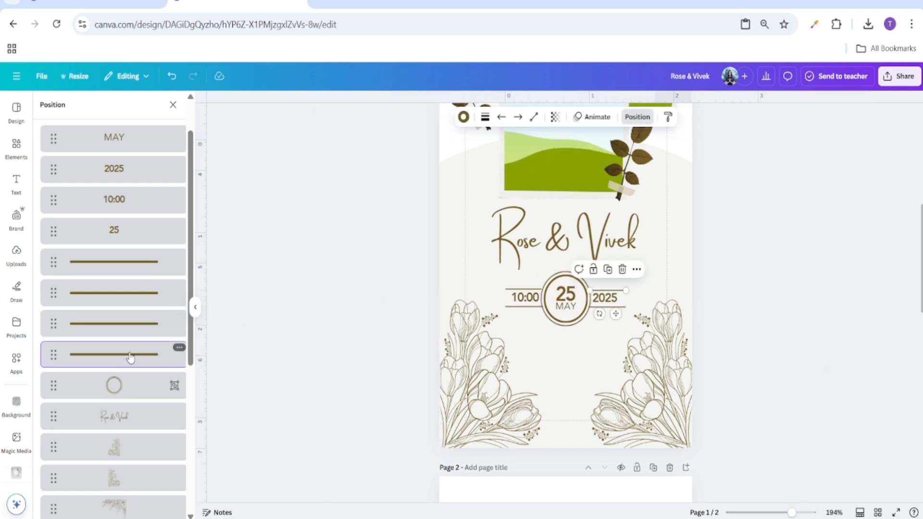
{"action": "left_click", "coordinate": [136, 331]}
{"action": "left_click", "coordinate": [138, 353]}
{"action": "left_click", "coordinate": [139, 328], "text": "shift"}
{"action": "key", "text": "ctrl+g"}
Group the two lines around "10:00", and combine both line pairs and the ring into one group.
{"action": "left_click", "coordinate": [140, 297]}
{"action": "left_click", "coordinate": [139, 271], "text": "shift"}
{"action": "key", "text": "ctrl+g"}
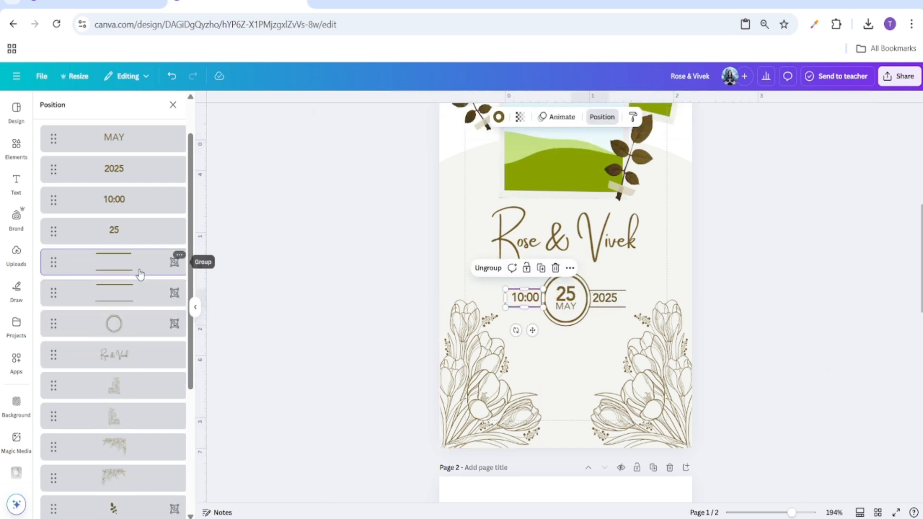
{"action": "left_click", "coordinate": [139, 303], "text": "shift"}
{"action": "key", "text": "ctrl+g"}
{"action": "left_click", "coordinate": [140, 295], "text": "shift"}
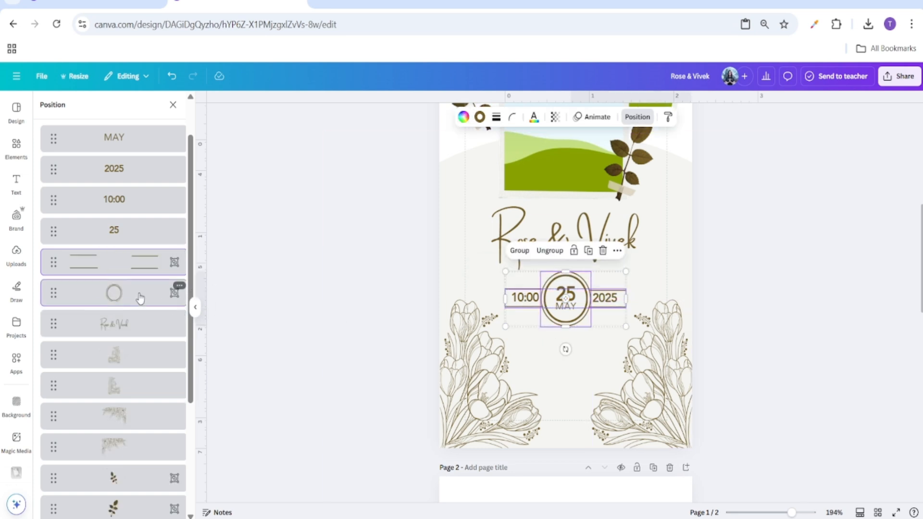
{"action": "key", "text": "ctrl+g"}
Group the ringed lines with the "25", "MAY", "10:00" and "2025" texts, and place the slightly enlarged emblem lower beneath the names.
{"action": "scroll", "coordinate": [139, 289], "scroll_direction": "up", "scroll_amount": 2}
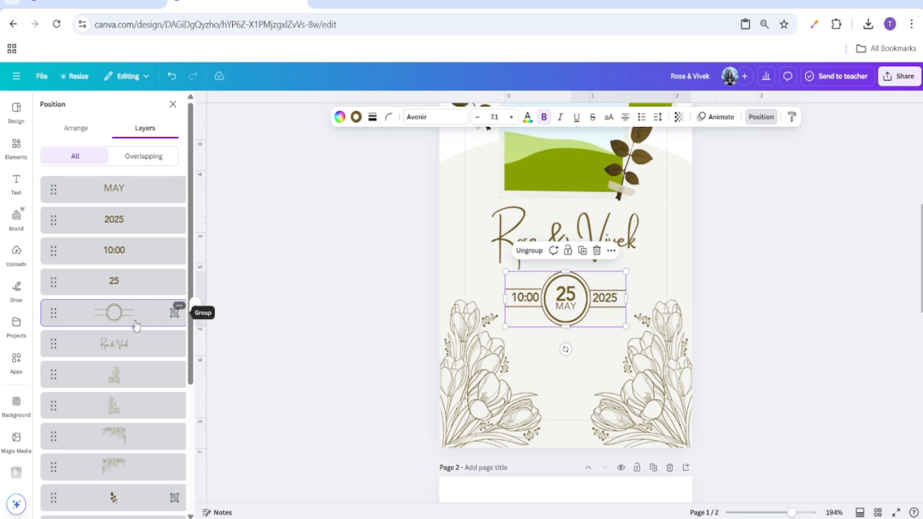
{"action": "left_click", "coordinate": [143, 200], "text": "shift"}
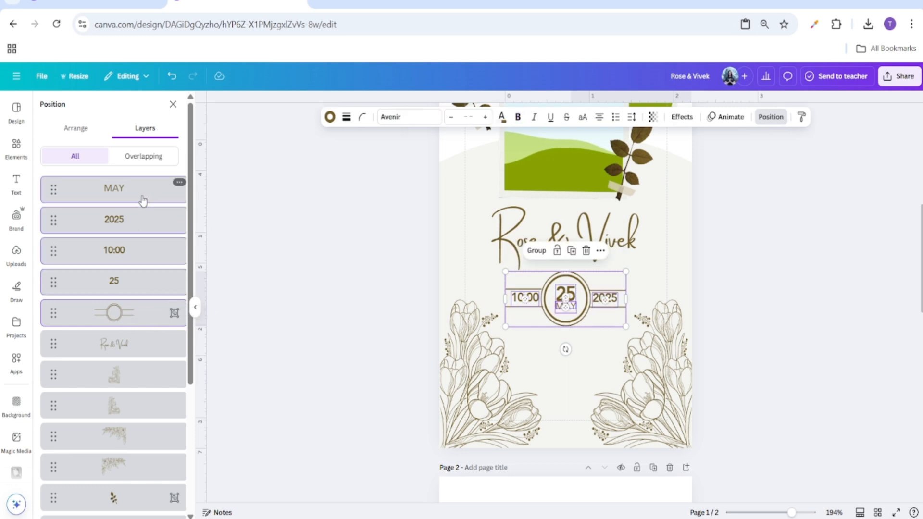
{"action": "key", "text": "ctrl+g"}
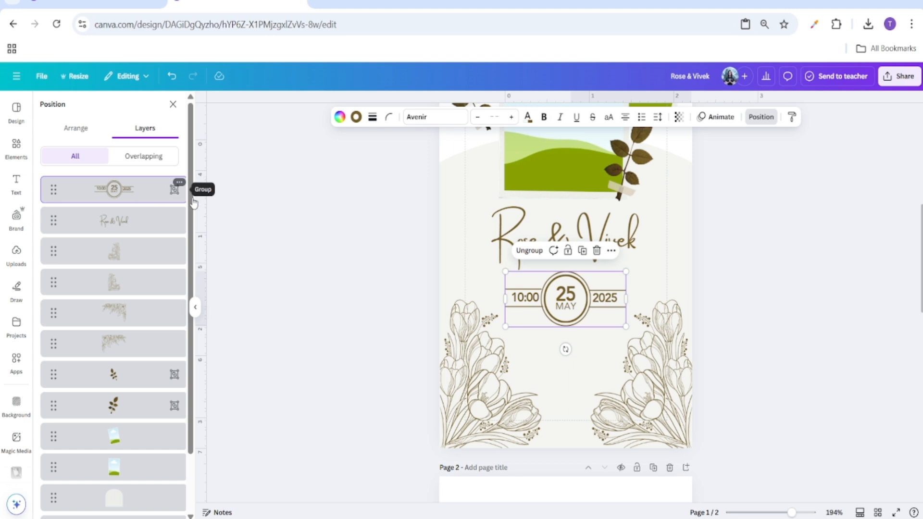
{"action": "left_click_drag", "start_coordinate": [597, 315], "coordinate": [631, 346]}
{"action": "left_click", "coordinate": [788, 340]}
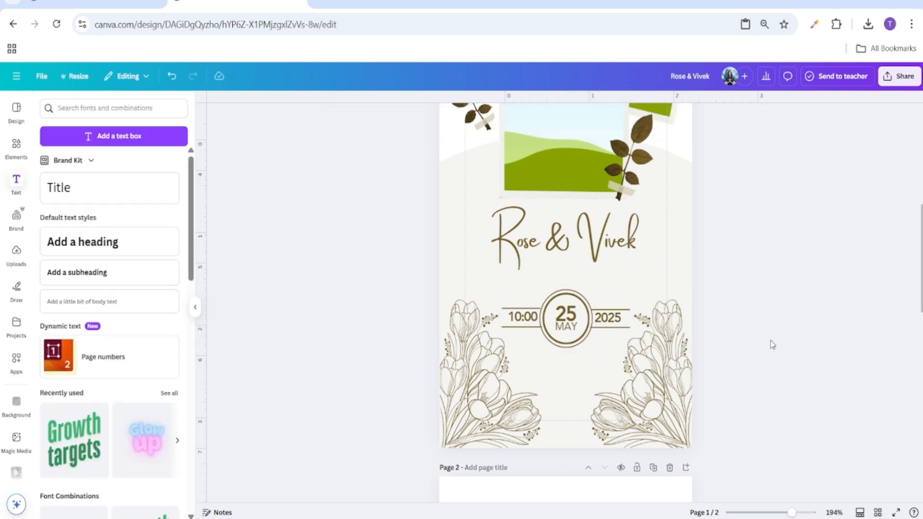
Enlarge the couple's names heading on page 1 to font size 24.
{"action": "left_click_drag", "start_coordinate": [792, 513], "coordinate": [778, 513]}
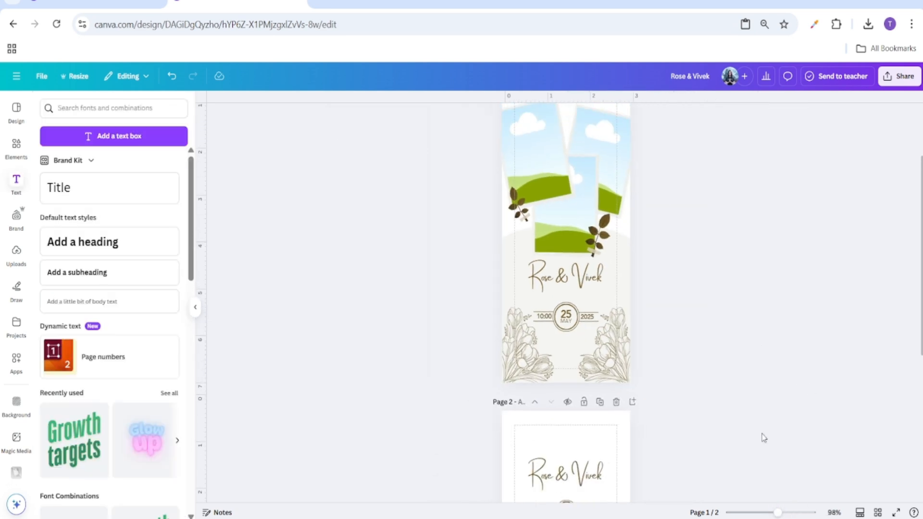
{"action": "left_click", "coordinate": [567, 281]}
{"action": "left_click", "coordinate": [459, 118]}
{"action": "left_click", "coordinate": [459, 118]}
{"action": "left_click", "coordinate": [459, 118]}
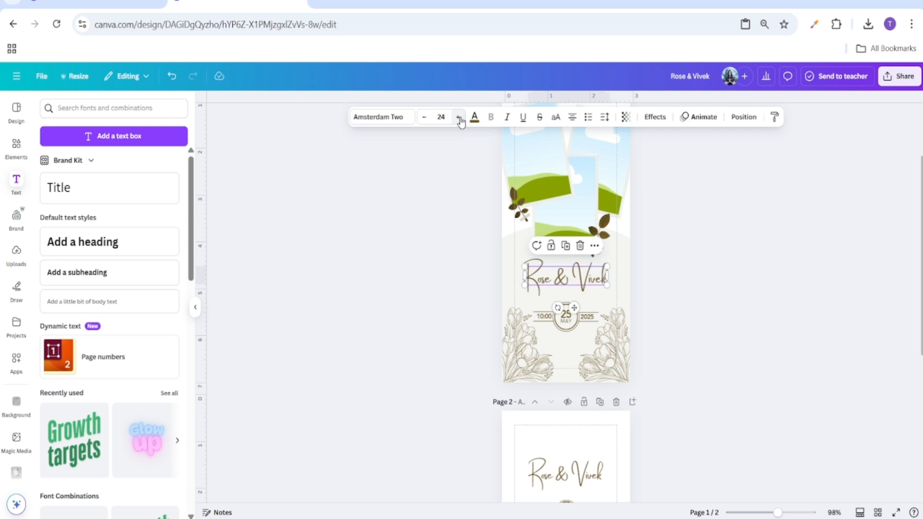
{"action": "left_click", "coordinate": [443, 313]}
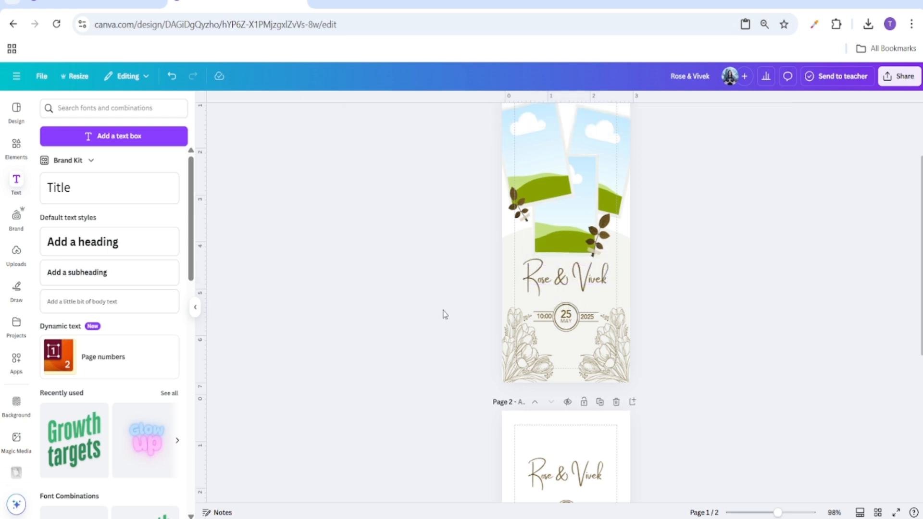
Set the transparency of the floral line drawing in page 1's upper-left corner to 54.
{"action": "left_click_drag", "start_coordinate": [777, 512], "coordinate": [774, 513]}
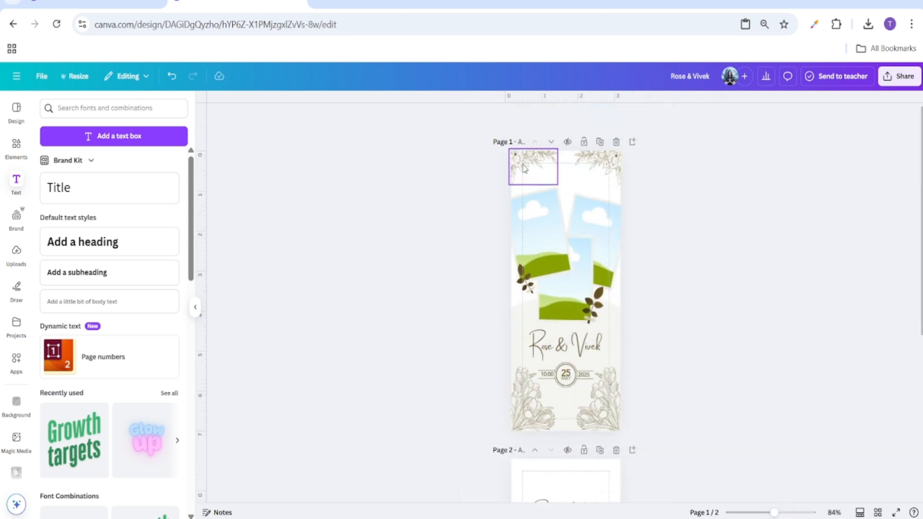
{"action": "left_click", "coordinate": [540, 164]}
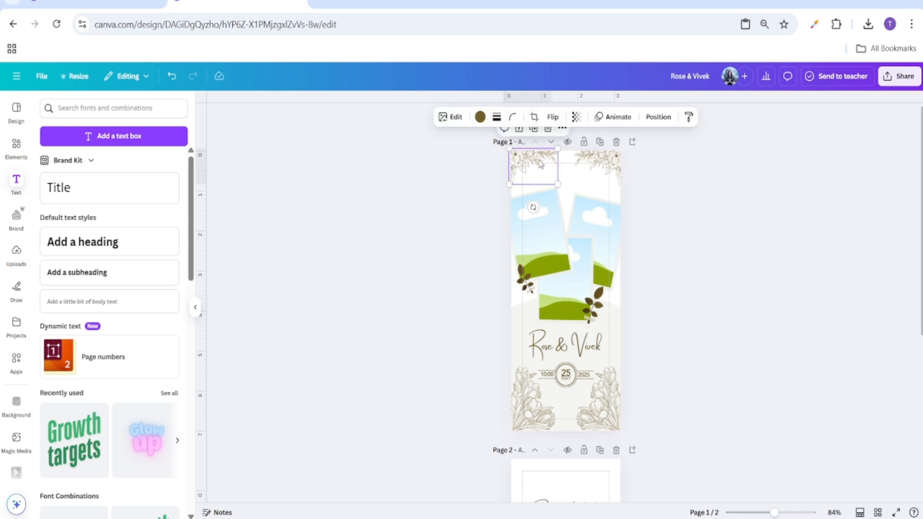
{"action": "left_click_drag", "start_coordinate": [774, 513], "coordinate": [782, 513]}
{"action": "scroll", "coordinate": [769, 370], "scroll_direction": "up", "scroll_amount": 3}
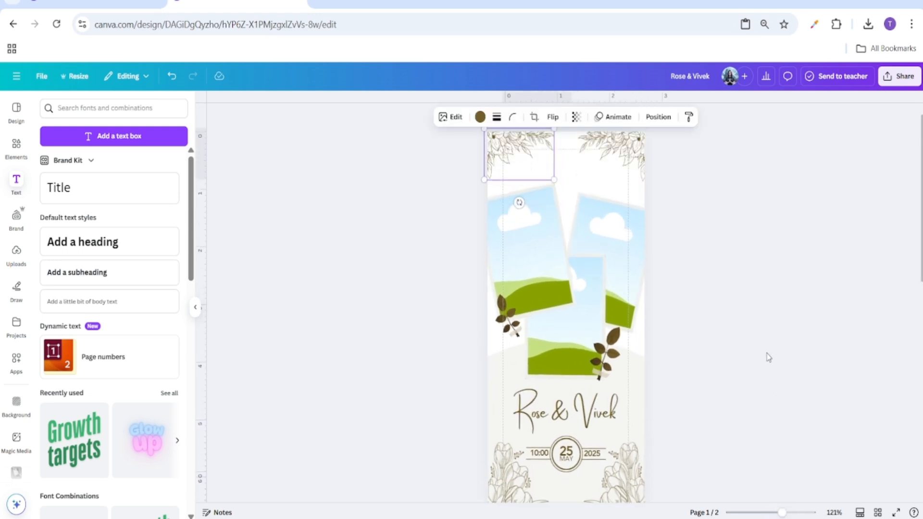
{"action": "left_click", "coordinate": [578, 118]}
{"action": "left_click", "coordinate": [568, 158]}
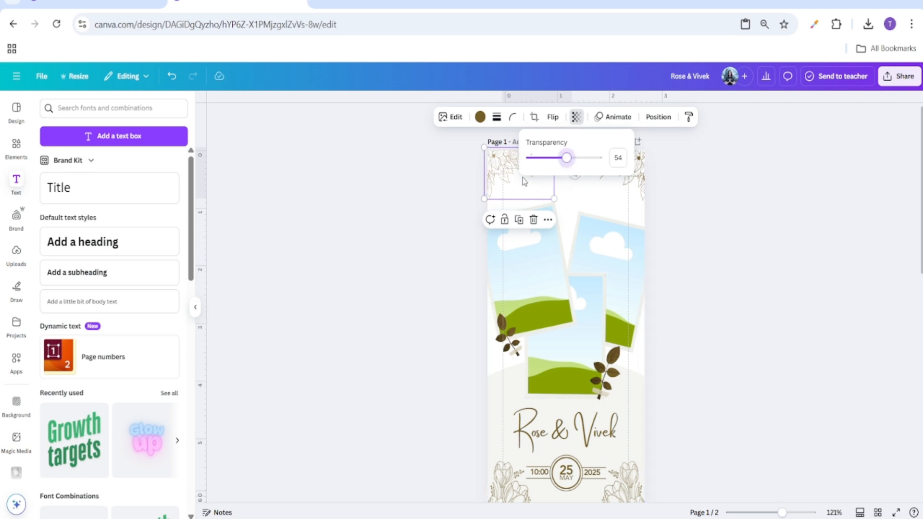
Copy the upper-left floral drawing's style onto the matching floral drawing in the upper-right corner of page 1.
{"action": "left_click", "coordinate": [689, 121]}
{"action": "left_click", "coordinate": [625, 169]}
{"action": "left_click", "coordinate": [716, 186]}
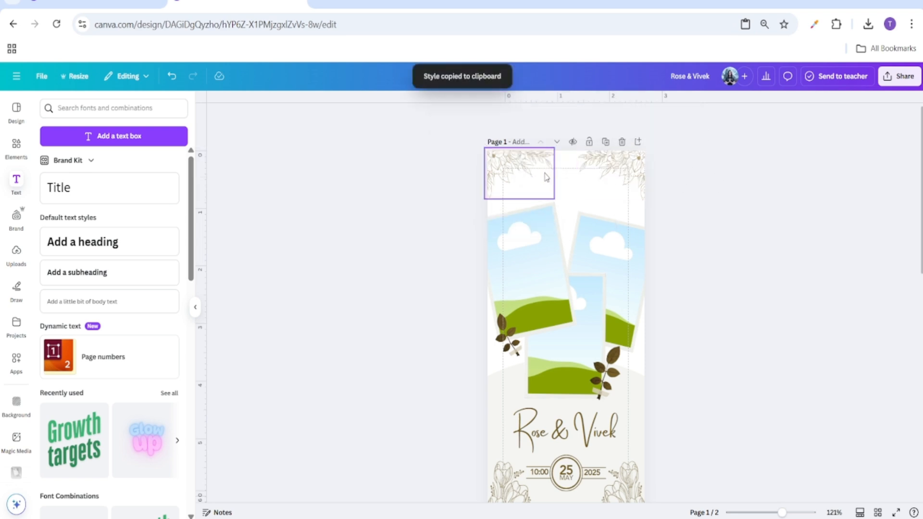
Set the transparency of the tulip drawing in page 1's lower-left corner to 54.
{"action": "scroll", "coordinate": [601, 360], "scroll_direction": "down", "scroll_amount": 5}
{"action": "left_click", "coordinate": [525, 266]}
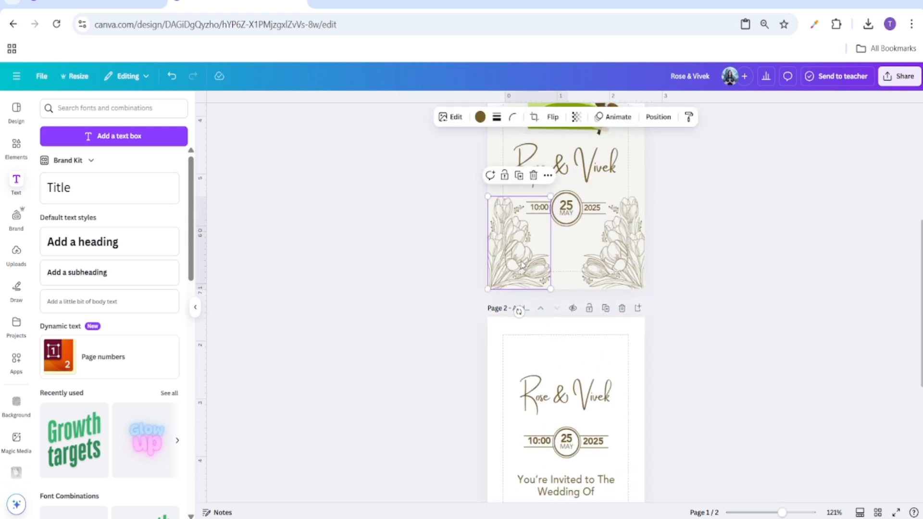
{"action": "left_click", "coordinate": [576, 117]}
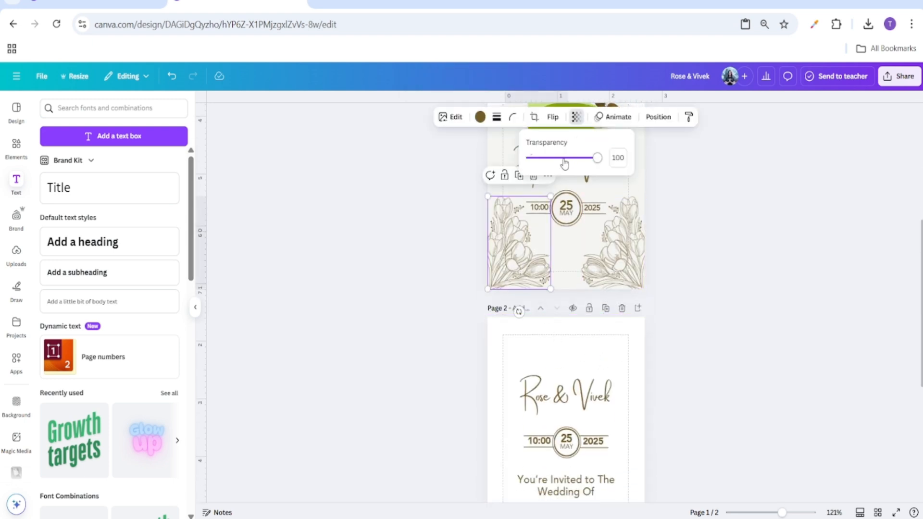
{"action": "left_click_drag", "start_coordinate": [563, 163], "coordinate": [568, 161]}
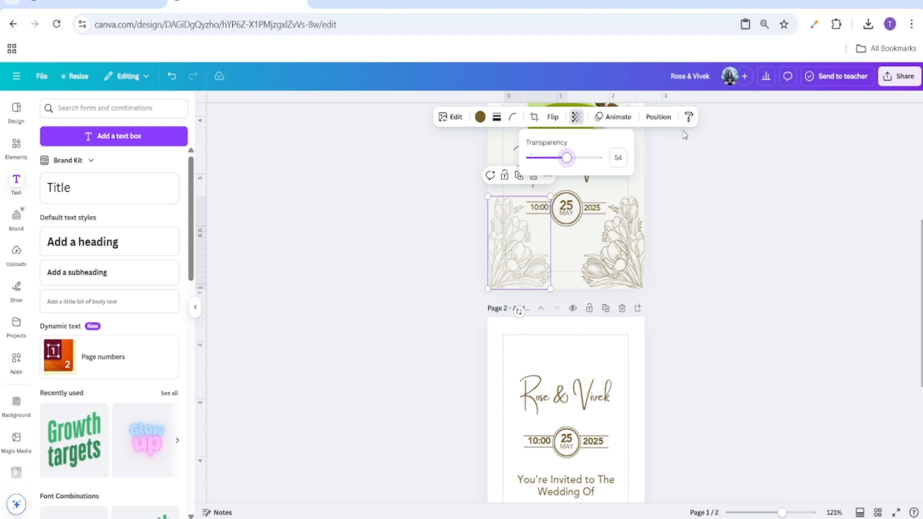
Copy the lower-left tulip drawing's style onto the matching tulip drawing in the lower-right corner.
{"action": "left_click", "coordinate": [689, 117]}
{"action": "left_click", "coordinate": [618, 262]}
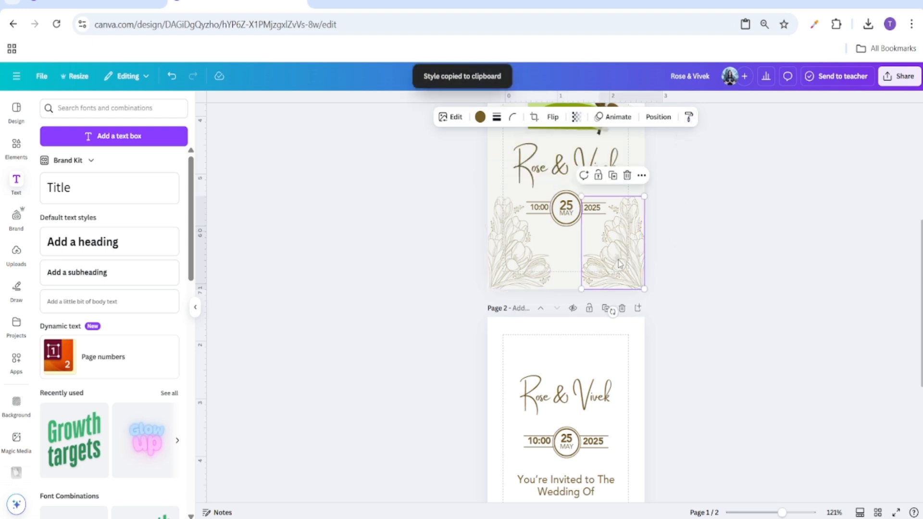
{"action": "left_click", "coordinate": [706, 281]}
Preview the invitation's first page in full screen, then return to the editor.
{"action": "scroll", "coordinate": [723, 325], "scroll_direction": "up", "scroll_amount": 4}
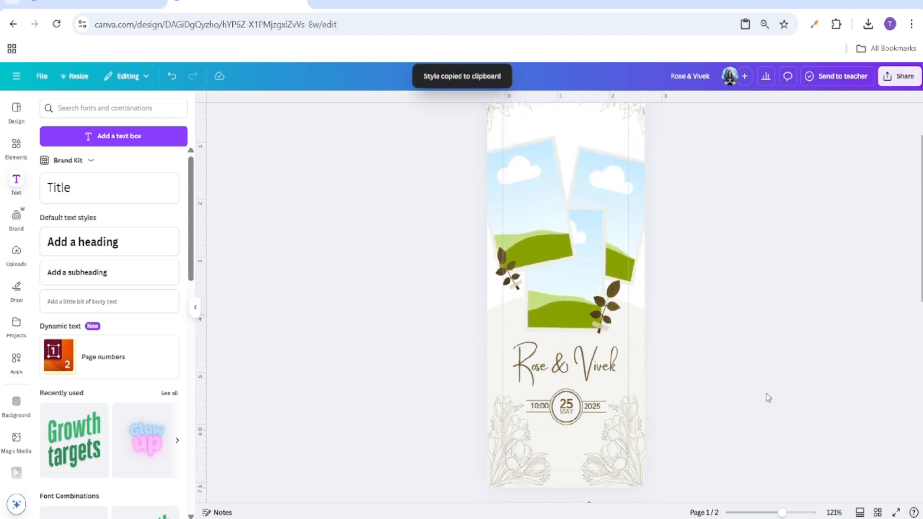
{"action": "left_click", "coordinate": [896, 513]}
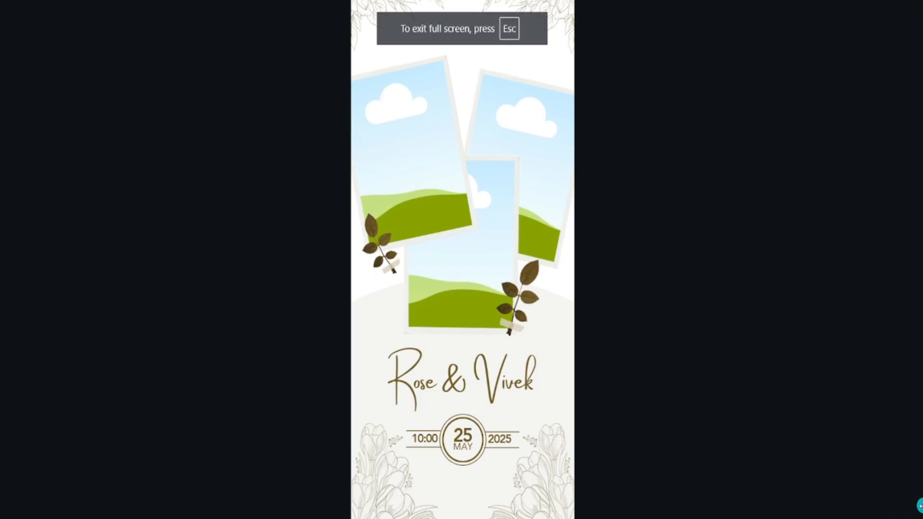
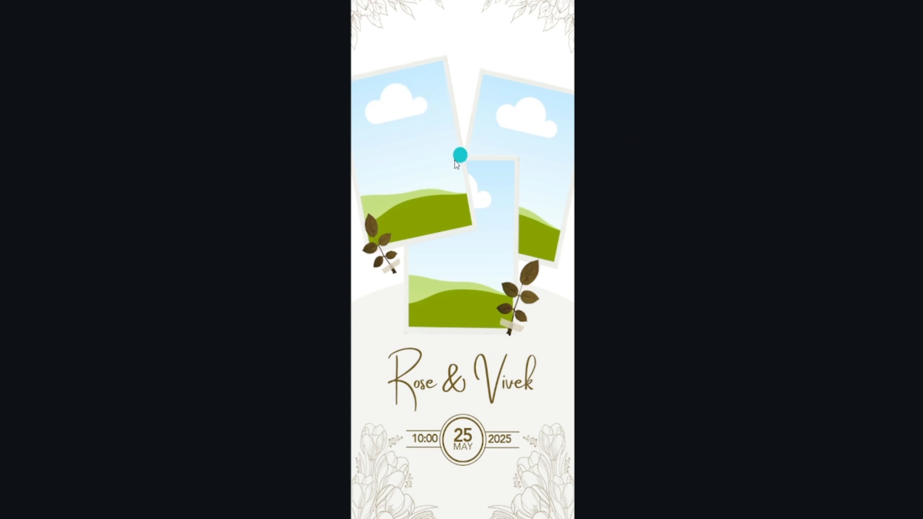
{"action": "mouse_move", "coordinate": [463, 10]}
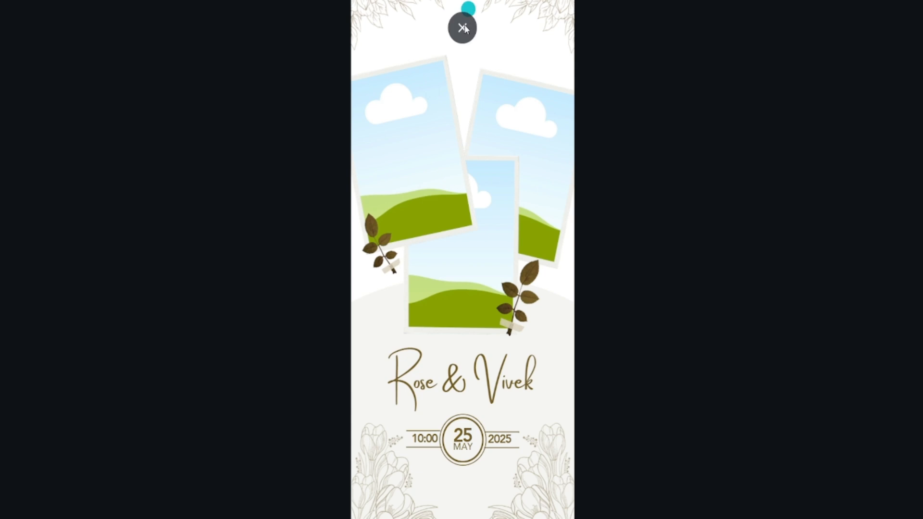
{"action": "left_click", "coordinate": [471, 30]}
{"action": "left_click", "coordinate": [686, 256]}
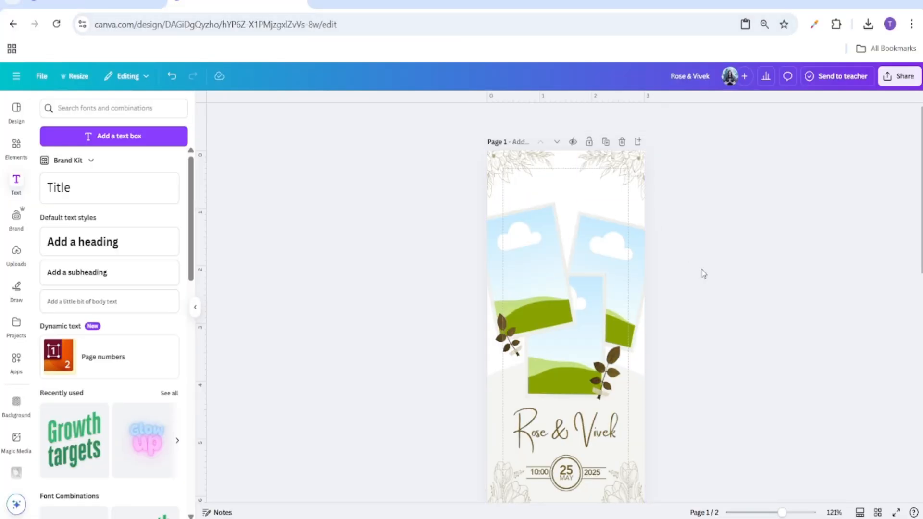
Place the uploaded portrait-format wedding photo into the lower centre photo frame on page 1.
{"action": "left_click", "coordinate": [16, 253]}
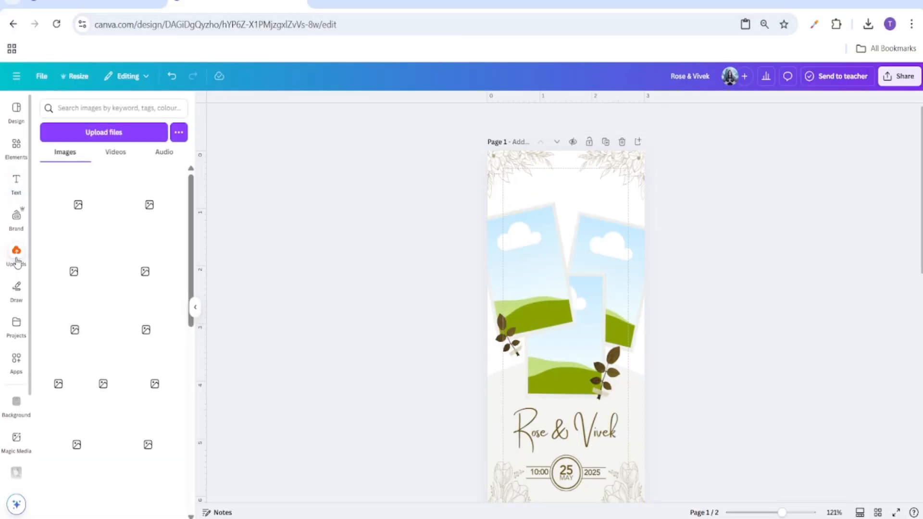
{"action": "scroll", "coordinate": [148, 309], "scroll_direction": "down", "scroll_amount": 2}
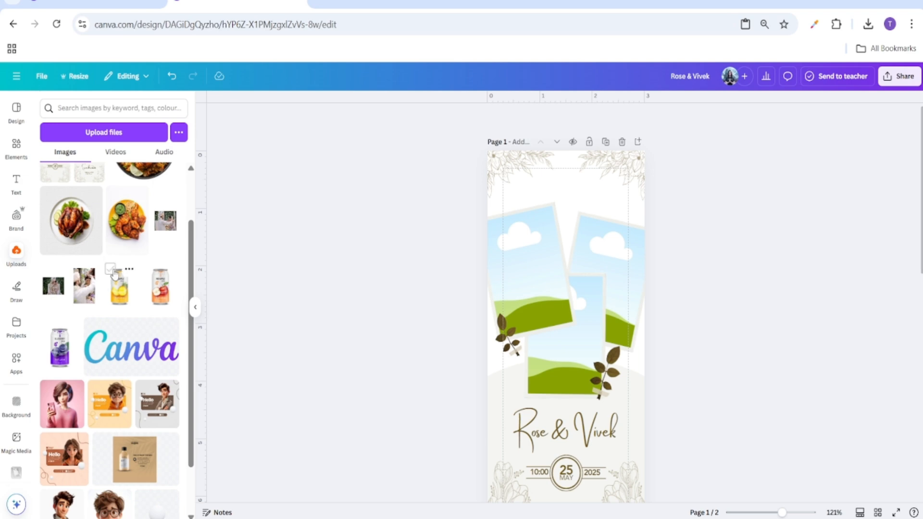
{"action": "scroll", "coordinate": [110, 281], "scroll_direction": "down", "scroll_amount": 2}
{"action": "left_click_drag", "start_coordinate": [779, 512], "coordinate": [791, 512]}
{"action": "scroll", "coordinate": [102, 293], "scroll_direction": "up", "scroll_amount": 2}
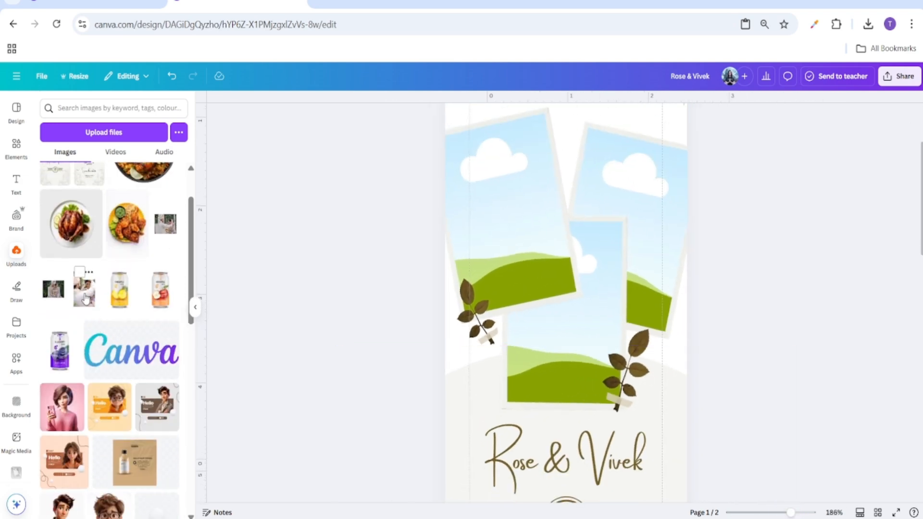
{"action": "left_click", "coordinate": [85, 298]}
{"action": "left_click_drag", "start_coordinate": [636, 367], "coordinate": [571, 369]}
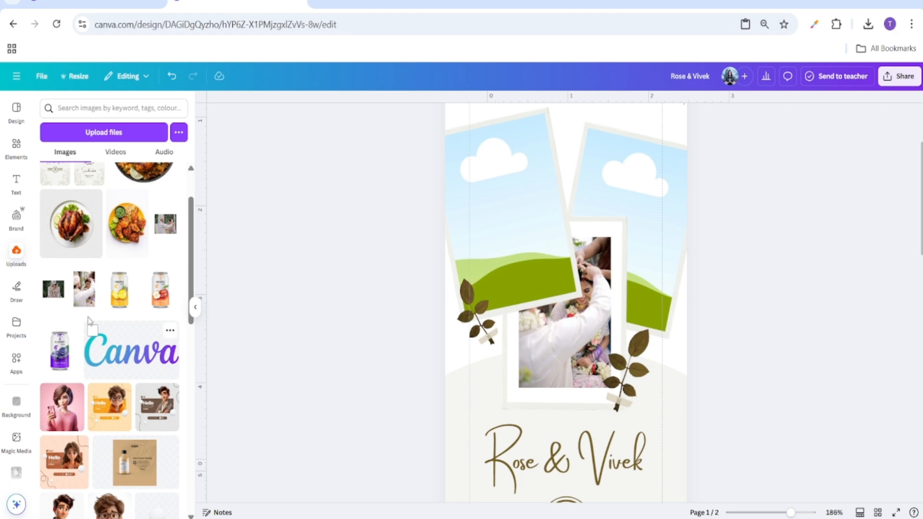
Fill the left frame with the uploaded photo of the seated garlanded couple and the right frame with the remaining wedding photo.
{"action": "left_click", "coordinate": [60, 287]}
{"action": "left_click_drag", "start_coordinate": [576, 342], "coordinate": [527, 246]}
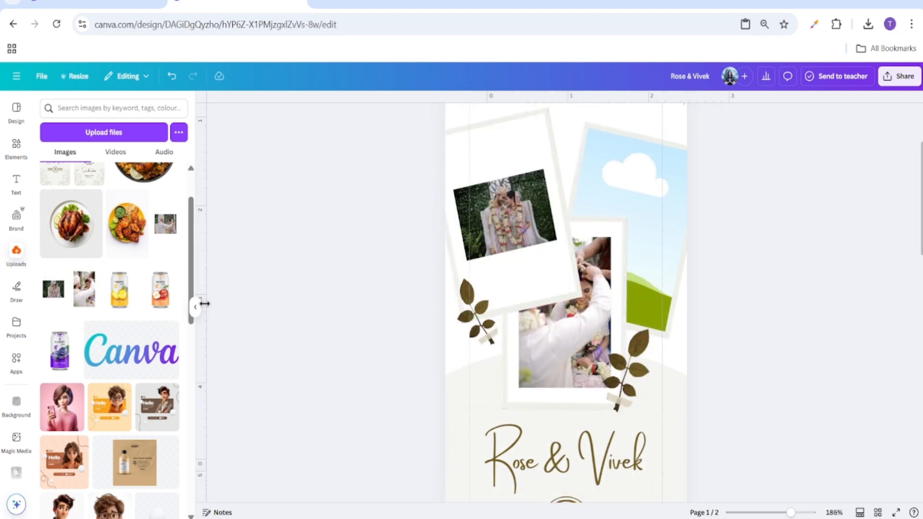
{"action": "left_click", "coordinate": [166, 224]}
{"action": "left_click_drag", "start_coordinate": [591, 344], "coordinate": [695, 212]}
{"action": "scroll", "coordinate": [765, 331], "scroll_direction": "up", "scroll_amount": 2}
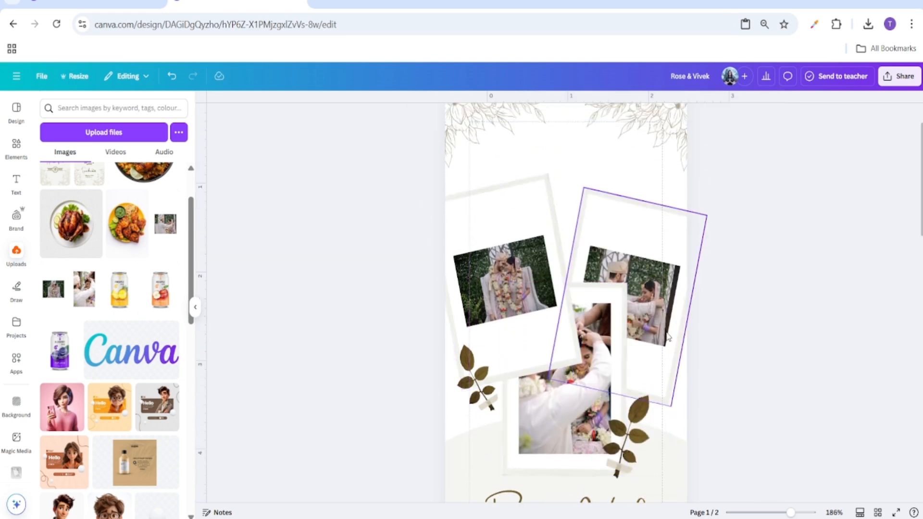
Enlarge the photo inside the centre frame's crop until it fills the frame with the couple in view, and apply the crop.
{"action": "scroll", "coordinate": [628, 294], "scroll_direction": "down", "scroll_amount": 2}
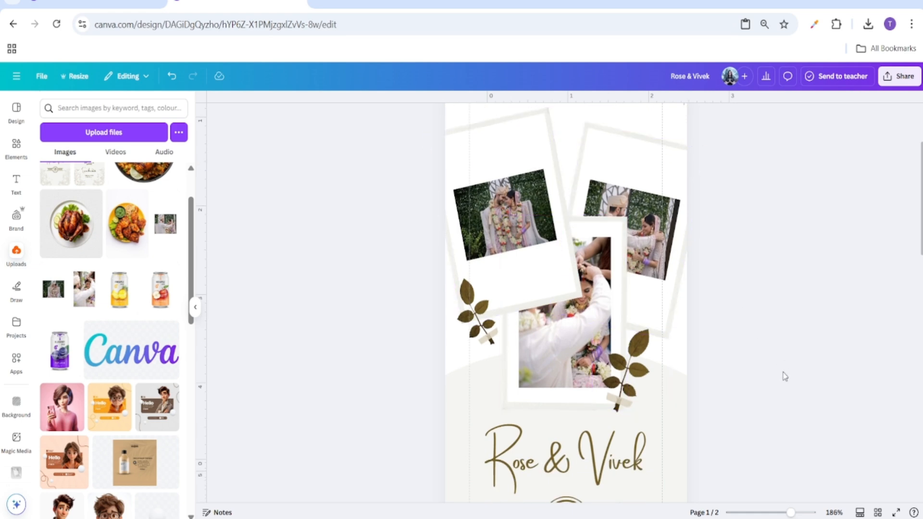
{"action": "left_click", "coordinate": [568, 360]}
{"action": "double_click", "coordinate": [567, 359]}
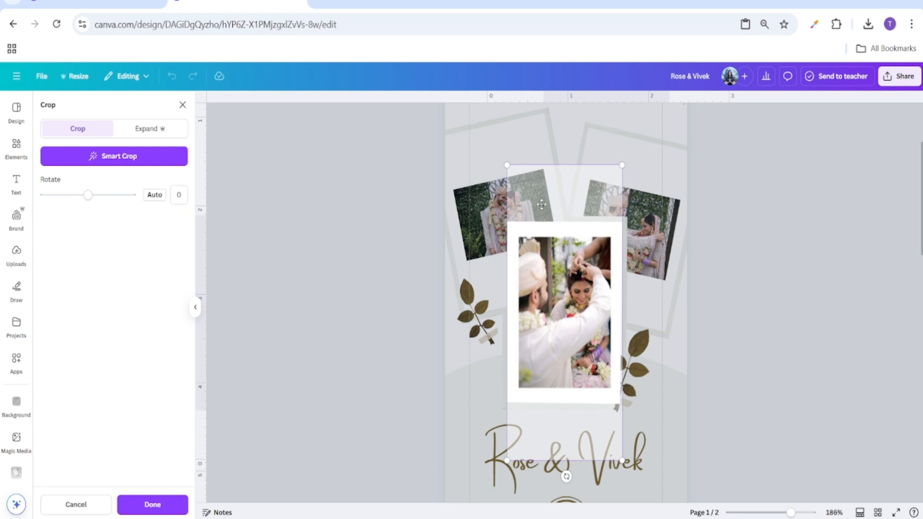
{"action": "left_click_drag", "start_coordinate": [509, 459], "coordinate": [496, 492]}
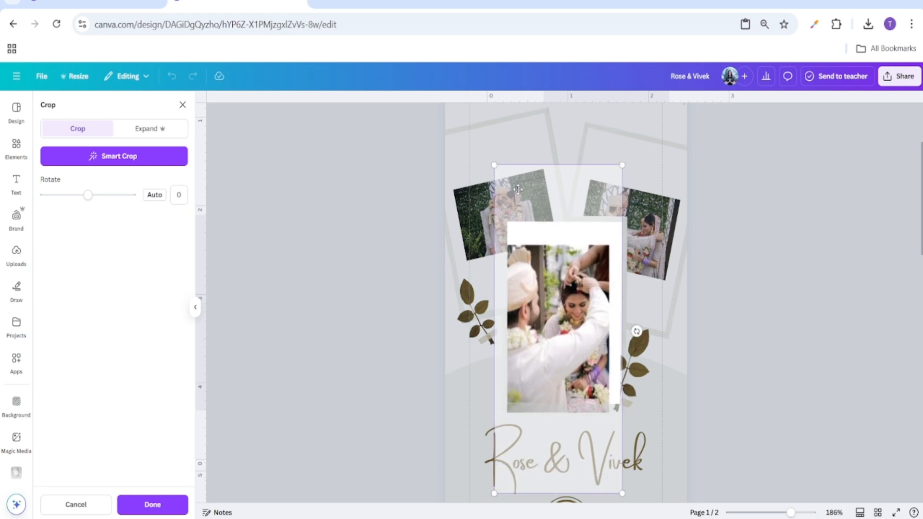
{"action": "left_click_drag", "start_coordinate": [496, 164], "coordinate": [483, 130]}
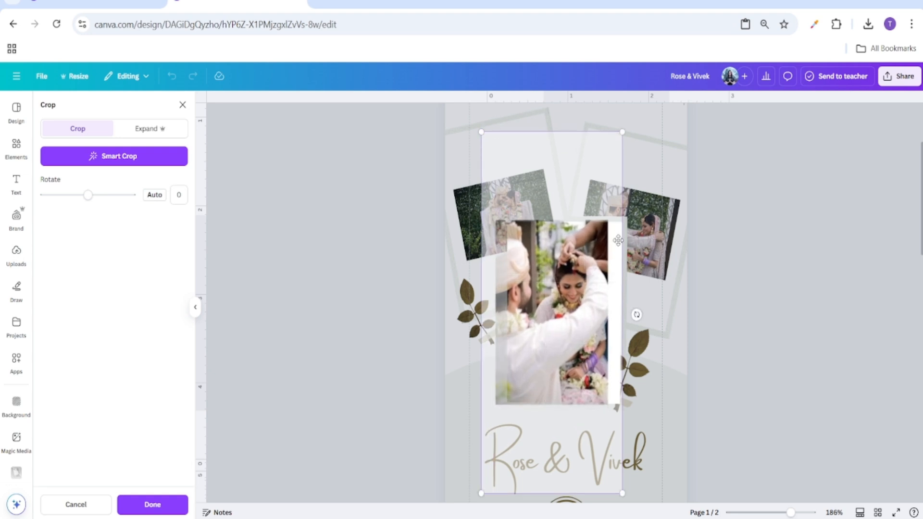
{"action": "left_click_drag", "start_coordinate": [622, 133], "coordinate": [647, 102]}
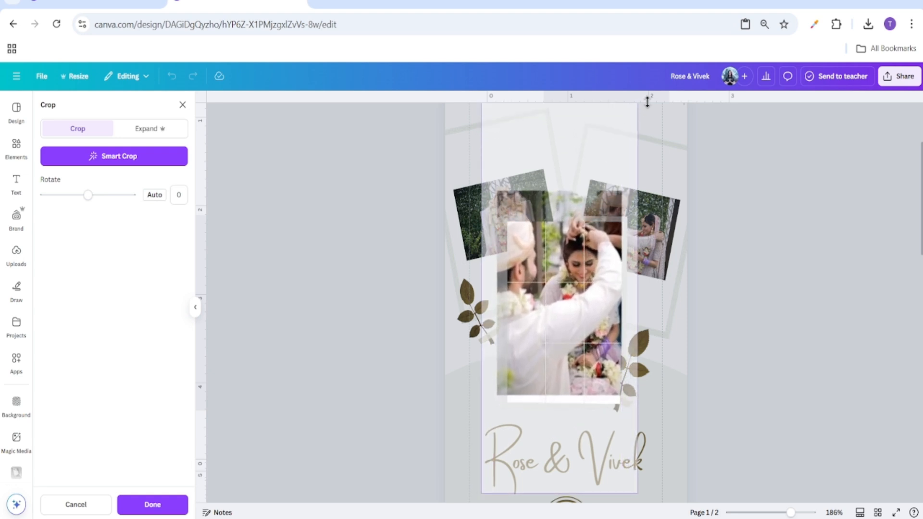
{"action": "left_click_drag", "start_coordinate": [637, 491], "coordinate": [645, 510]}
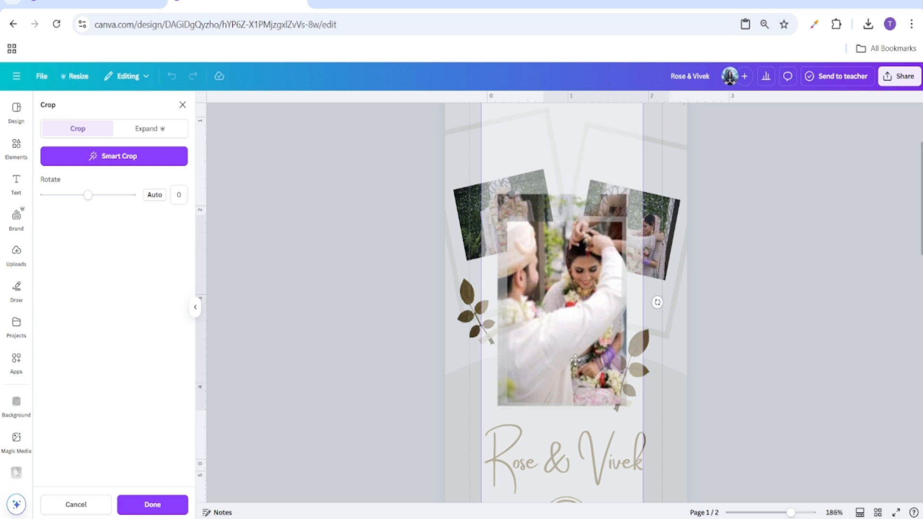
{"action": "left_click", "coordinate": [151, 504]}
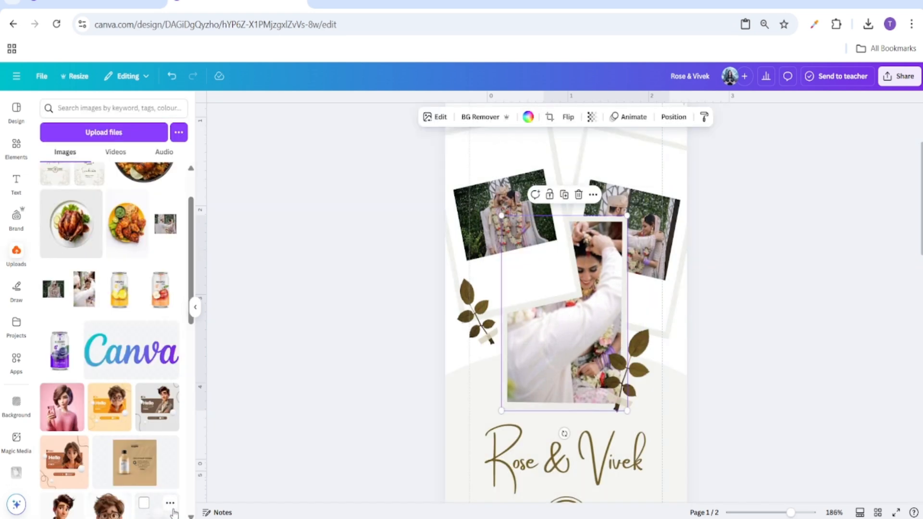
{"action": "left_click", "coordinate": [303, 353]}
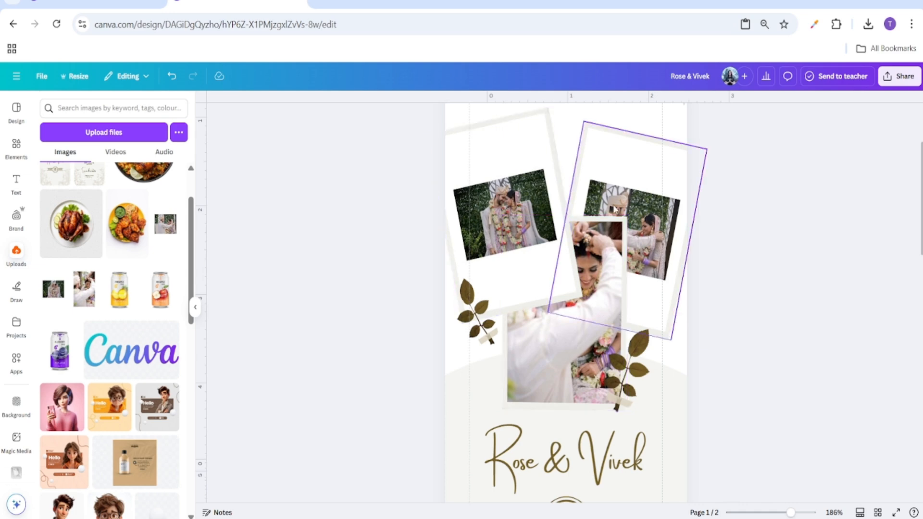
Enlarge and reposition the photo inside the left frame's crop so the garlanded couple fills the frame, and apply it.
{"action": "double_click", "coordinate": [507, 275]}
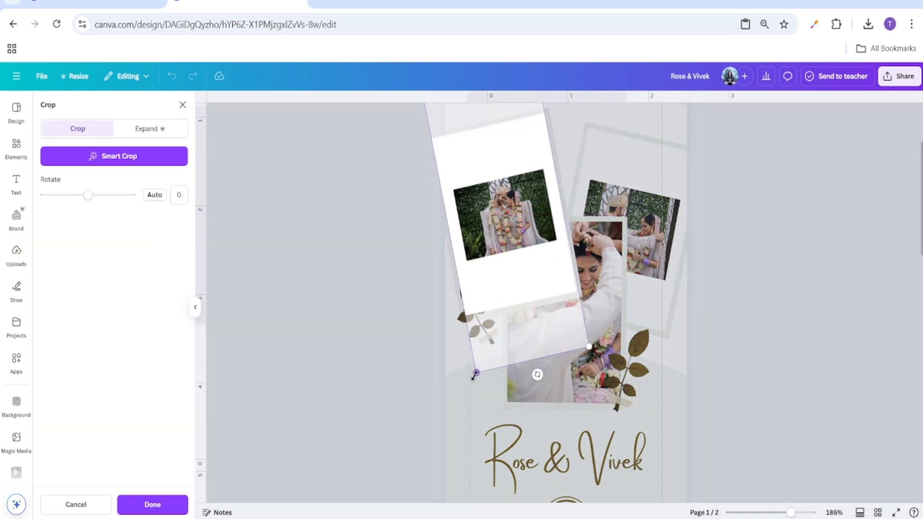
{"action": "left_click_drag", "start_coordinate": [475, 375], "coordinate": [455, 471]}
{"action": "scroll", "coordinate": [529, 148], "scroll_direction": "up", "scroll_amount": 2}
{"action": "left_click_drag", "start_coordinate": [530, 148], "coordinate": [461, 433]}
{"action": "scroll", "coordinate": [461, 433], "scroll_direction": "down", "scroll_amount": 2}
{"action": "left_click_drag", "start_coordinate": [676, 503], "coordinate": [719, 517]}
{"action": "scroll", "coordinate": [674, 433], "scroll_direction": "down", "scroll_amount": 3}
{"action": "left_click_drag", "start_coordinate": [631, 365], "coordinate": [652, 390]}
{"action": "scroll", "coordinate": [534, 247], "scroll_direction": "up", "scroll_amount": 5}
{"action": "left_click", "coordinate": [155, 194]}
{"action": "left_click_drag", "start_coordinate": [497, 293], "coordinate": [495, 280]}
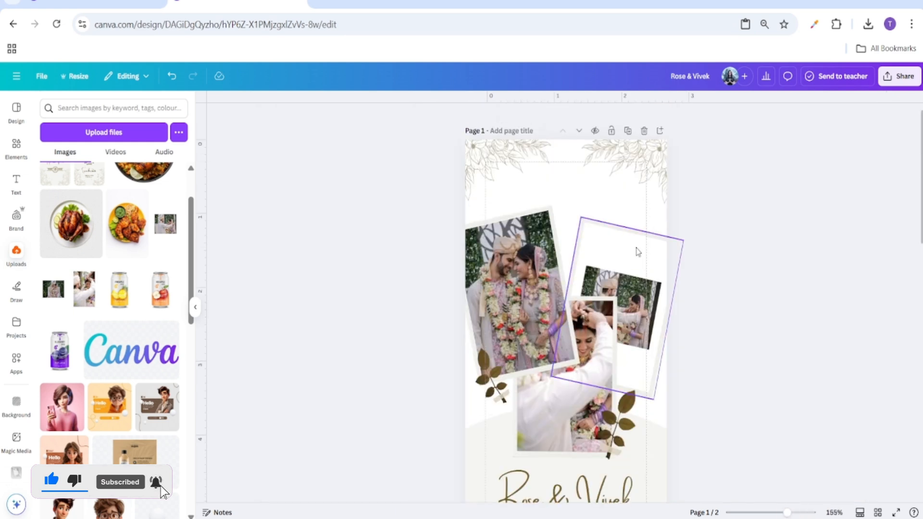
Enlarge and reposition the photo inside the right frame's crop so it fills the frame, and apply it.
{"action": "double_click", "coordinate": [637, 252]}
{"action": "scroll", "coordinate": [603, 249], "scroll_direction": "down", "scroll_amount": 2}
{"action": "left_click_drag", "start_coordinate": [603, 249], "coordinate": [595, 245]}
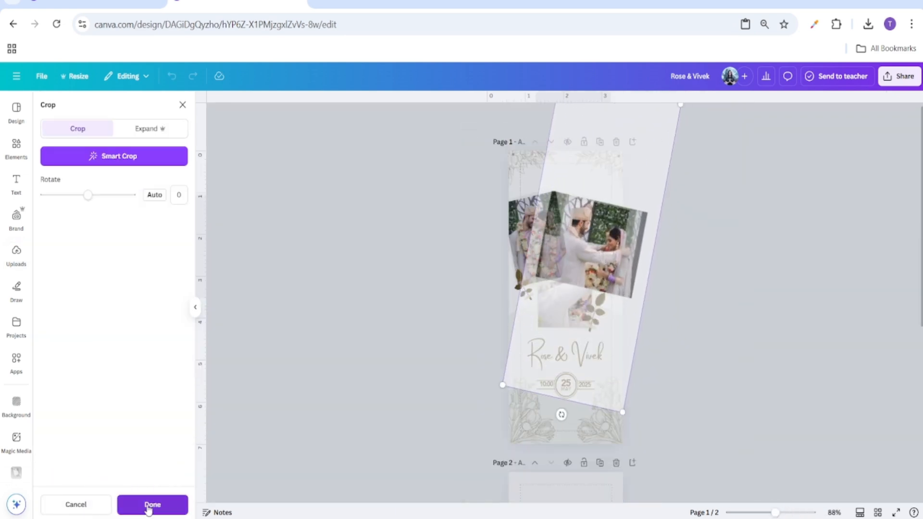
{"action": "left_click", "coordinate": [178, 505]}
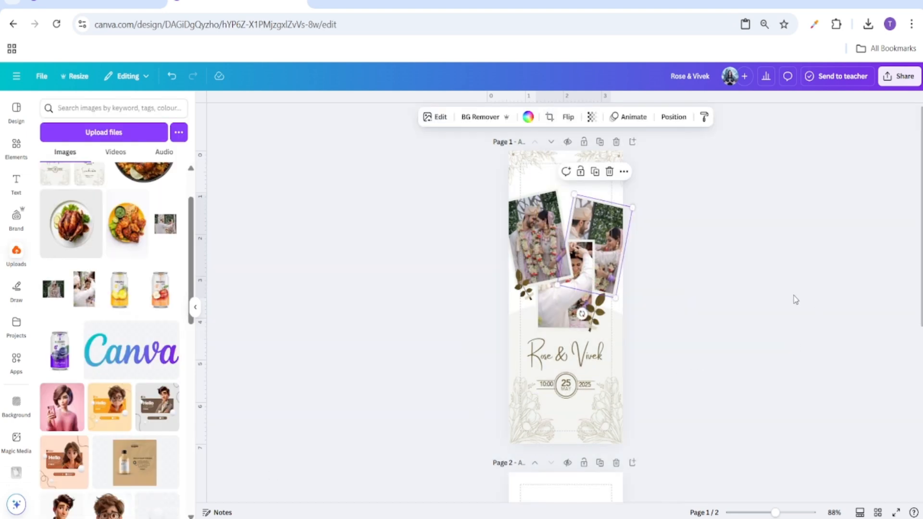
Add the recently used line drawing of two butterflies to the front page and place it above the right photo.
{"action": "left_click", "coordinate": [793, 296]}
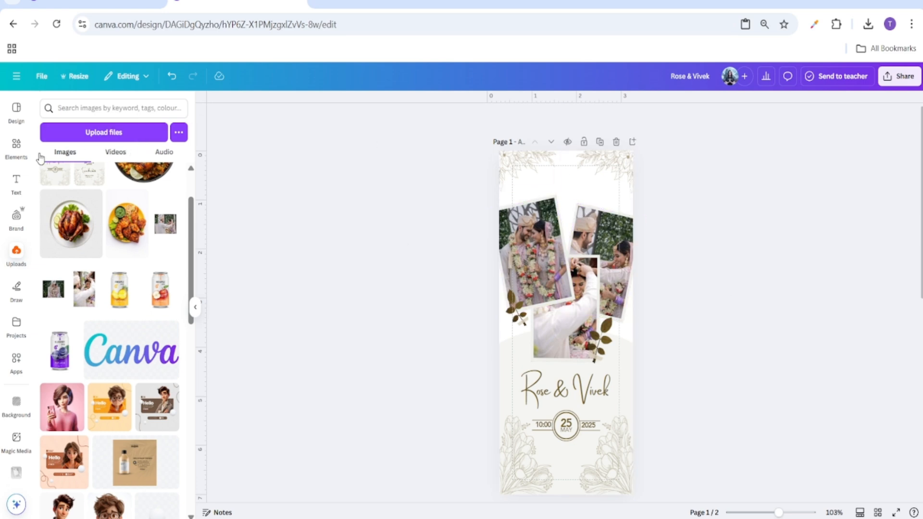
{"action": "left_click", "coordinate": [14, 149]}
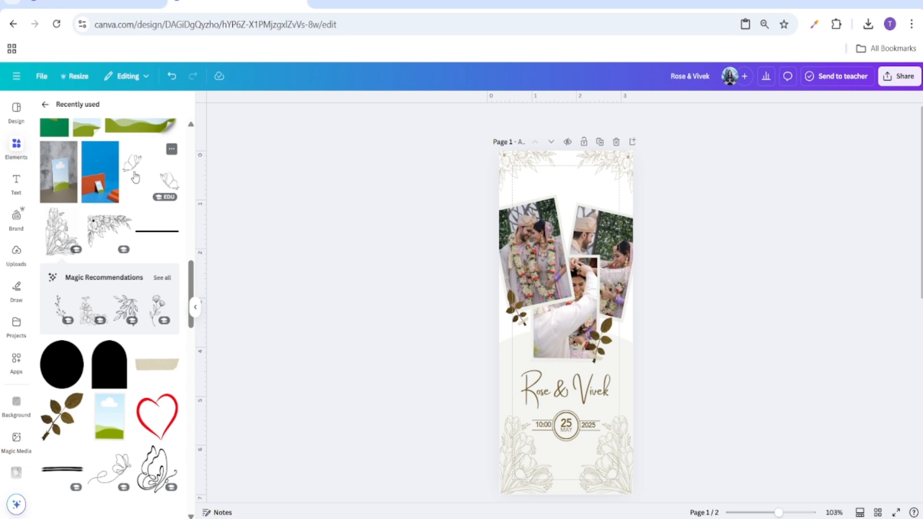
{"action": "left_click", "coordinate": [156, 181]}
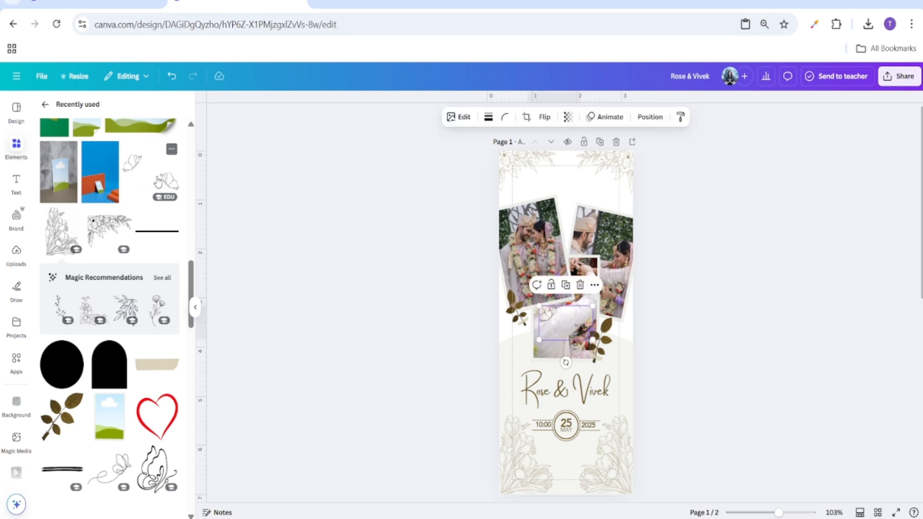
{"action": "left_click", "coordinate": [687, 347]}
{"action": "left_click_drag", "start_coordinate": [780, 514], "coordinate": [795, 513]}
{"action": "left_click", "coordinate": [566, 361]}
{"action": "left_click_drag", "start_coordinate": [567, 360], "coordinate": [601, 122]}
{"action": "scroll", "coordinate": [553, 144], "scroll_direction": "up", "scroll_amount": 3}
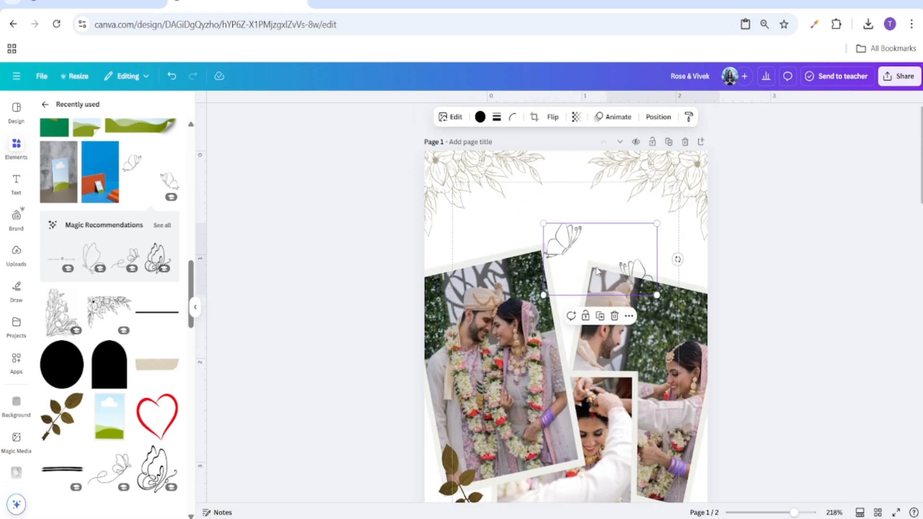
Recolour the butterfly drawing with the brown used for the heading.
{"action": "left_click", "coordinate": [480, 116]}
{"action": "left_click", "coordinate": [97, 179]}
{"action": "left_click", "coordinate": [286, 282]}
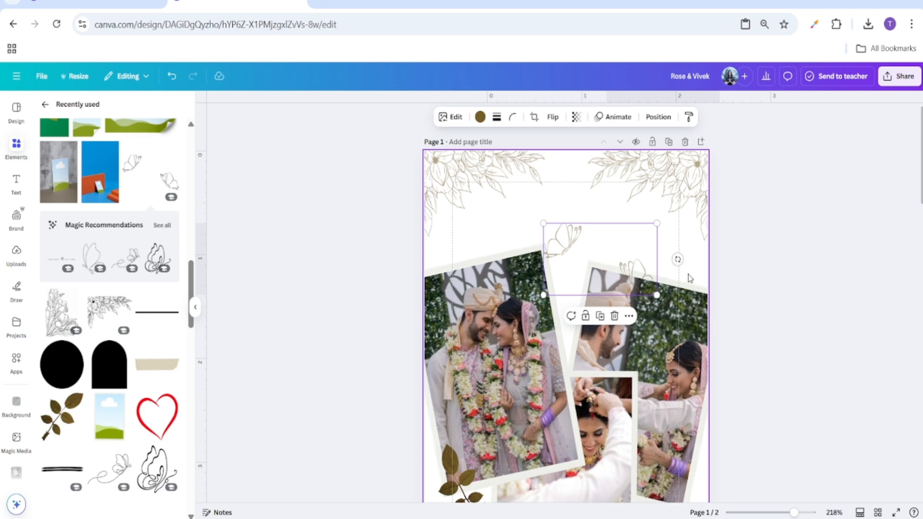
Rotate and shrink the butterfly drawing, and position it at the upper corner of the right photo, beside the left photo.
{"action": "left_click", "coordinate": [680, 261]}
{"action": "left_click_drag", "start_coordinate": [600, 317], "coordinate": [640, 307]}
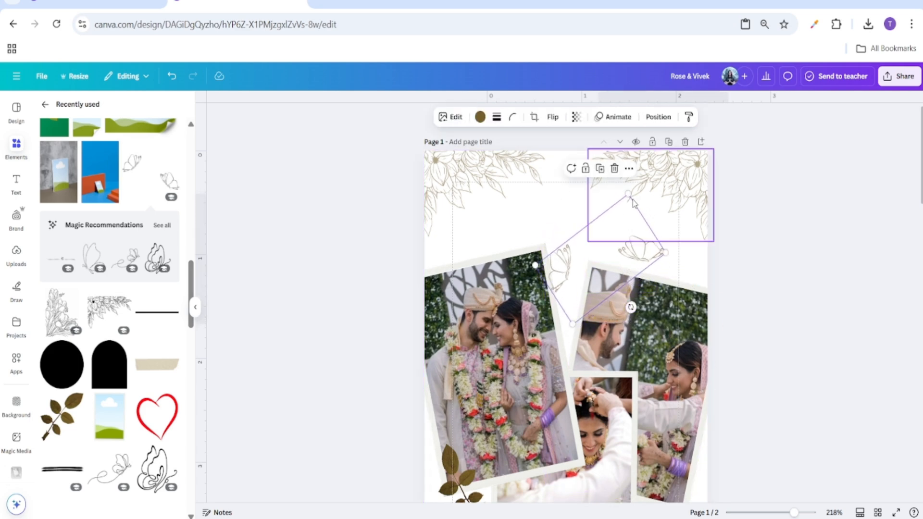
{"action": "left_click_drag", "start_coordinate": [621, 191], "coordinate": [620, 243]}
{"action": "mouse_move", "coordinate": [588, 298]}
{"action": "left_mouse_down"}
{"action": "mouse_move", "coordinate": [611, 269]}
{"action": "mouse_move", "coordinate": [598, 283]}
{"action": "left_mouse_up"}
{"action": "left_click", "coordinate": [748, 292]}
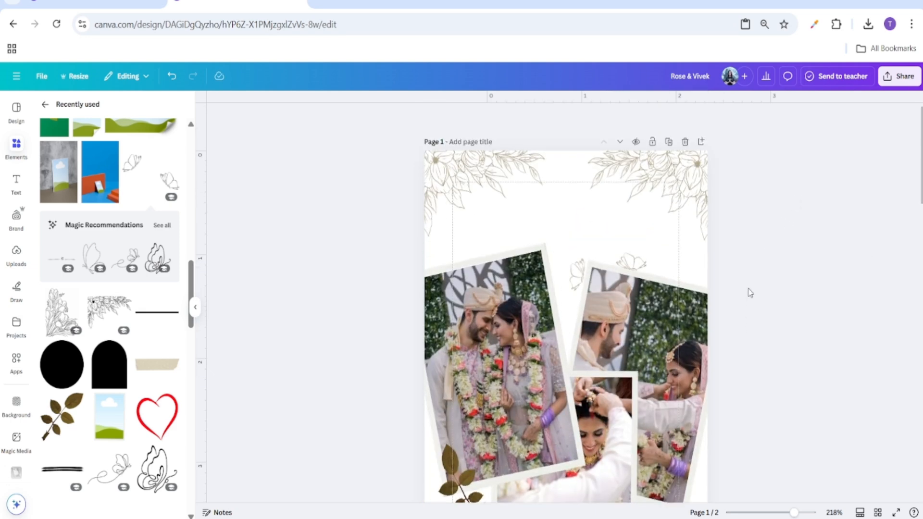
Nudge the two floral drawings in the front page's upper corners slightly inward and down.
{"action": "left_click_drag", "start_coordinate": [696, 202], "coordinate": [688, 201]}
{"action": "left_click", "coordinate": [746, 208]}
{"action": "left_click_drag", "start_coordinate": [474, 183], "coordinate": [479, 182]}
{"action": "left_click", "coordinate": [382, 247]}
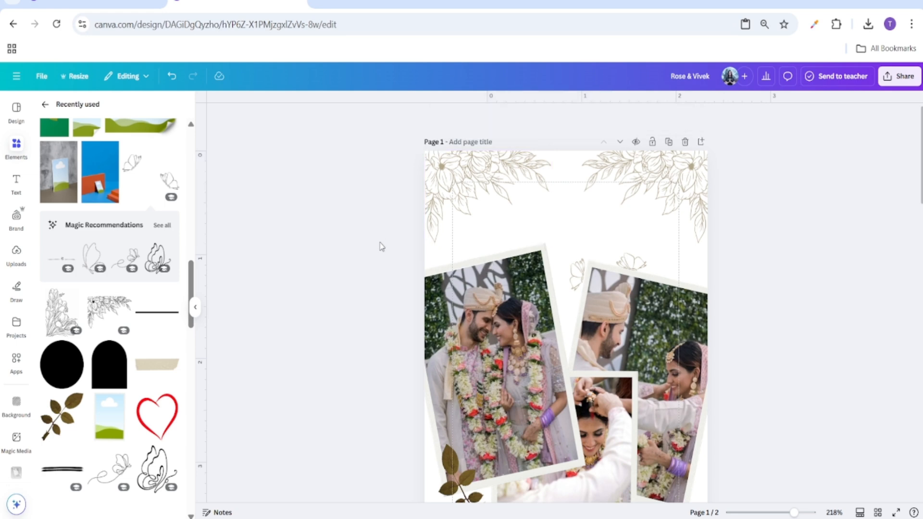
Duplicate the butterfly drawing and move the copy down to the area below the date badge.
{"action": "scroll", "coordinate": [380, 243], "scroll_direction": "down", "scroll_amount": 3}
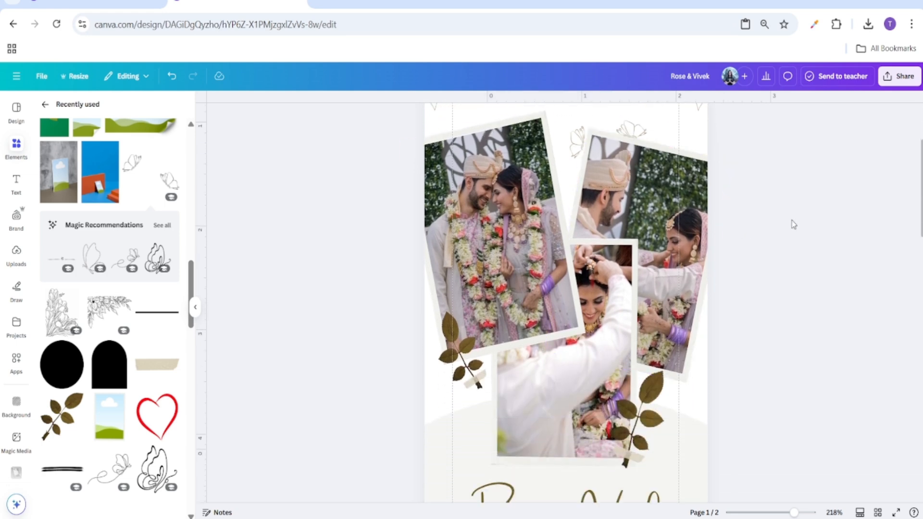
{"action": "left_click", "coordinate": [620, 128]}
{"action": "scroll", "coordinate": [620, 260], "scroll_direction": "up", "scroll_amount": 3}
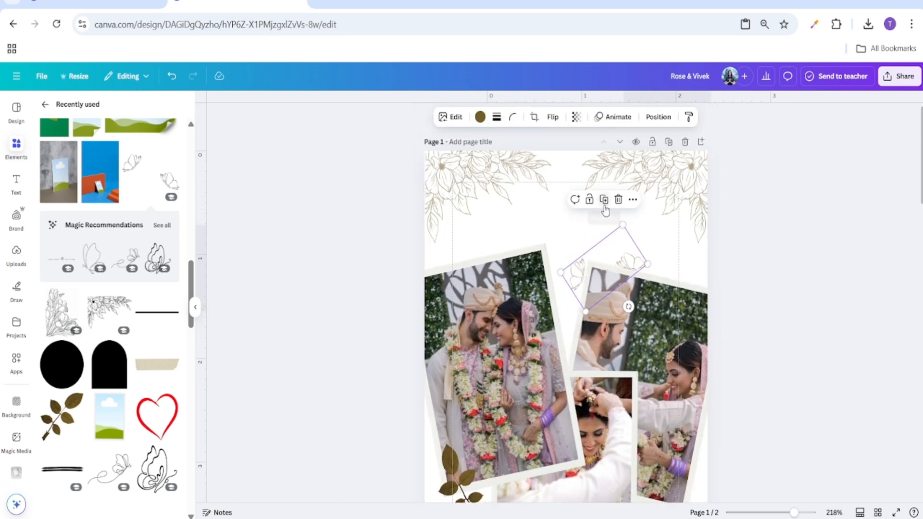
{"action": "left_click", "coordinate": [604, 202]}
{"action": "left_click_drag", "start_coordinate": [620, 282], "coordinate": [571, 507]}
{"action": "scroll", "coordinate": [592, 269], "scroll_direction": "down", "scroll_amount": 5}
{"action": "left_click_drag", "start_coordinate": [579, 246], "coordinate": [533, 342]}
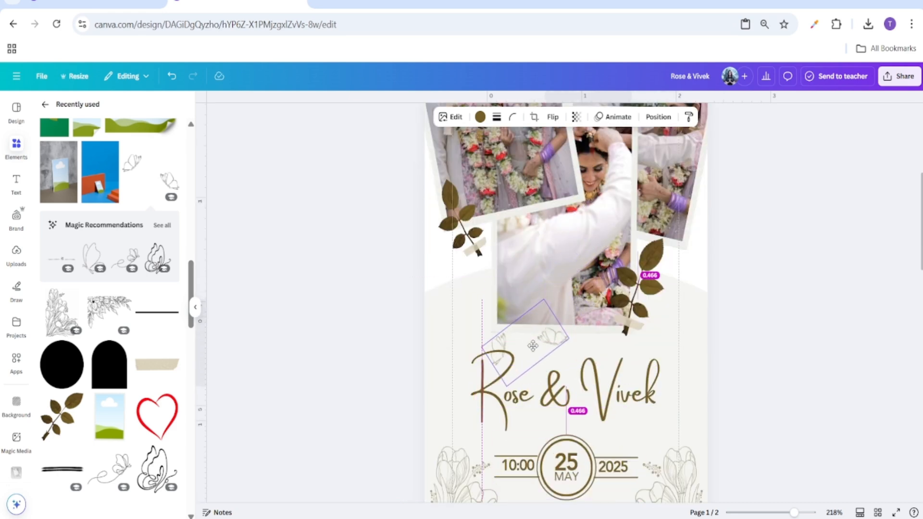
{"action": "scroll", "coordinate": [534, 340], "scroll_direction": "down", "scroll_amount": 3}
{"action": "left_click_drag", "start_coordinate": [538, 222], "coordinate": [578, 421]}
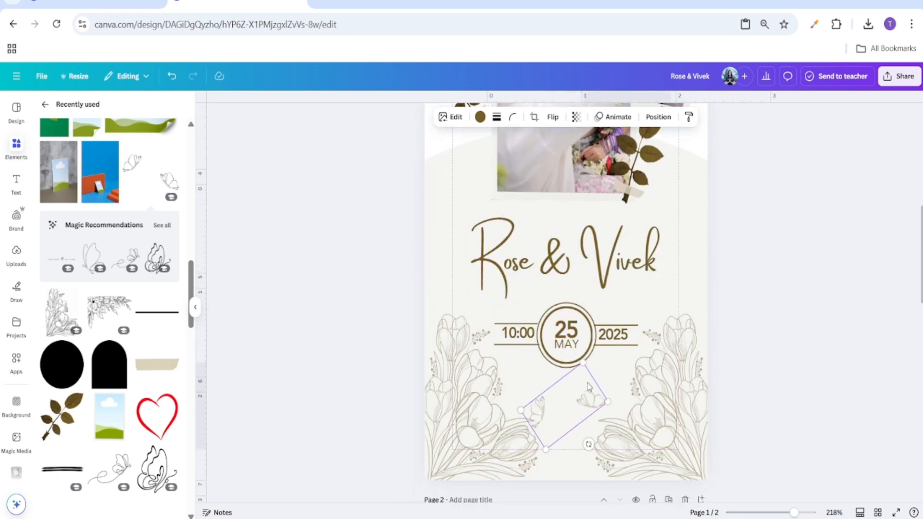
Shrink the copied butterflies and place small pairs above the heading's start, above the right lower florals and between the lower florals.
{"action": "left_click_drag", "start_coordinate": [584, 365], "coordinate": [564, 413]}
{"action": "left_click_drag", "start_coordinate": [562, 461], "coordinate": [664, 359]}
{"action": "left_click", "coordinate": [535, 377]}
{"action": "left_click_drag", "start_coordinate": [667, 321], "coordinate": [684, 331]}
{"action": "left_click", "coordinate": [744, 349]}
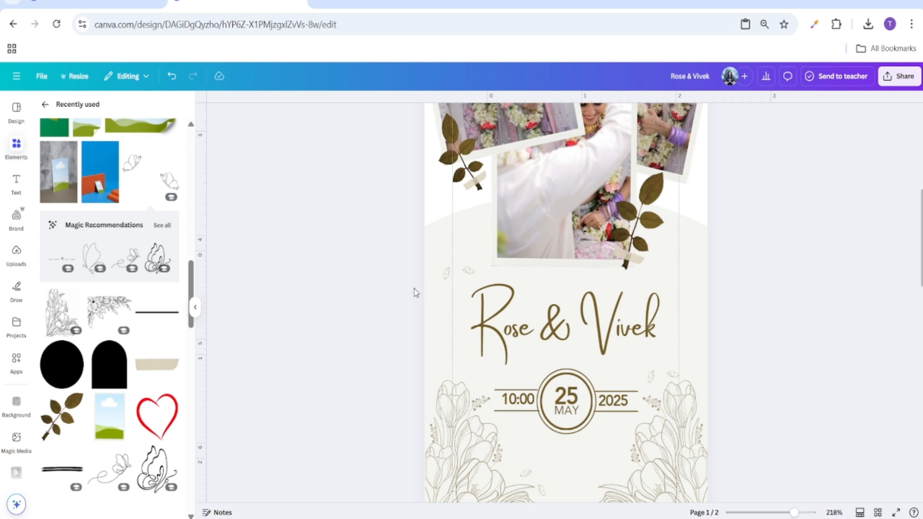
{"action": "left_click", "coordinate": [457, 273]}
{"action": "left_click", "coordinate": [819, 400]}
Select the four corner floral drawings together with the couple's names heading on the front page and copy them.
{"action": "left_click_drag", "start_coordinate": [804, 513], "coordinate": [781, 512]}
{"action": "right_click", "coordinate": [788, 514]}
{"action": "left_click", "coordinate": [880, 342]}
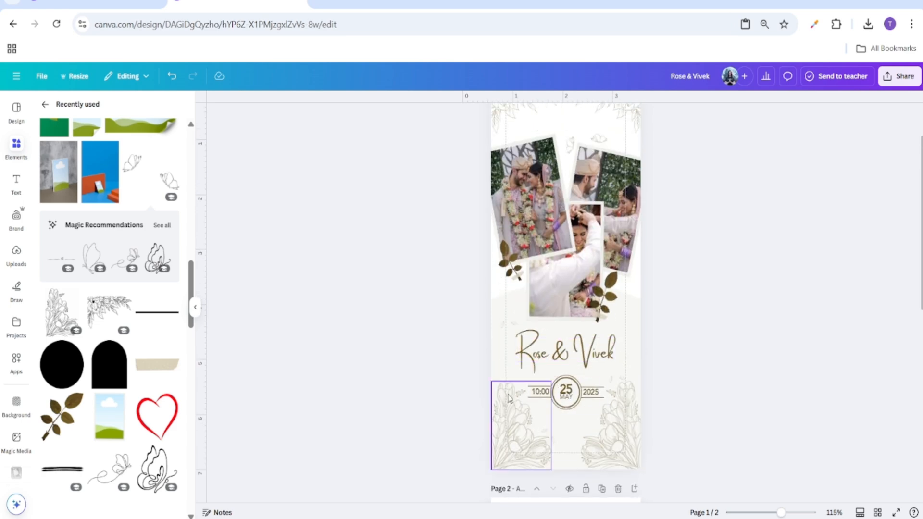
{"action": "scroll", "coordinate": [391, 346], "scroll_direction": "up", "scroll_amount": 3}
{"action": "left_click", "coordinate": [516, 174]}
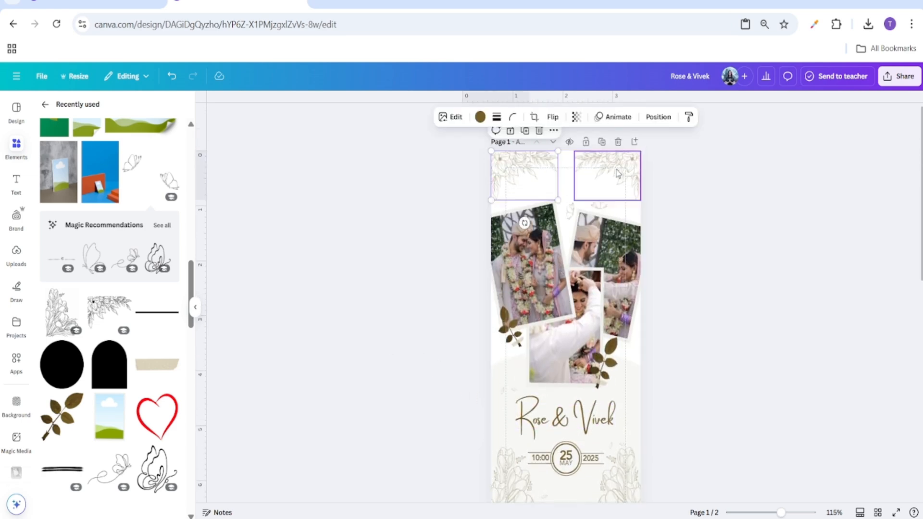
{"action": "left_click", "coordinate": [617, 173], "text": "shift"}
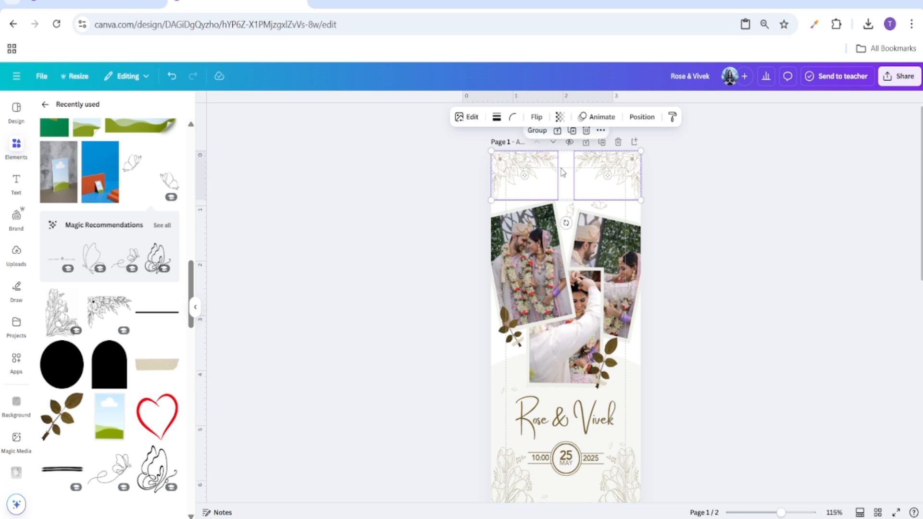
{"action": "scroll", "coordinate": [594, 351], "scroll_direction": "down", "scroll_amount": 1}
{"action": "scroll", "coordinate": [594, 351], "scroll_direction": "down", "scroll_amount": 2}
{"action": "left_click", "coordinate": [569, 359], "text": "shift"}
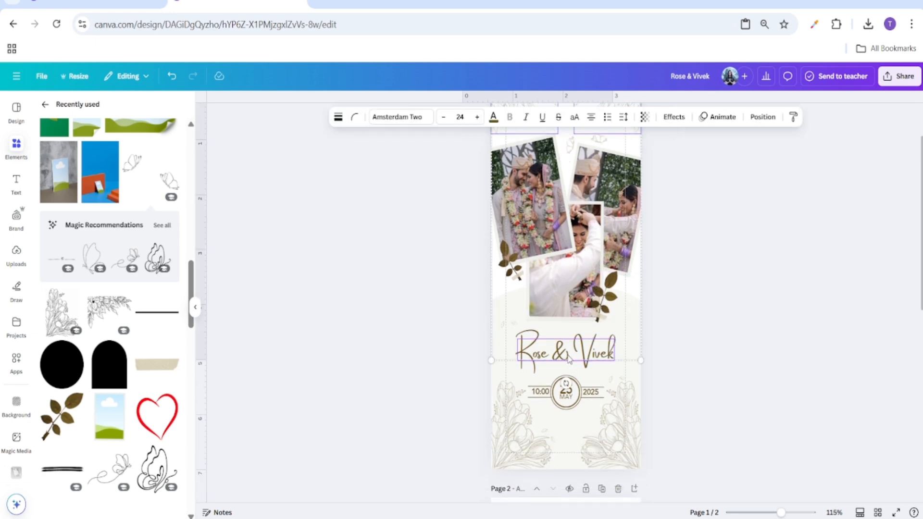
{"action": "left_click", "coordinate": [504, 436], "text": "shift"}
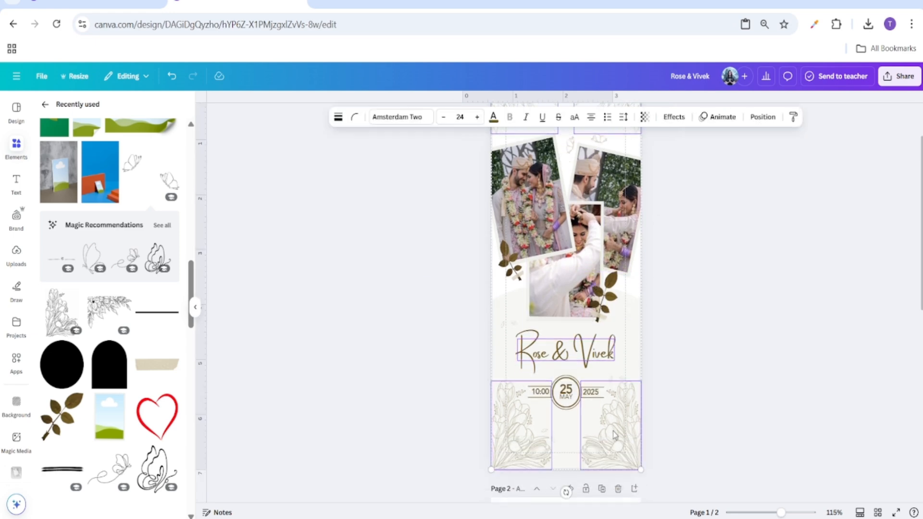
{"action": "left_click", "coordinate": [631, 436], "text": "shift"}
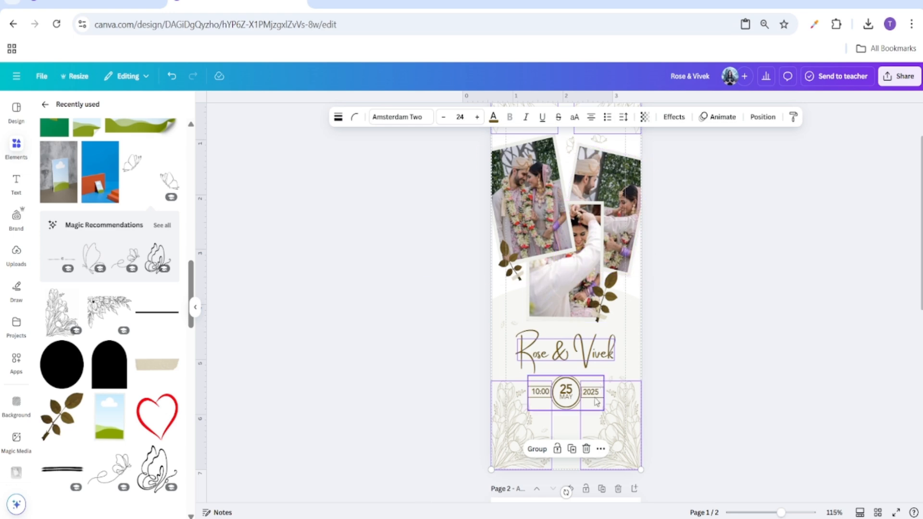
{"action": "scroll", "coordinate": [635, 289], "scroll_direction": "up", "scroll_amount": 3}
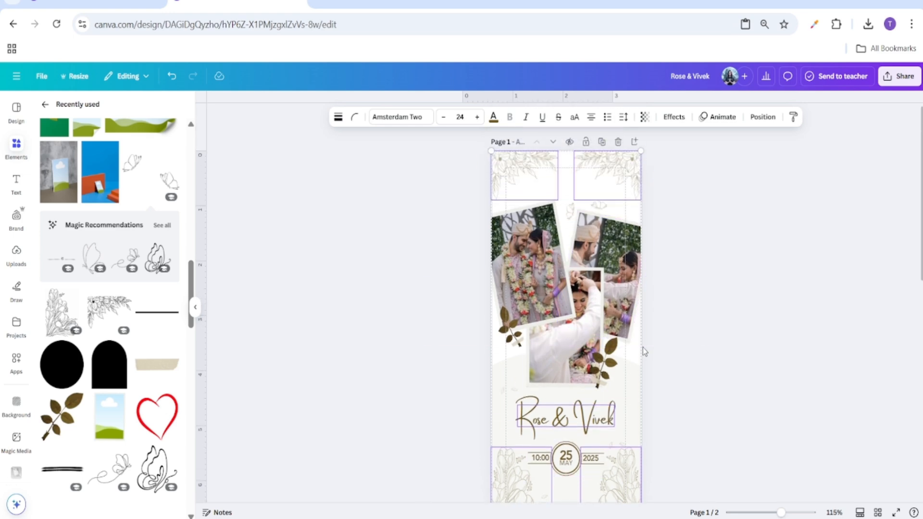
{"action": "right_click", "coordinate": [632, 173]}
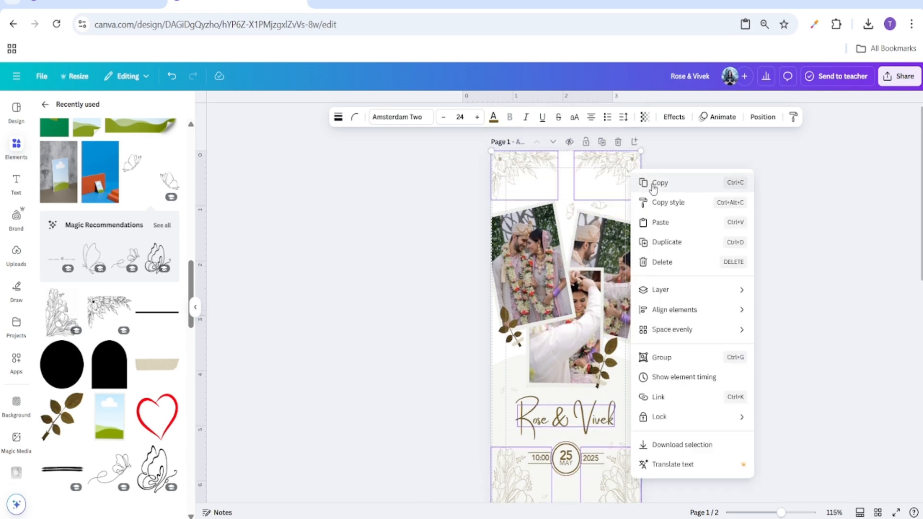
{"action": "left_click", "coordinate": [647, 182]}
Insert a blank page after the front page and paste the copied florals and heading onto it.
{"action": "left_click", "coordinate": [719, 354]}
{"action": "key", "text": "ctrl+Return"}
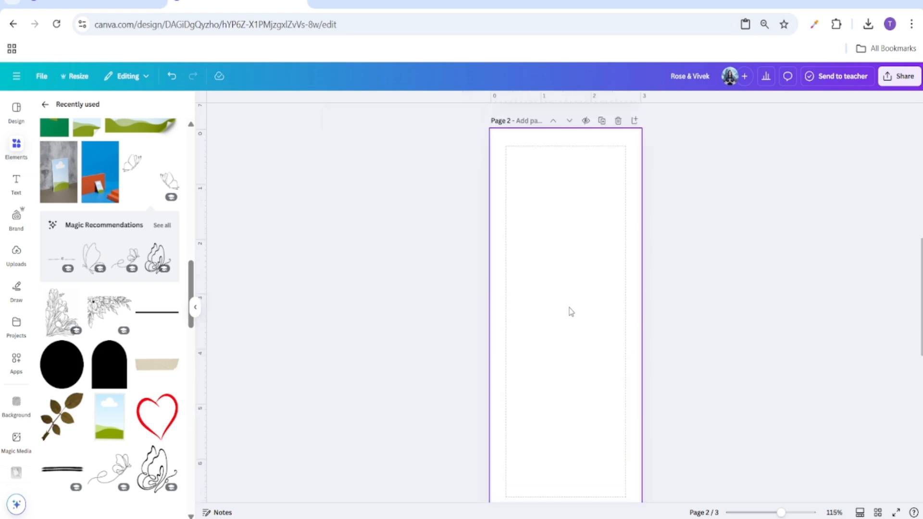
{"action": "right_click", "coordinate": [566, 316]}
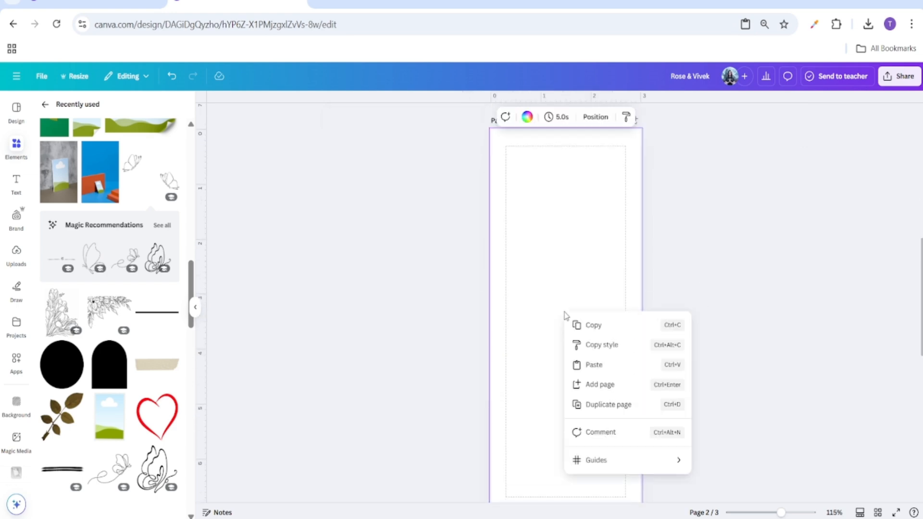
{"action": "left_click", "coordinate": [595, 365]}
{"action": "left_click", "coordinate": [716, 344]}
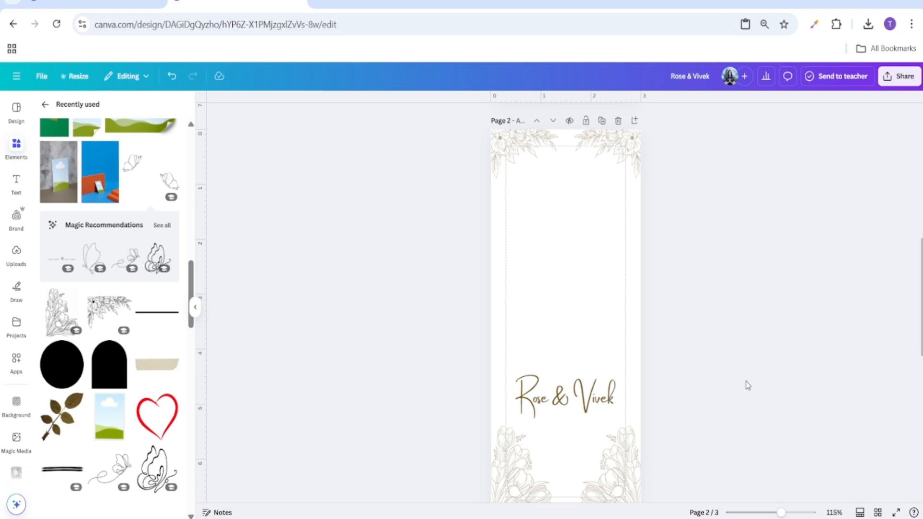
Copy the pale arch shape behind the front page's lower half and paste it onto page 2.
{"action": "scroll", "coordinate": [748, 385], "scroll_direction": "up", "scroll_amount": 2}
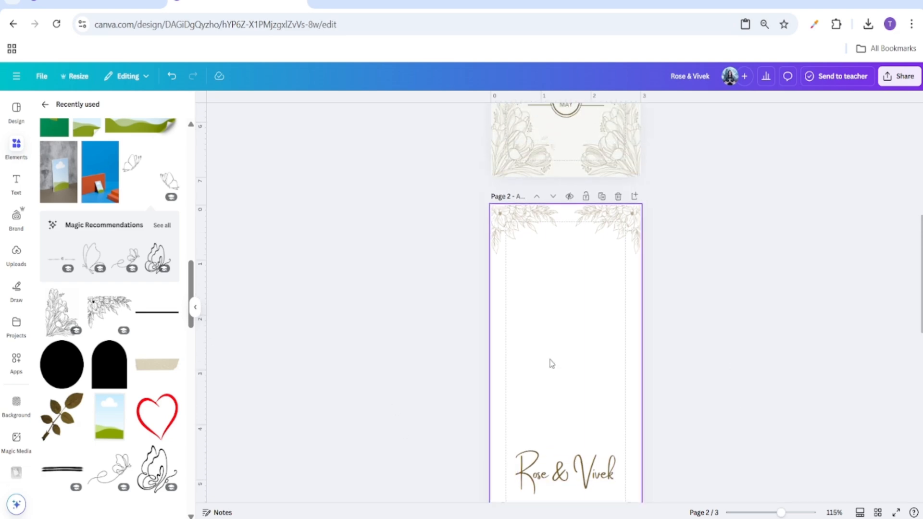
{"action": "scroll", "coordinate": [550, 362], "scroll_direction": "up", "scroll_amount": 10}
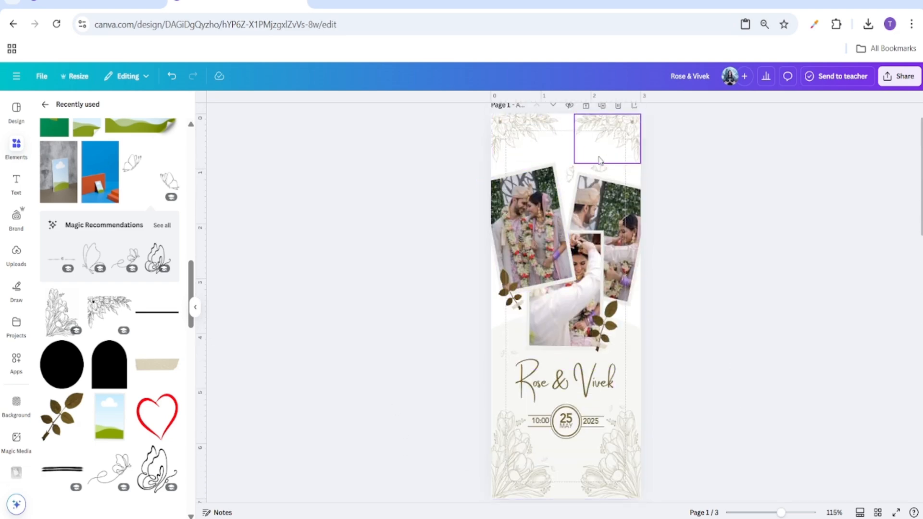
{"action": "scroll", "coordinate": [638, 444], "scroll_direction": "down", "scroll_amount": 12}
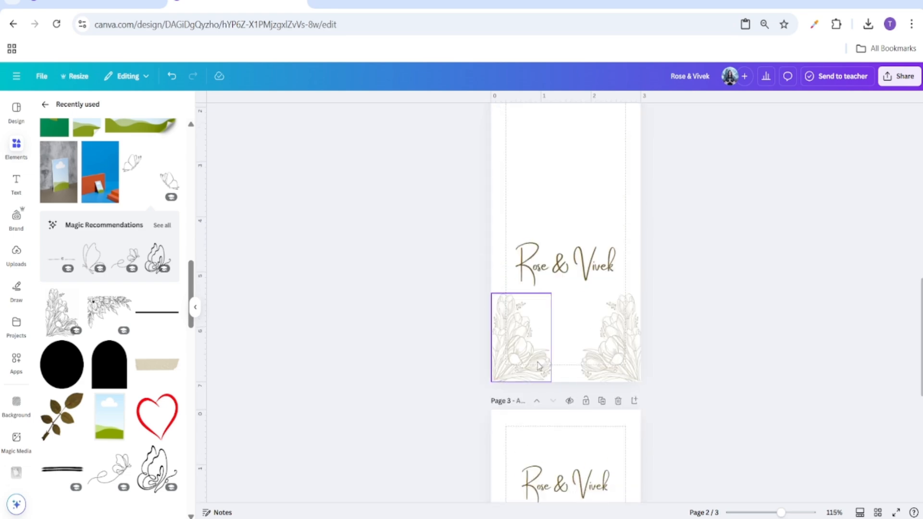
{"action": "scroll", "coordinate": [566, 336], "scroll_direction": "up", "scroll_amount": 5}
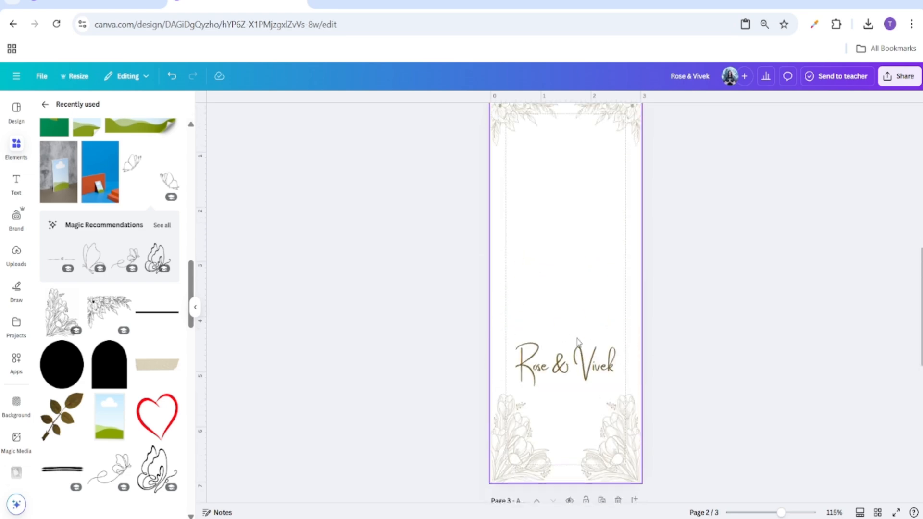
{"action": "left_click", "coordinate": [503, 141]}
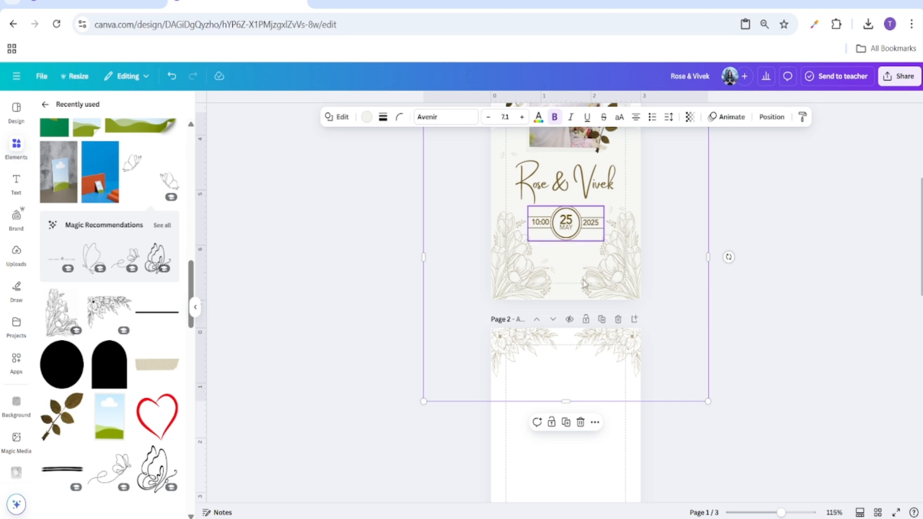
{"action": "left_click", "coordinate": [596, 423]}
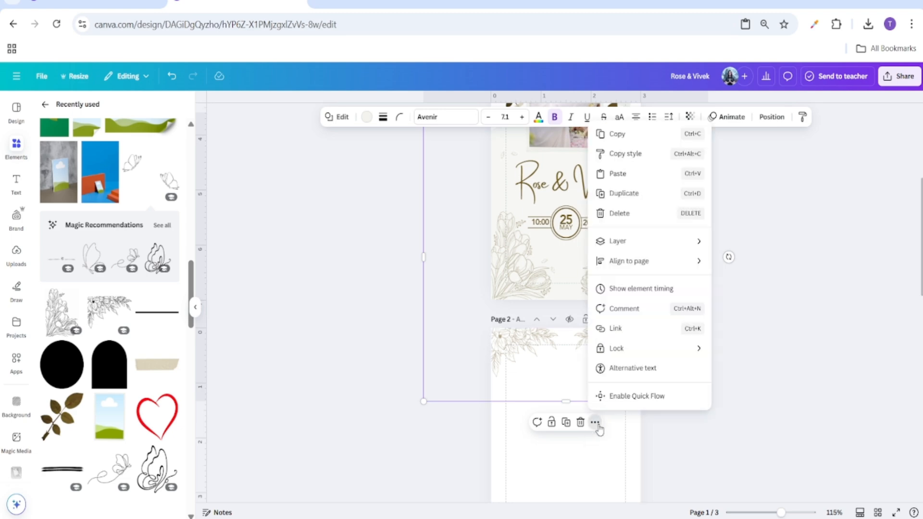
{"action": "left_click", "coordinate": [615, 135]}
{"action": "left_click", "coordinate": [554, 508]}
{"action": "key", "text": "ctrl+v"}
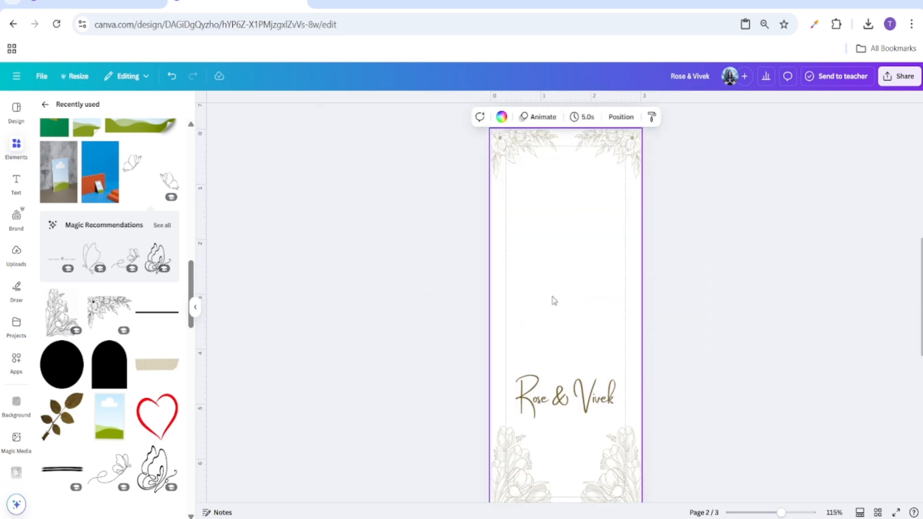
{"action": "right_click", "coordinate": [554, 300]}
{"action": "left_click", "coordinate": [591, 349]}
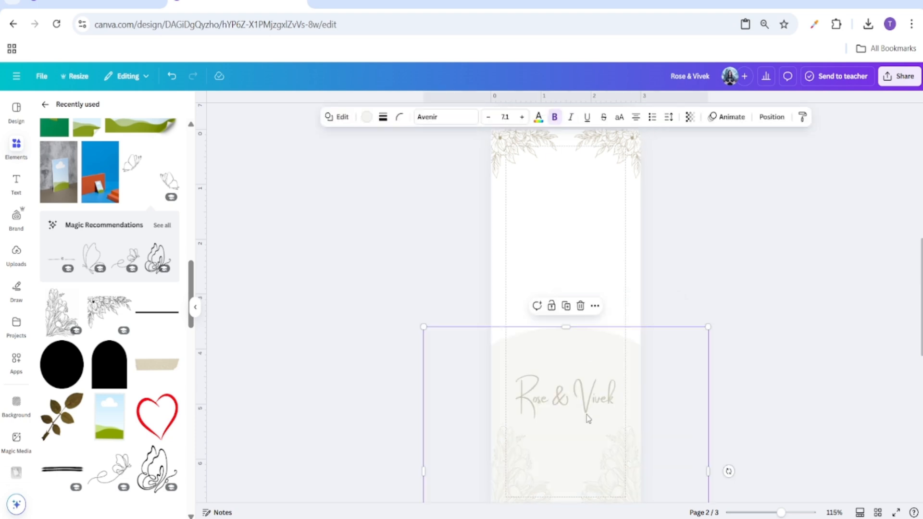
Raise the arch shape on page 2 and reorder its layer to sit just above the background, behind the florals and heading.
{"action": "left_click_drag", "start_coordinate": [583, 454], "coordinate": [580, 399]}
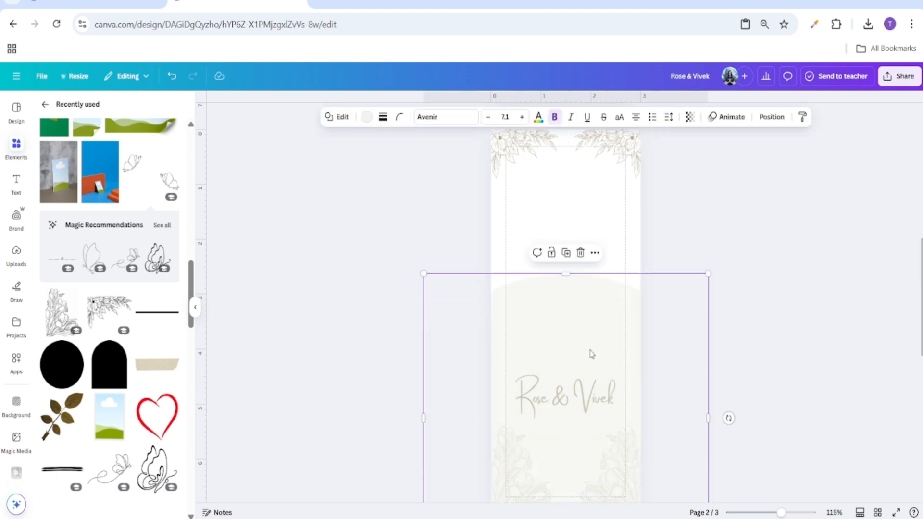
{"action": "left_click", "coordinate": [770, 117]}
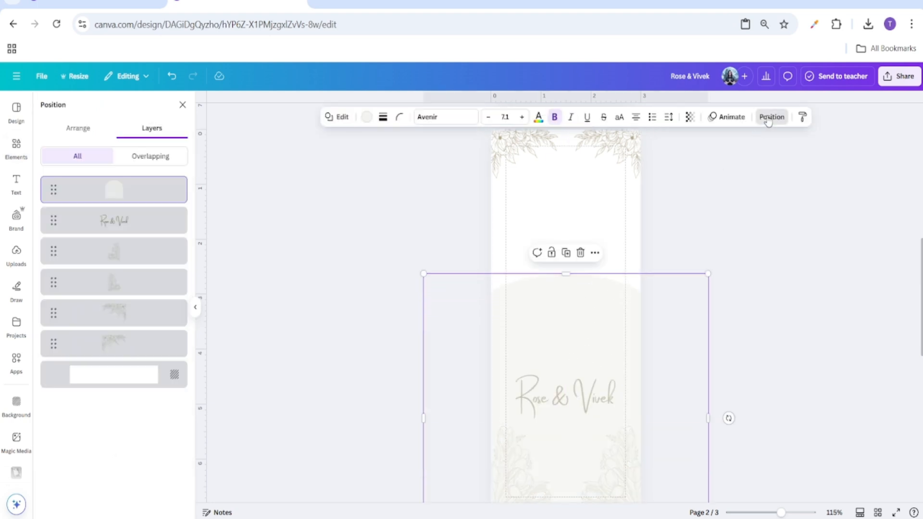
{"action": "left_click_drag", "start_coordinate": [123, 197], "coordinate": [117, 375]}
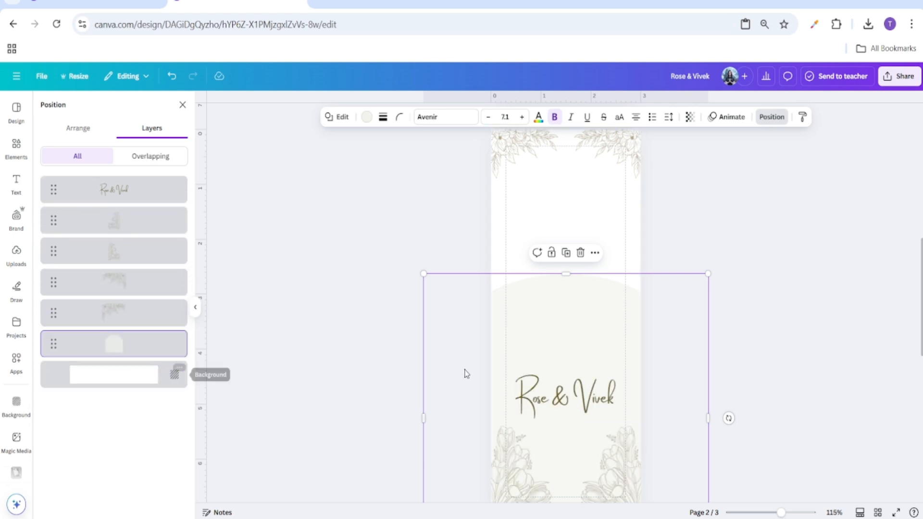
Lower the arch shape slightly on page 2 and move the couple's names heading onto the white area above it.
{"action": "left_click", "coordinate": [745, 325]}
{"action": "left_click_drag", "start_coordinate": [569, 331], "coordinate": [567, 332]}
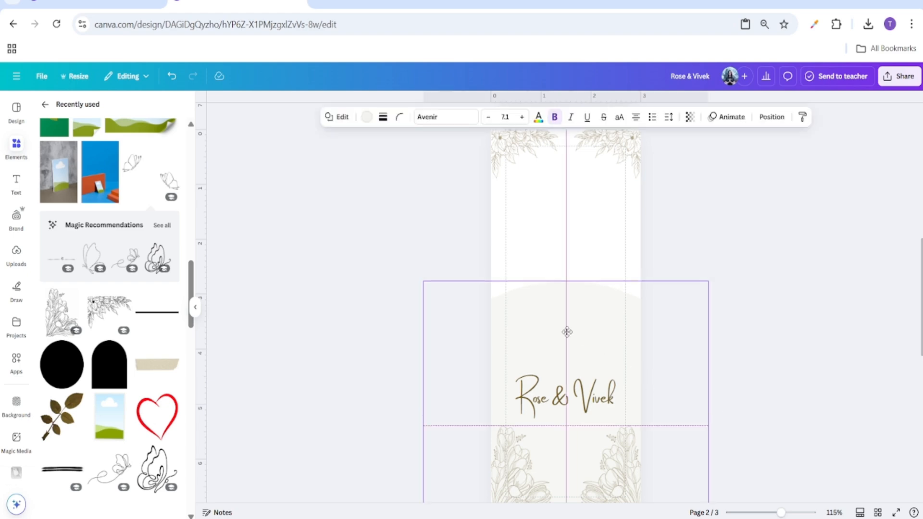
{"action": "left_click", "coordinate": [338, 318]}
{"action": "left_click", "coordinate": [585, 399]}
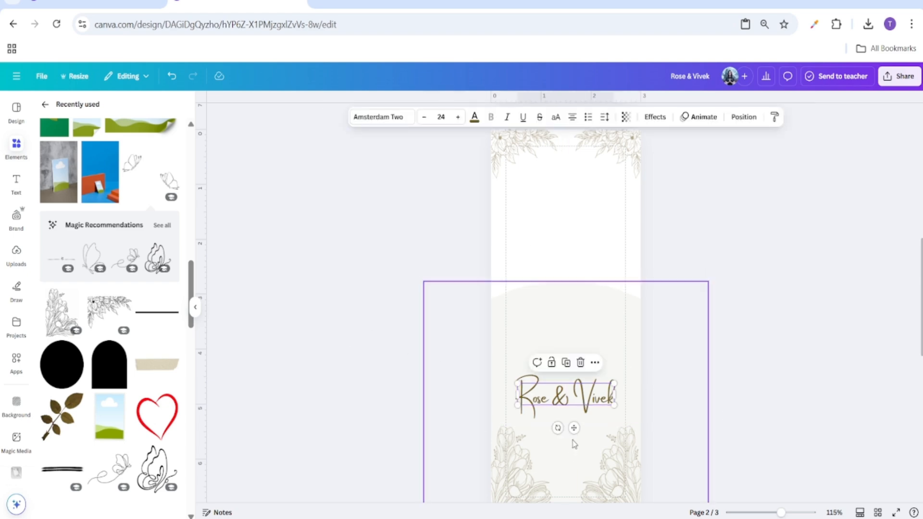
{"action": "left_click_drag", "start_coordinate": [575, 428], "coordinate": [565, 313]}
{"action": "mouse_move", "coordinate": [572, 278]}
{"action": "left_mouse_down"}
{"action": "mouse_move", "coordinate": [575, 263]}
{"action": "mouse_move", "coordinate": [573, 277]}
{"action": "left_mouse_up"}
{"action": "left_click", "coordinate": [734, 334]}
{"action": "scroll", "coordinate": [764, 317], "scroll_direction": "up", "scroll_amount": 3}
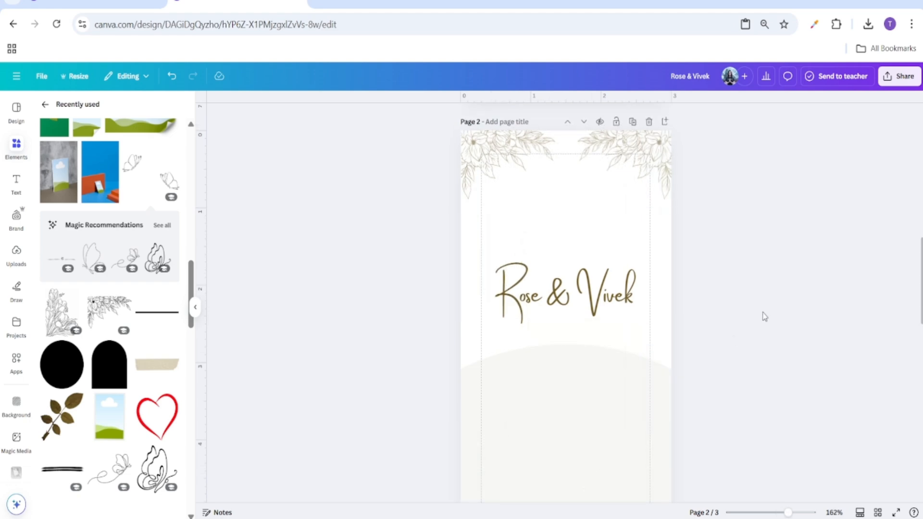
Nudge the couple's names heading on page 2 slightly higher above the arch, keeping it centred on the page.
{"action": "scroll", "coordinate": [764, 317], "scroll_direction": "up", "scroll_amount": 3}
{"action": "left_click", "coordinate": [518, 296]}
{"action": "left_click_drag", "start_coordinate": [553, 325], "coordinate": [574, 328]}
{"action": "left_click", "coordinate": [625, 312]}
{"action": "left_click", "coordinate": [777, 337]}
{"action": "scroll", "coordinate": [709, 316], "scroll_direction": "down", "scroll_amount": 5}
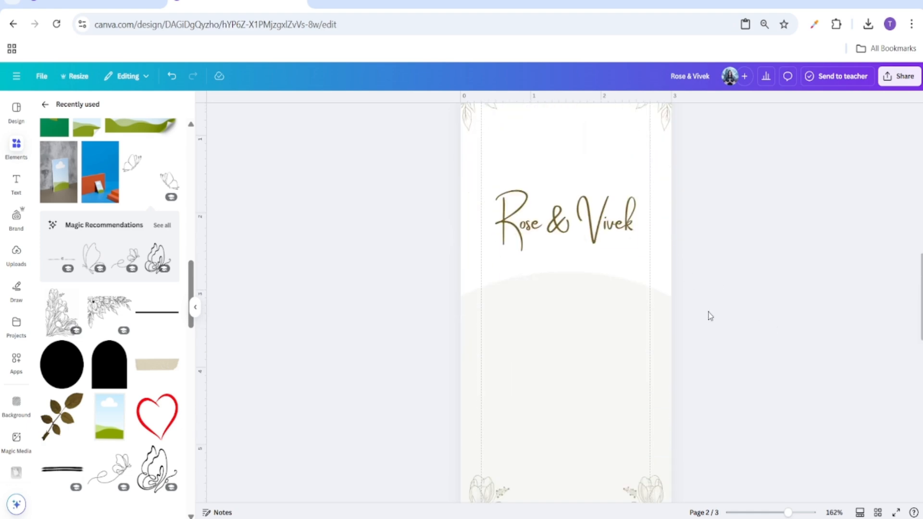
{"action": "scroll", "coordinate": [552, 255], "scroll_direction": "up", "scroll_amount": 2}
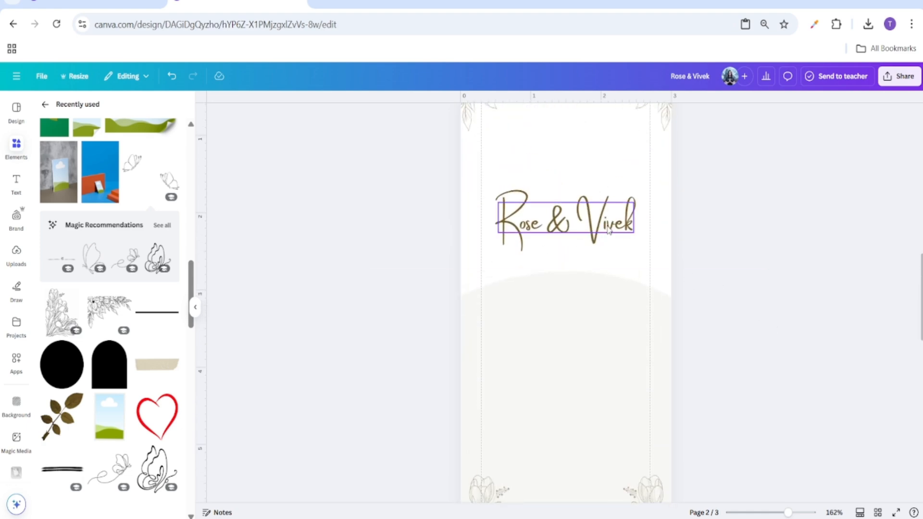
{"action": "left_click_drag", "start_coordinate": [782, 513], "coordinate": [777, 514]}
{"action": "scroll", "coordinate": [604, 344], "scroll_direction": "up", "scroll_amount": 2}
{"action": "left_click_drag", "start_coordinate": [569, 326], "coordinate": [580, 321]}
{"action": "left_click", "coordinate": [673, 368]}
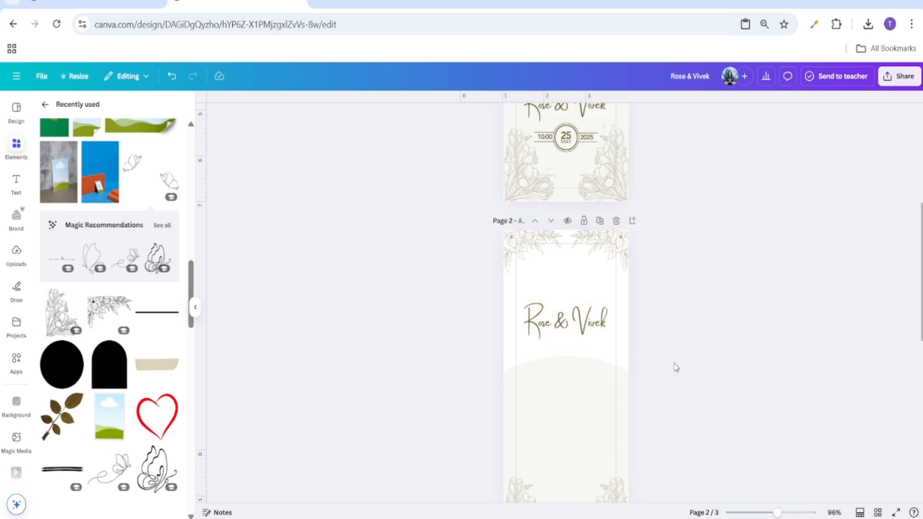
Copy the "You're Invited to The Wedding Of" text from page 3.
{"action": "scroll", "coordinate": [674, 360], "scroll_direction": "down", "scroll_amount": 3}
{"action": "scroll", "coordinate": [678, 321], "scroll_direction": "down", "scroll_amount": 5}
{"action": "scroll", "coordinate": [667, 321], "scroll_direction": "down", "scroll_amount": 1}
{"action": "scroll", "coordinate": [659, 375], "scroll_direction": "up", "scroll_amount": 1}
{"action": "left_click_drag", "start_coordinate": [778, 513], "coordinate": [787, 514]}
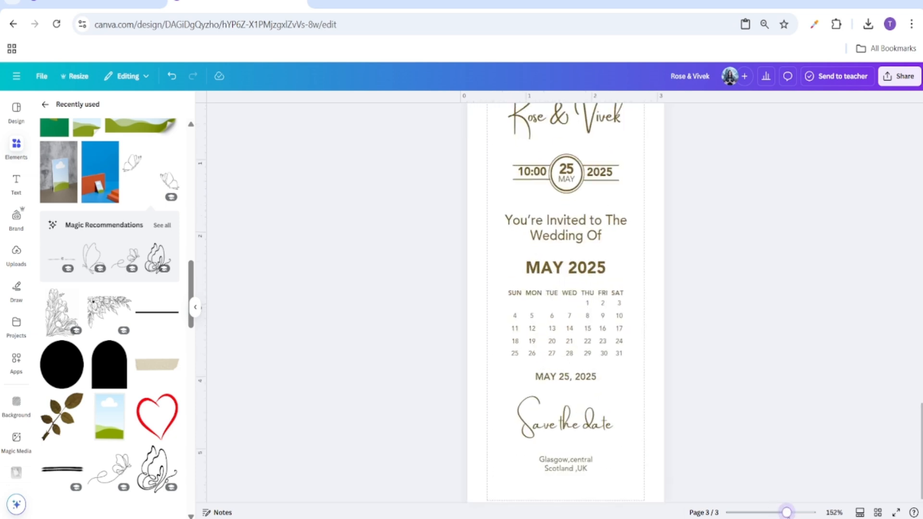
{"action": "scroll", "coordinate": [722, 429], "scroll_direction": "up", "scroll_amount": 3}
{"action": "scroll", "coordinate": [579, 327], "scroll_direction": "down", "scroll_amount": 1}
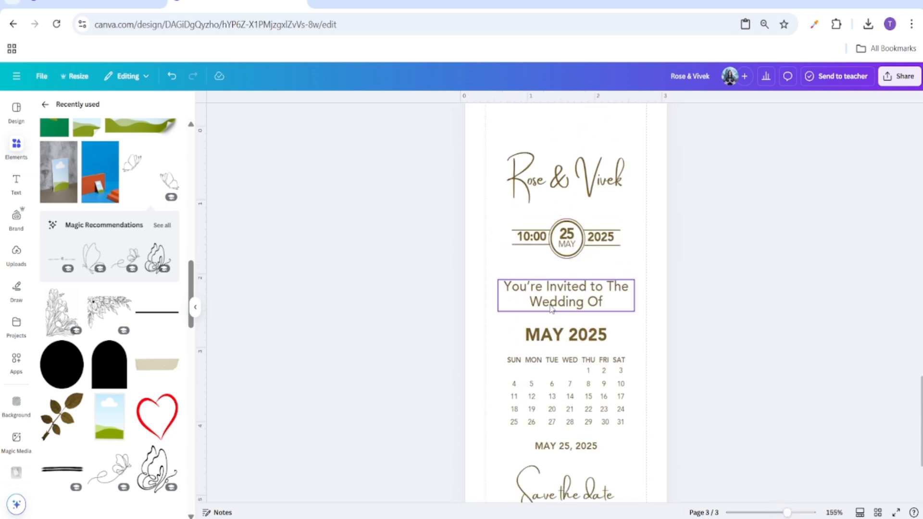
{"action": "double_click", "coordinate": [555, 308]}
{"action": "right_click", "coordinate": [554, 308]}
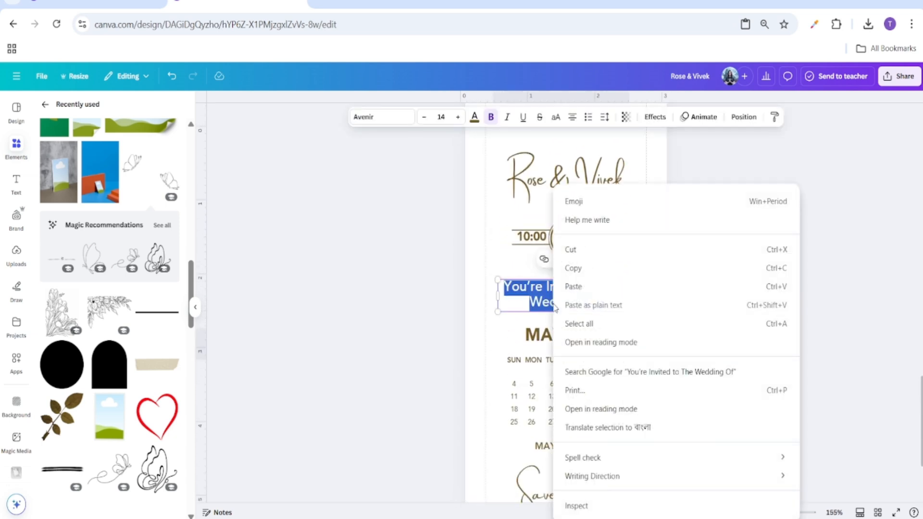
{"action": "left_click", "coordinate": [582, 270]}
Paste the copied invitation text onto page 2 and place it between the upper florals and the couple's names heading.
{"action": "scroll", "coordinate": [395, 278], "scroll_direction": "up", "scroll_amount": 10}
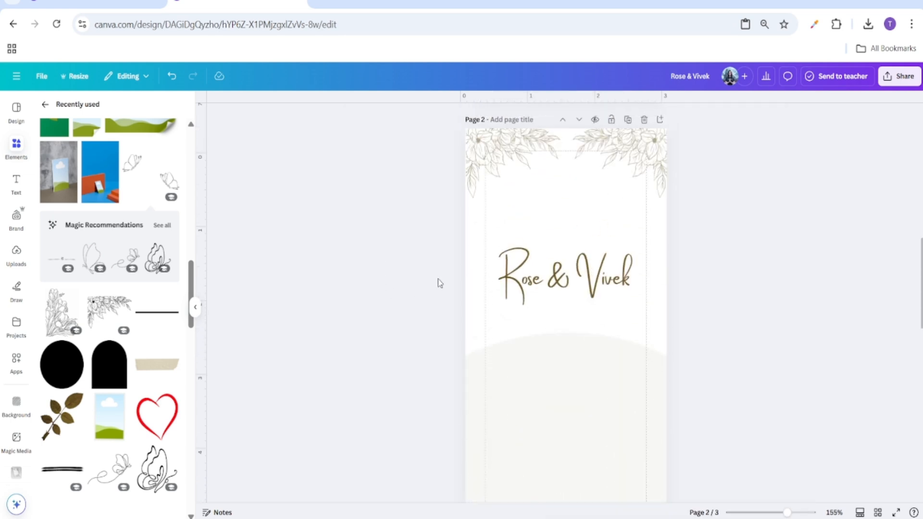
{"action": "left_click", "coordinate": [558, 193]}
{"action": "right_click", "coordinate": [577, 214]}
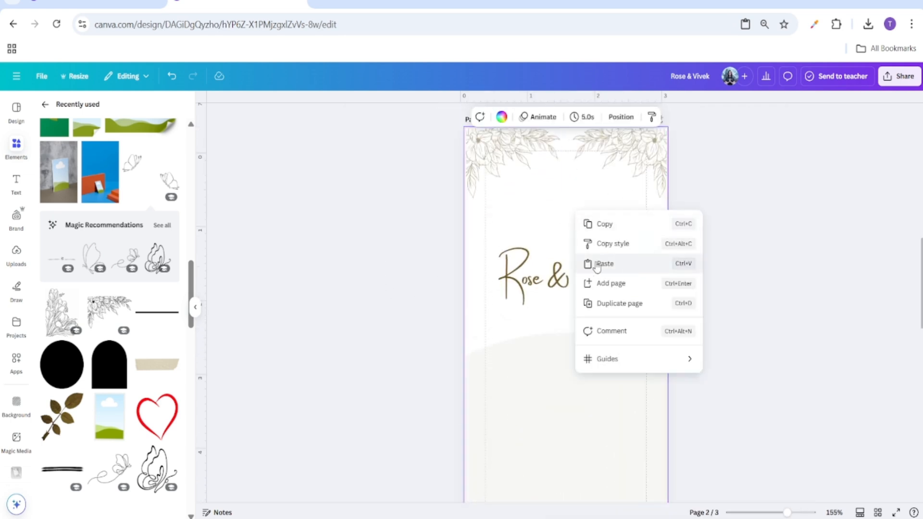
{"action": "left_click", "coordinate": [592, 264]}
{"action": "left_click", "coordinate": [771, 346]}
{"action": "left_click_drag", "start_coordinate": [583, 324], "coordinate": [583, 218]}
{"action": "left_click", "coordinate": [678, 223]}
Set the page 2 invitation text to size 14 and narrow its box so it wraps onto two lines.
{"action": "left_click", "coordinate": [578, 226]}
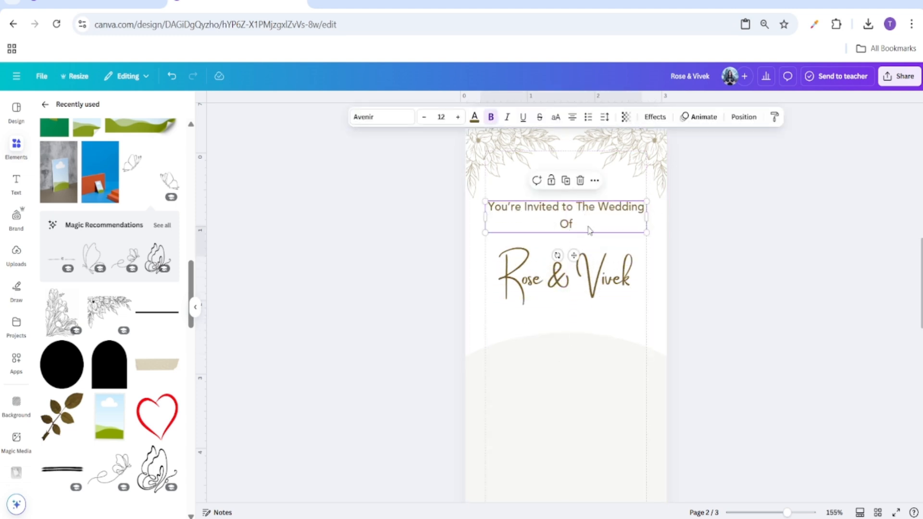
{"action": "left_click", "coordinate": [445, 118]}
{"action": "key", "text": "Return"}
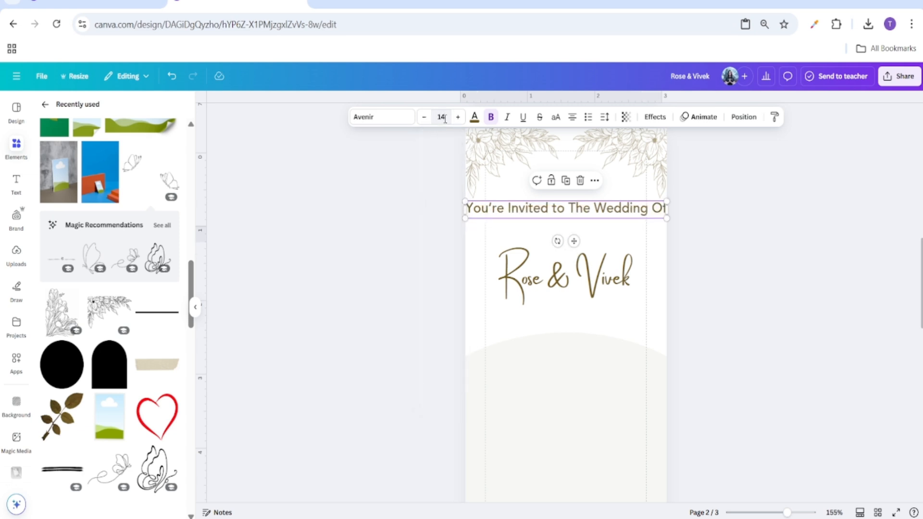
{"action": "left_click", "coordinate": [776, 295]}
{"action": "left_click", "coordinate": [603, 216]}
{"action": "left_click_drag", "start_coordinate": [670, 208], "coordinate": [578, 217]}
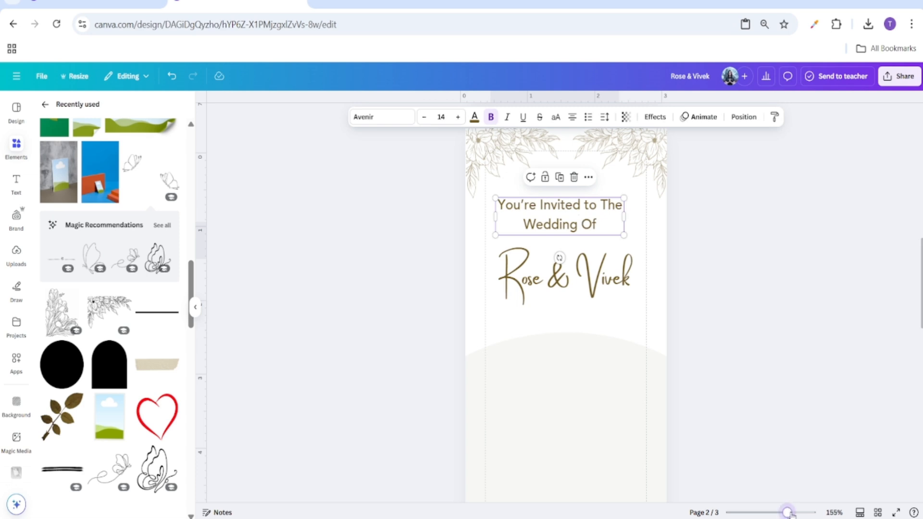
Reduce the invitation text's line spacing to 0.96 and centre the text box horizontally on page 2.
{"action": "left_click_drag", "start_coordinate": [788, 513], "coordinate": [800, 513]}
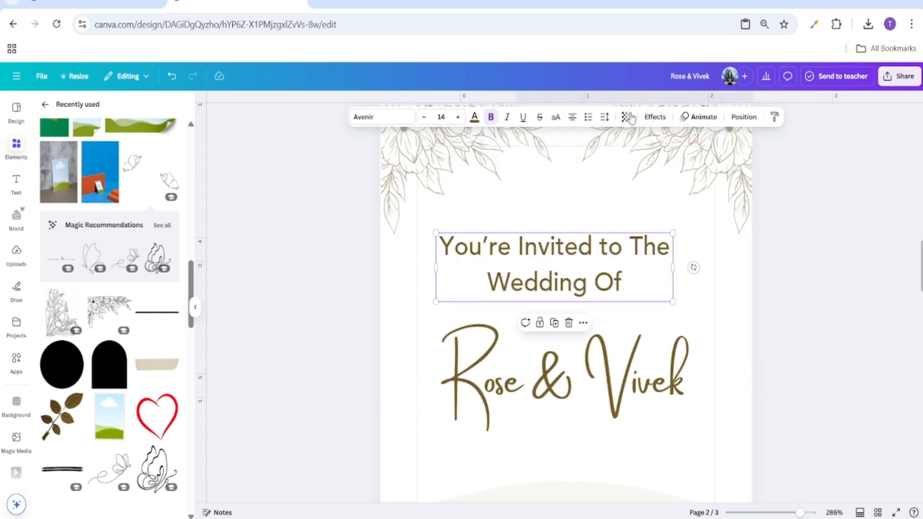
{"action": "left_click", "coordinate": [606, 117]}
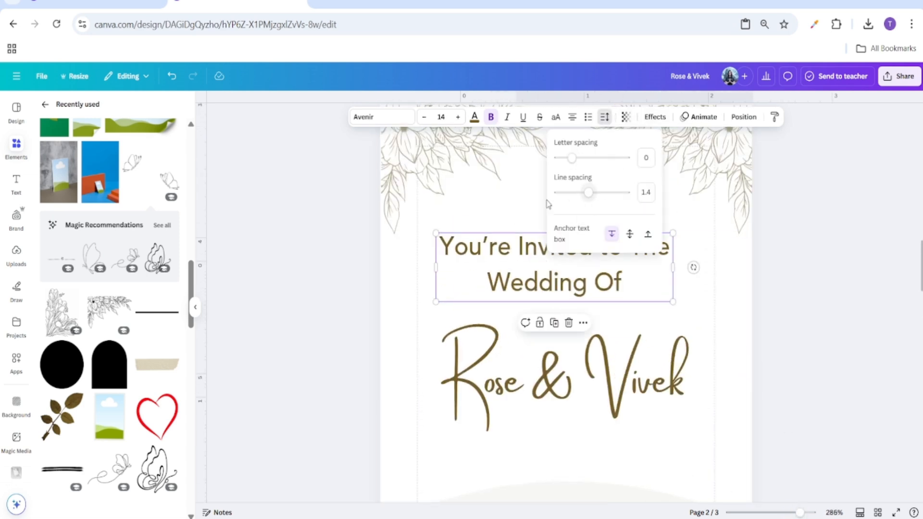
{"action": "left_click_drag", "start_coordinate": [583, 199], "coordinate": [575, 198]}
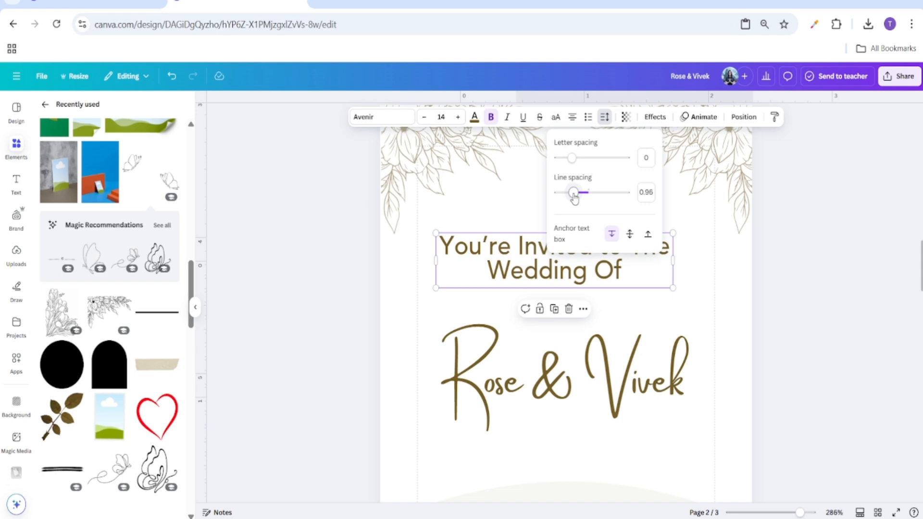
{"action": "left_click", "coordinate": [827, 311]}
{"action": "left_click", "coordinate": [827, 310]}
{"action": "left_click_drag", "start_coordinate": [614, 264], "coordinate": [625, 264]}
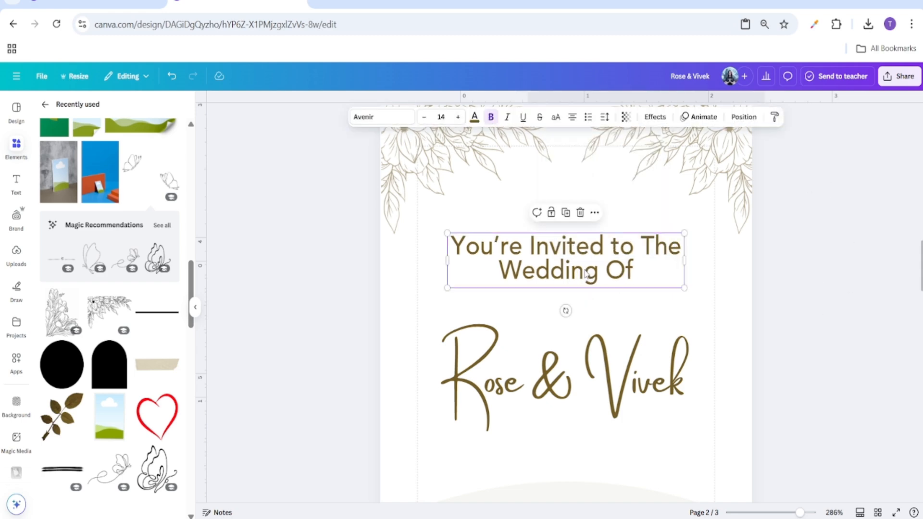
Change the invitation text's font weight to Avenir Roman.
{"action": "left_click", "coordinate": [369, 119]}
{"action": "left_click", "coordinate": [51, 241]}
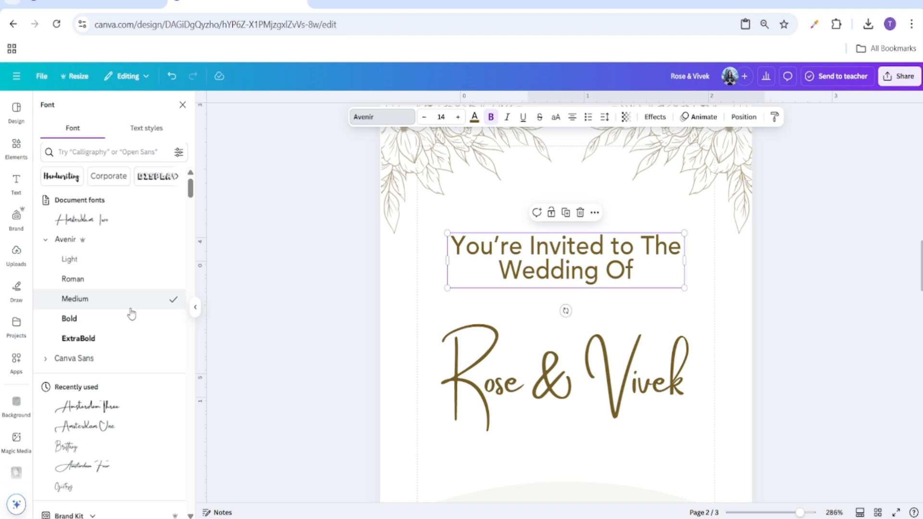
{"action": "left_click", "coordinate": [89, 289]}
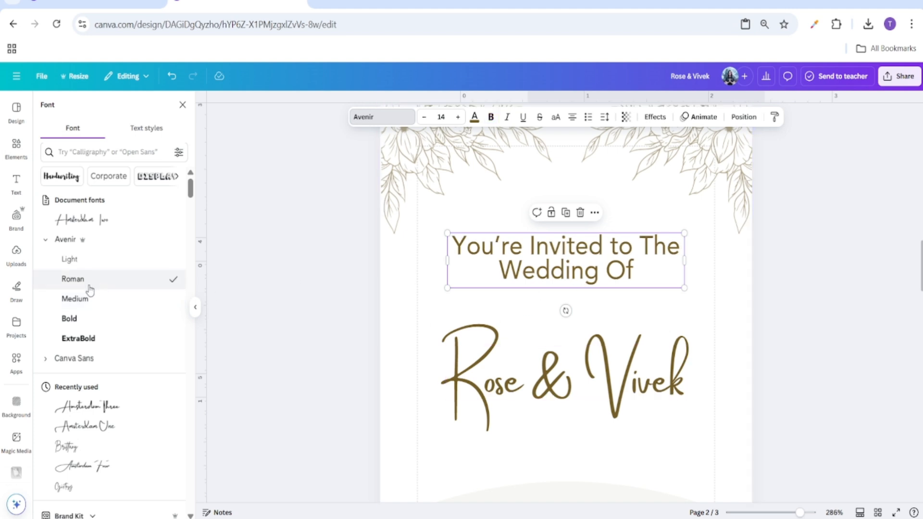
{"action": "left_click", "coordinate": [808, 280]}
Set only the word "Wedding" in the invitation text to Avenir Bold.
{"action": "left_click", "coordinate": [558, 269]}
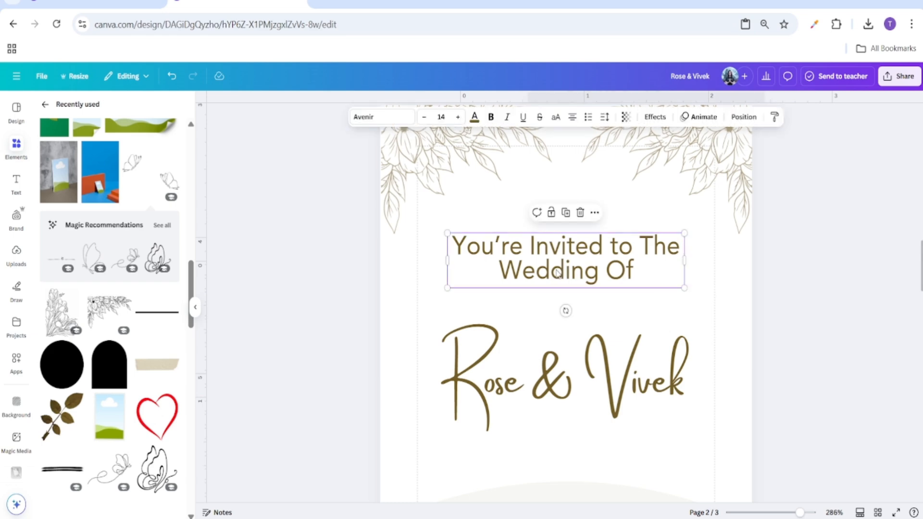
{"action": "left_click", "coordinate": [557, 270]}
{"action": "left_click", "coordinate": [599, 274]}
{"action": "left_click_drag", "start_coordinate": [556, 281], "coordinate": [504, 278]}
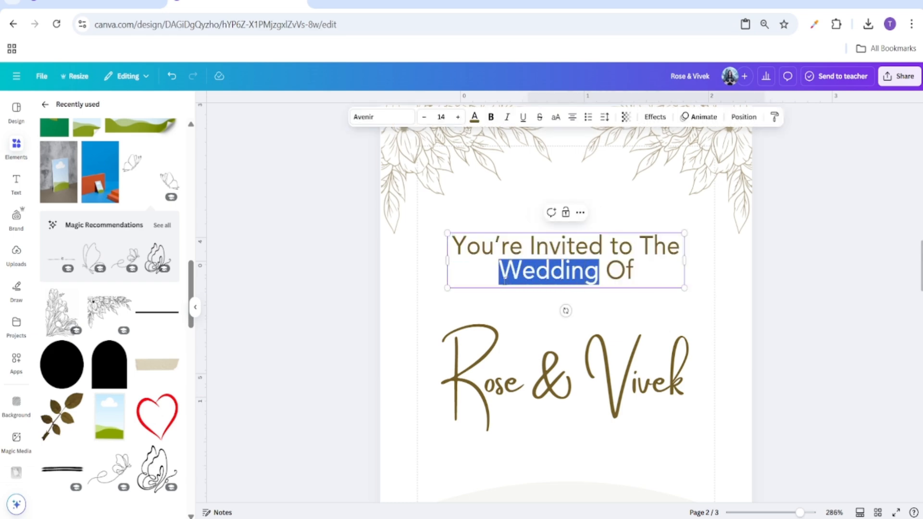
{"action": "left_click", "coordinate": [382, 117]}
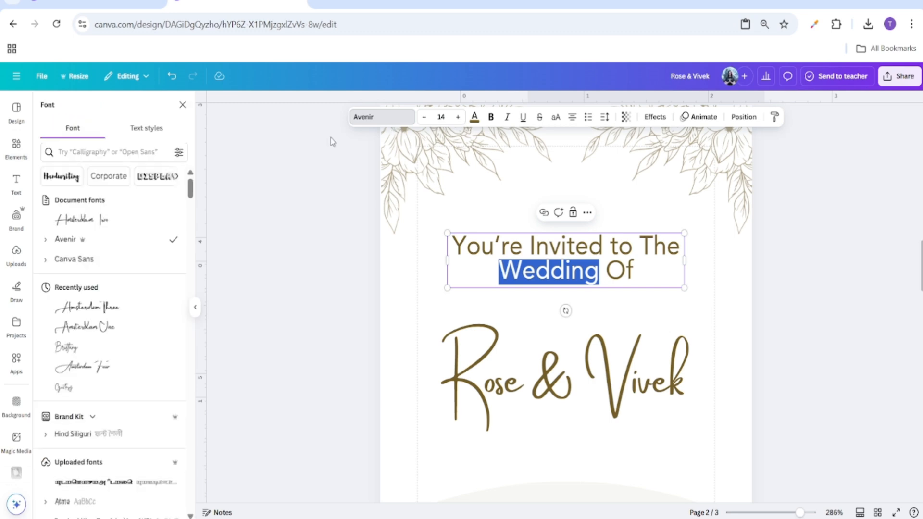
{"action": "left_click", "coordinate": [46, 240]}
{"action": "left_click", "coordinate": [89, 321]}
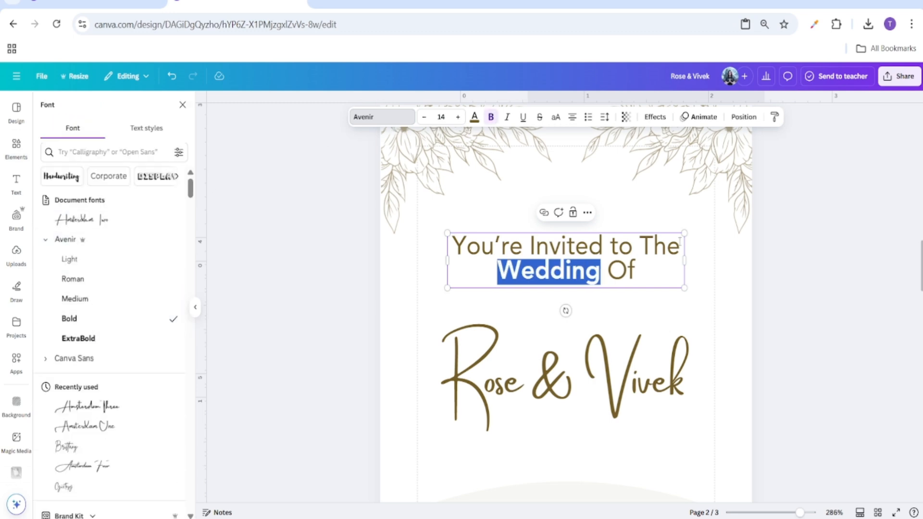
{"action": "left_click", "coordinate": [770, 289]}
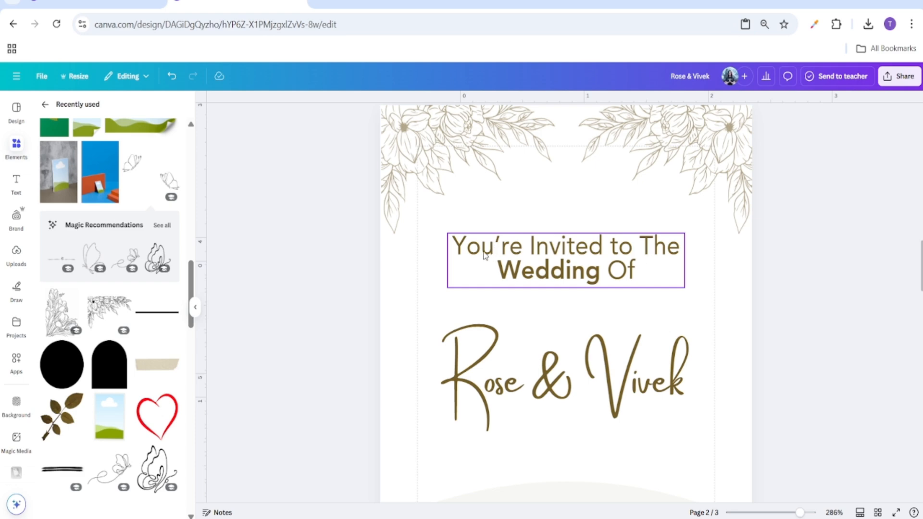
Colour the word "Wedding" in the invitation text with the red from the Q2S brand palette.
{"action": "left_click", "coordinate": [602, 276]}
{"action": "left_click", "coordinate": [601, 276]}
{"action": "double_click", "coordinate": [601, 276]}
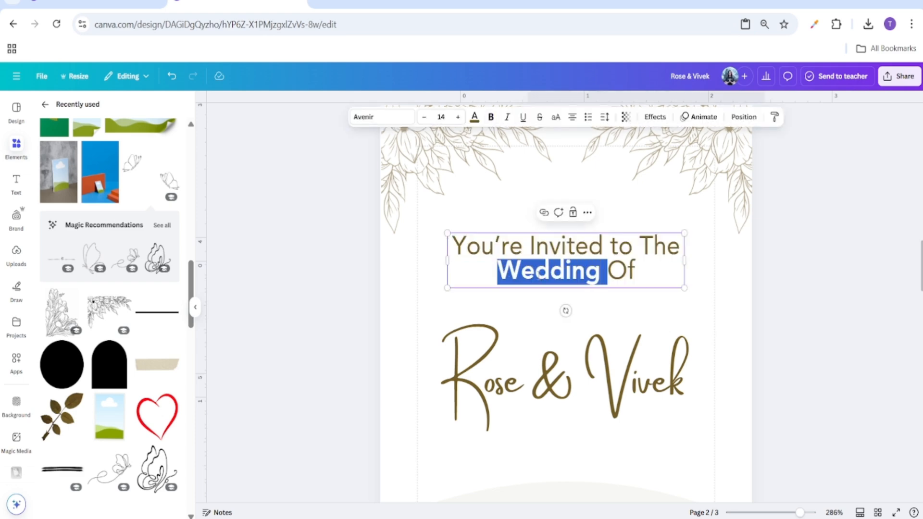
{"action": "left_click", "coordinate": [475, 118]}
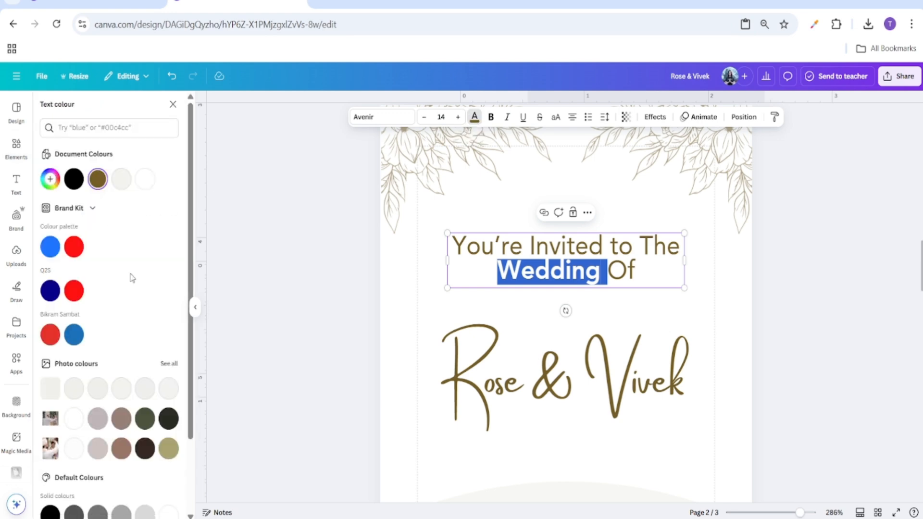
{"action": "left_click", "coordinate": [76, 294]}
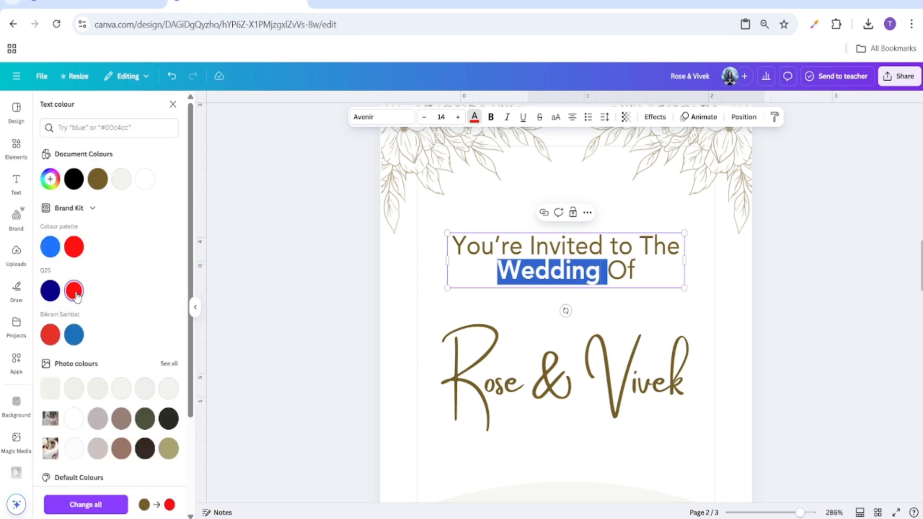
{"action": "left_click", "coordinate": [280, 283]}
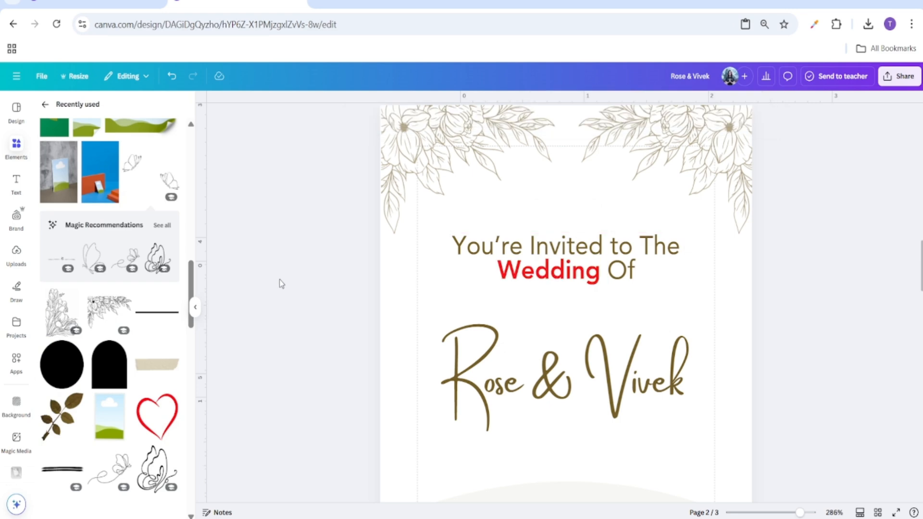
Copy the "MAY 2025" calendar title from page 3.
{"action": "mouse_move", "coordinate": [800, 512]}
{"action": "left_mouse_down"}
{"action": "mouse_move", "coordinate": [783, 513]}
{"action": "mouse_move", "coordinate": [803, 512]}
{"action": "left_mouse_up"}
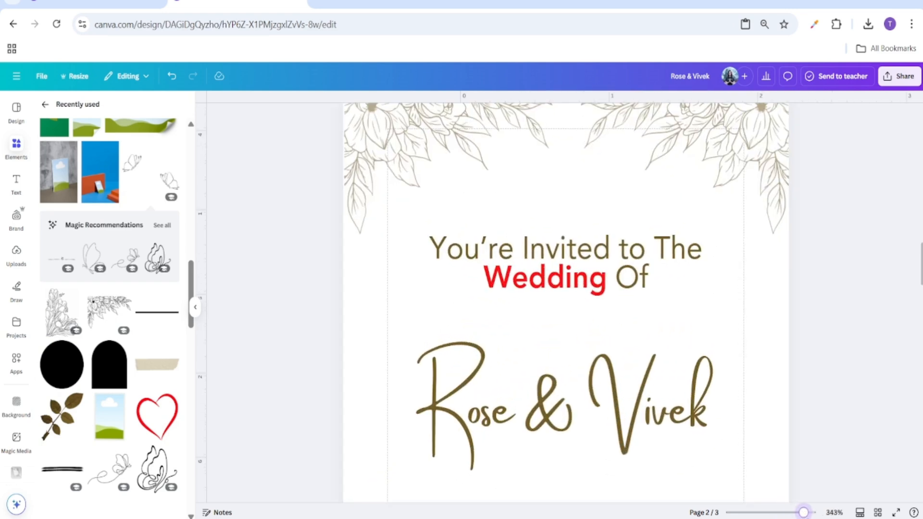
{"action": "scroll", "coordinate": [635, 375], "scroll_direction": "down", "scroll_amount": 3}
{"action": "scroll", "coordinate": [717, 335], "scroll_direction": "up", "scroll_amount": 2}
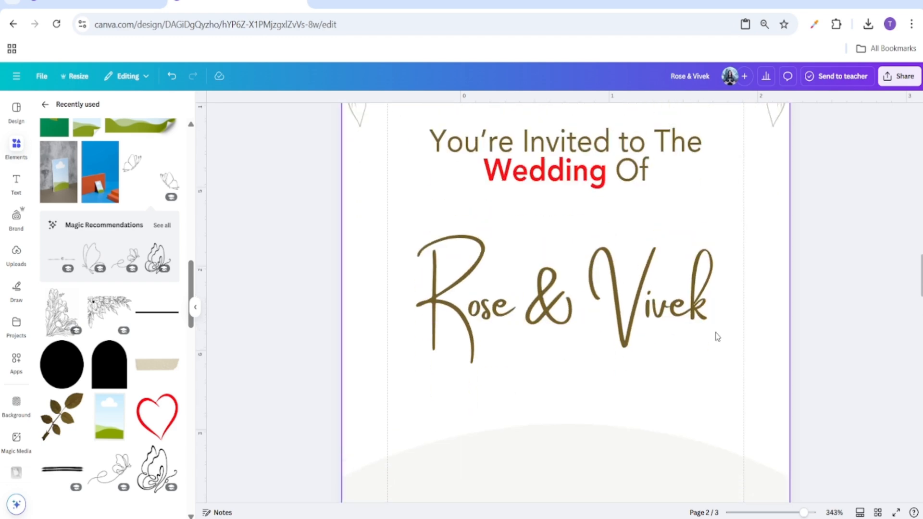
{"action": "left_click_drag", "start_coordinate": [803, 512], "coordinate": [789, 513]}
{"action": "scroll", "coordinate": [674, 243], "scroll_direction": "down", "scroll_amount": 10}
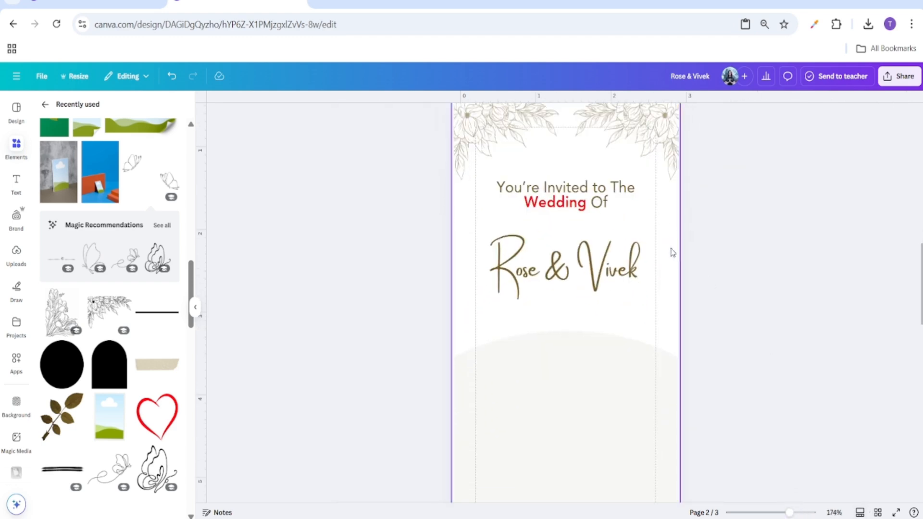
{"action": "scroll", "coordinate": [674, 244], "scroll_direction": "down", "scroll_amount": 5}
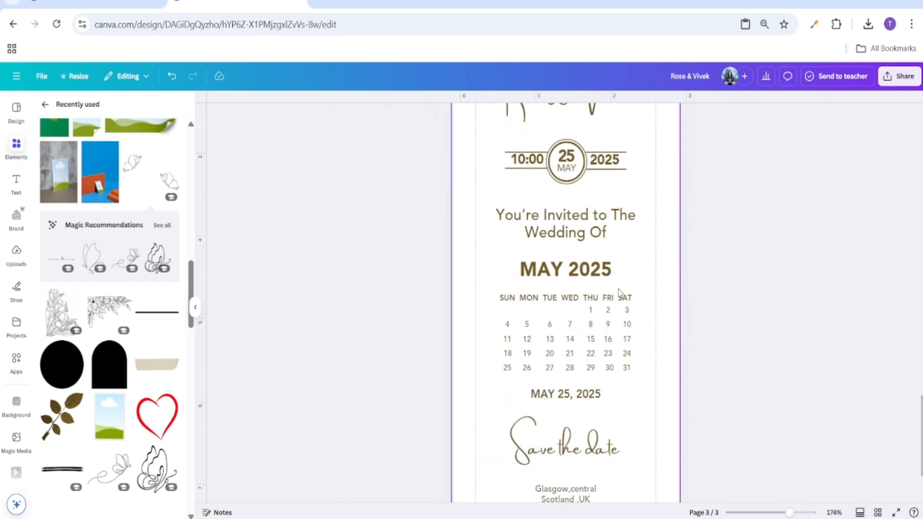
{"action": "double_click", "coordinate": [571, 271]}
{"action": "right_click", "coordinate": [575, 271]}
{"action": "left_click", "coordinate": [682, 268]}
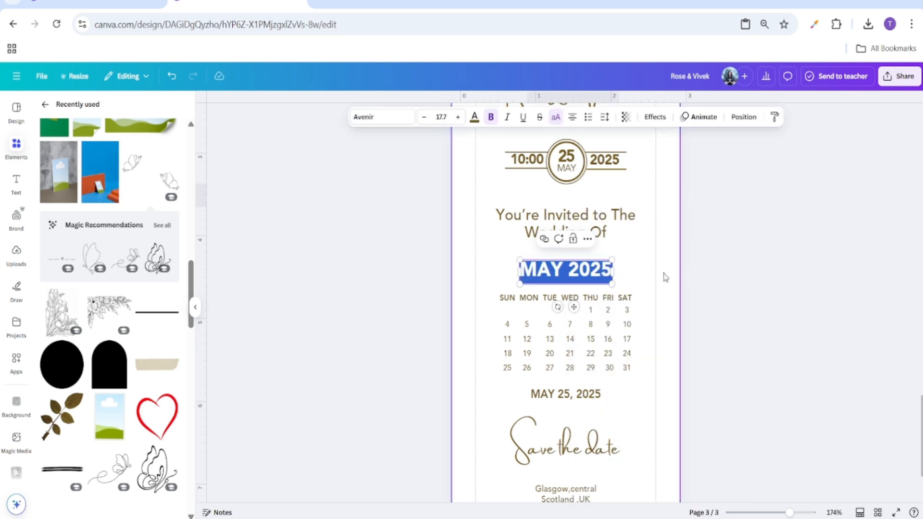
Paste the copied calendar title onto page 2 and place it in the upper part of the arch.
{"action": "scroll", "coordinate": [686, 251], "scroll_direction": "up", "scroll_amount": 10}
{"action": "scroll", "coordinate": [553, 223], "scroll_direction": "up", "scroll_amount": 2}
{"action": "right_click", "coordinate": [582, 237]}
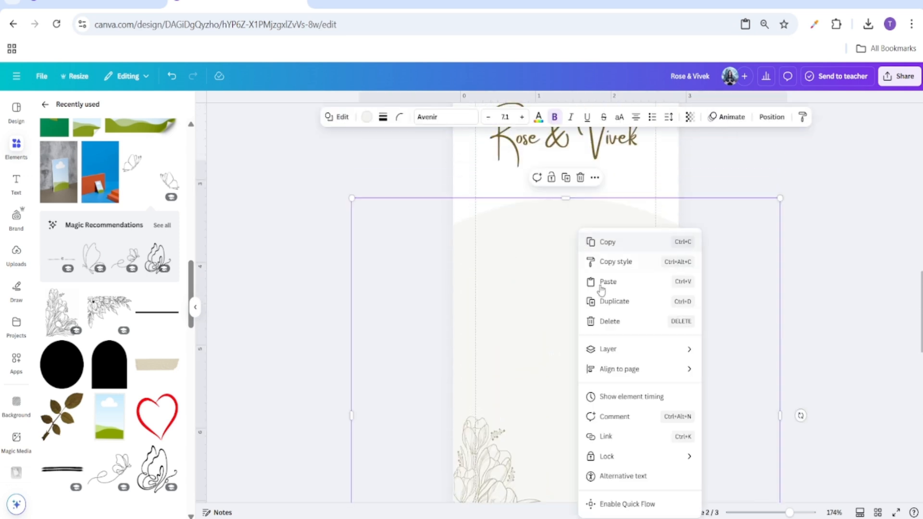
{"action": "left_click", "coordinate": [609, 284]}
{"action": "left_click_drag", "start_coordinate": [575, 328], "coordinate": [577, 270]}
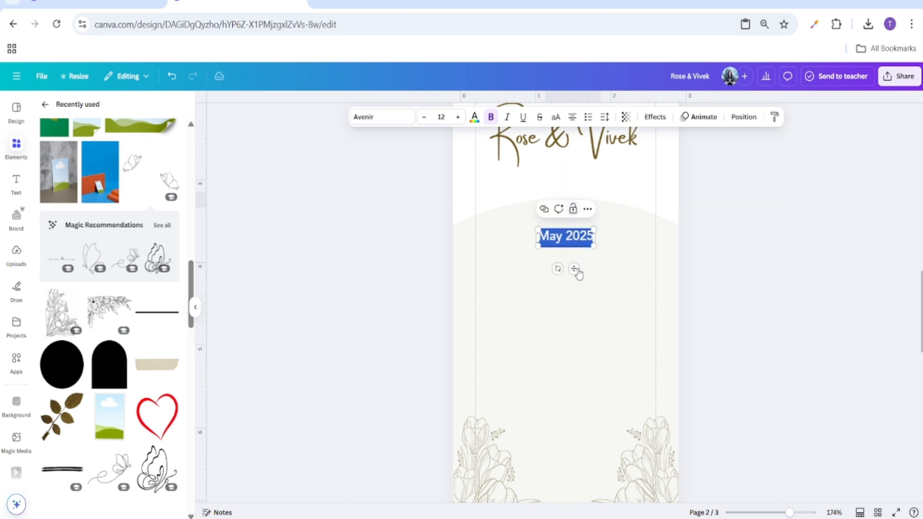
Set the pasted "May 2025" title to font size 21 and colour it with the brown from the document colours.
{"action": "left_click", "coordinate": [442, 117]}
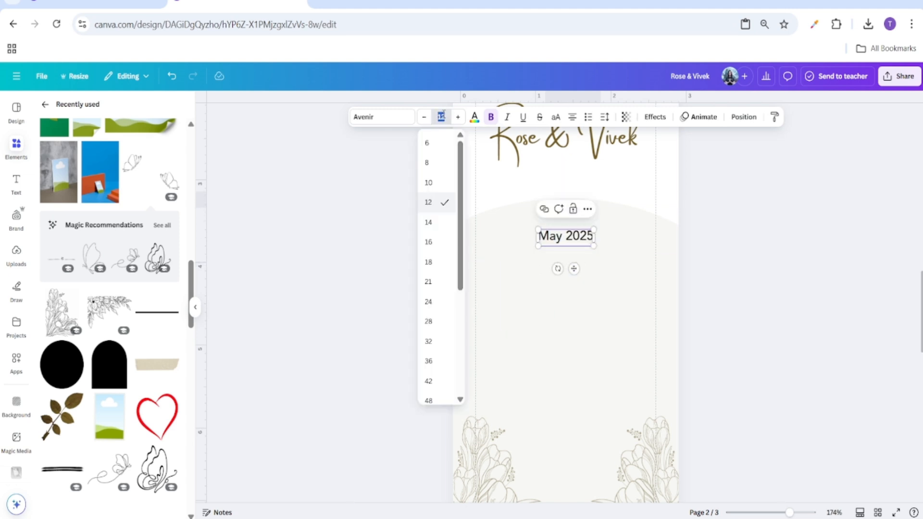
{"action": "left_click", "coordinate": [434, 281]}
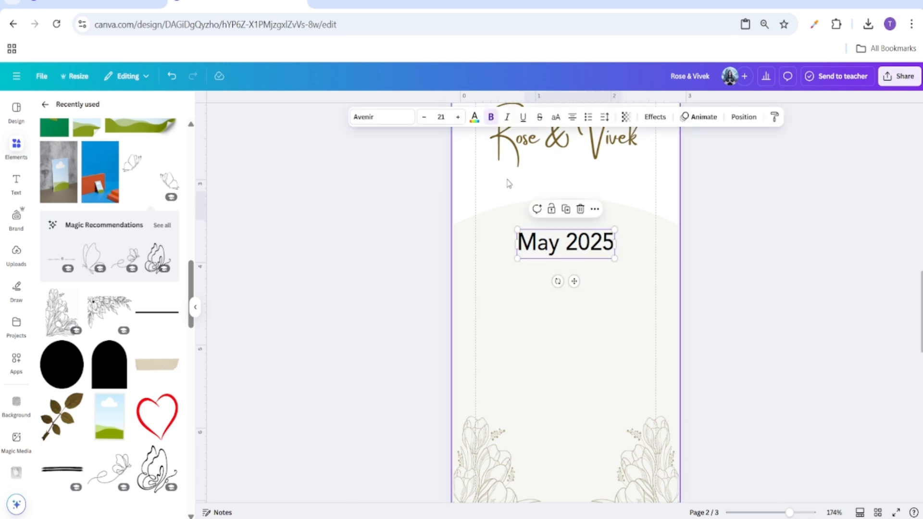
{"action": "left_click", "coordinate": [475, 117]}
{"action": "left_click", "coordinate": [96, 180]}
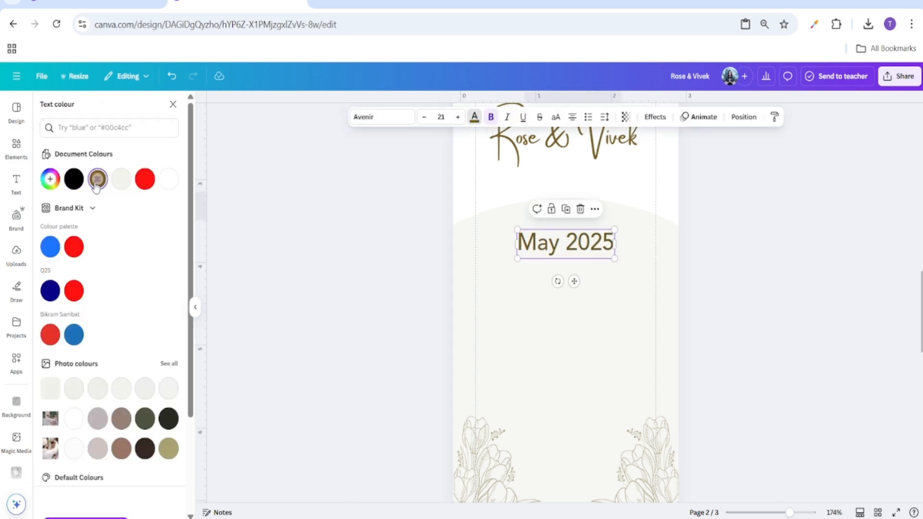
{"action": "left_click", "coordinate": [758, 322]}
Change the "May 2025" title's font weight to Avenir Bold.
{"action": "left_click", "coordinate": [593, 256]}
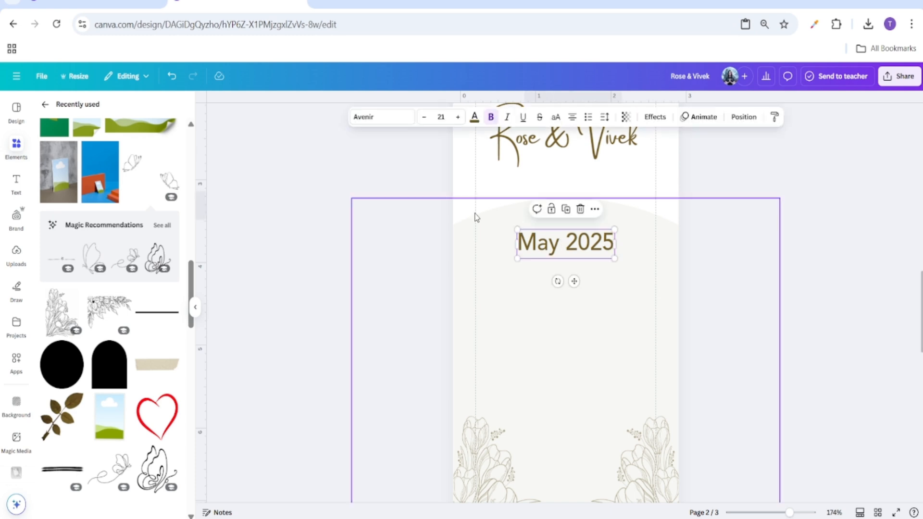
{"action": "left_click", "coordinate": [372, 120]}
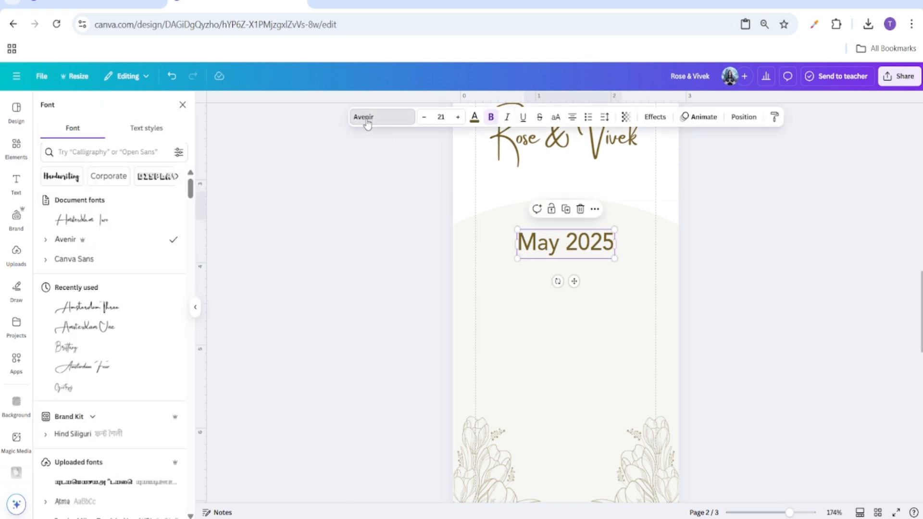
{"action": "left_click", "coordinate": [50, 241]}
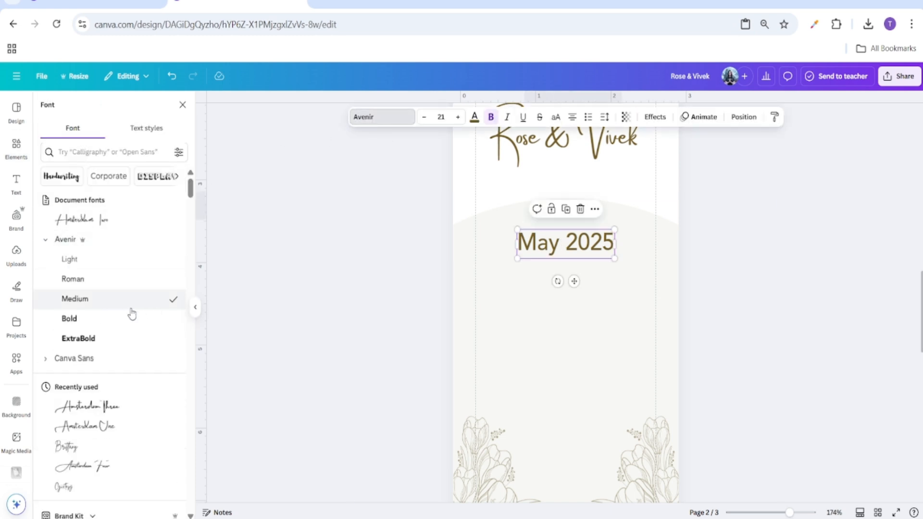
{"action": "left_click", "coordinate": [72, 323]}
{"action": "left_click", "coordinate": [831, 286]}
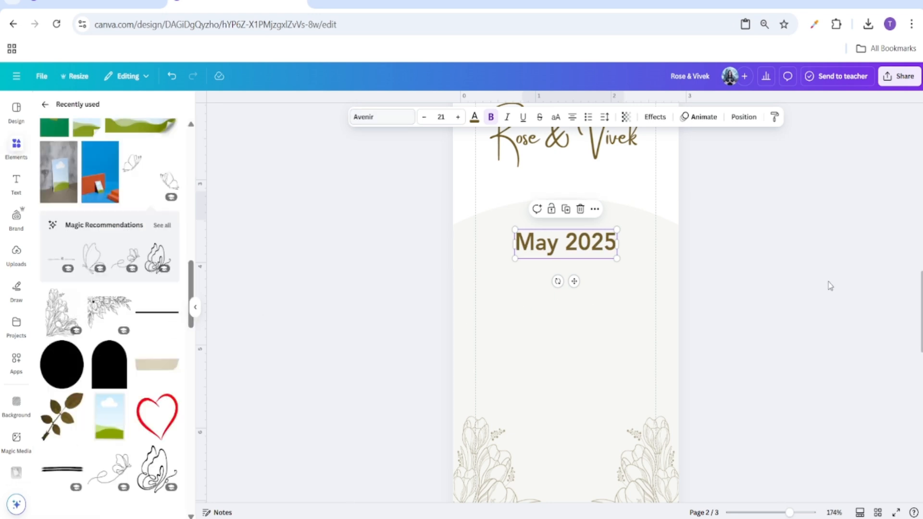
Tighten the "May 2025" title's letter spacing to -70 and move the title slightly up within the arch.
{"action": "left_click", "coordinate": [569, 250]}
{"action": "left_click_drag", "start_coordinate": [790, 513], "coordinate": [805, 513]}
{"action": "scroll", "coordinate": [775, 423], "scroll_direction": "up", "scroll_amount": 3}
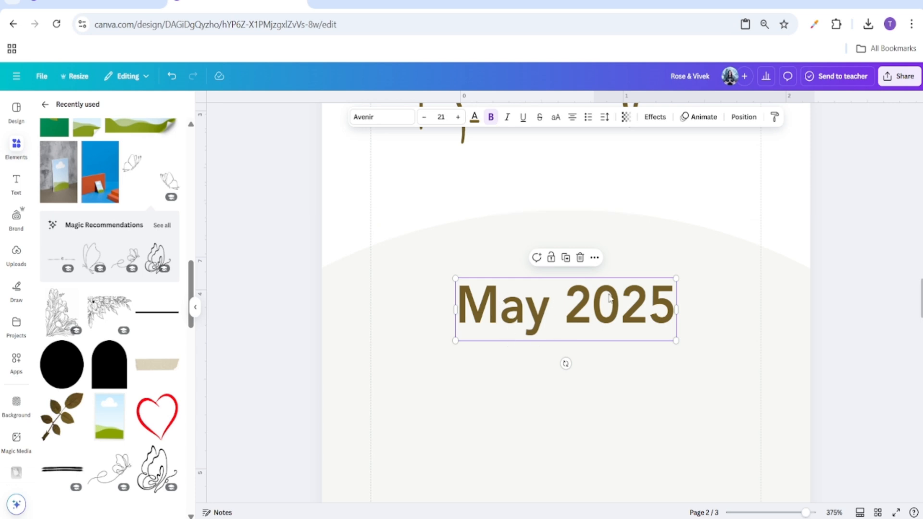
{"action": "left_click", "coordinate": [605, 118]}
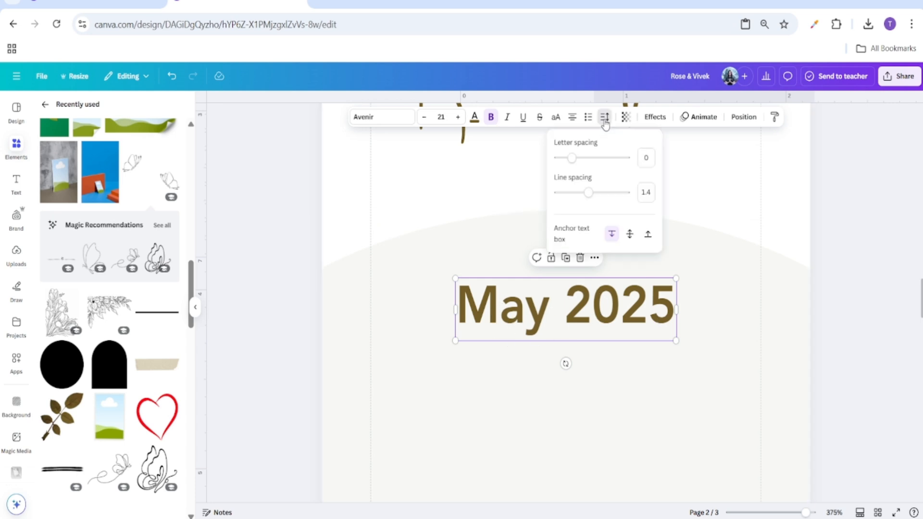
{"action": "left_click_drag", "start_coordinate": [573, 162], "coordinate": [568, 165]}
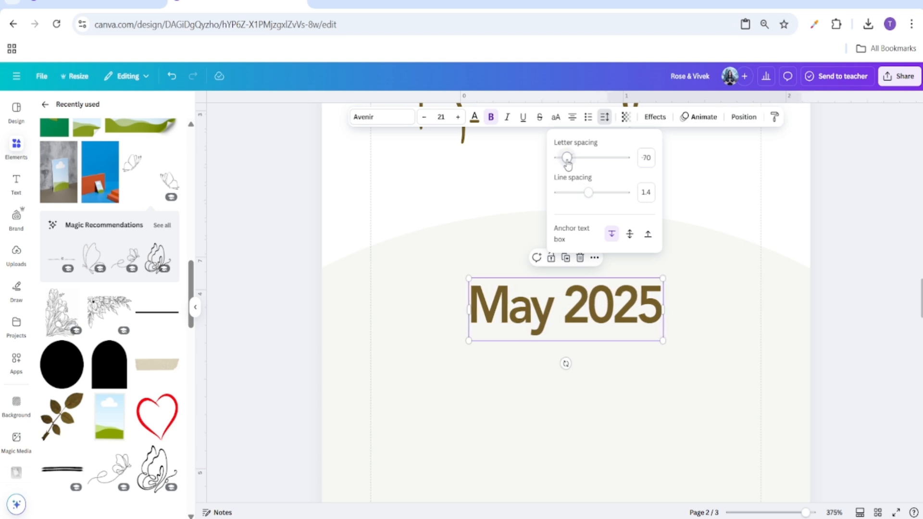
{"action": "left_click", "coordinate": [825, 293]}
{"action": "left_click_drag", "start_coordinate": [557, 334], "coordinate": [554, 328]}
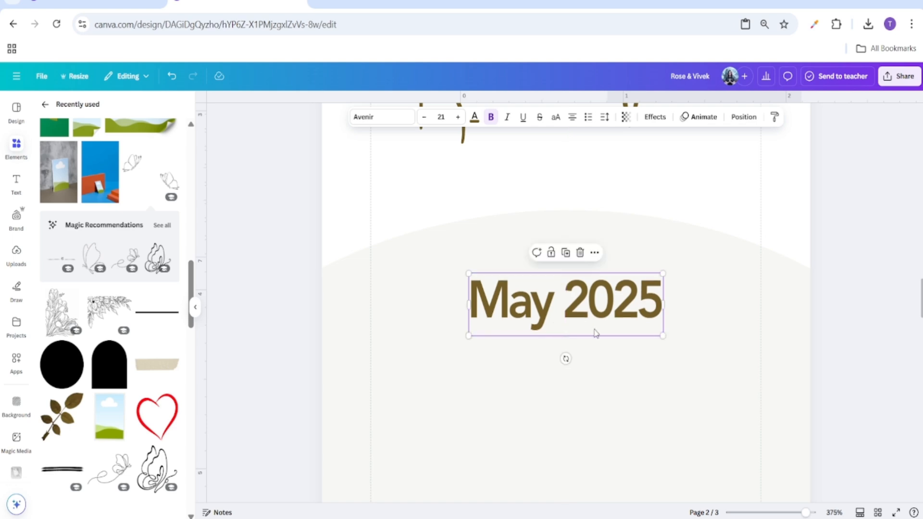
{"action": "left_click", "coordinate": [867, 235]}
Copy the grouped calendar grid of weekdays and dates from page 3.
{"action": "scroll", "coordinate": [842, 385], "scroll_direction": "down", "scroll_amount": 1}
{"action": "left_click_drag", "start_coordinate": [805, 513], "coordinate": [794, 512]}
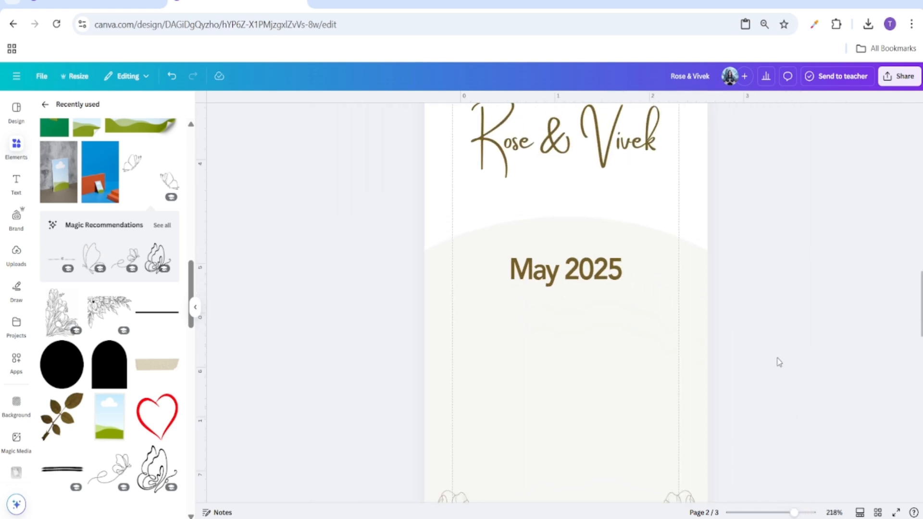
{"action": "scroll", "coordinate": [717, 297], "scroll_direction": "down", "scroll_amount": 10}
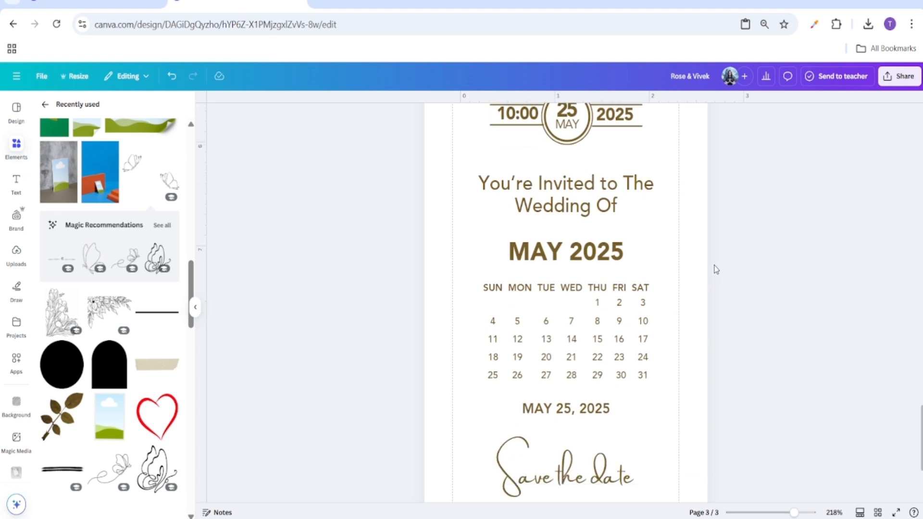
{"action": "scroll", "coordinate": [717, 269], "scroll_direction": "down", "scroll_amount": 2}
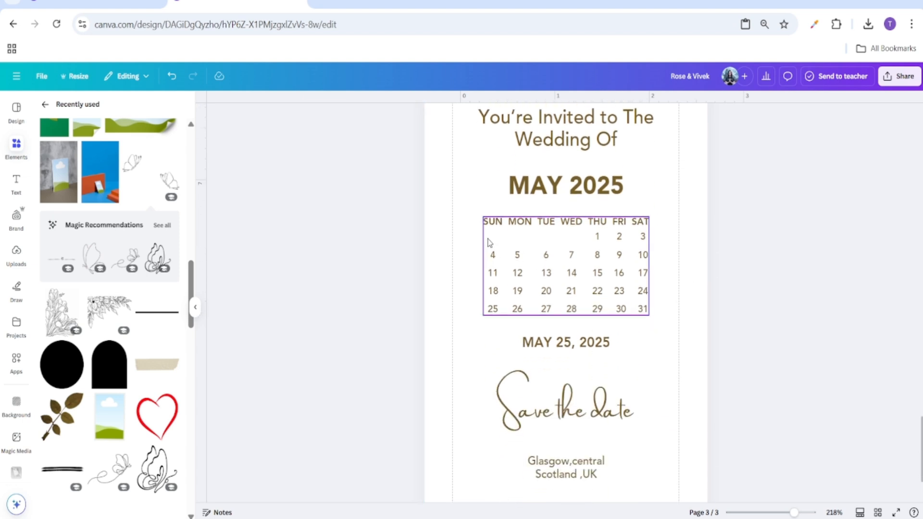
{"action": "left_click", "coordinate": [489, 243]}
{"action": "left_click", "coordinate": [611, 196]}
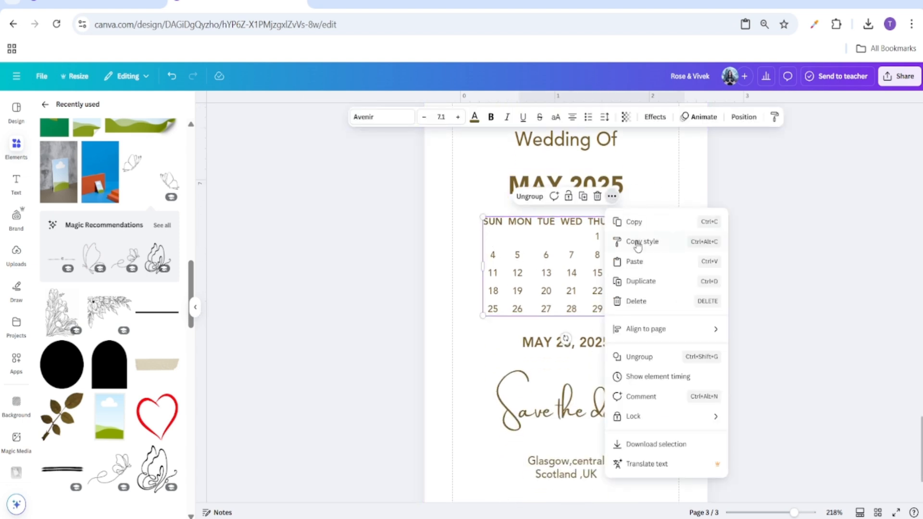
{"action": "left_click", "coordinate": [634, 222]}
Paste the calendar grid onto page 2 and position it inside the arch below the "May 2025" title.
{"action": "scroll", "coordinate": [668, 245], "scroll_direction": "up", "scroll_amount": 10}
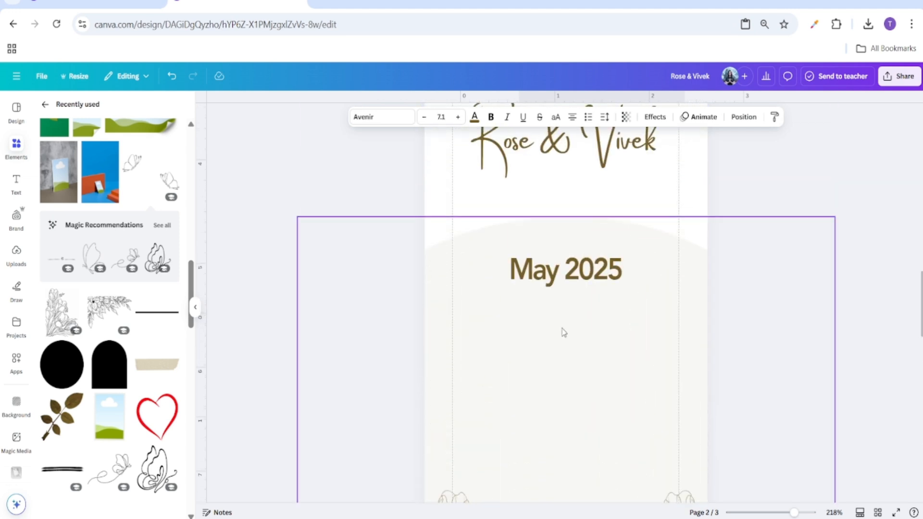
{"action": "left_click", "coordinate": [545, 351]}
{"action": "right_click", "coordinate": [545, 351]}
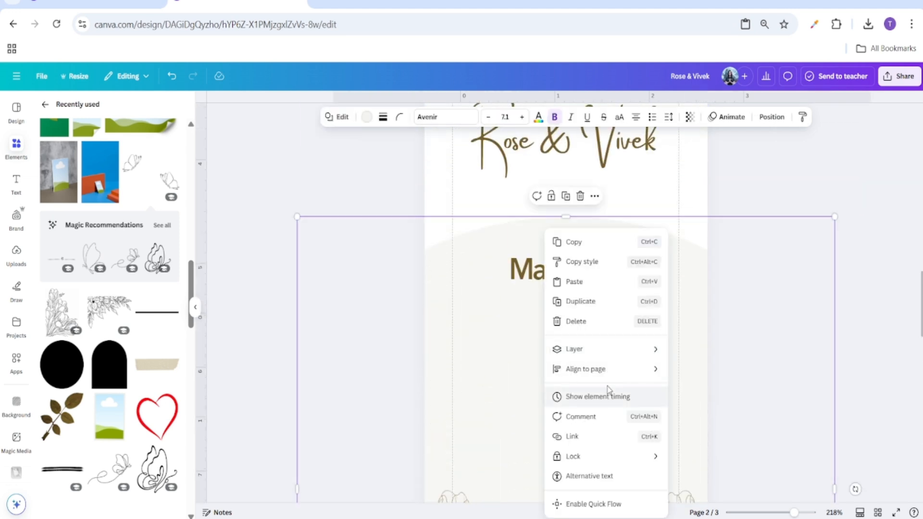
{"action": "left_click", "coordinate": [568, 288]}
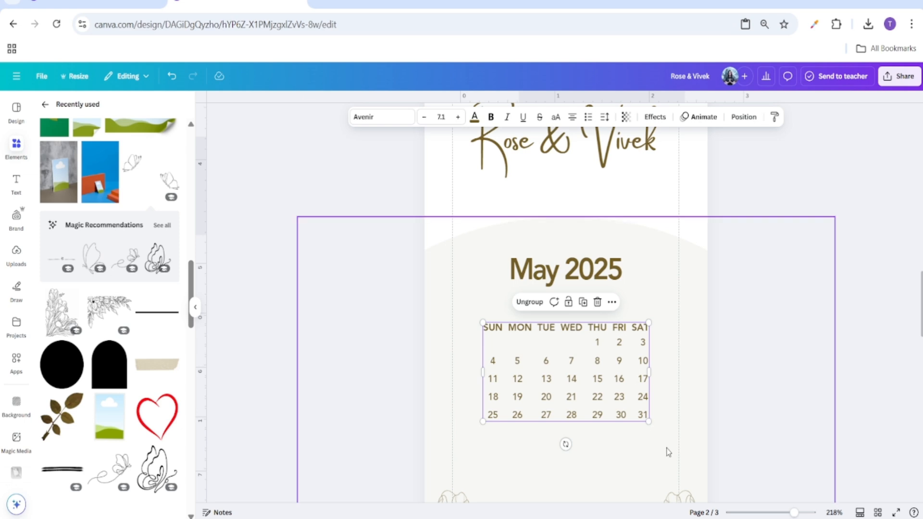
{"action": "left_click_drag", "start_coordinate": [579, 354], "coordinate": [576, 344]}
Set the calendar title on page 2 to uppercase and reduce its font size to 16.
{"action": "left_click", "coordinate": [565, 270]}
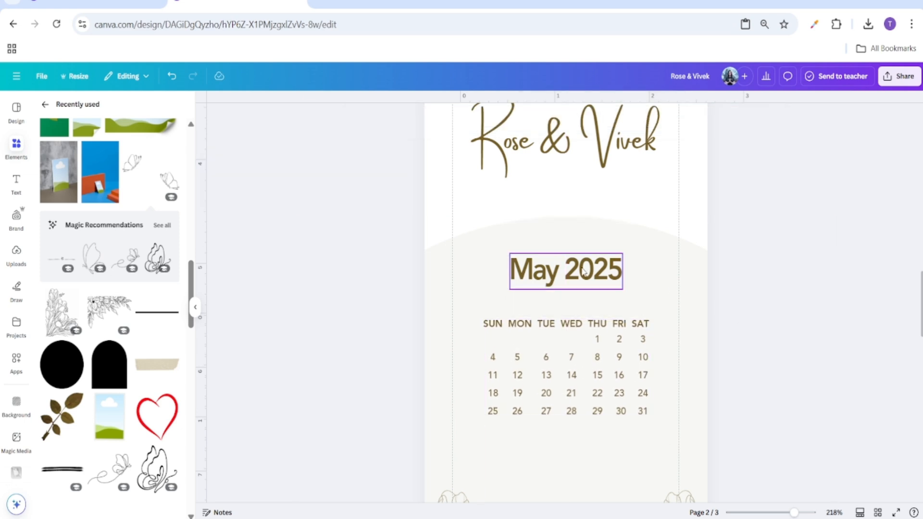
{"action": "left_click", "coordinate": [555, 120]}
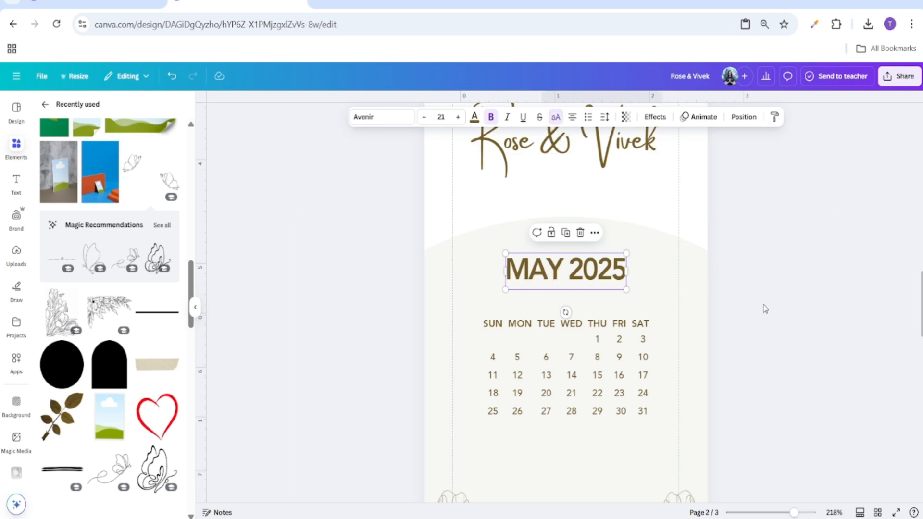
{"action": "left_click", "coordinate": [425, 117]}
{"action": "left_click", "coordinate": [424, 118]}
{"action": "left_click", "coordinate": [424, 117]}
{"action": "left_click", "coordinate": [424, 118]}
{"action": "left_click", "coordinate": [425, 118]}
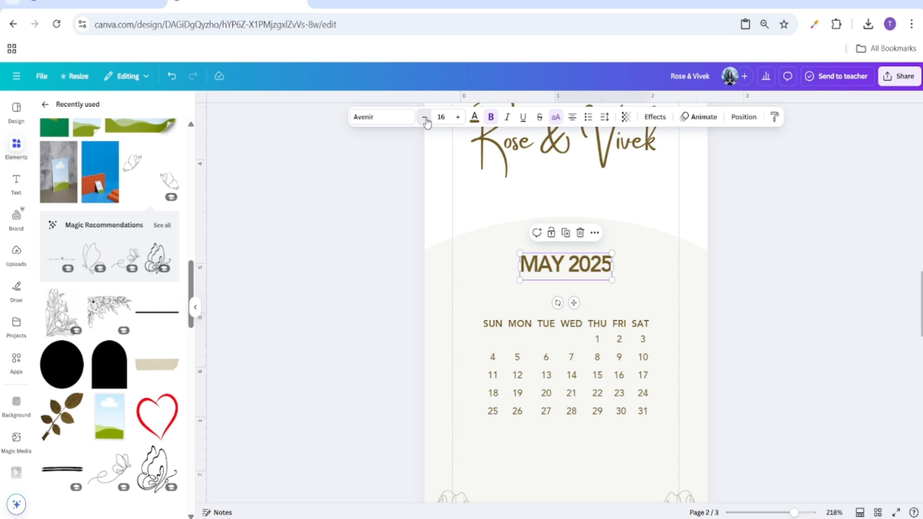
{"action": "left_click", "coordinate": [353, 200]}
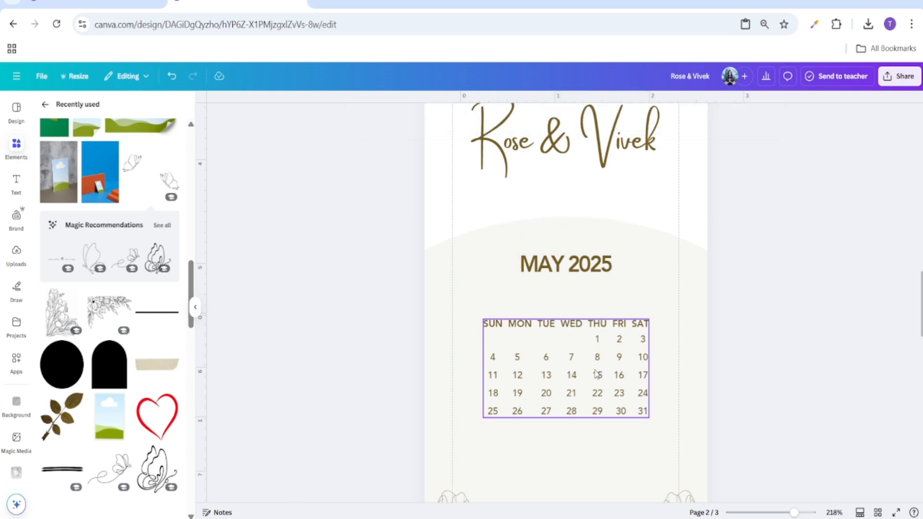
Move the calendar grid up closer to its title and enlarge it proportionally to a text size of 7.7.
{"action": "left_click_drag", "start_coordinate": [587, 353], "coordinate": [585, 323]}
{"action": "left_click", "coordinate": [808, 329]}
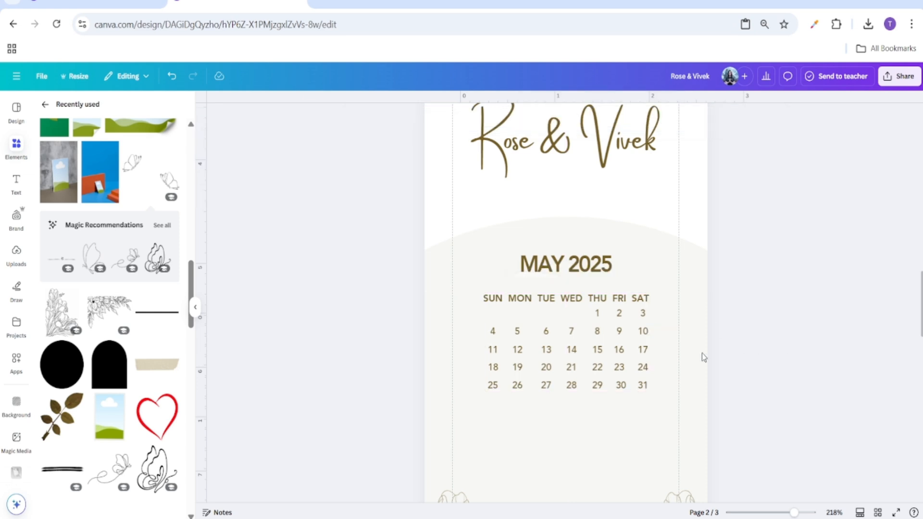
{"action": "left_click", "coordinate": [597, 350]}
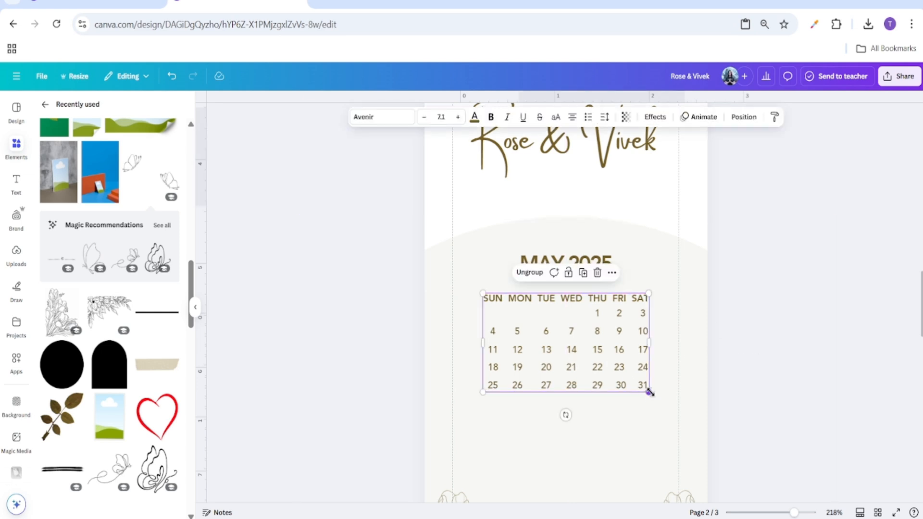
{"action": "left_click_drag", "start_coordinate": [650, 392], "coordinate": [657, 397]}
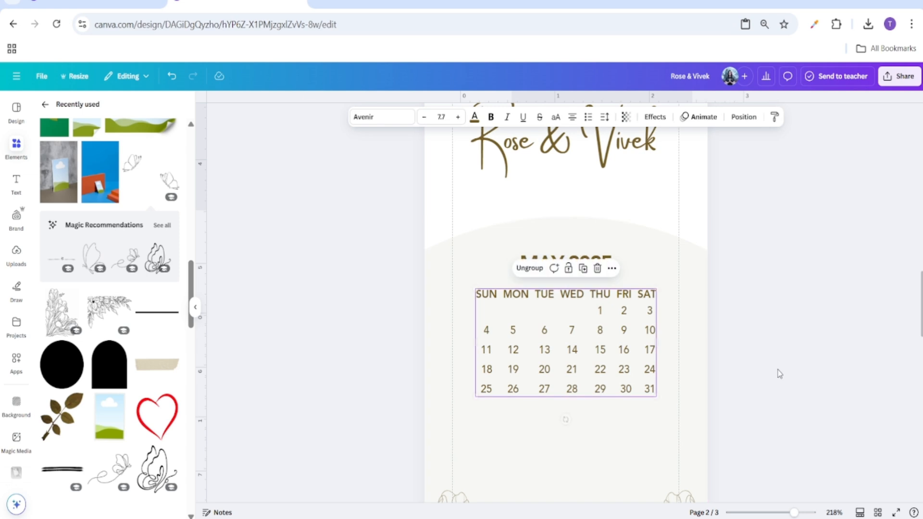
Centre the calendar grid horizontally on the page and move the "MAY 2025" title slightly up above it.
{"action": "right_click", "coordinate": [588, 368]}
{"action": "mouse_move", "coordinate": [639, 369]}
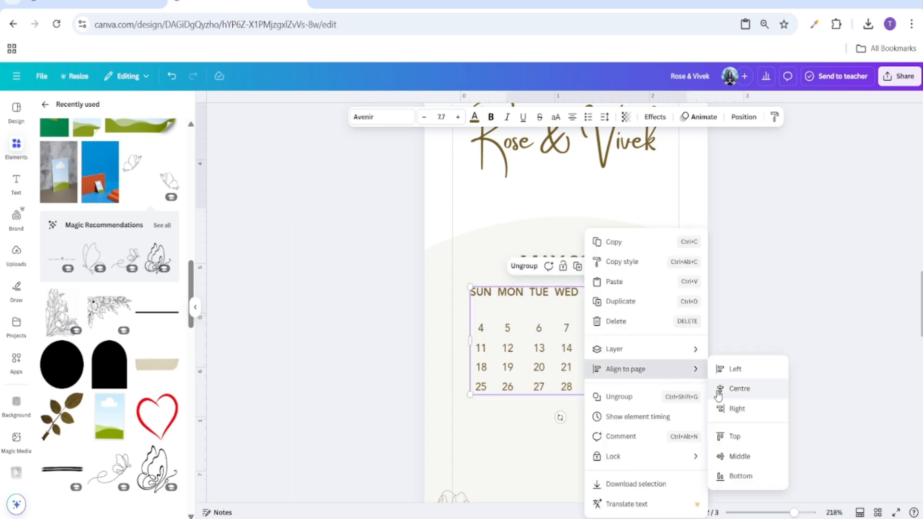
{"action": "left_click", "coordinate": [727, 390]}
{"action": "left_click", "coordinate": [766, 352]}
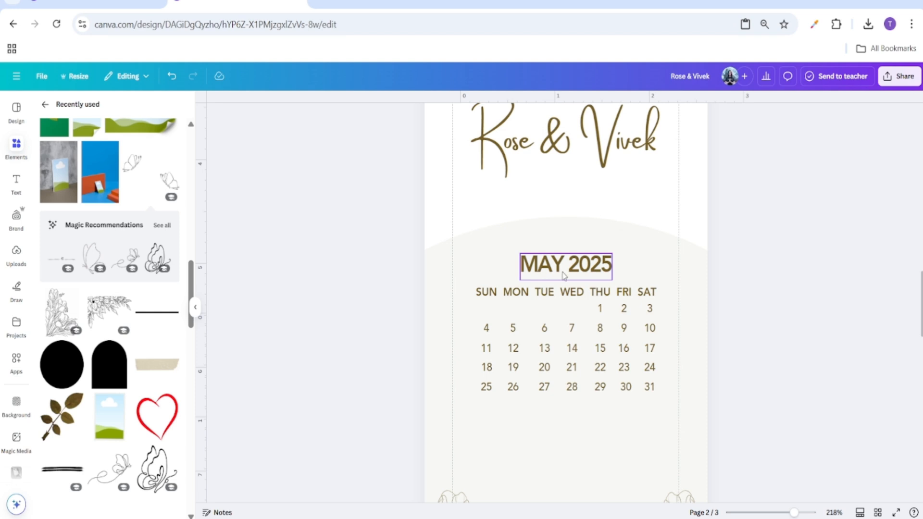
{"action": "left_click", "coordinate": [565, 275]}
{"action": "left_click", "coordinate": [778, 305]}
Copy the "MAY 25, 2025" date text below the calendar on page 3.
{"action": "scroll", "coordinate": [781, 310], "scroll_direction": "down", "scroll_amount": 3}
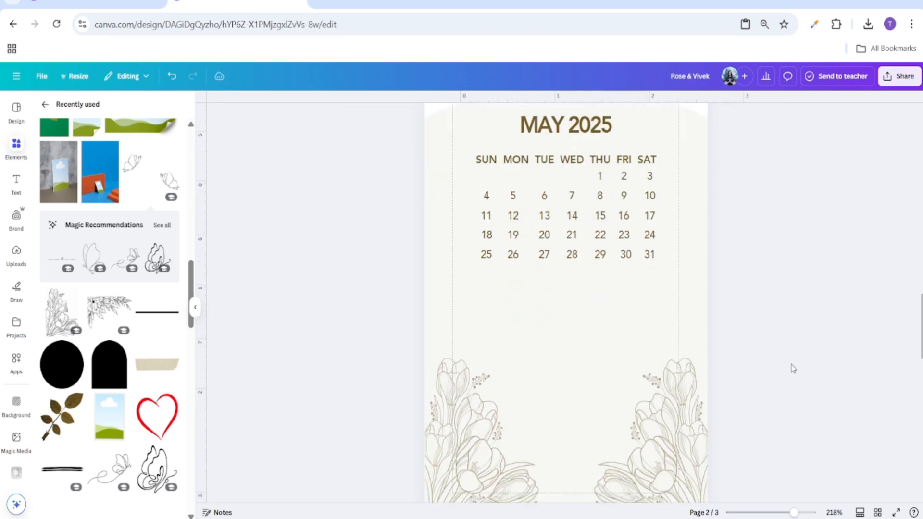
{"action": "scroll", "coordinate": [794, 369], "scroll_direction": "down", "scroll_amount": 3}
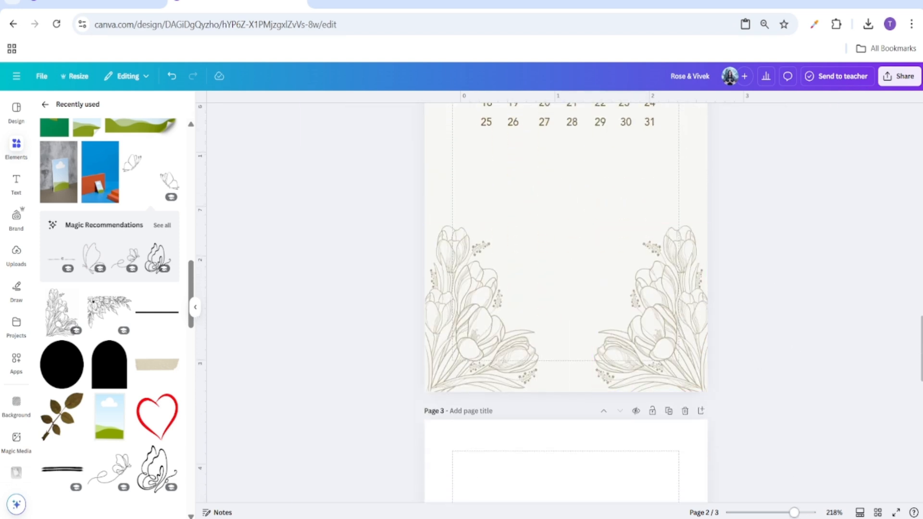
{"action": "scroll", "coordinate": [767, 432], "scroll_direction": "down", "scroll_amount": 5}
{"action": "scroll", "coordinate": [717, 426], "scroll_direction": "up", "scroll_amount": 5}
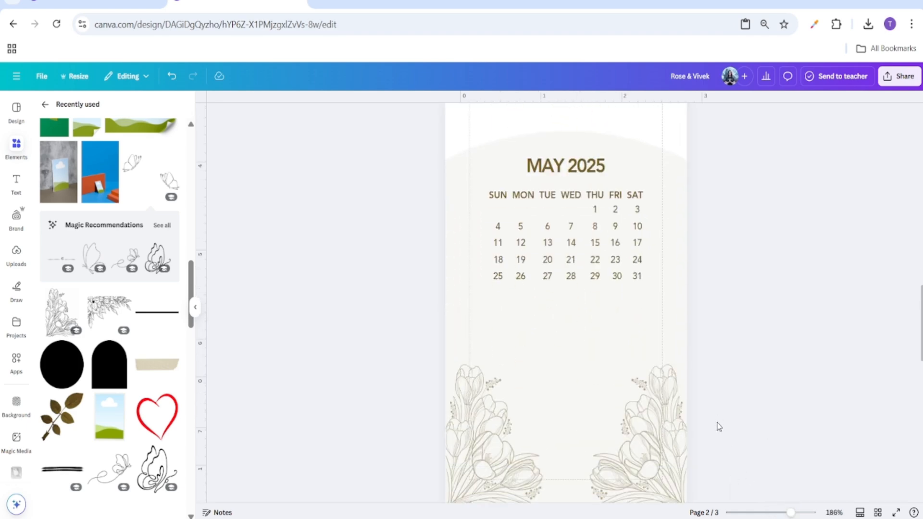
{"action": "scroll", "coordinate": [719, 426], "scroll_direction": "down", "scroll_amount": 10}
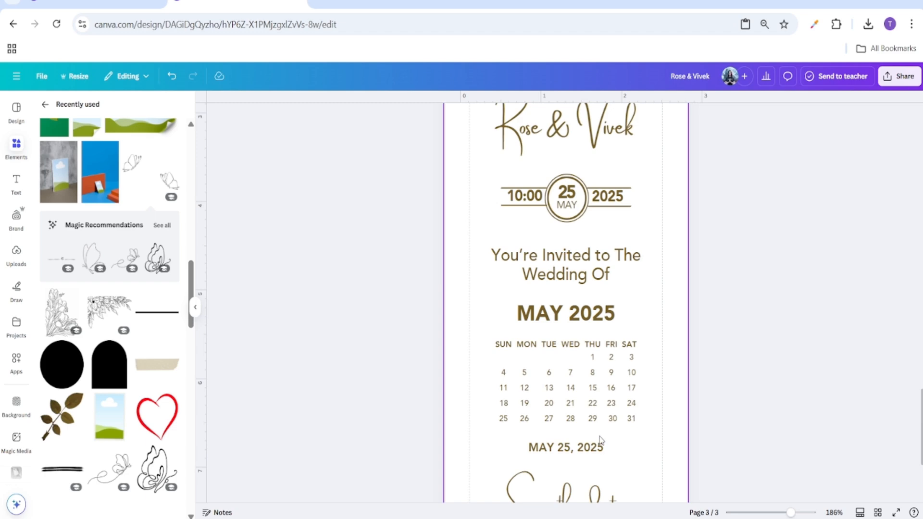
{"action": "scroll", "coordinate": [600, 440], "scroll_direction": "down", "scroll_amount": 3}
{"action": "left_click", "coordinate": [596, 316]}
{"action": "double_click", "coordinate": [596, 316]}
{"action": "right_click", "coordinate": [585, 316]}
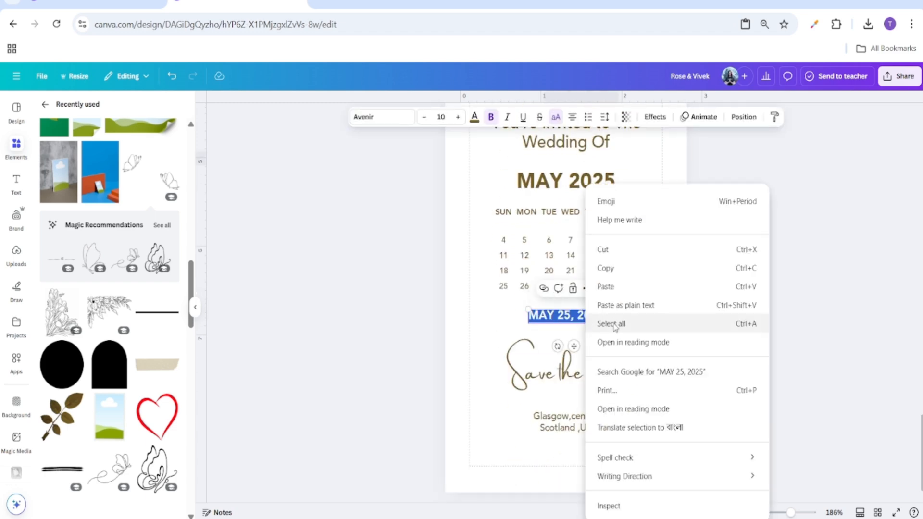
{"action": "left_click", "coordinate": [608, 268]}
Paste the copied date text onto page 2, just below the calendar grid.
{"action": "scroll", "coordinate": [714, 284], "scroll_direction": "up", "scroll_amount": 10}
{"action": "scroll", "coordinate": [715, 294], "scroll_direction": "down", "scroll_amount": 6}
{"action": "scroll", "coordinate": [715, 297], "scroll_direction": "up", "scroll_amount": 2}
{"action": "right_click", "coordinate": [546, 326]}
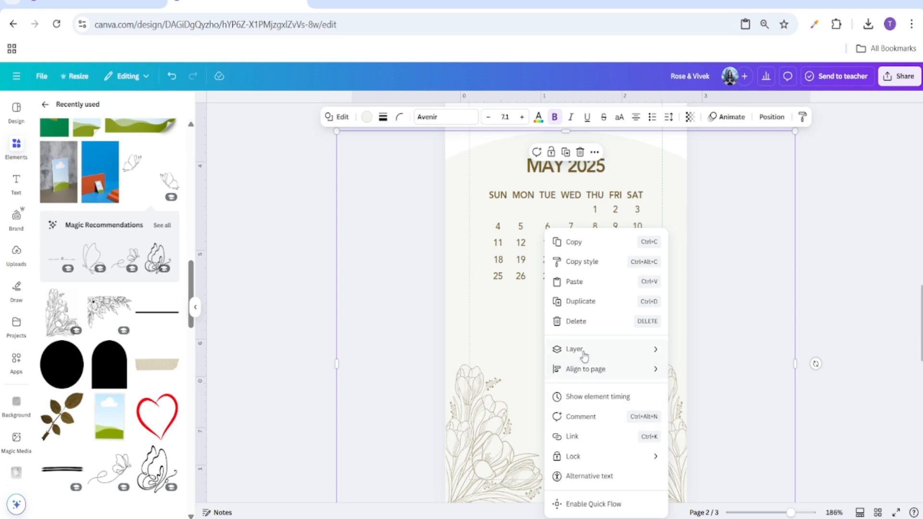
{"action": "left_click", "coordinate": [581, 282]}
{"action": "left_click_drag", "start_coordinate": [574, 328], "coordinate": [581, 335]}
{"action": "right_click", "coordinate": [579, 304]}
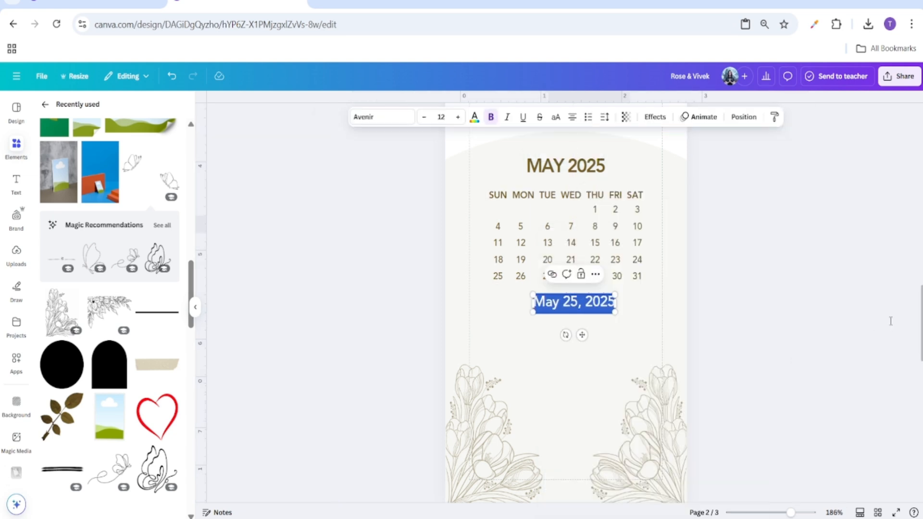
Centre the pasted date horizontally on page 2 and colour it with the document's brown.
{"action": "left_click", "coordinate": [889, 327]}
{"action": "right_click", "coordinate": [594, 309]}
{"action": "mouse_move", "coordinate": [620, 371]}
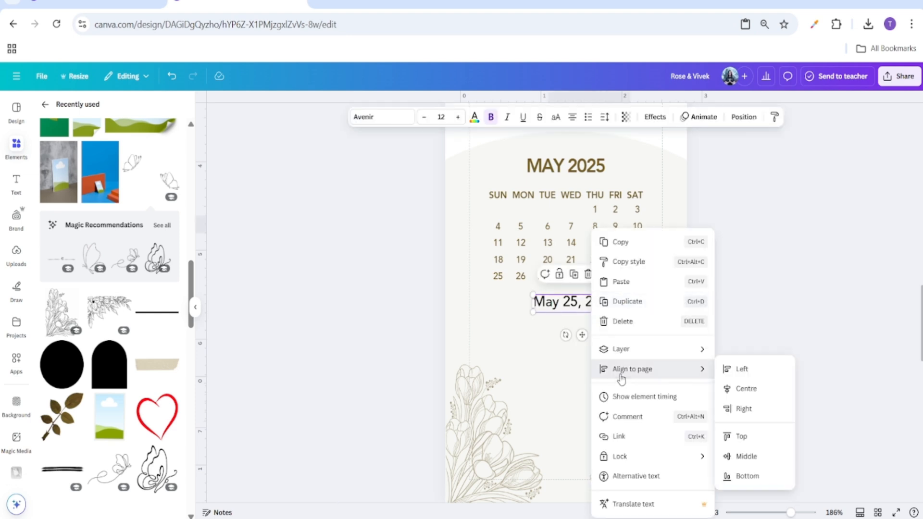
{"action": "left_click", "coordinate": [748, 388]}
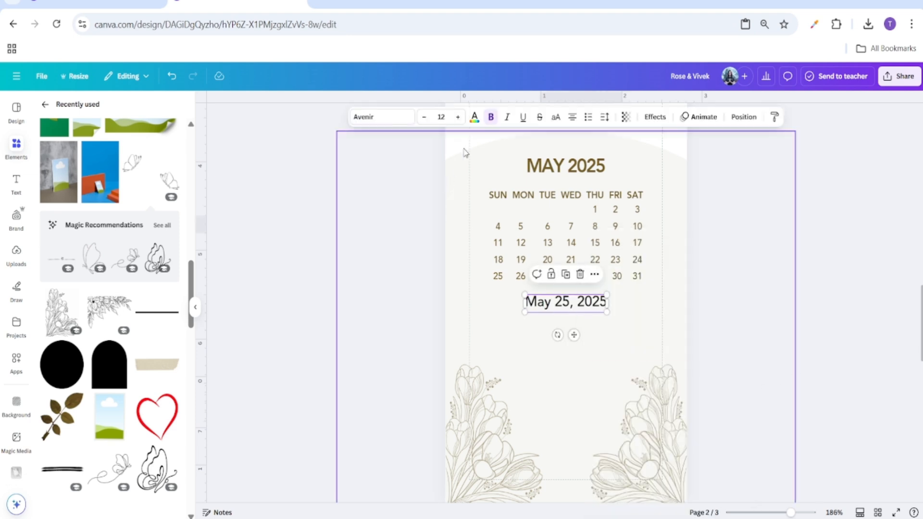
{"action": "left_click", "coordinate": [475, 117]}
{"action": "left_click", "coordinate": [98, 180]}
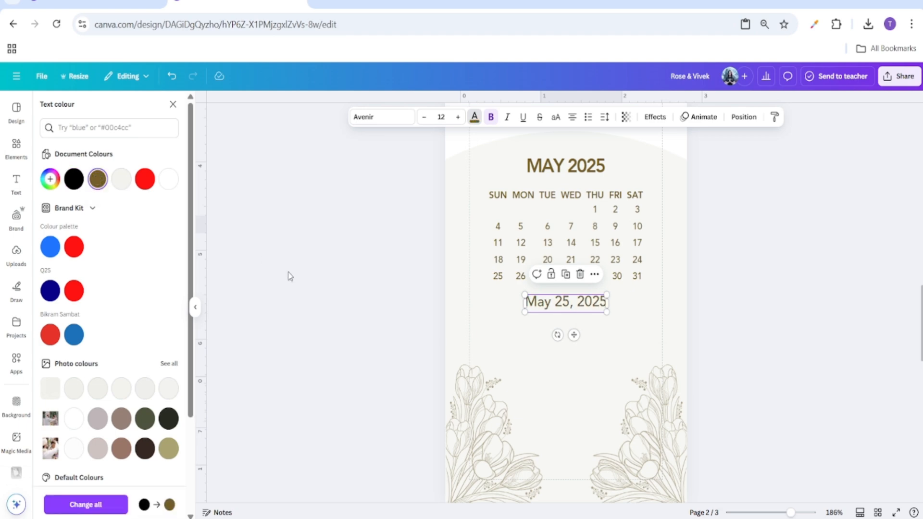
{"action": "left_click", "coordinate": [351, 302]}
{"action": "left_click", "coordinate": [583, 312]}
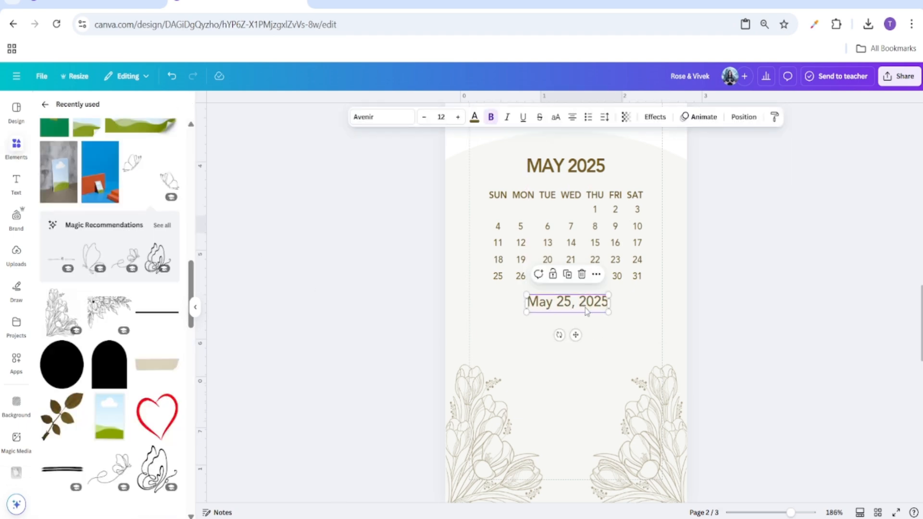
{"action": "left_click", "coordinate": [391, 117]}
{"action": "left_click", "coordinate": [708, 336]}
Copy the "Save the date" text from page 3.
{"action": "scroll", "coordinate": [771, 350], "scroll_direction": "down", "scroll_amount": 10}
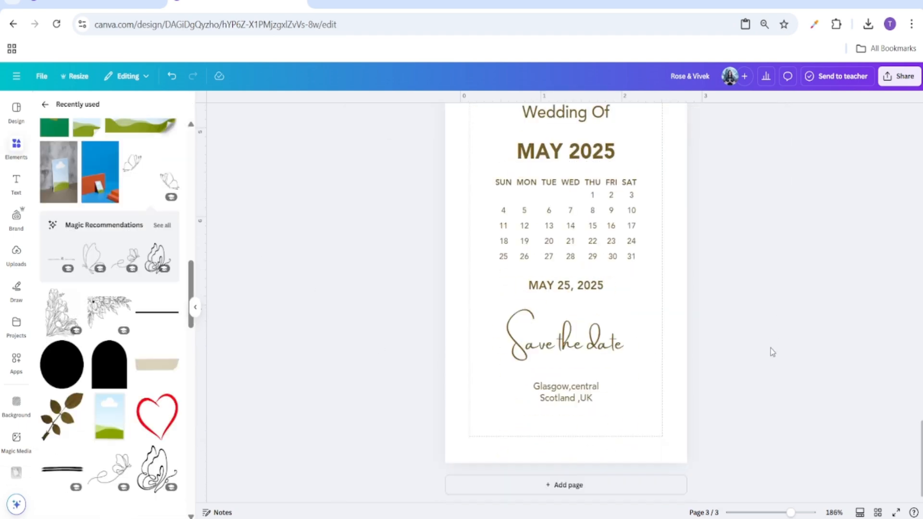
{"action": "double_click", "coordinate": [565, 349]}
{"action": "right_click", "coordinate": [565, 346]}
{"action": "left_click", "coordinate": [583, 91]}
{"action": "left_click", "coordinate": [423, 289]}
Paste the "Save the date" text below the date on page 2 and colour it the document's brown.
{"action": "scroll", "coordinate": [423, 289], "scroll_direction": "up", "scroll_amount": 12}
{"action": "right_click", "coordinate": [532, 331]}
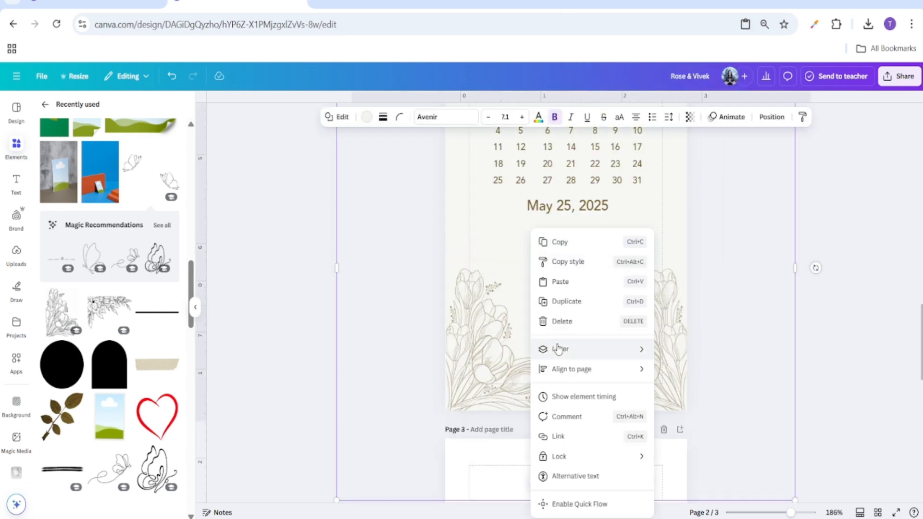
{"action": "left_click", "coordinate": [575, 283]}
{"action": "left_click", "coordinate": [474, 117]}
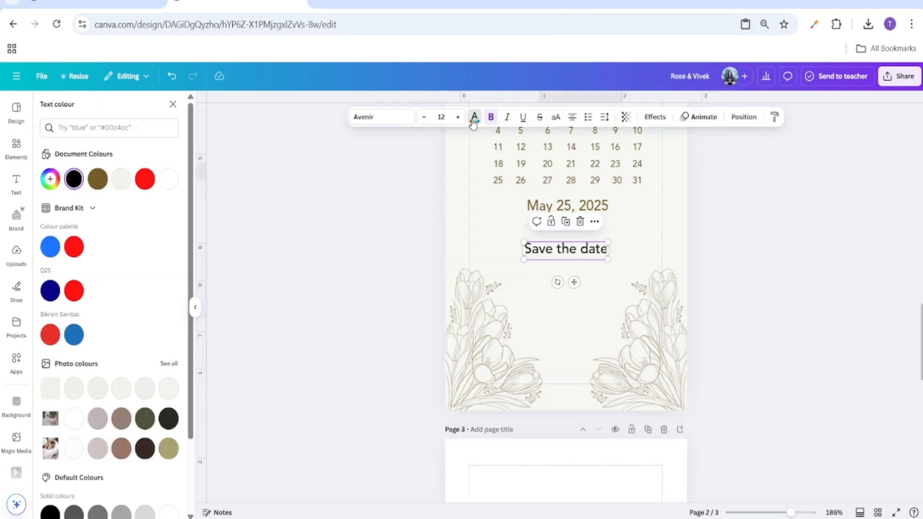
{"action": "left_click", "coordinate": [98, 179]}
Set the page 2 date to uppercase and change the "Save the date" font to Amsterdam Two.
{"action": "left_click", "coordinate": [602, 210]}
{"action": "left_click", "coordinate": [556, 117]}
{"action": "left_click", "coordinate": [583, 254]}
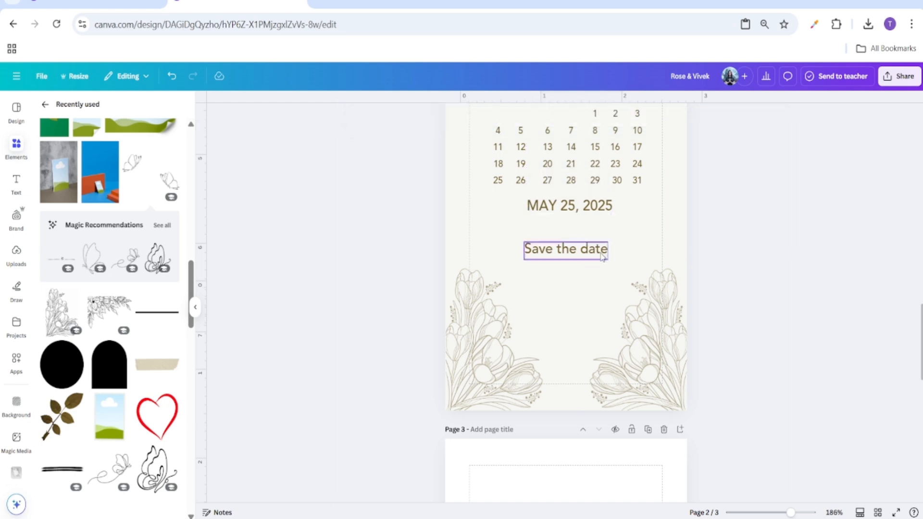
{"action": "left_click", "coordinate": [389, 117]}
{"action": "left_click", "coordinate": [82, 219]}
{"action": "left_click", "coordinate": [310, 268]}
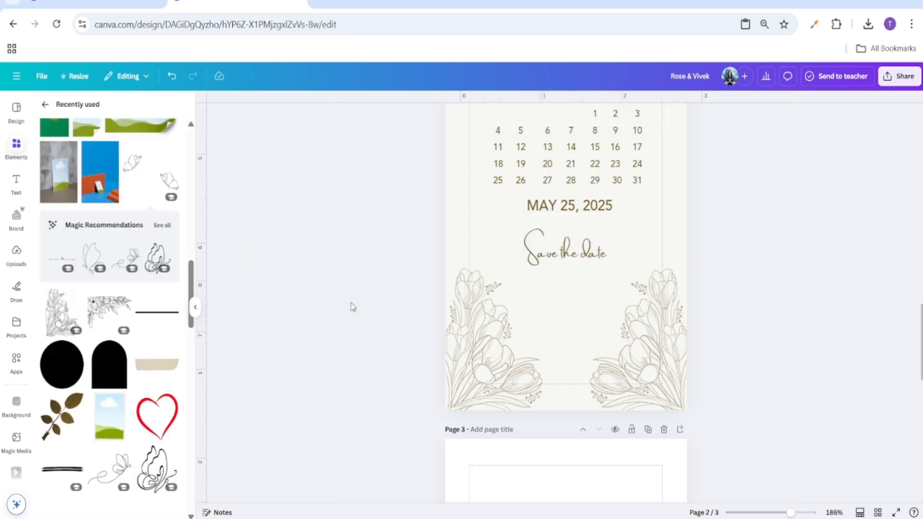
Copy the Glasgow location text at the end of page 3.
{"action": "scroll", "coordinate": [712, 315], "scroll_direction": "down", "scroll_amount": 4}
{"action": "scroll", "coordinate": [714, 327], "scroll_direction": "down", "scroll_amount": 8}
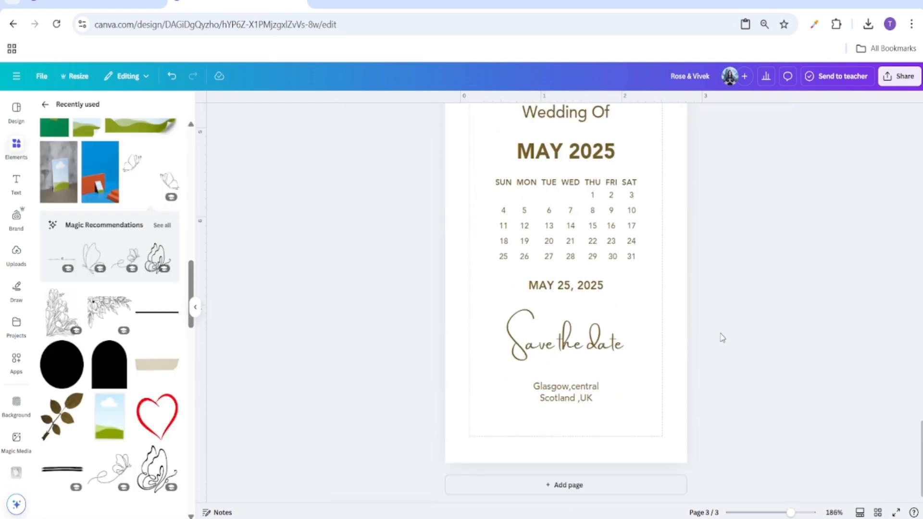
{"action": "left_click", "coordinate": [564, 400]}
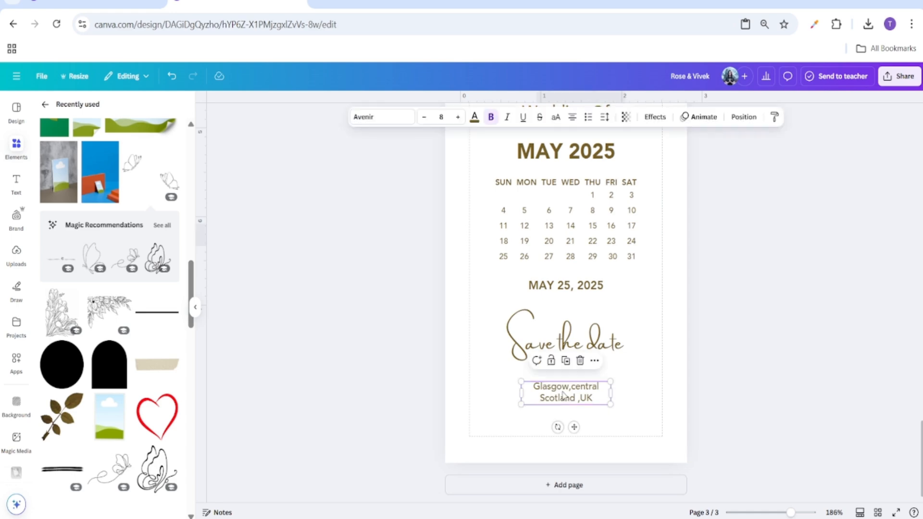
{"action": "double_click", "coordinate": [565, 395]}
{"action": "right_click", "coordinate": [564, 396]}
{"action": "left_click", "coordinate": [589, 139]}
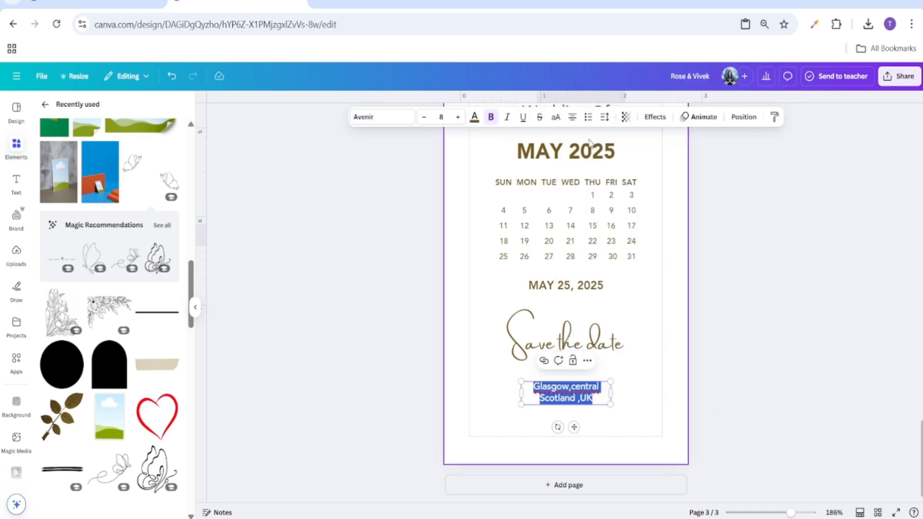
{"action": "left_click", "coordinate": [416, 345]}
Paste the Glasgow location text below "Save the date" on page 2.
{"action": "scroll", "coordinate": [417, 344], "scroll_direction": "up", "scroll_amount": 10}
{"action": "left_click", "coordinate": [551, 296]}
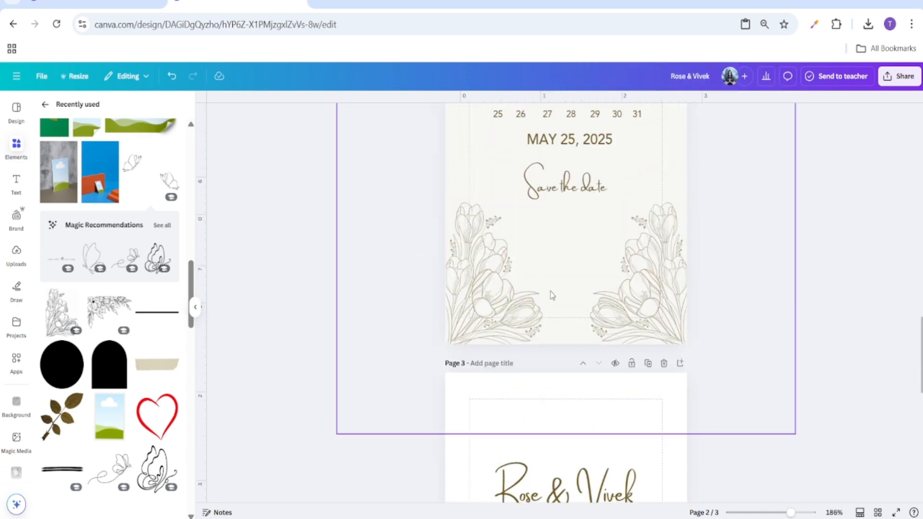
{"action": "right_click", "coordinate": [554, 249]}
{"action": "left_click", "coordinate": [581, 283]}
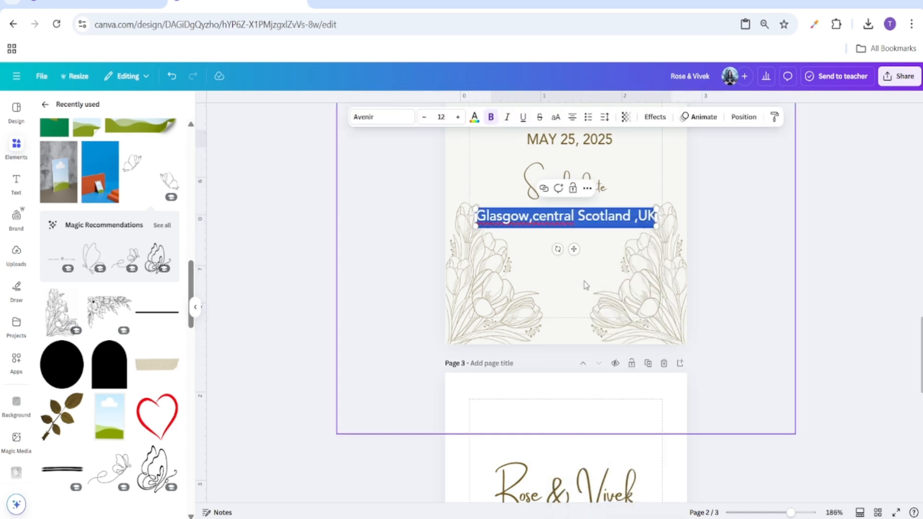
{"action": "left_click", "coordinate": [772, 244]}
Colour the pasted location text the document's brown and set its font size to 8.
{"action": "left_click", "coordinate": [537, 221]}
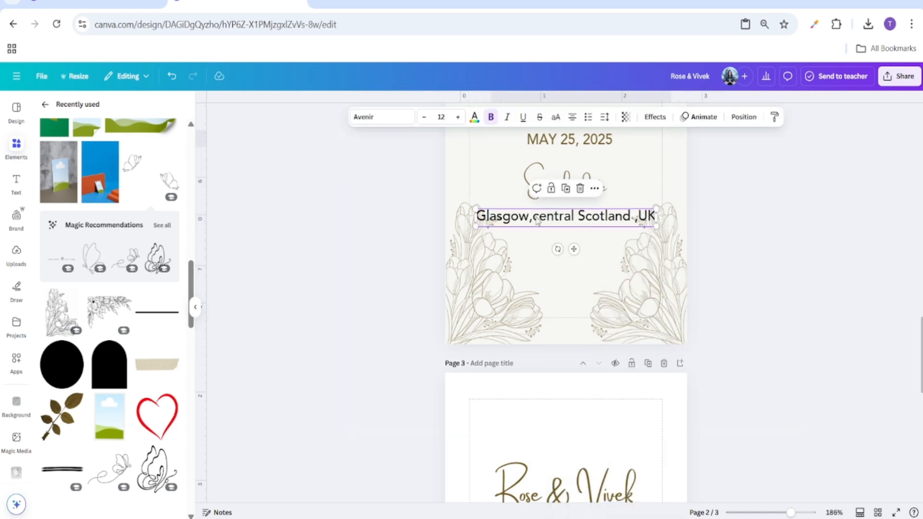
{"action": "left_click", "coordinate": [474, 117]}
{"action": "left_click", "coordinate": [95, 178]}
{"action": "left_click", "coordinate": [474, 118]}
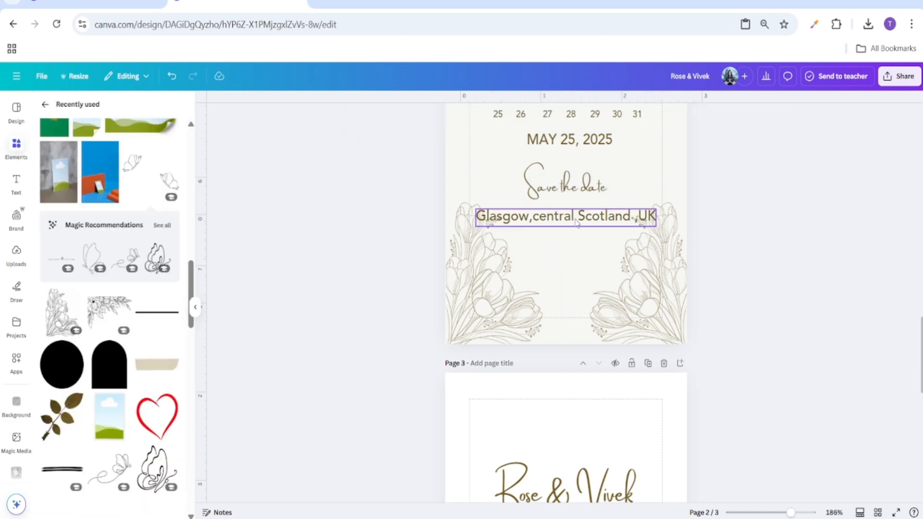
{"action": "left_click", "coordinate": [442, 117]}
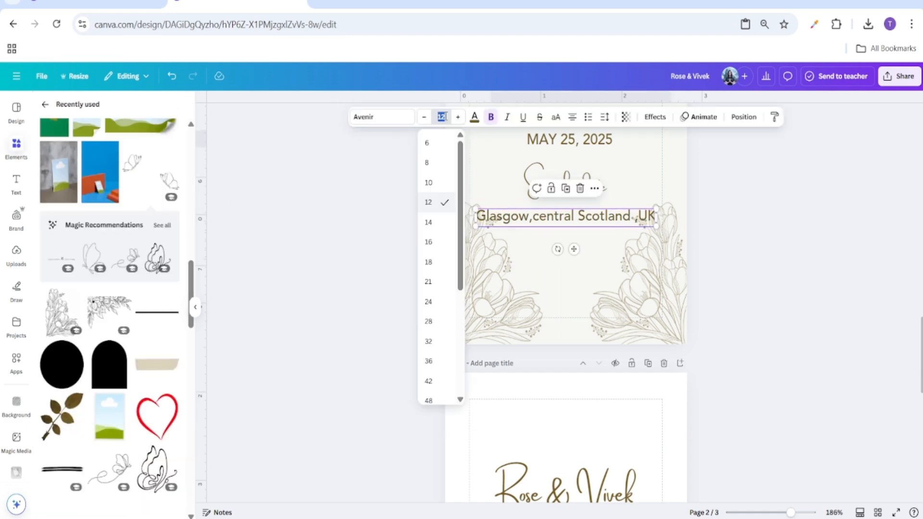
{"action": "type", "text": "8"}
{"action": "key", "text": "Return"}
{"action": "left_click", "coordinate": [770, 255]}
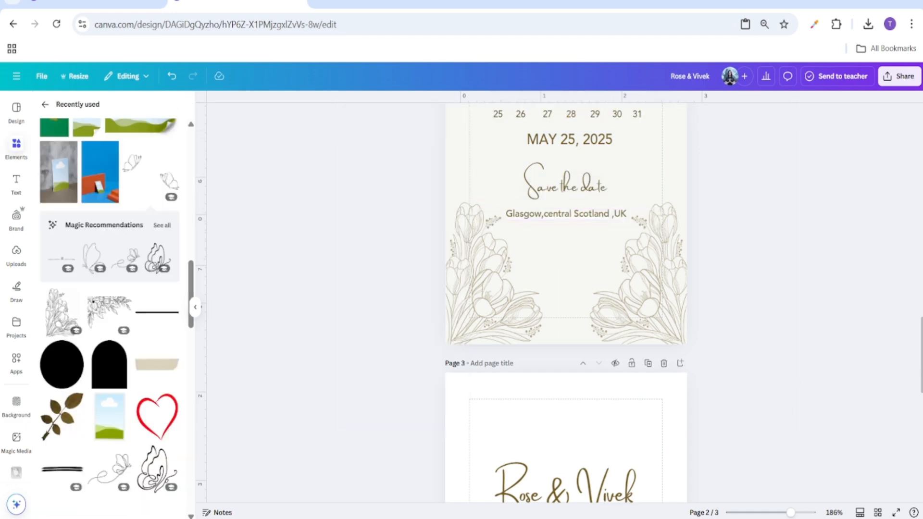
Narrow the location text box so it wraps onto two lines and move it lower beneath "Save the date".
{"action": "scroll", "coordinate": [566, 144], "scroll_direction": "up", "scroll_amount": 5}
{"action": "left_click", "coordinate": [664, 294]}
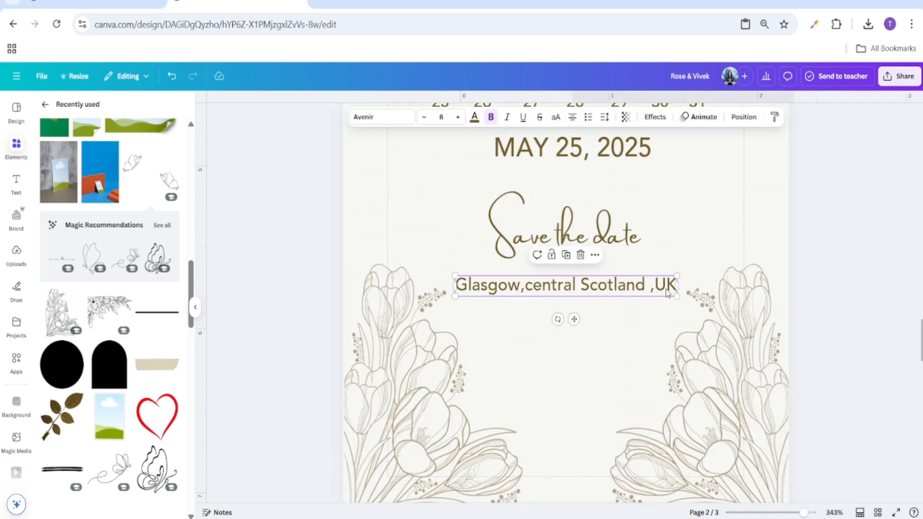
{"action": "left_click_drag", "start_coordinate": [678, 287], "coordinate": [597, 338]}
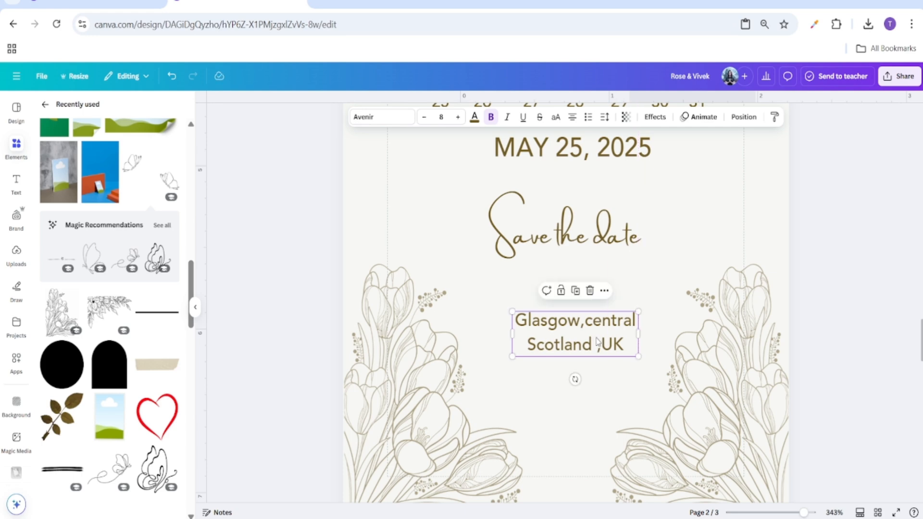
Set the location text's line spacing to 1.04 and shift the text back to the page's horizontal centre.
{"action": "left_click", "coordinate": [606, 118]}
{"action": "left_click_drag", "start_coordinate": [589, 197], "coordinate": [577, 200]}
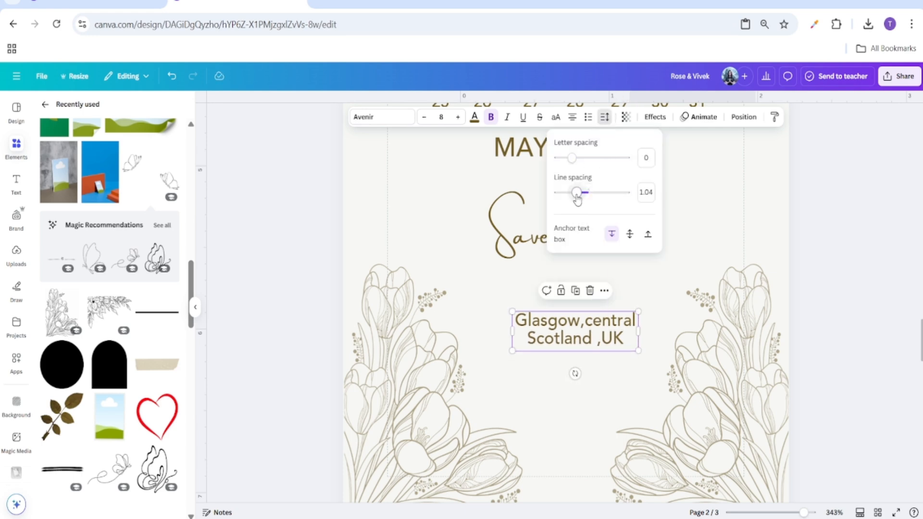
{"action": "left_click", "coordinate": [862, 267]}
{"action": "left_click", "coordinate": [591, 338]}
{"action": "left_click_drag", "start_coordinate": [591, 338], "coordinate": [583, 347]}
{"action": "left_click", "coordinate": [879, 290]}
Enlarge the "Save the date" text on page 2 to font size 21.
{"action": "left_click", "coordinate": [602, 240]}
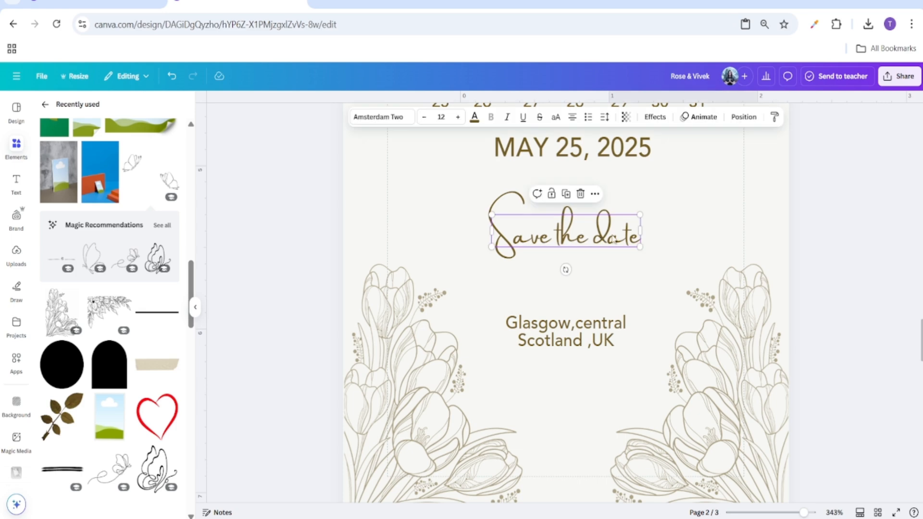
{"action": "left_click", "coordinate": [440, 115]}
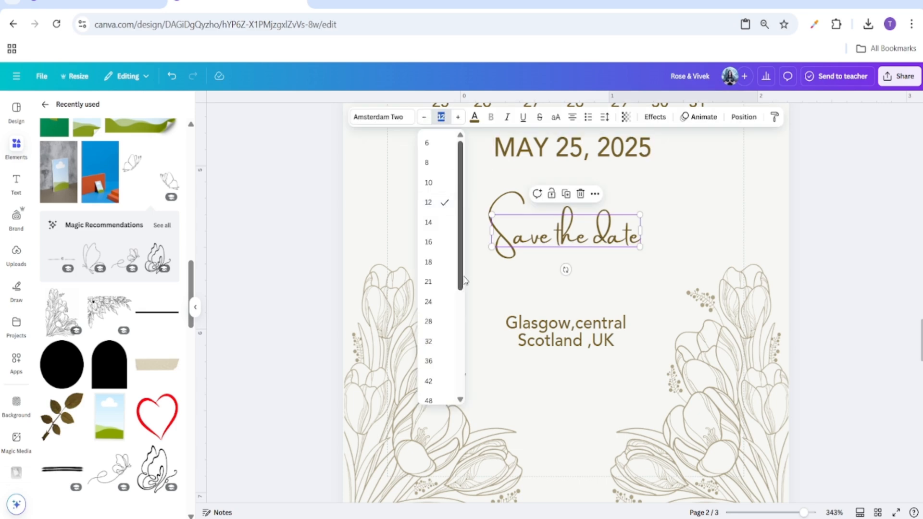
{"action": "left_click", "coordinate": [440, 292]}
{"action": "left_click", "coordinate": [877, 292]}
Check the transparency setting of the arch shape behind the calendar on page 2.
{"action": "scroll", "coordinate": [853, 350], "scroll_direction": "up", "scroll_amount": 3}
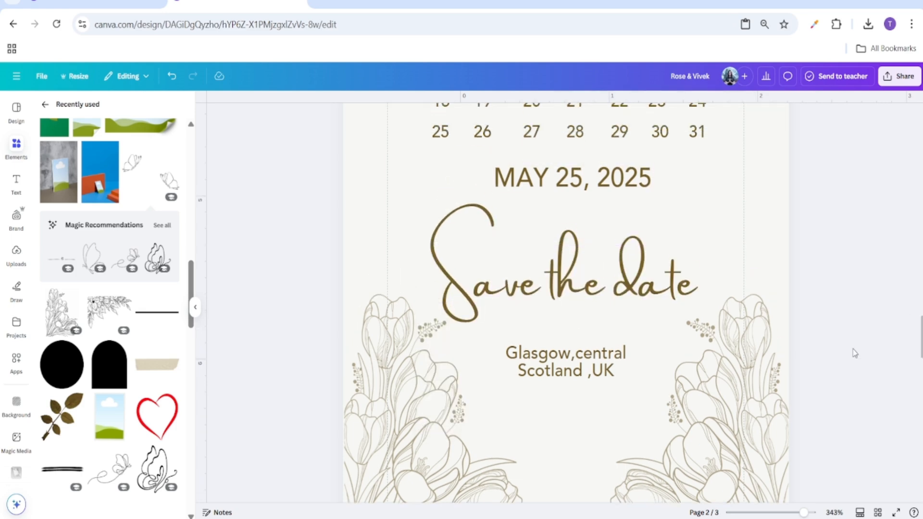
{"action": "scroll", "coordinate": [854, 351], "scroll_direction": "down", "scroll_amount": 4}
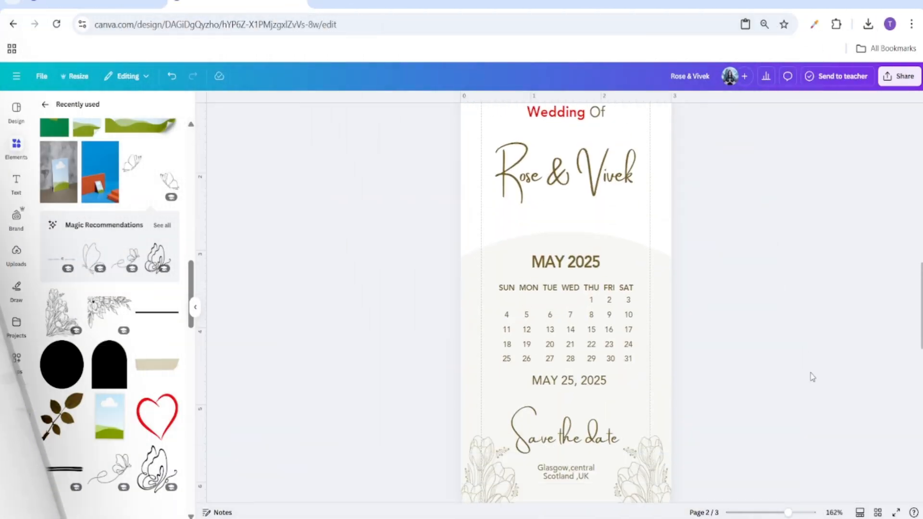
{"action": "left_click_drag", "start_coordinate": [789, 513], "coordinate": [781, 512]}
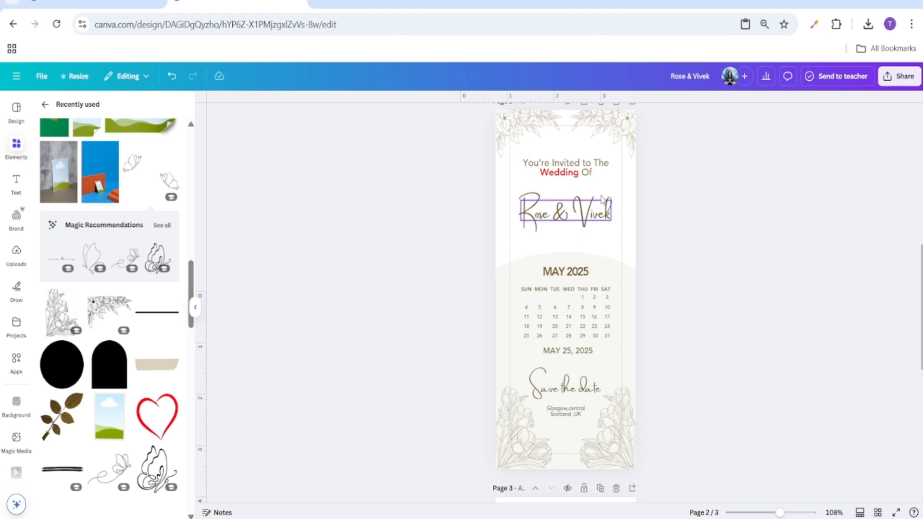
{"action": "left_click", "coordinate": [515, 263]}
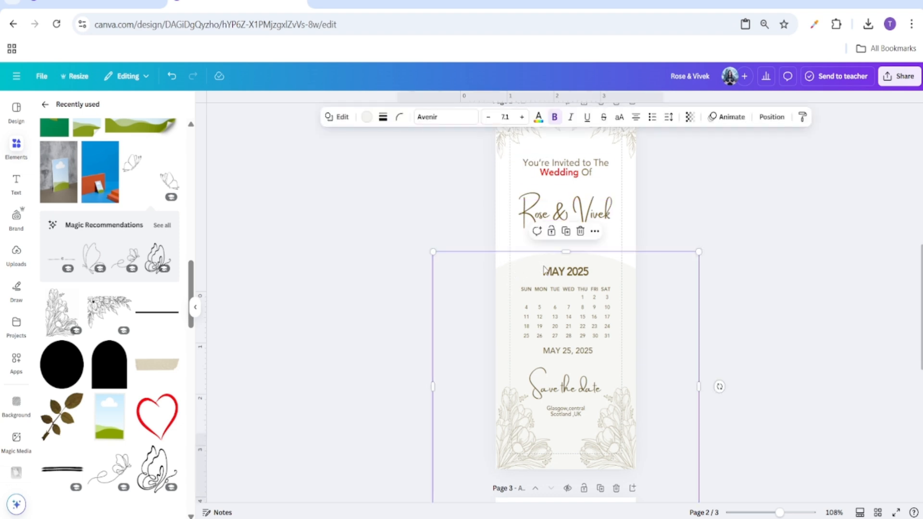
{"action": "left_click", "coordinate": [688, 119]}
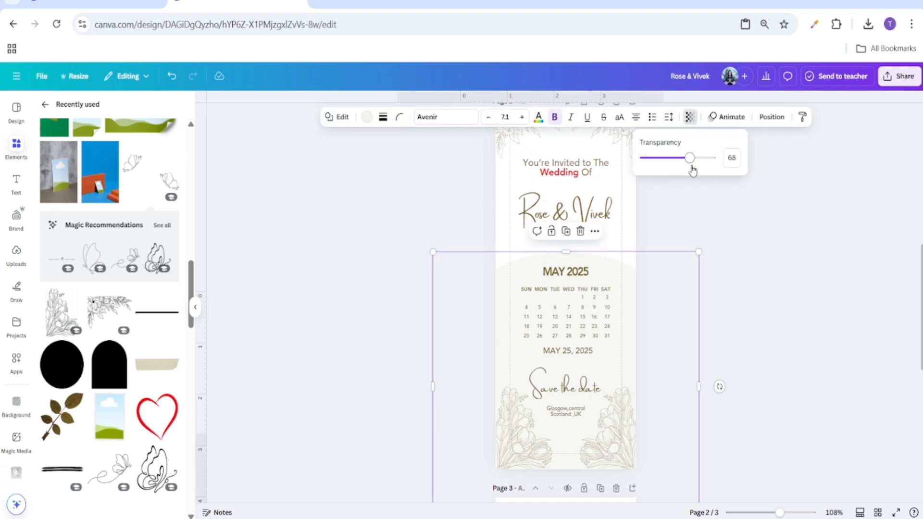
{"action": "left_click", "coordinate": [805, 241]}
{"action": "mouse_move", "coordinate": [622, 301]}
{"action": "left_mouse_down"}
{"action": "mouse_move", "coordinate": [621, 292]}
{"action": "mouse_move", "coordinate": [622, 299]}
{"action": "left_mouse_up"}
{"action": "left_click", "coordinate": [766, 319]}
Move the couple's names slightly down on page 2 and place the two-butterfly line drawing just above them.
{"action": "left_click", "coordinate": [582, 217]}
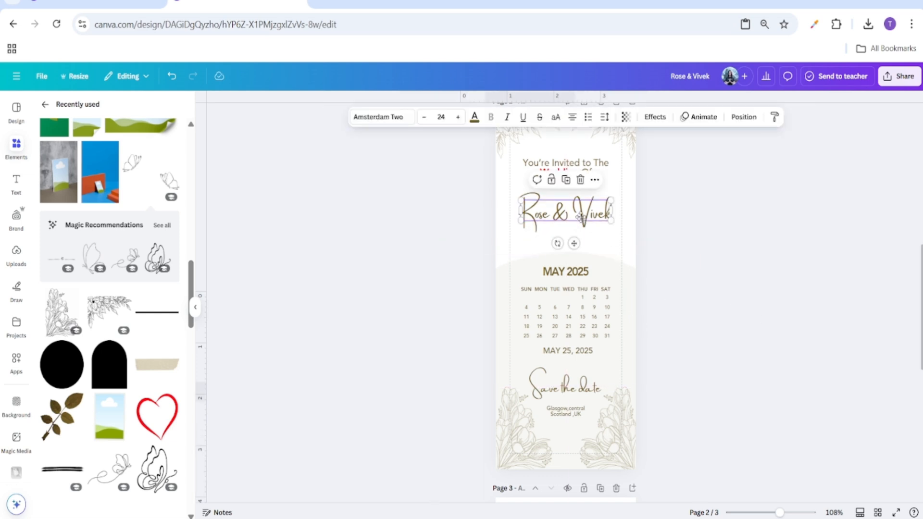
{"action": "left_click", "coordinate": [728, 265]}
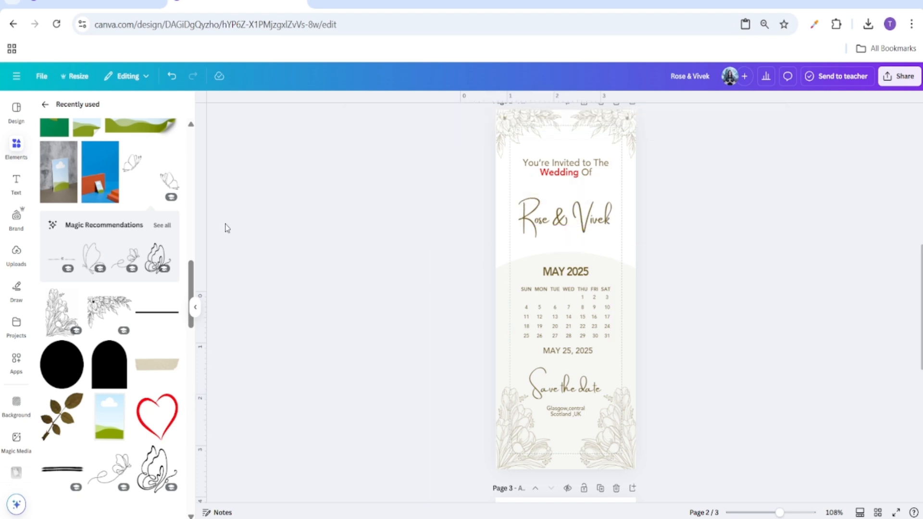
{"action": "left_click", "coordinate": [140, 176]}
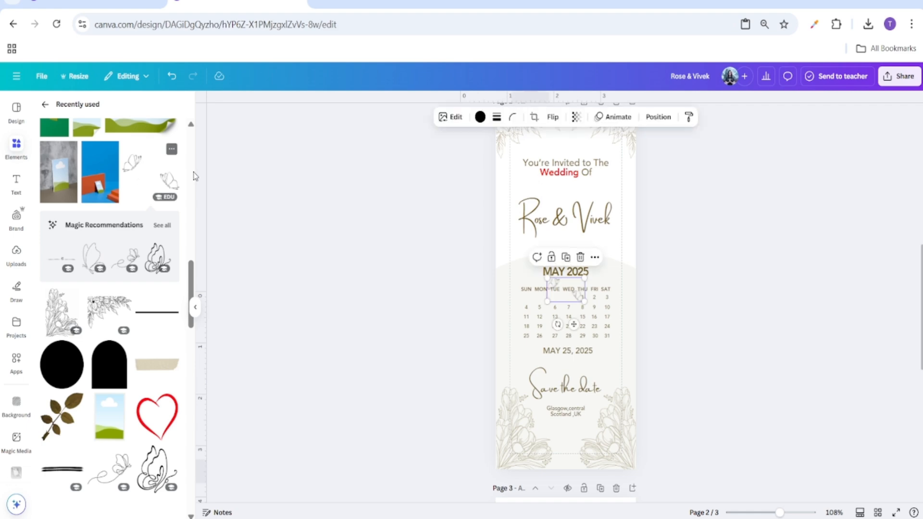
{"action": "left_click_drag", "start_coordinate": [573, 322], "coordinate": [574, 226]}
Recolour the two-butterfly line drawing above the couple's names on page 2 with the brown document colour #745e28.
{"action": "left_click_drag", "start_coordinate": [783, 515], "coordinate": [802, 514]}
{"action": "scroll", "coordinate": [701, 284], "scroll_direction": "up", "scroll_amount": 7}
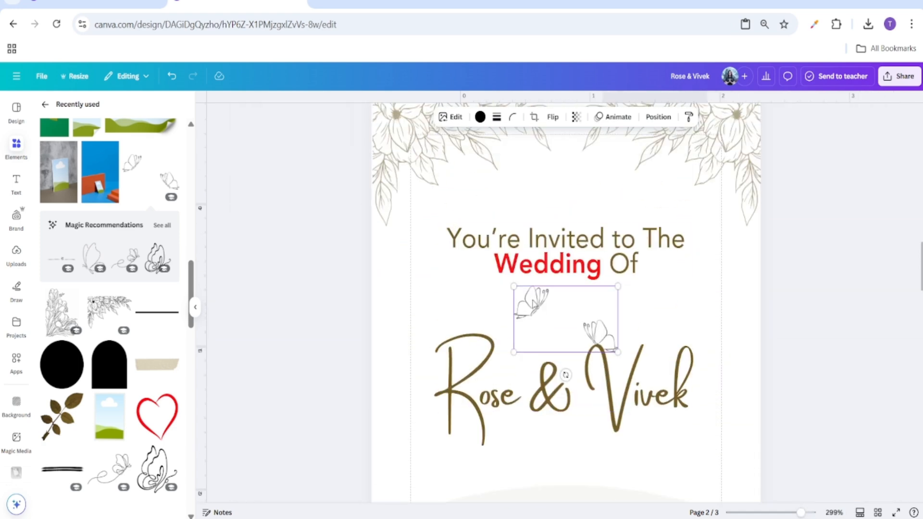
{"action": "left_click", "coordinate": [480, 116]}
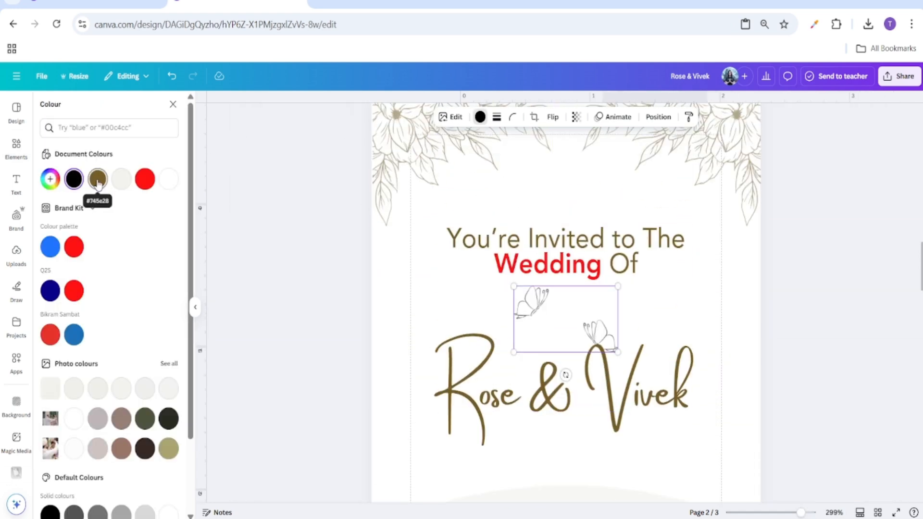
{"action": "left_click", "coordinate": [486, 380]}
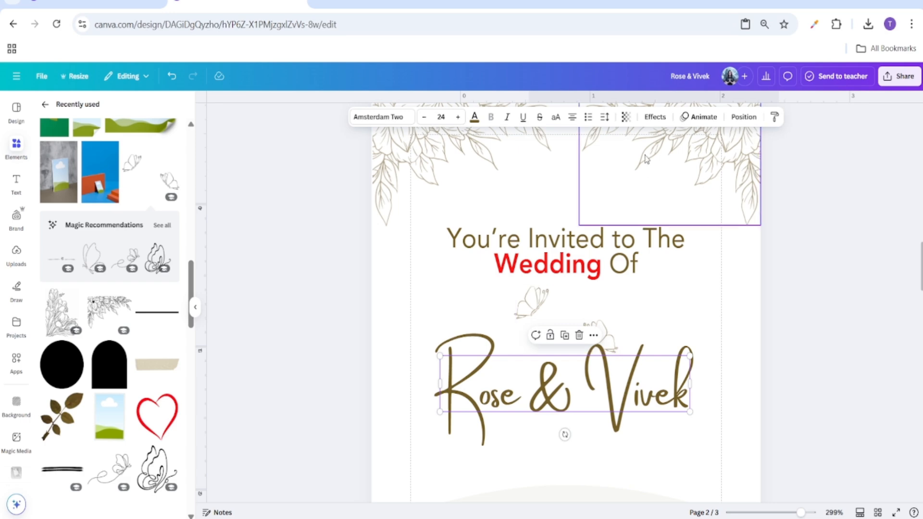
{"action": "left_click", "coordinate": [626, 117]}
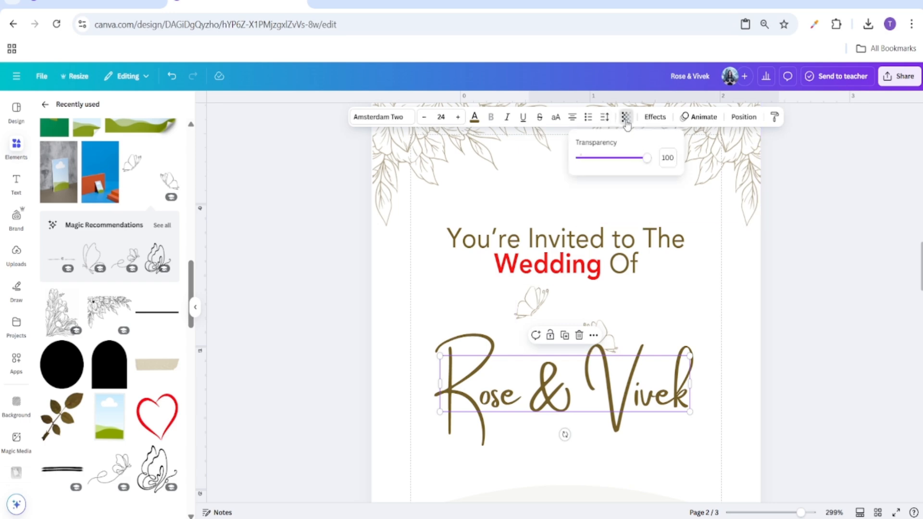
Shrink and rotate the butterfly drawing and place it beside the last letter of the couple's names.
{"action": "left_click", "coordinate": [604, 300]}
{"action": "scroll", "coordinate": [603, 301], "scroll_direction": "down", "scroll_amount": 2}
{"action": "left_click_drag", "start_coordinate": [515, 286], "coordinate": [558, 261]}
{"action": "left_click_drag", "start_coordinate": [616, 236], "coordinate": [712, 282]}
{"action": "left_click_drag", "start_coordinate": [690, 334], "coordinate": [682, 338]}
{"action": "left_click_drag", "start_coordinate": [708, 294], "coordinate": [706, 291]}
{"action": "left_click", "coordinate": [687, 240]}
Place a small rotated copy of the butterflies just above the "You're Invited to The" line.
{"action": "scroll", "coordinate": [707, 337], "scroll_direction": "up", "scroll_amount": 2}
{"action": "left_click_drag", "start_coordinate": [709, 380], "coordinate": [464, 203]}
{"action": "left_click_drag", "start_coordinate": [449, 249], "coordinate": [483, 271]}
{"action": "left_click_drag", "start_coordinate": [478, 176], "coordinate": [470, 191]}
{"action": "left_click_drag", "start_coordinate": [469, 249], "coordinate": [546, 250]}
{"action": "key", "text": "ctrl+x"}
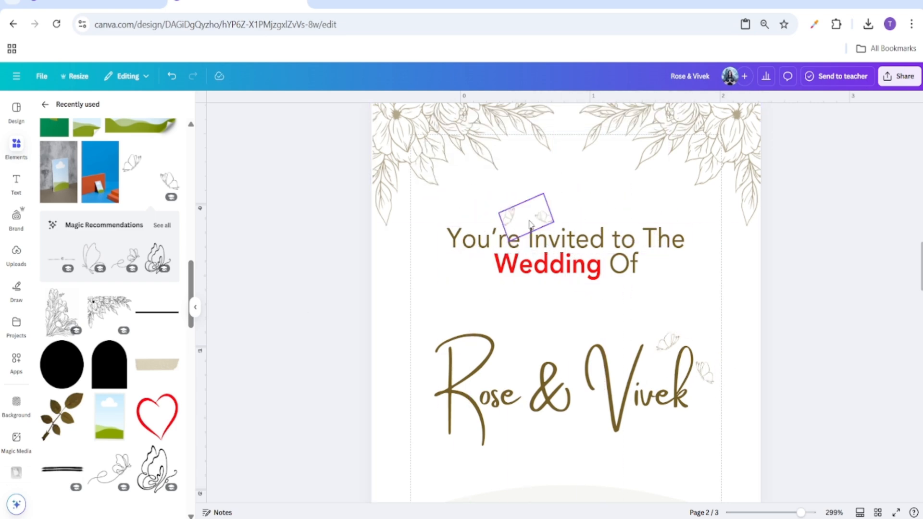
Paste another copy of the butterflies and place it inside the large S of the "Save the date" text.
{"action": "key", "text": "ctrl+v"}
{"action": "scroll", "coordinate": [540, 371], "scroll_direction": "down", "scroll_amount": 4}
{"action": "left_click_drag", "start_coordinate": [556, 287], "coordinate": [701, 466]}
{"action": "scroll", "coordinate": [701, 433], "scroll_direction": "down", "scroll_amount": 4}
{"action": "left_click_drag", "start_coordinate": [689, 272], "coordinate": [524, 479]}
{"action": "scroll", "coordinate": [523, 477], "scroll_direction": "down", "scroll_amount": 4}
{"action": "left_click_drag", "start_coordinate": [537, 226], "coordinate": [526, 236]}
Add butterfly copies beside the two tulip drawings at the bottom of page 2, rotated to face differently.
{"action": "left_click", "coordinate": [508, 214]}
{"action": "left_click_drag", "start_coordinate": [521, 290], "coordinate": [516, 438]}
{"action": "left_click_drag", "start_coordinate": [501, 438], "coordinate": [489, 434]}
{"action": "left_click_drag", "start_coordinate": [504, 439], "coordinate": [588, 470]}
{"action": "left_click", "coordinate": [491, 351]}
{"action": "left_click_drag", "start_coordinate": [601, 464], "coordinate": [635, 431]}
{"action": "left_click", "coordinate": [567, 453]}
Ungroup the calendar dates on page 2 so that the 25 is a separate element.
{"action": "scroll", "coordinate": [567, 453], "scroll_direction": "up", "scroll_amount": 2}
{"action": "left_click_drag", "start_coordinate": [801, 513], "coordinate": [782, 513]}
{"action": "left_click", "coordinate": [799, 307]}
{"action": "scroll", "coordinate": [446, 285], "scroll_direction": "up", "scroll_amount": 3}
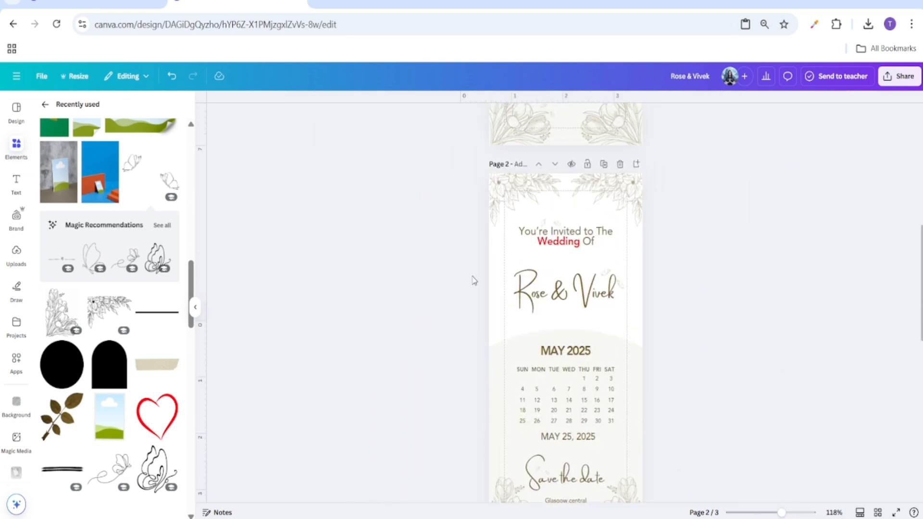
{"action": "scroll", "coordinate": [671, 401], "scroll_direction": "down", "scroll_amount": 3}
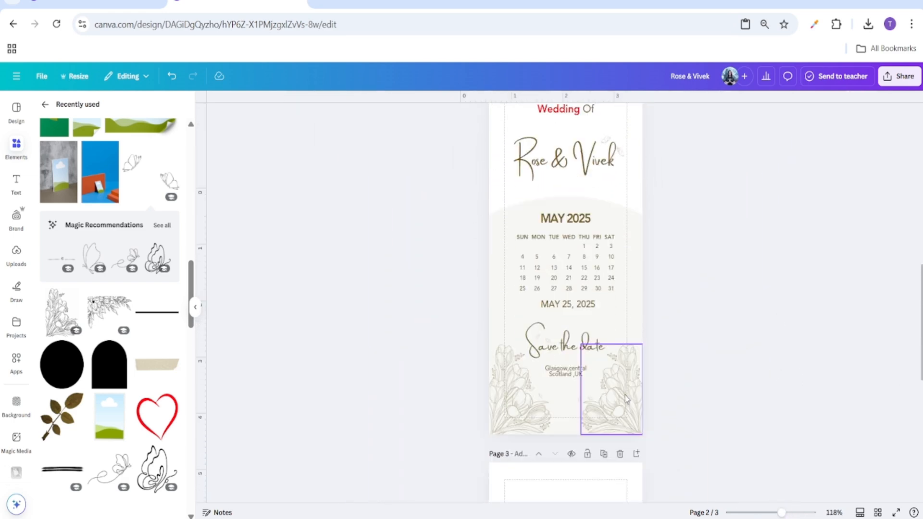
{"action": "left_click_drag", "start_coordinate": [782, 513], "coordinate": [809, 513]}
{"action": "left_click", "coordinate": [401, 253]}
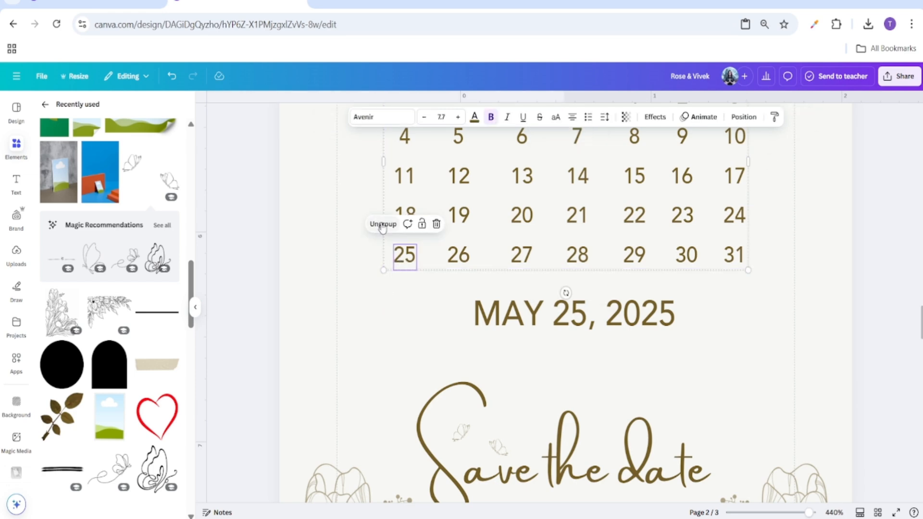
{"action": "left_click", "coordinate": [383, 225]}
{"action": "left_click", "coordinate": [376, 284]}
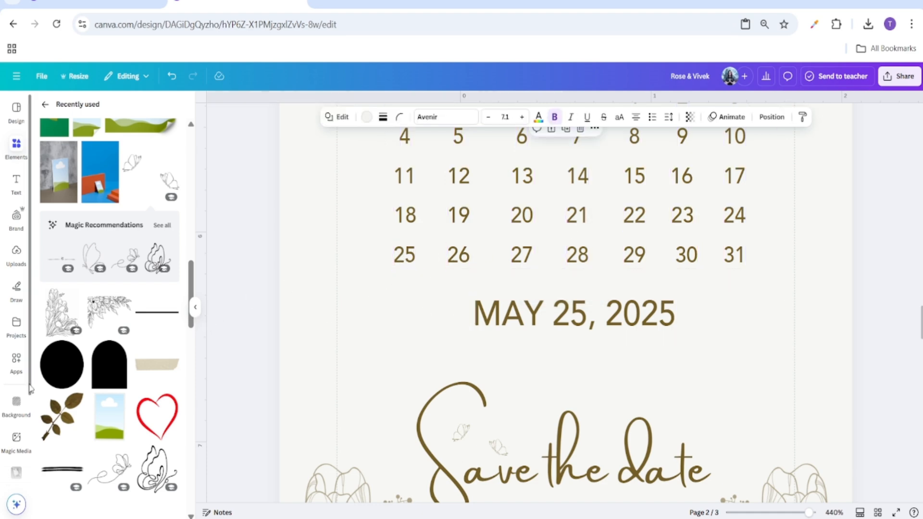
Add the solid red heart from the recently used elements behind the calendar's 25 and size it to surround the number.
{"action": "scroll", "coordinate": [108, 392], "scroll_direction": "down", "scroll_amount": 1}
{"action": "scroll", "coordinate": [117, 389], "scroll_direction": "up", "scroll_amount": 1}
{"action": "scroll", "coordinate": [115, 387], "scroll_direction": "down", "scroll_amount": 15}
{"action": "left_click_drag", "start_coordinate": [758, 284], "coordinate": [411, 486]}
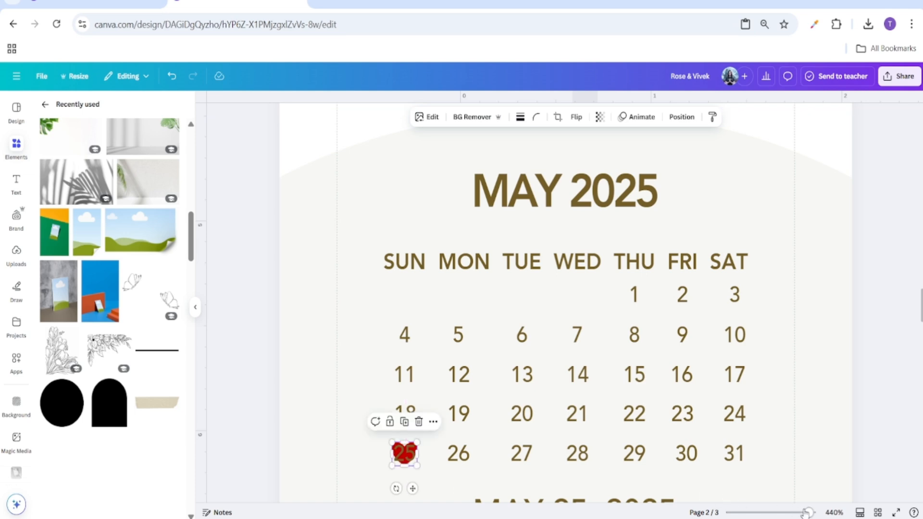
{"action": "left_click", "coordinate": [820, 513]}
{"action": "scroll", "coordinate": [310, 413], "scroll_direction": "down", "scroll_amount": 3}
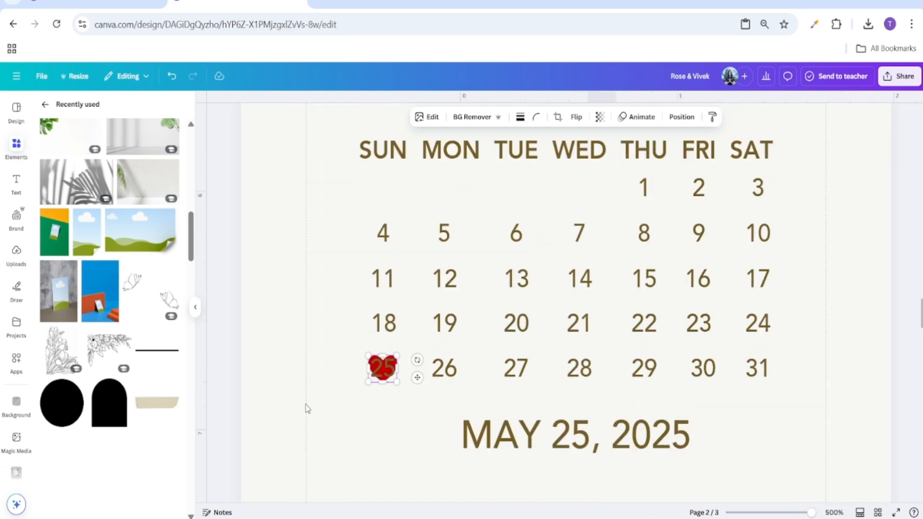
{"action": "left_click_drag", "start_coordinate": [396, 354], "coordinate": [401, 359]}
{"action": "left_click", "coordinate": [343, 363]}
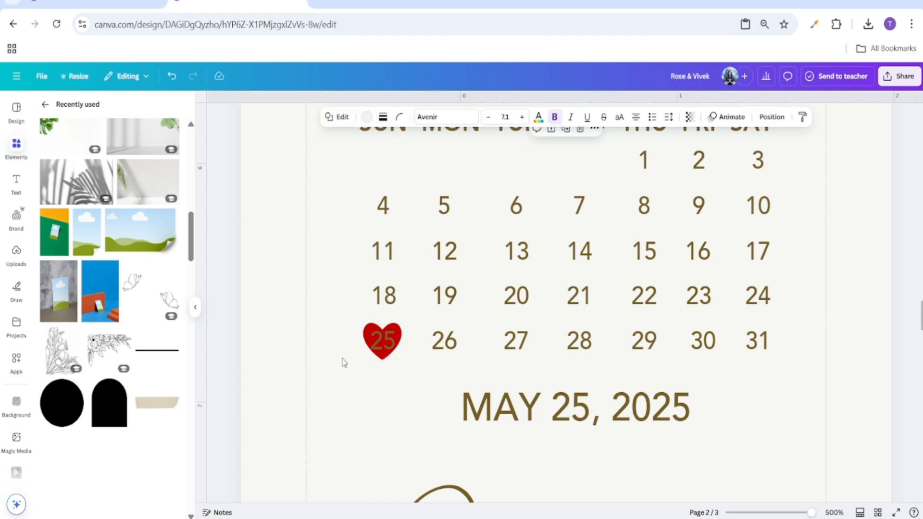
Change the text colour of the 25 on the heart to white.
{"action": "left_click", "coordinate": [367, 335]}
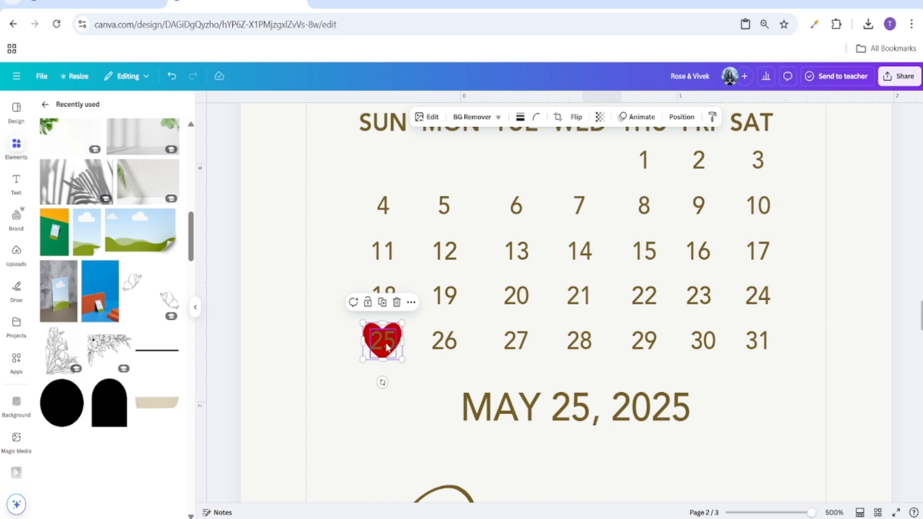
{"action": "left_click", "coordinate": [362, 348]}
{"action": "left_click", "coordinate": [382, 346]}
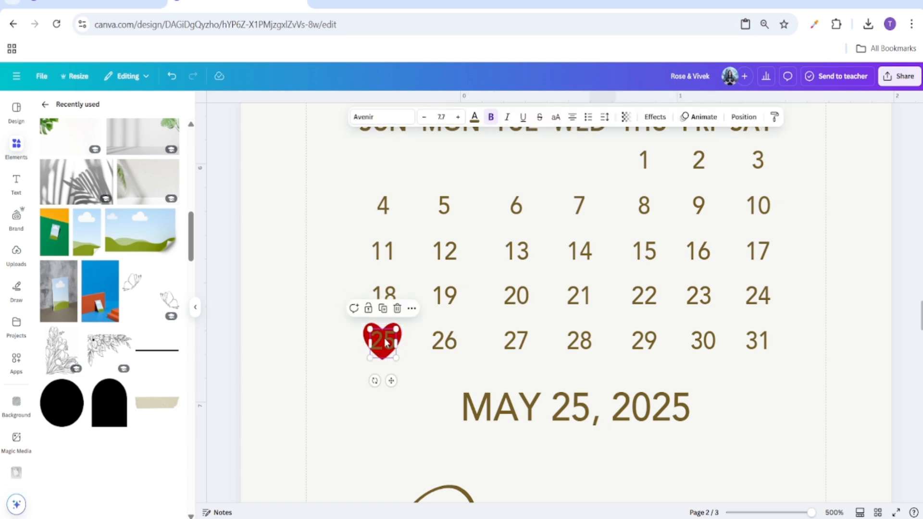
{"action": "left_click", "coordinate": [475, 117]}
{"action": "scroll", "coordinate": [164, 312], "scroll_direction": "down", "scroll_amount": 1}
{"action": "left_click", "coordinate": [167, 425]}
{"action": "left_click", "coordinate": [322, 382]}
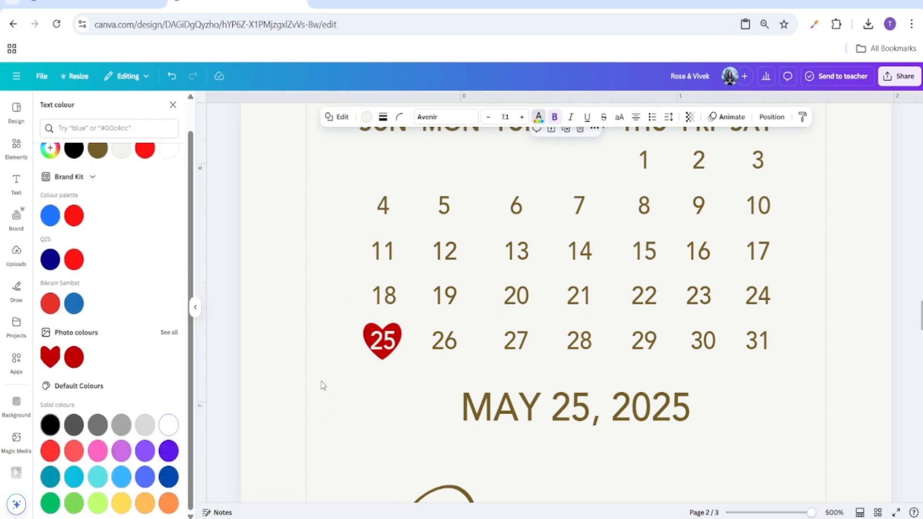
Enlarge the red heart behind the 25 slightly.
{"action": "scroll", "coordinate": [322, 382], "scroll_direction": "up", "scroll_amount": 5}
{"action": "scroll", "coordinate": [519, 356], "scroll_direction": "down", "scroll_amount": 5}
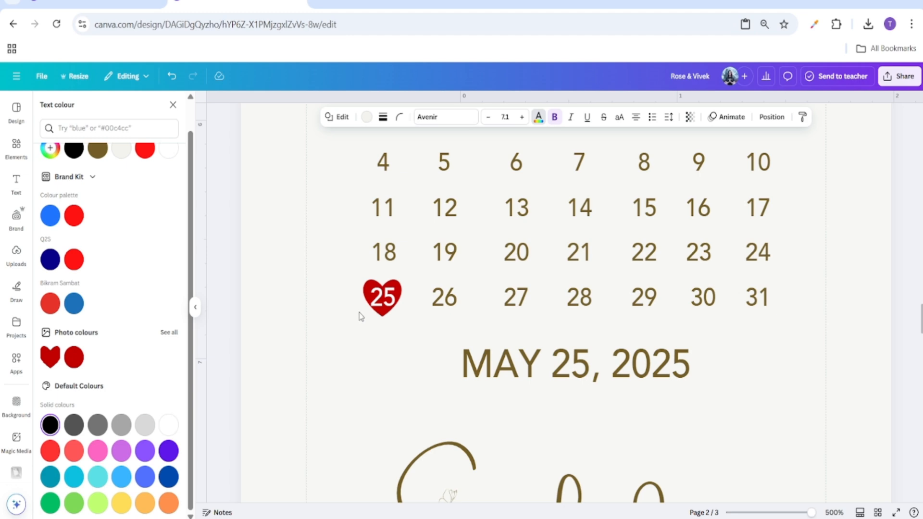
{"action": "left_click", "coordinate": [365, 296]}
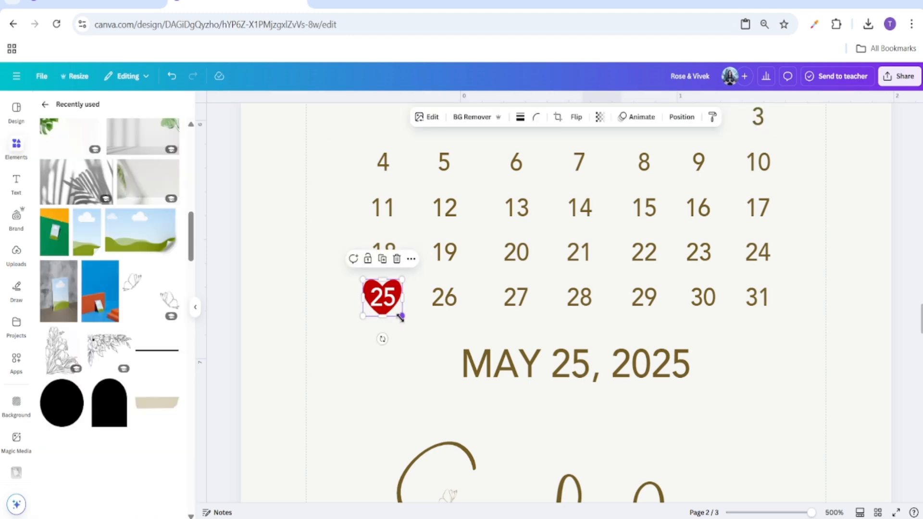
{"action": "left_click_drag", "start_coordinate": [401, 317], "coordinate": [405, 318]}
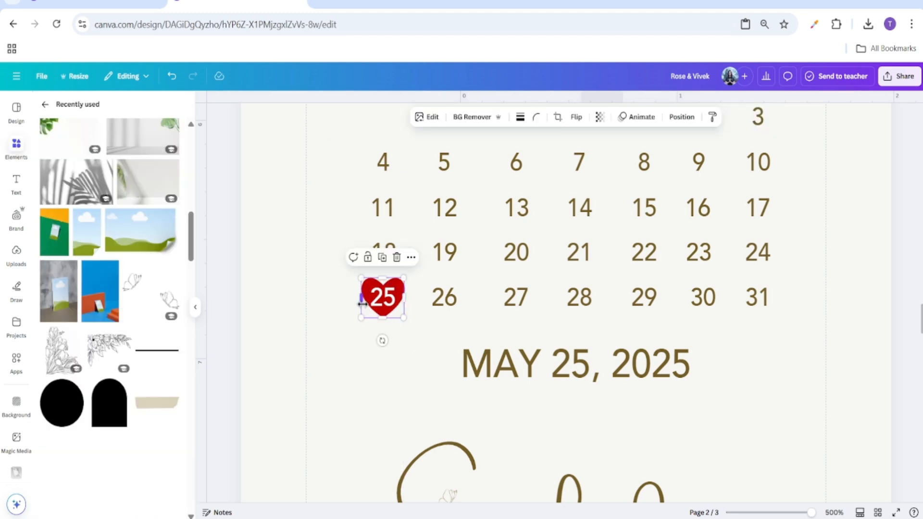
Align the heart and the 25 to each other's centre and middle, and group them.
{"action": "left_click", "coordinate": [384, 305], "text": "shift"}
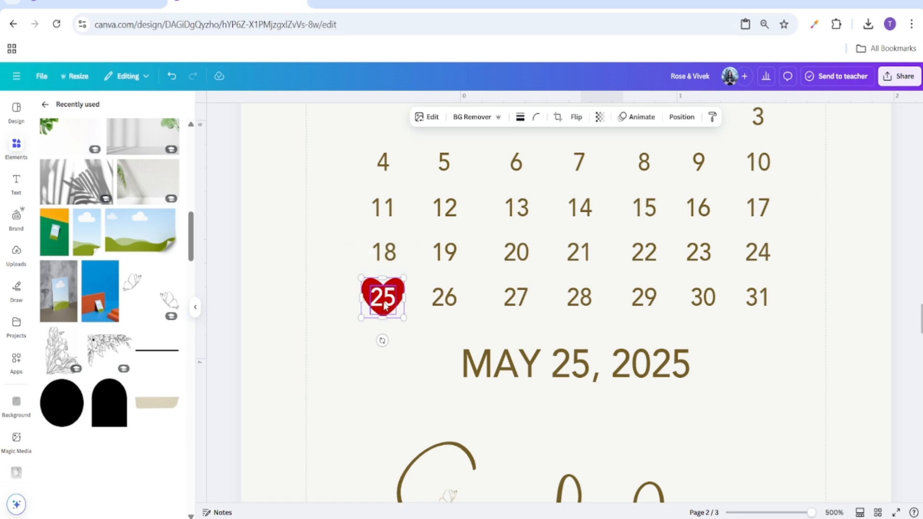
{"action": "left_click", "coordinate": [418, 257]}
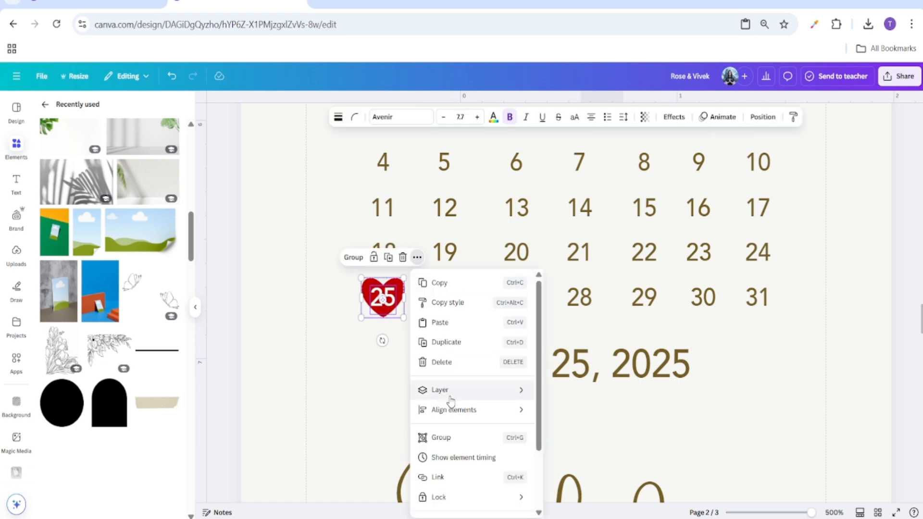
{"action": "mouse_move", "coordinate": [451, 417]}
{"action": "left_click", "coordinate": [549, 417]}
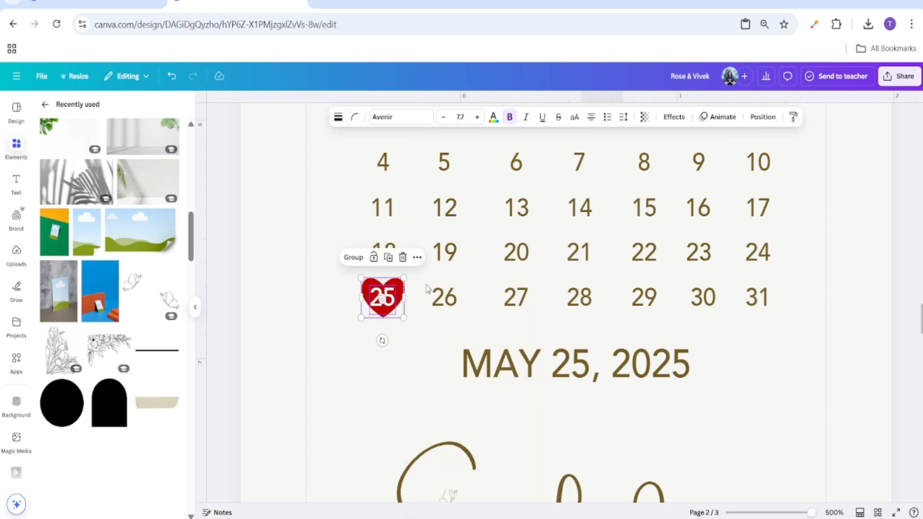
{"action": "left_click", "coordinate": [418, 259]}
{"action": "mouse_move", "coordinate": [439, 411]}
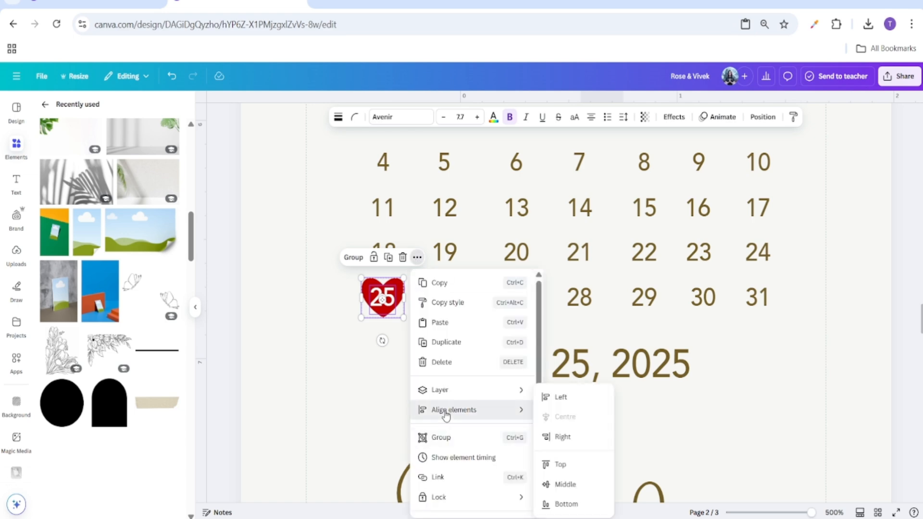
{"action": "left_click", "coordinate": [583, 485]}
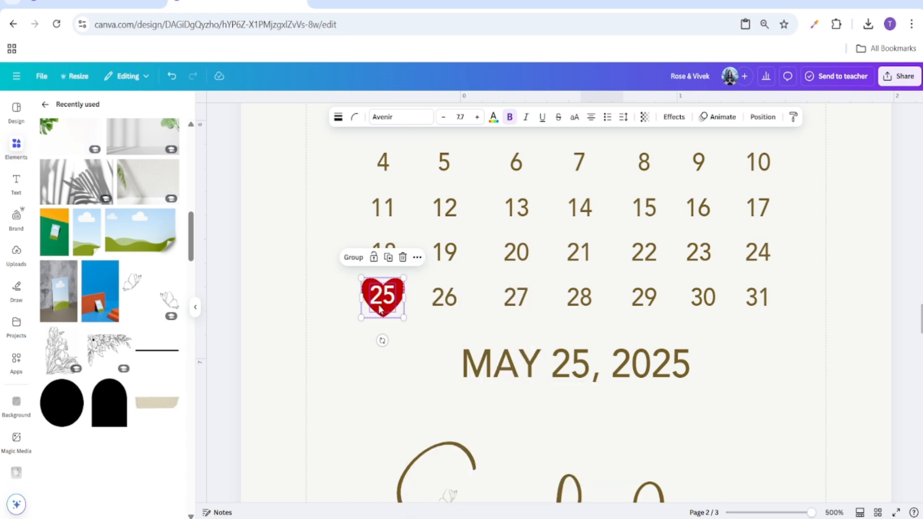
{"action": "left_click", "coordinate": [354, 258]}
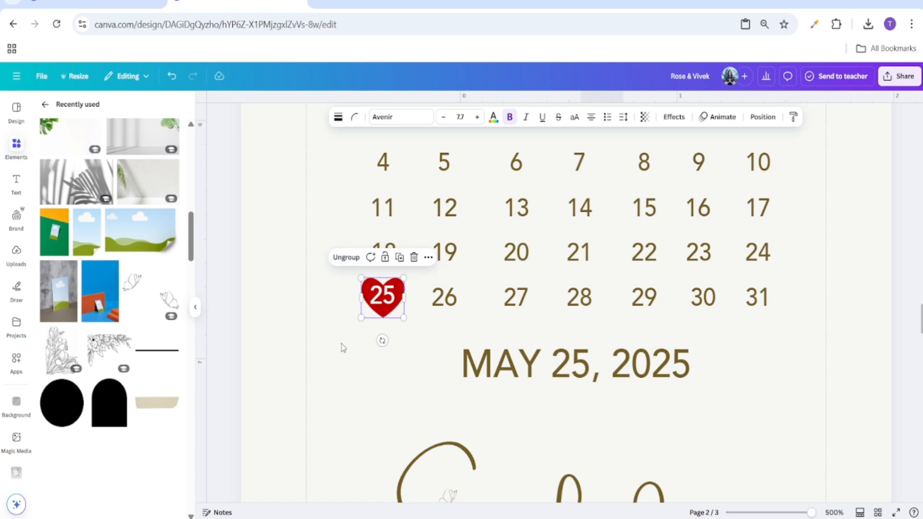
{"action": "left_click", "coordinate": [341, 354]}
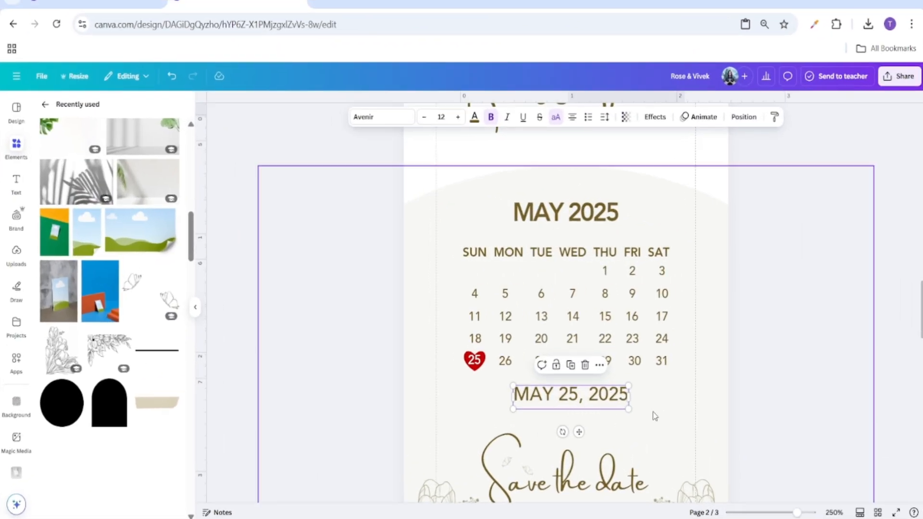
Add the double brush-line element beneath "MAY 25, 2025" and recolour it with the brown document colour.
{"action": "left_click", "coordinate": [766, 405]}
{"action": "scroll", "coordinate": [158, 337], "scroll_direction": "down", "scroll_amount": 3}
{"action": "scroll", "coordinate": [157, 352], "scroll_direction": "down", "scroll_amount": 1}
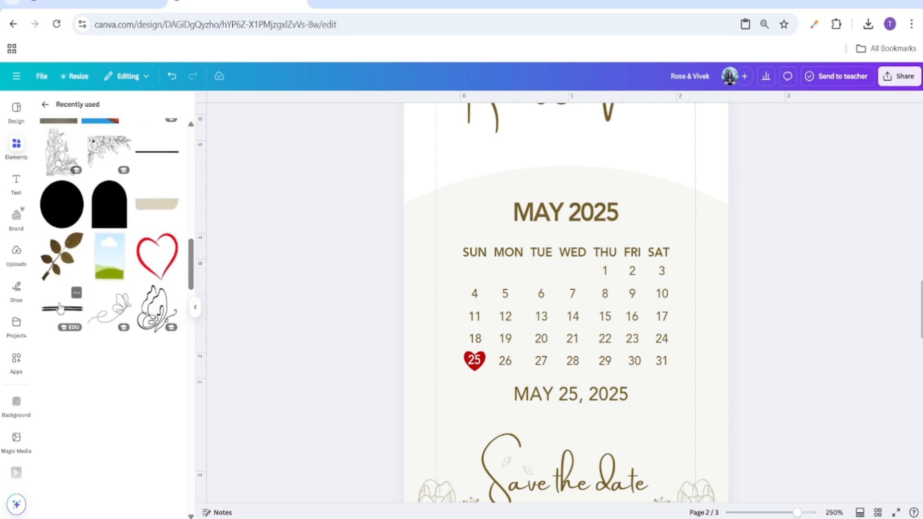
{"action": "left_click", "coordinate": [70, 313]}
{"action": "left_click_drag", "start_coordinate": [556, 284], "coordinate": [574, 414]}
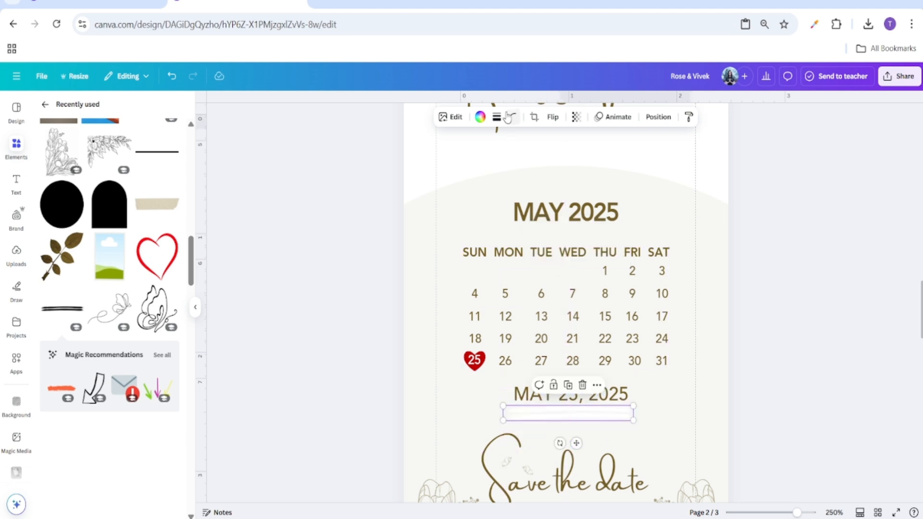
{"action": "left_click", "coordinate": [481, 118]}
{"action": "left_click", "coordinate": [98, 179]}
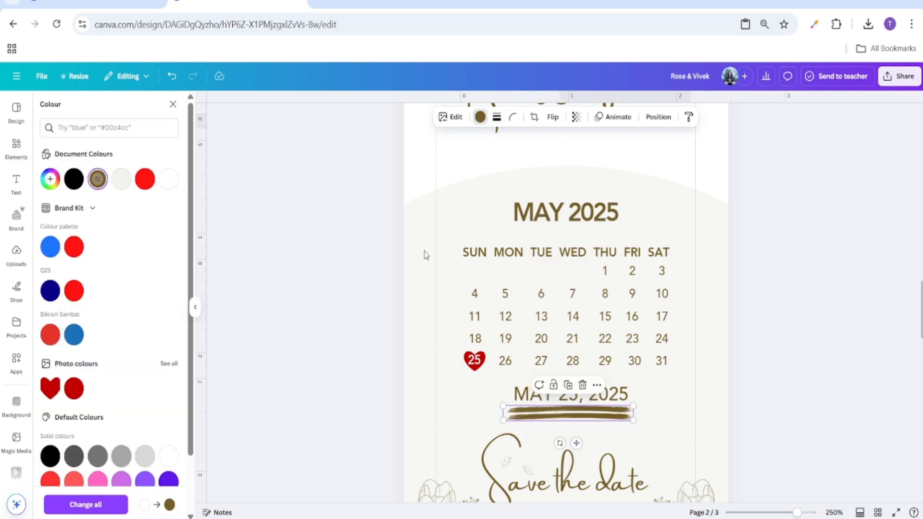
{"action": "left_click", "coordinate": [834, 453]}
Shrink the brown double line and centre it horizontally just below the "MAY 25, 2025" text.
{"action": "left_click_drag", "start_coordinate": [797, 513], "coordinate": [814, 513]}
{"action": "scroll", "coordinate": [666, 347], "scroll_direction": "down", "scroll_amount": 4}
{"action": "left_click", "coordinate": [666, 337]}
{"action": "left_click_drag", "start_coordinate": [699, 340], "coordinate": [623, 333]}
{"action": "left_click_drag", "start_coordinate": [579, 355], "coordinate": [584, 348]}
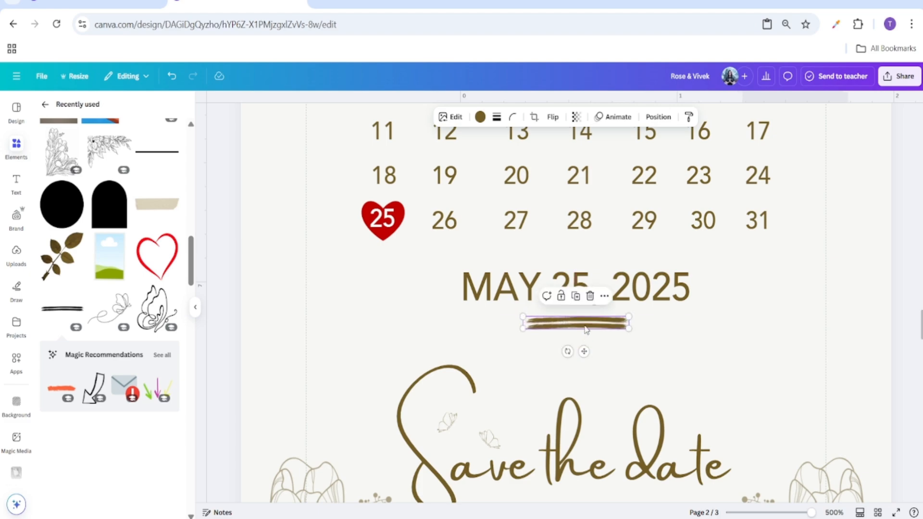
{"action": "right_click", "coordinate": [586, 329]}
{"action": "left_click", "coordinate": [739, 389]}
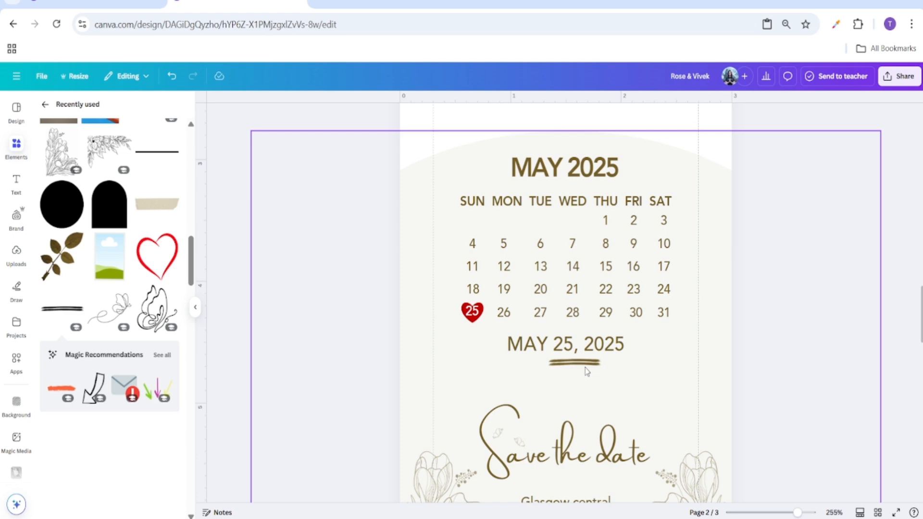
{"action": "left_click", "coordinate": [585, 366]}
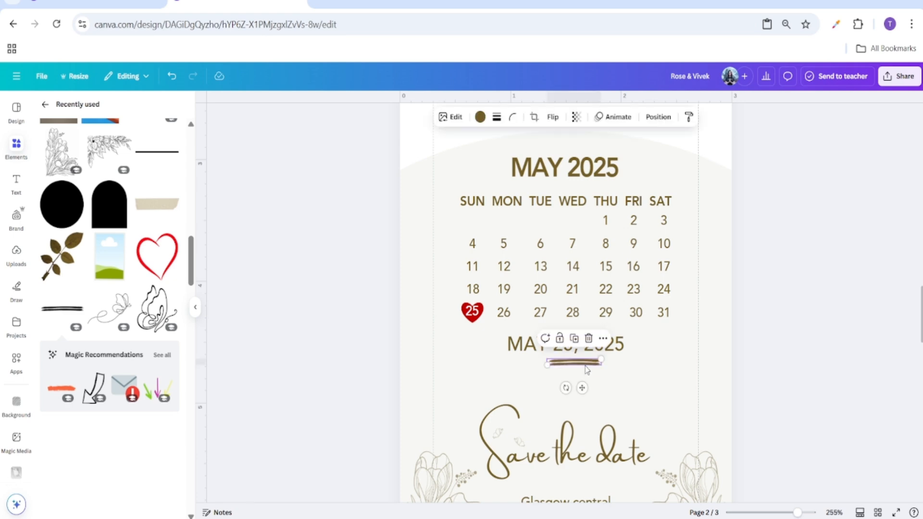
{"action": "left_click_drag", "start_coordinate": [584, 385], "coordinate": [573, 383]}
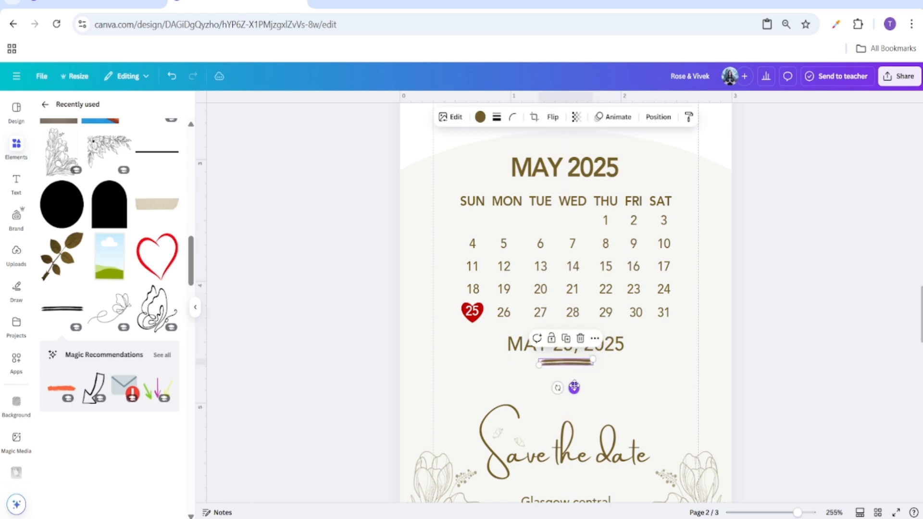
{"action": "left_click", "coordinate": [803, 350]}
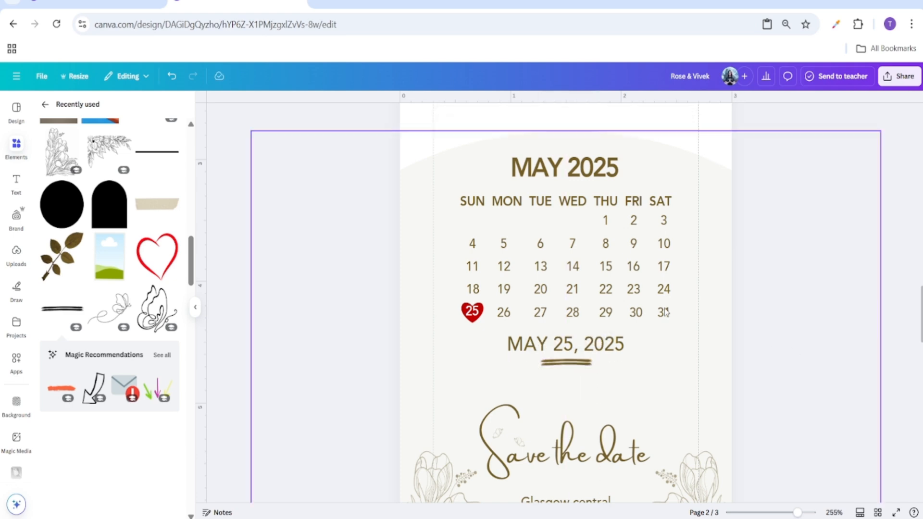
Move the "Save the date" text, the butterflies in its S and the location text slightly up on page 2.
{"action": "left_click", "coordinate": [591, 229]}
{"action": "scroll", "coordinate": [724, 320], "scroll_direction": "down", "scroll_amount": 2}
{"action": "scroll", "coordinate": [727, 324], "scroll_direction": "down", "scroll_amount": 2}
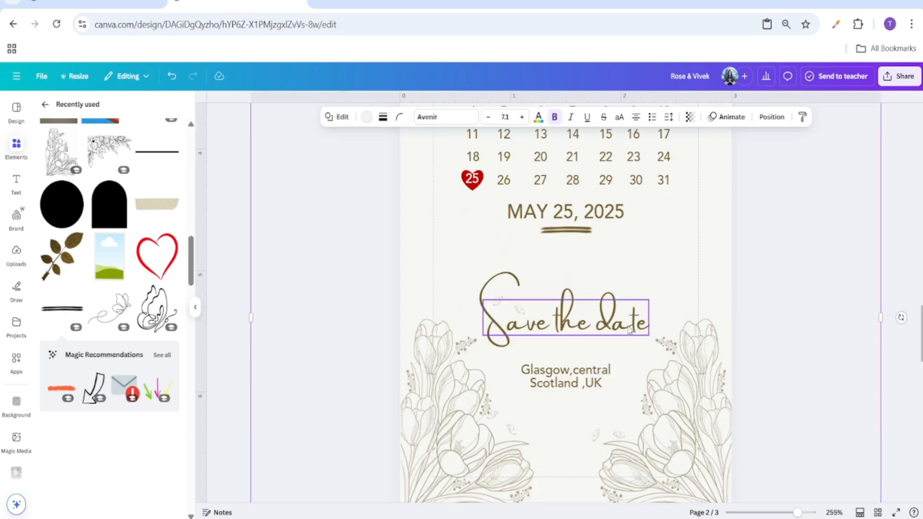
{"action": "left_click_drag", "start_coordinate": [572, 331], "coordinate": [566, 316]}
{"action": "left_click", "coordinate": [500, 306]}
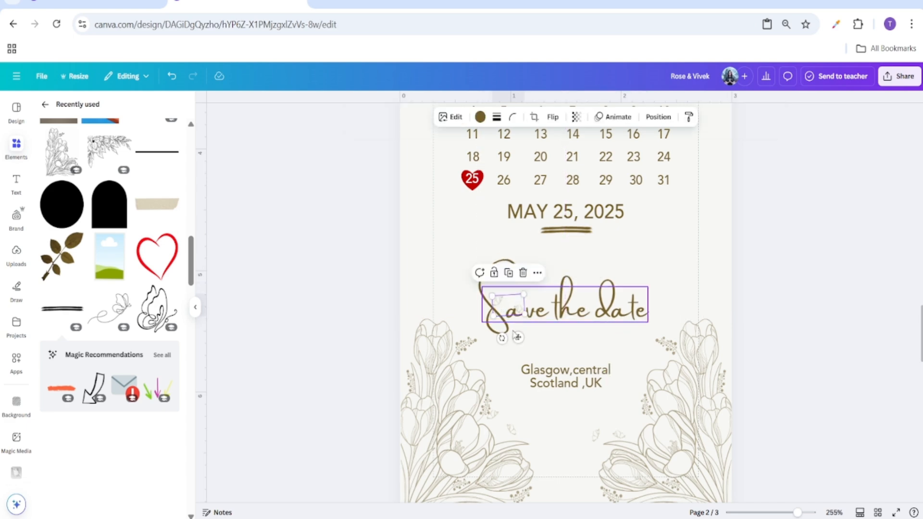
{"action": "left_click_drag", "start_coordinate": [518, 337], "coordinate": [521, 322]}
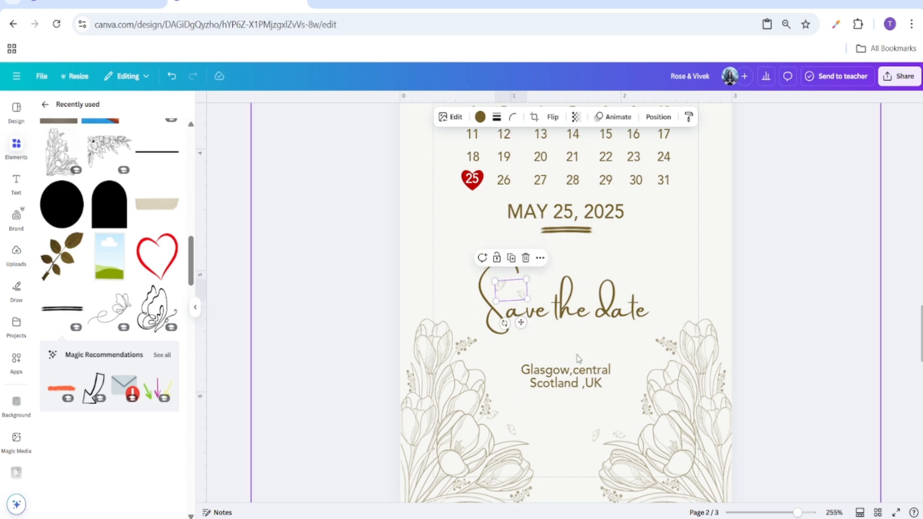
{"action": "left_click_drag", "start_coordinate": [573, 382], "coordinate": [572, 375]}
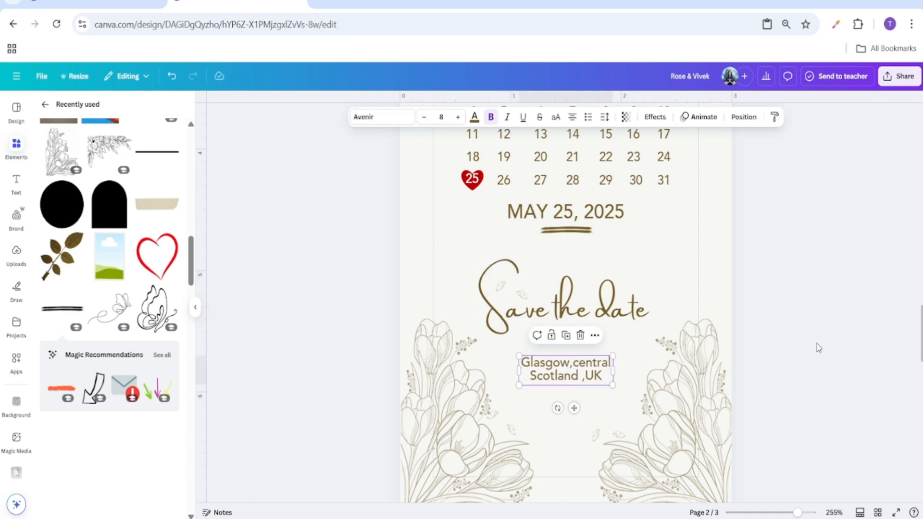
{"action": "left_click", "coordinate": [816, 360]}
Preview the design in full screen, checking page 2 and the photo page.
{"action": "left_click", "coordinate": [895, 512]}
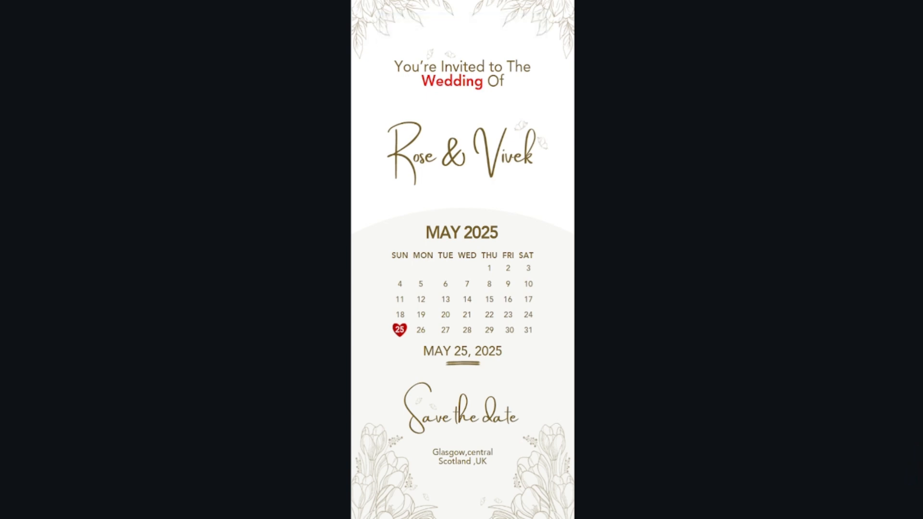
{"action": "left_click", "coordinate": [529, 208]}
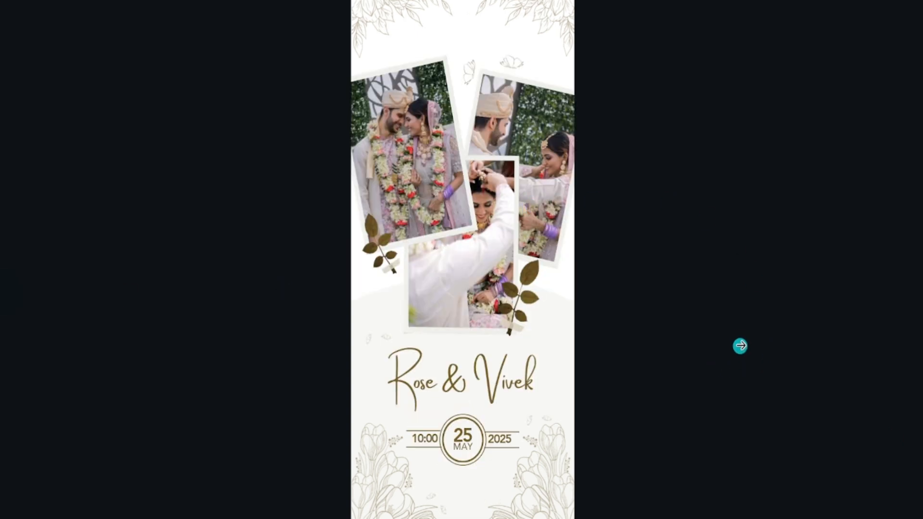
{"action": "left_click", "coordinate": [740, 343]}
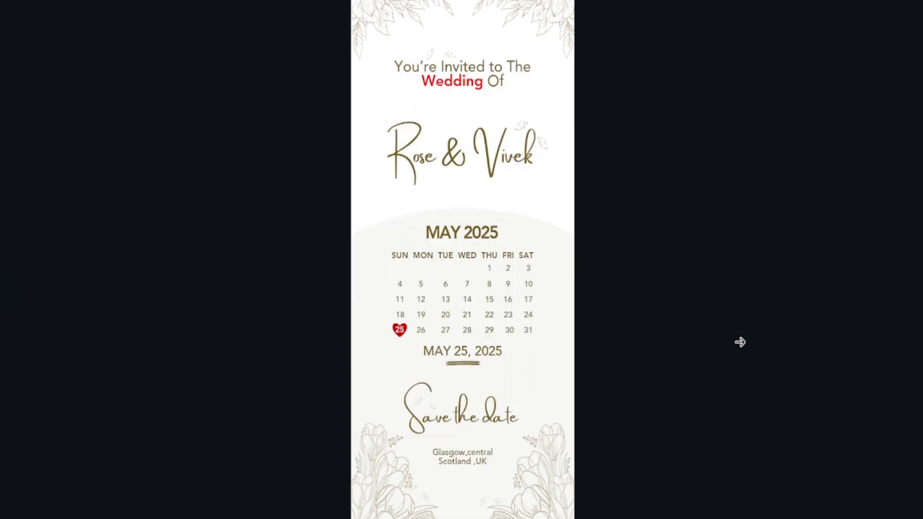